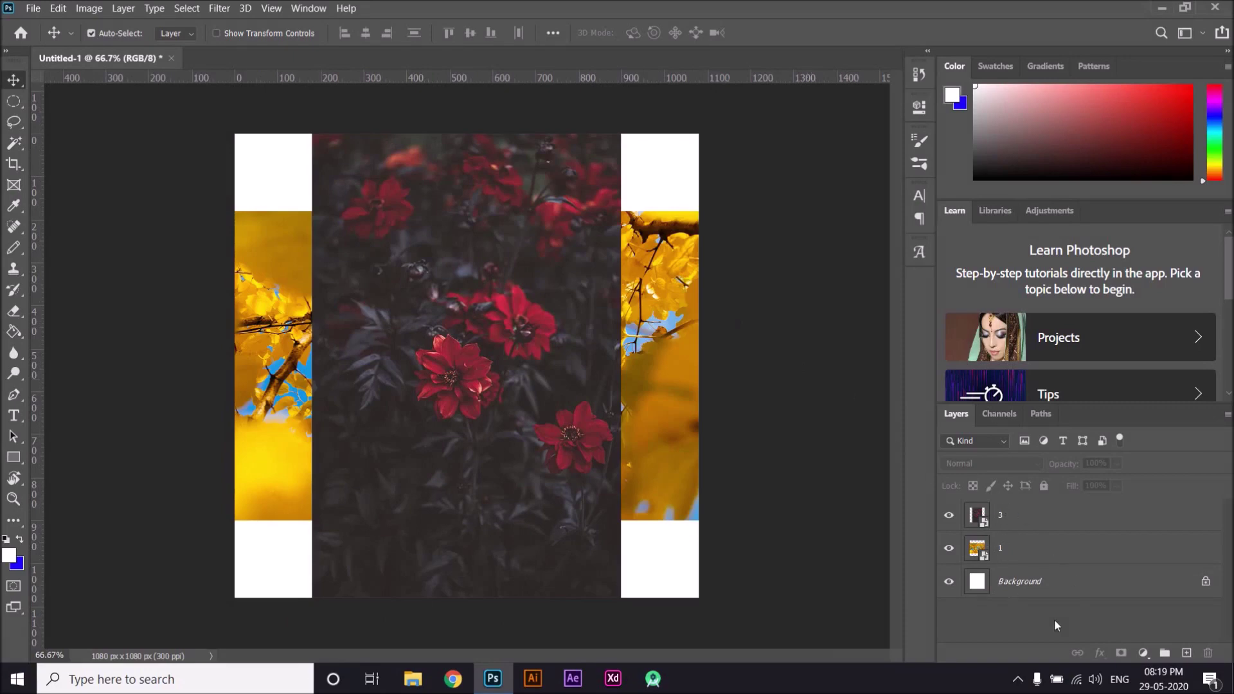
- Open the blending options of layer 3 to examine them and close the dialog without changing any setting
{"action": "left_click", "coordinate": [1070, 529]}
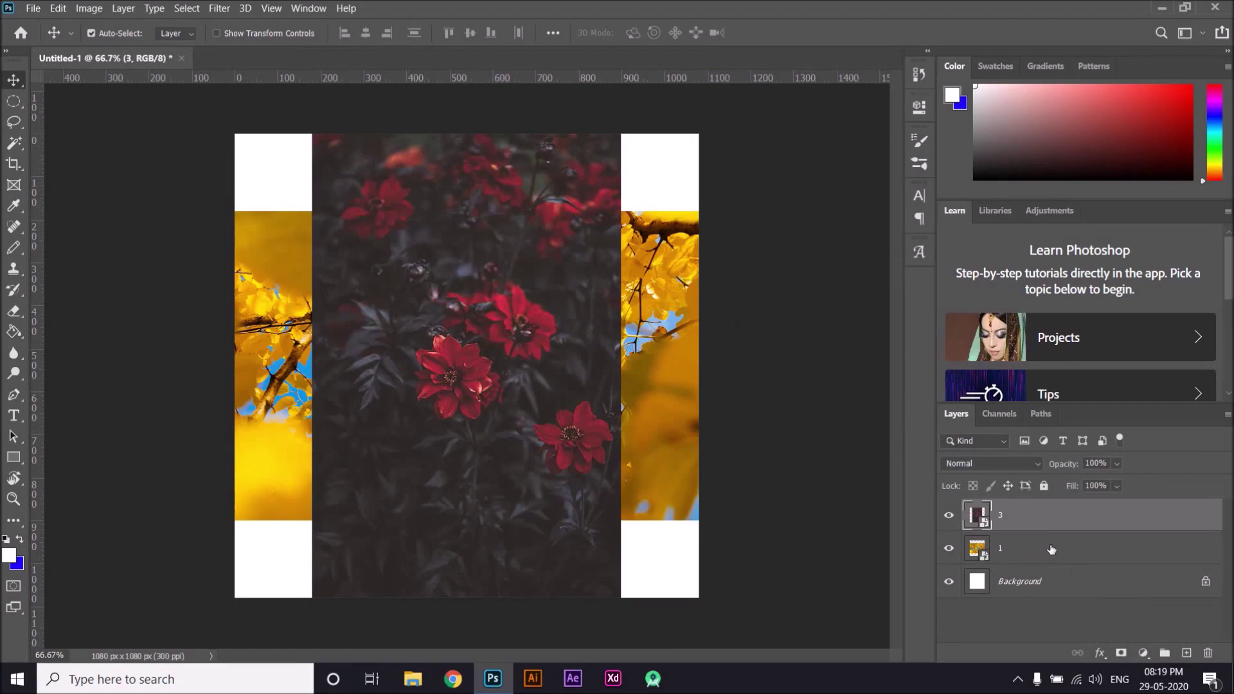
{"action": "right_click", "coordinate": [1026, 520]}
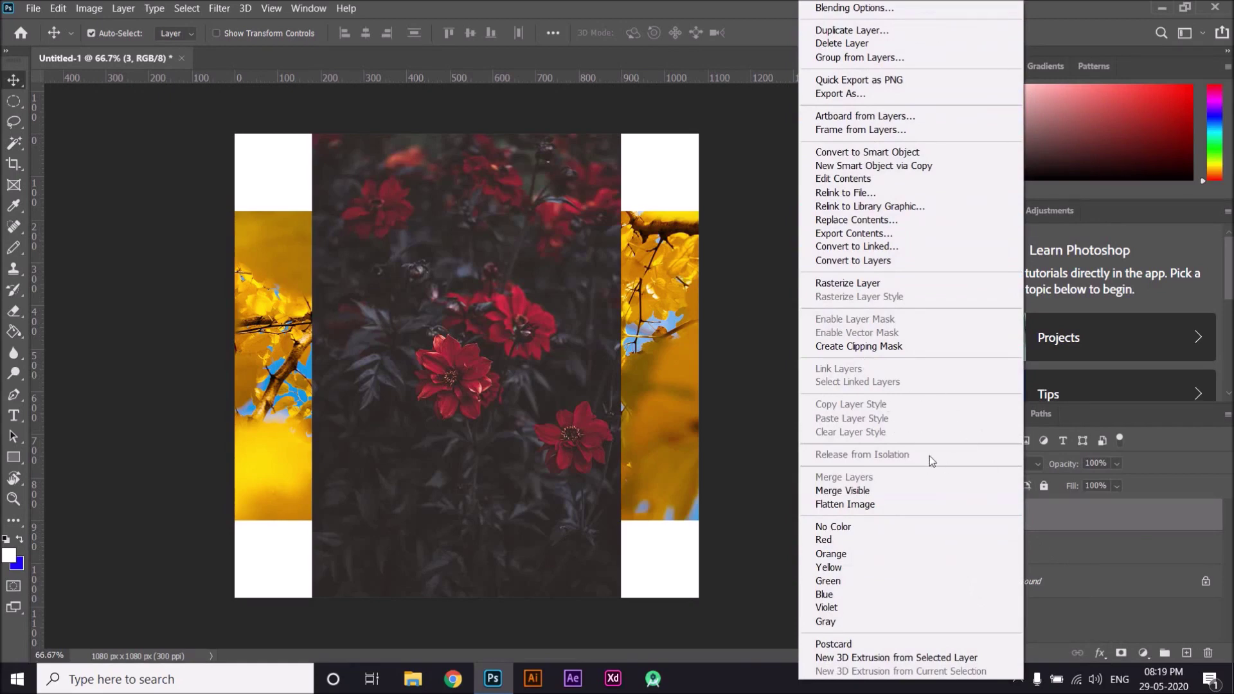
{"action": "left_click", "coordinate": [873, 8]}
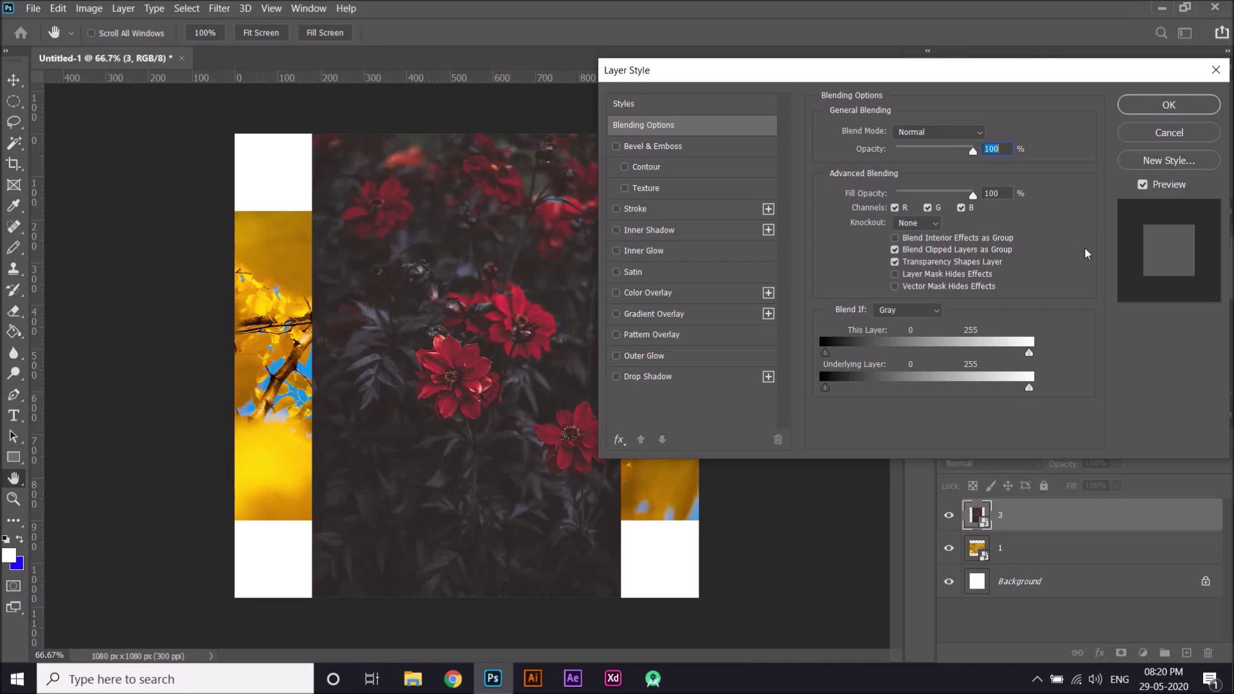
{"action": "key", "text": "v"}
{"action": "left_click", "coordinate": [1161, 105]}
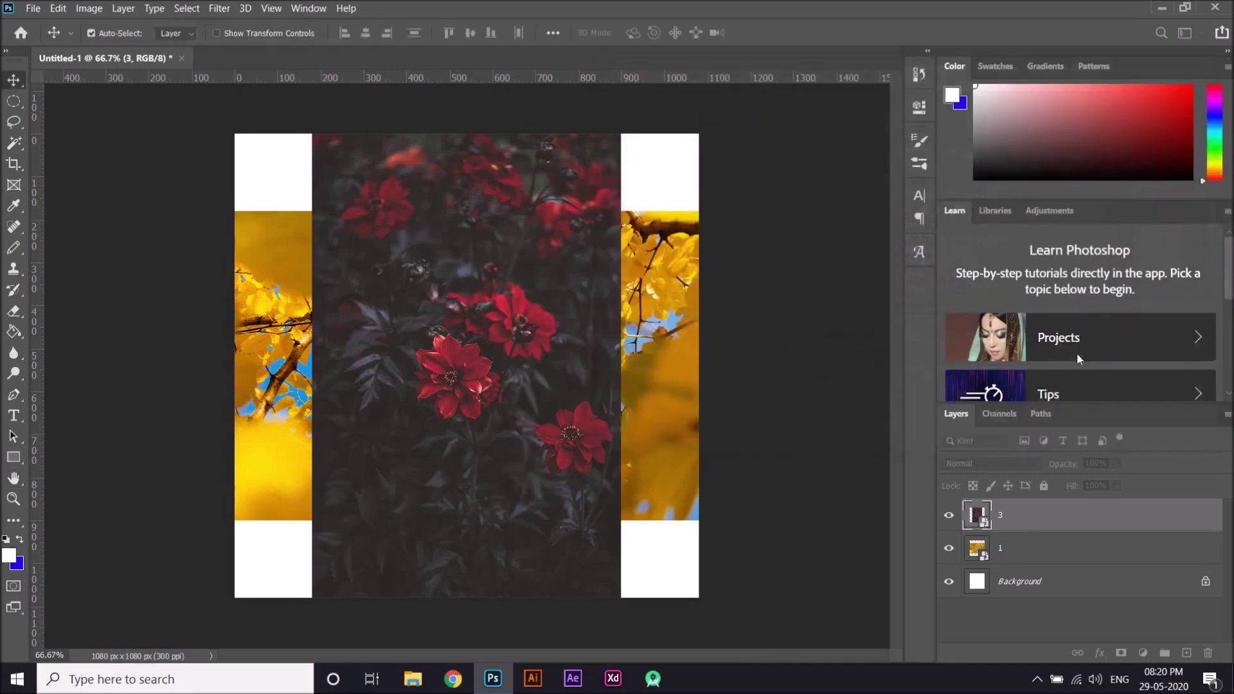
- Duplicate layer 3 as "3 copy" shifted to the right of the original, and delete that copy
{"action": "right_click", "coordinate": [1033, 511]}
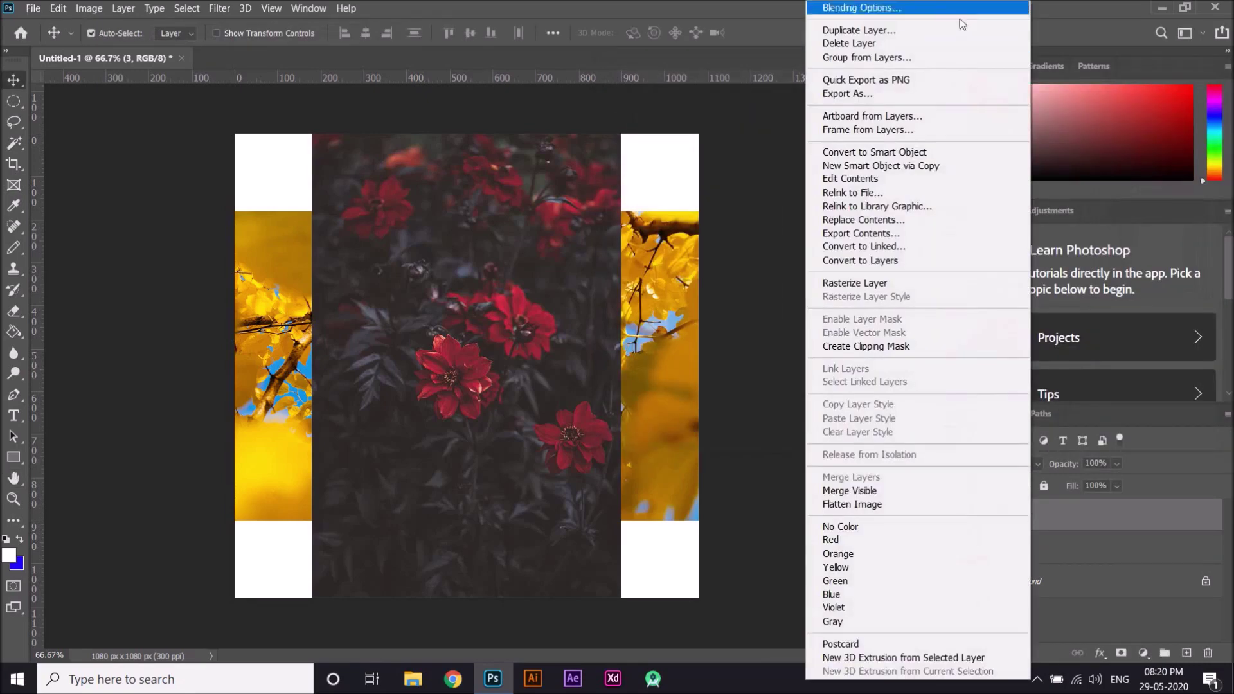
{"action": "left_click", "coordinate": [874, 32]}
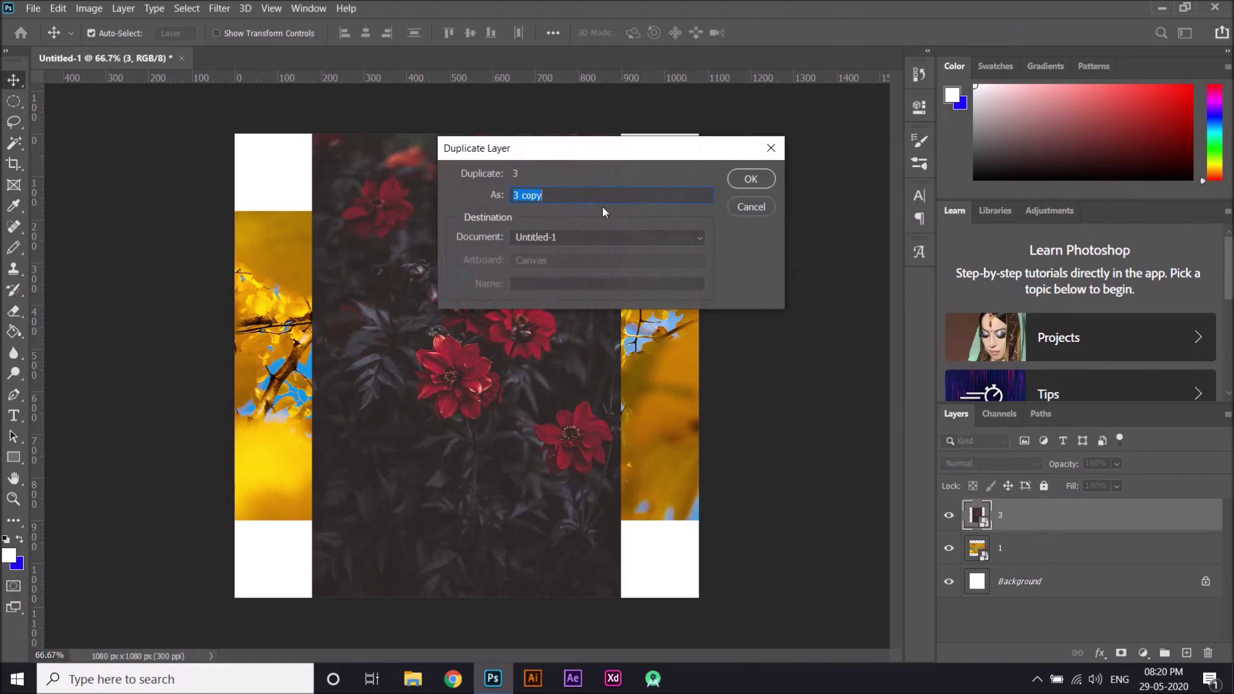
{"action": "left_click", "coordinate": [752, 180]}
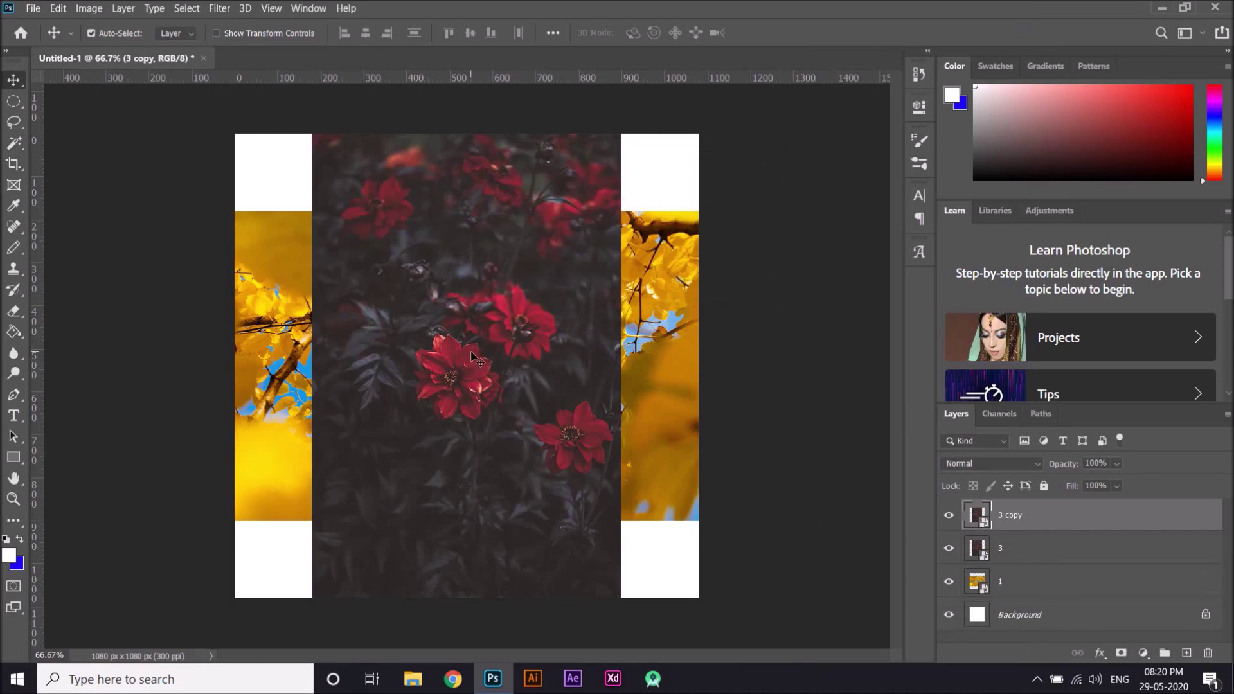
{"action": "left_click_drag", "start_coordinate": [474, 357], "coordinate": [633, 352]}
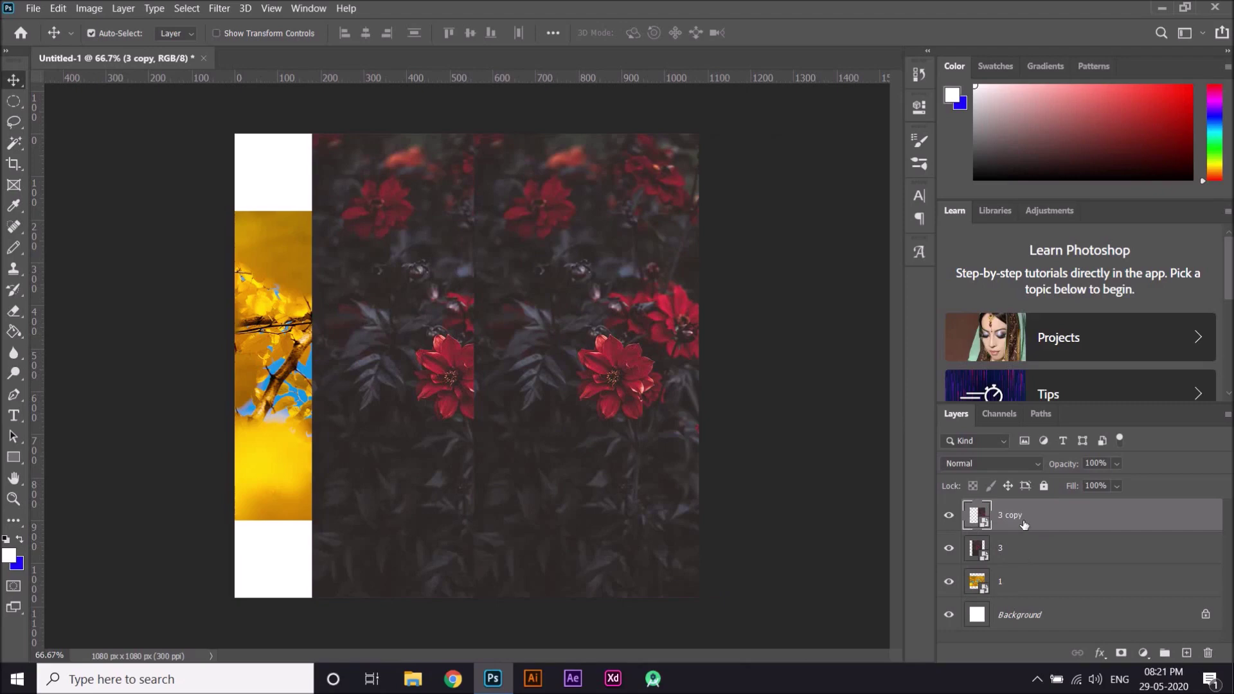
{"action": "key", "text": "Delete"}
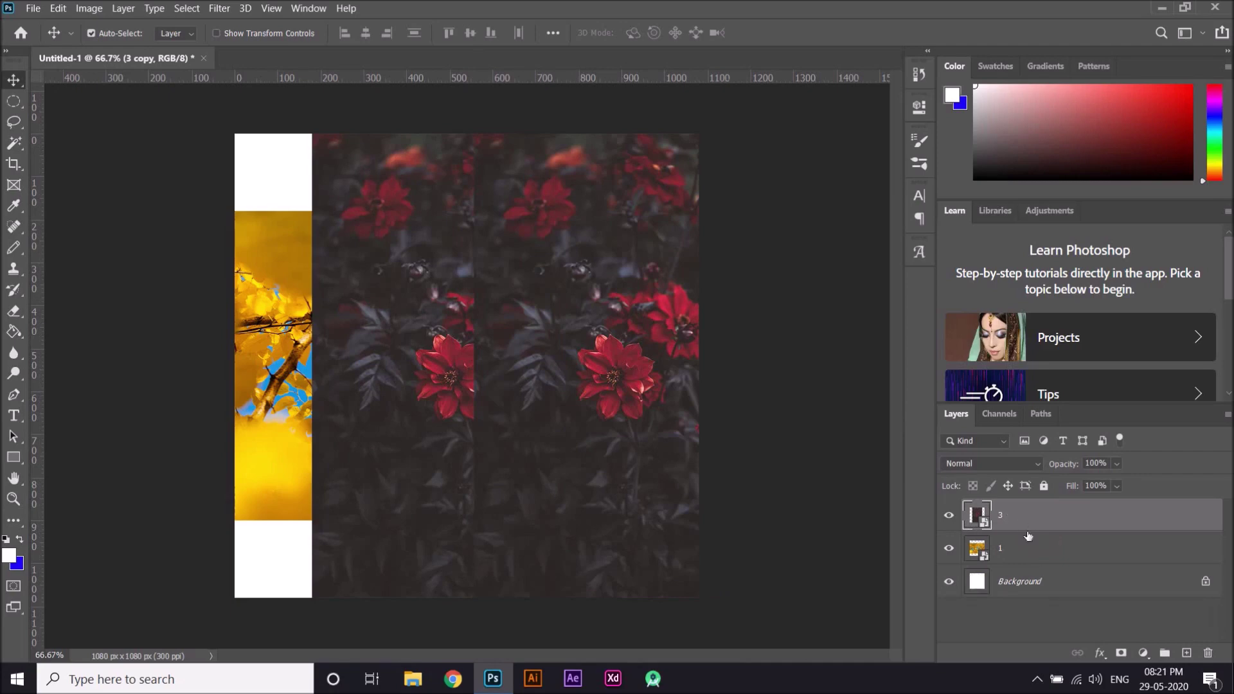
- Duplicate layer 1, the yellow leaves image, in place directly above the original
{"action": "left_click", "coordinate": [1030, 560]}
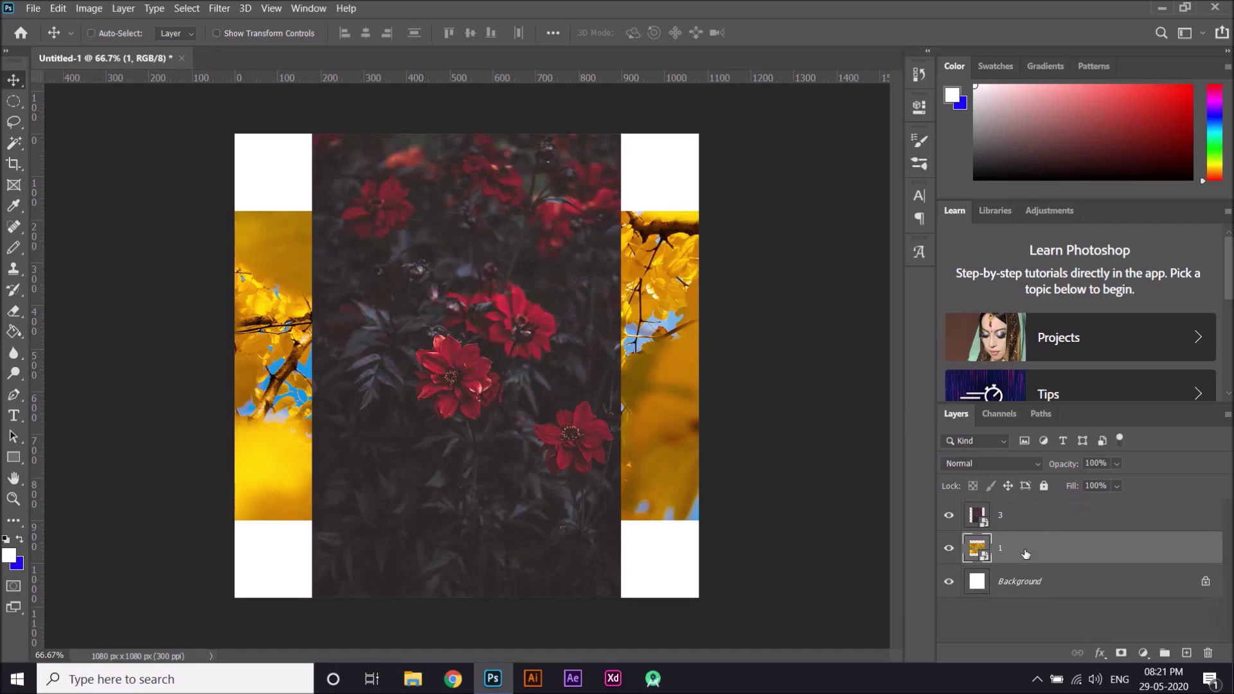
{"action": "key", "text": "ctrl+j"}
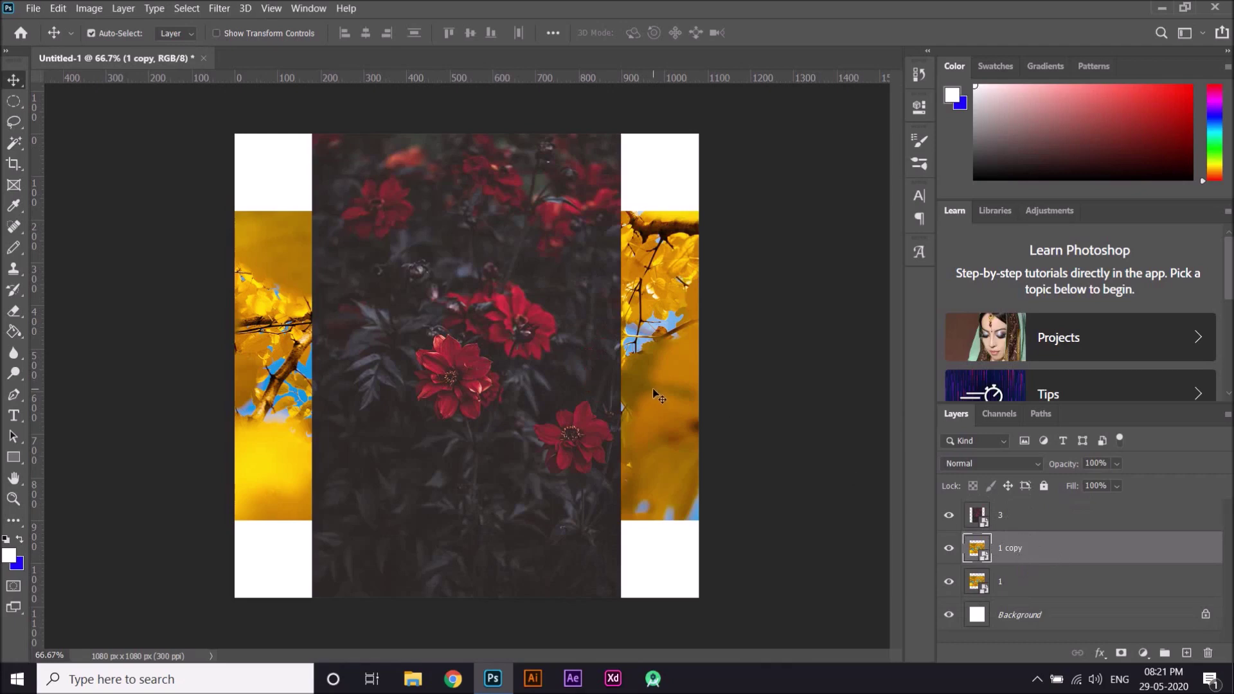
{"action": "mouse_move", "coordinate": [641, 385]}
{"action": "left_mouse_down"}
{"action": "mouse_move", "coordinate": [649, 304]}
{"action": "mouse_move", "coordinate": [652, 402]}
{"action": "mouse_move", "coordinate": [639, 409]}
{"action": "mouse_move", "coordinate": [638, 385]}
{"action": "left_mouse_up"}
- Create a copy of layer 3 by pulling it to the right of the original, and delete the copy
{"action": "left_click", "coordinate": [1000, 520]}
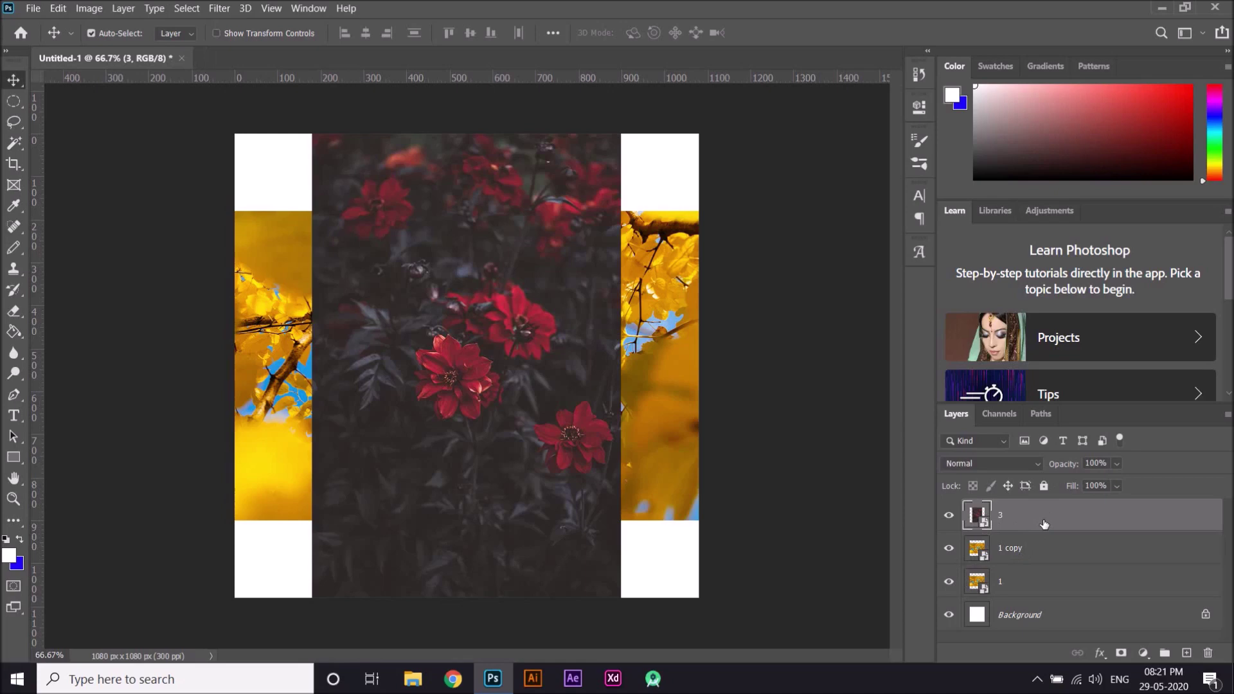
{"action": "key", "text": "ctrl"}
{"action": "key", "text": "ctrl"}
{"action": "key", "text": "ctrl"}
{"action": "left_click_drag", "start_coordinate": [566, 426], "coordinate": [614, 415]}
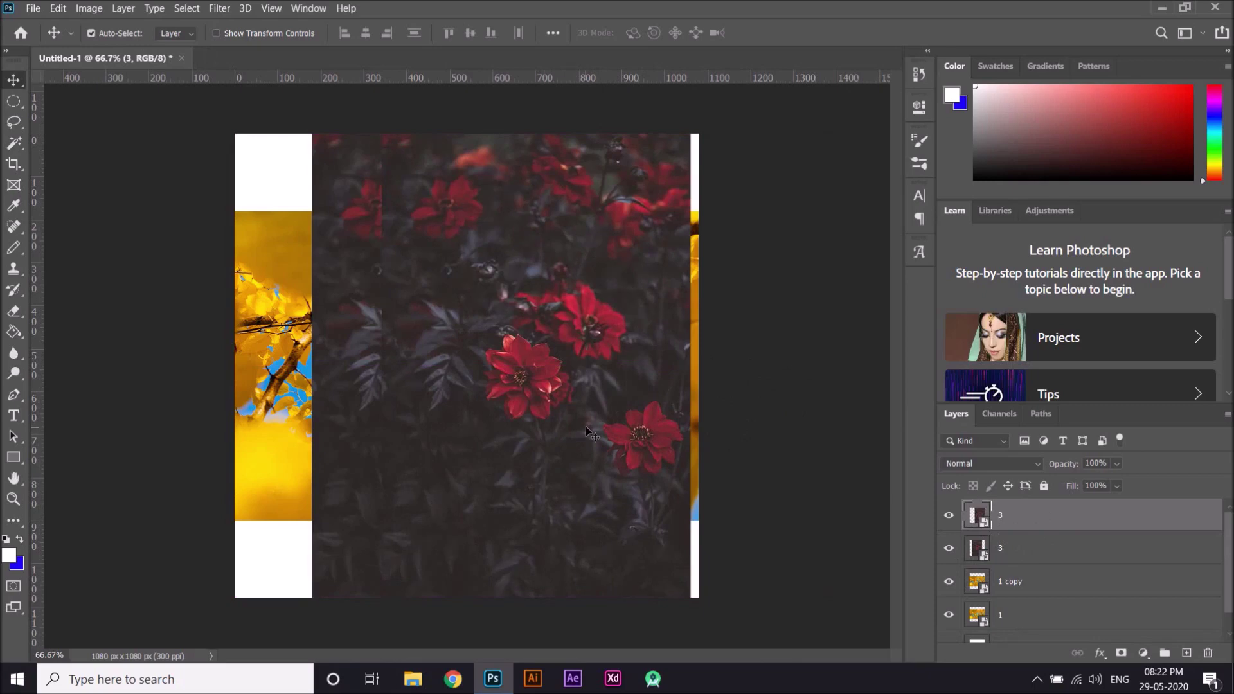
{"action": "key", "text": "Delete"}
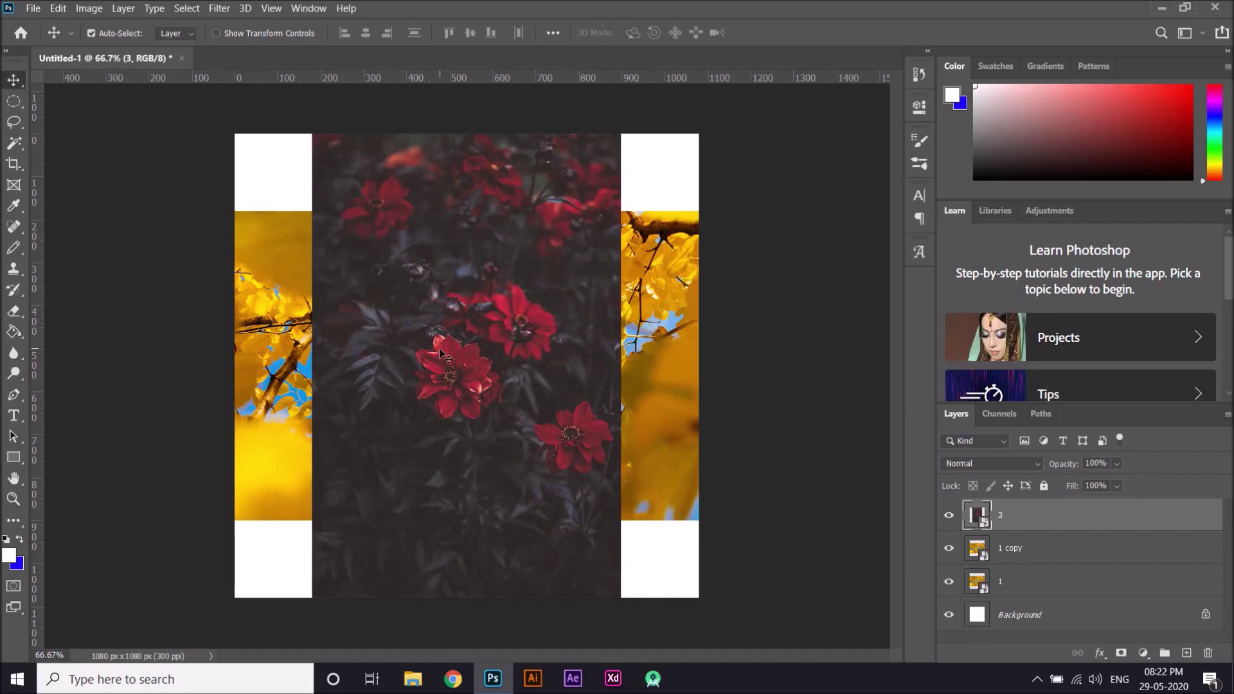
- Move layer 3 to the canvas's left edge and place a duplicate of it at the canvas's centre
{"action": "left_click_drag", "start_coordinate": [436, 348], "coordinate": [358, 348]}
{"action": "key", "text": "ctrl"}
{"action": "key", "text": "ctrl+j"}
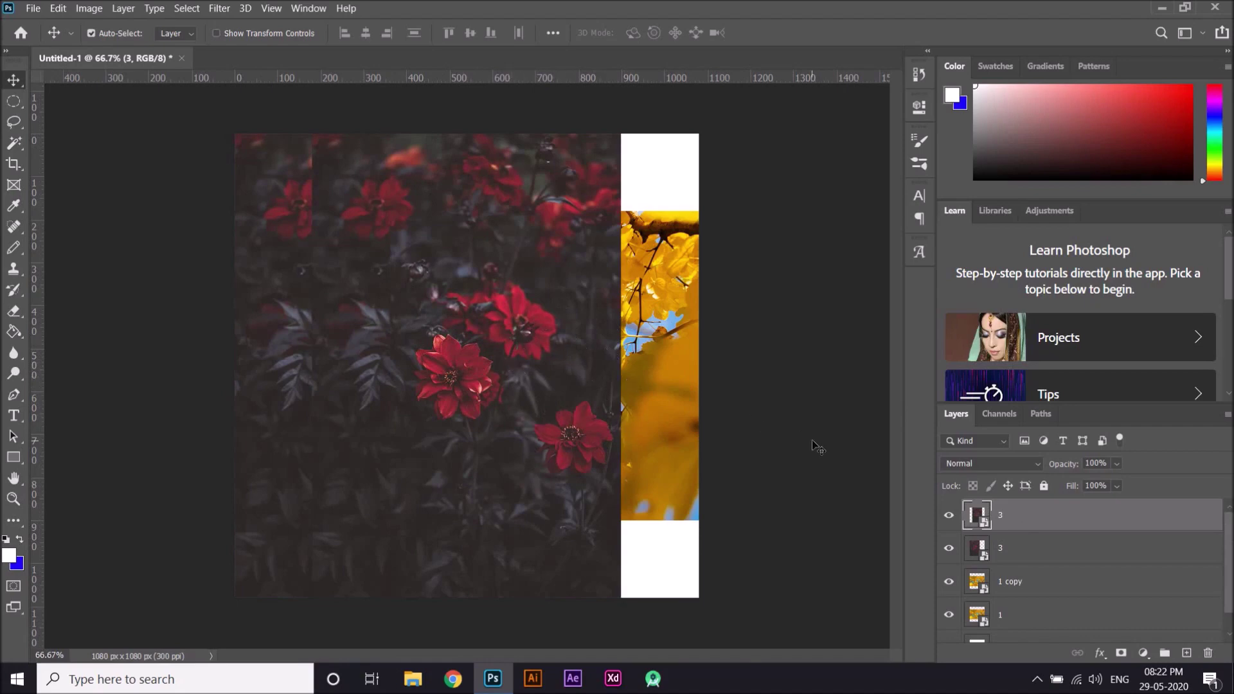
- Undo the duplications and moves made to layers 3 and 1
{"action": "key", "text": "ctrl"}
{"action": "key", "text": "ctrl"}
{"action": "key", "text": "ctrl+z"}
{"action": "key", "text": "ctrl+z"}
{"action": "key", "text": "ctrl+z"}
{"action": "key", "text": "ctrl+z"}
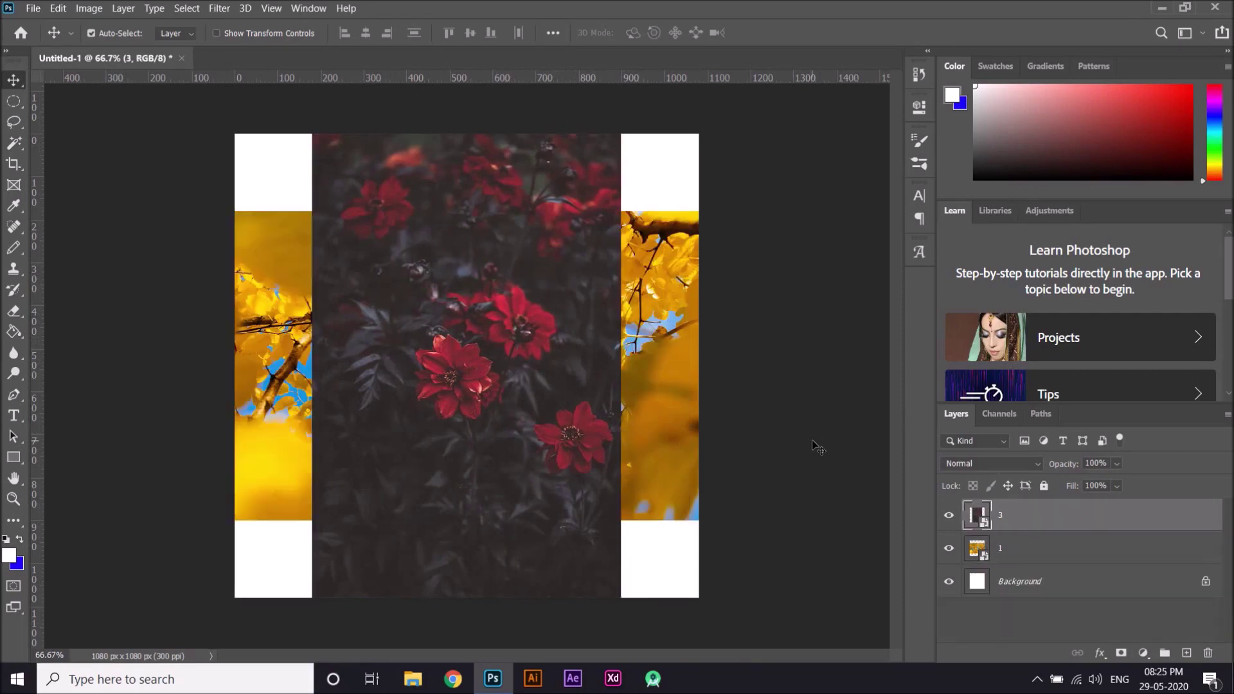
- Delete layer 3, the red flowers image, and undo the deletion
{"action": "right_click", "coordinate": [1011, 514]}
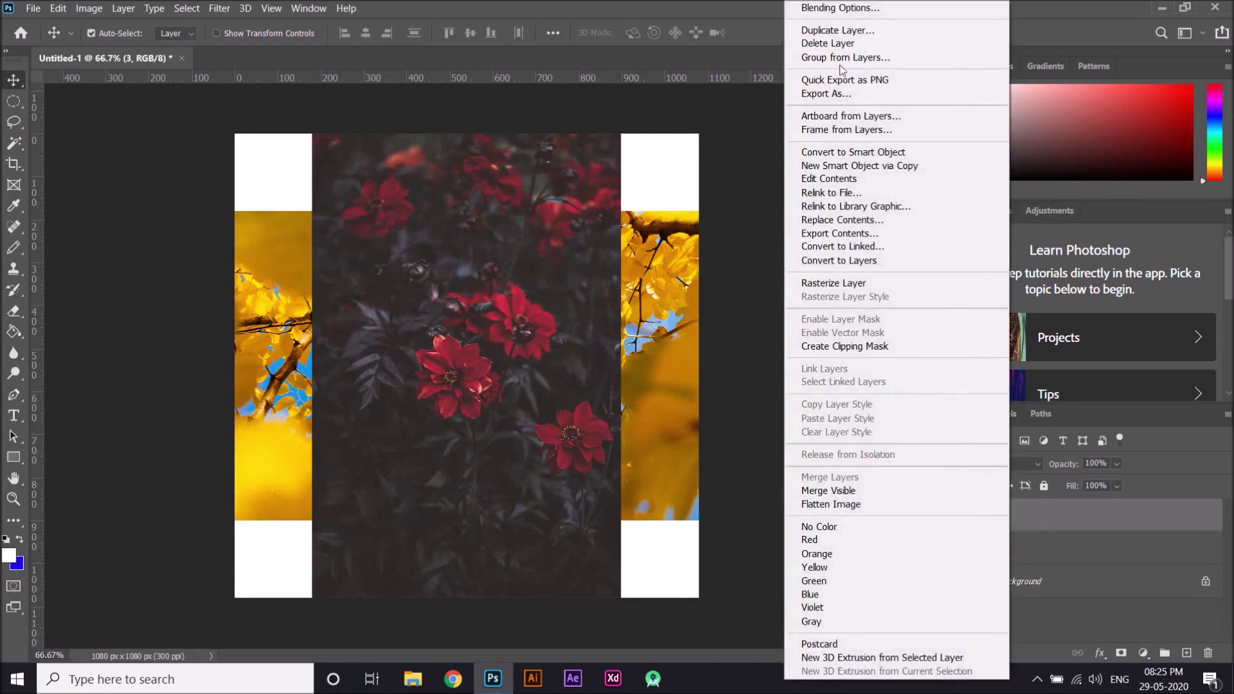
{"action": "left_click", "coordinate": [1090, 516]}
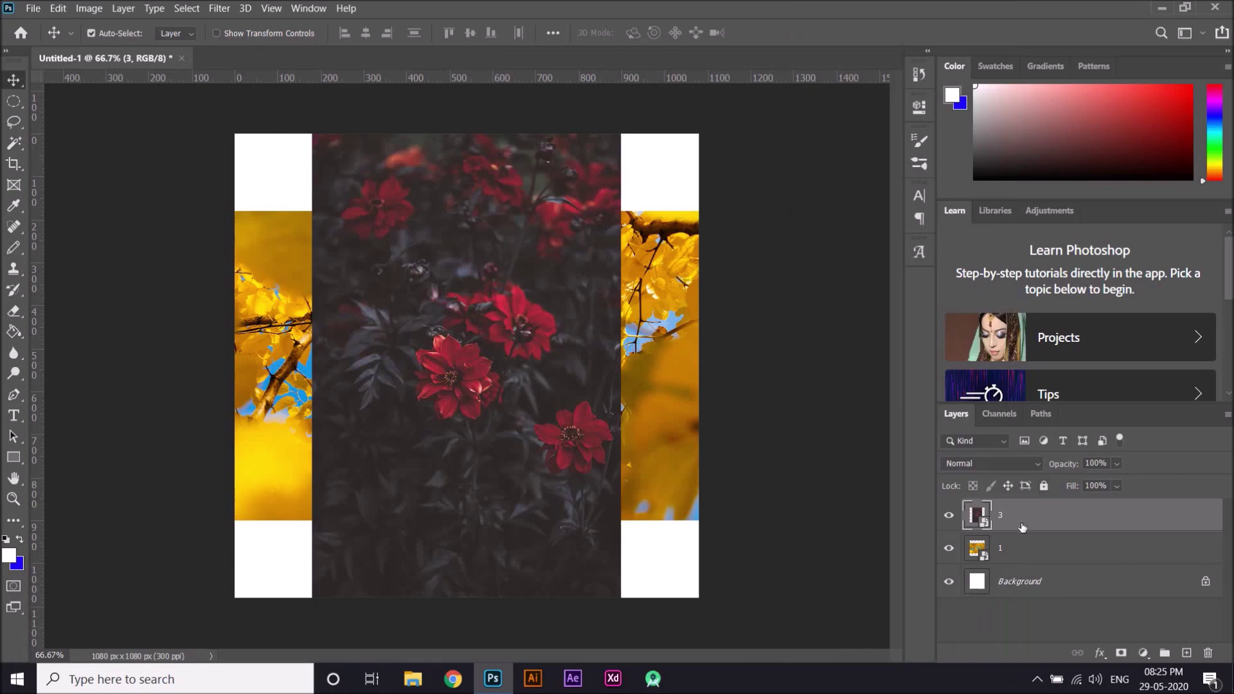
{"action": "key", "text": "Delete"}
{"action": "key", "text": "ctrl"}
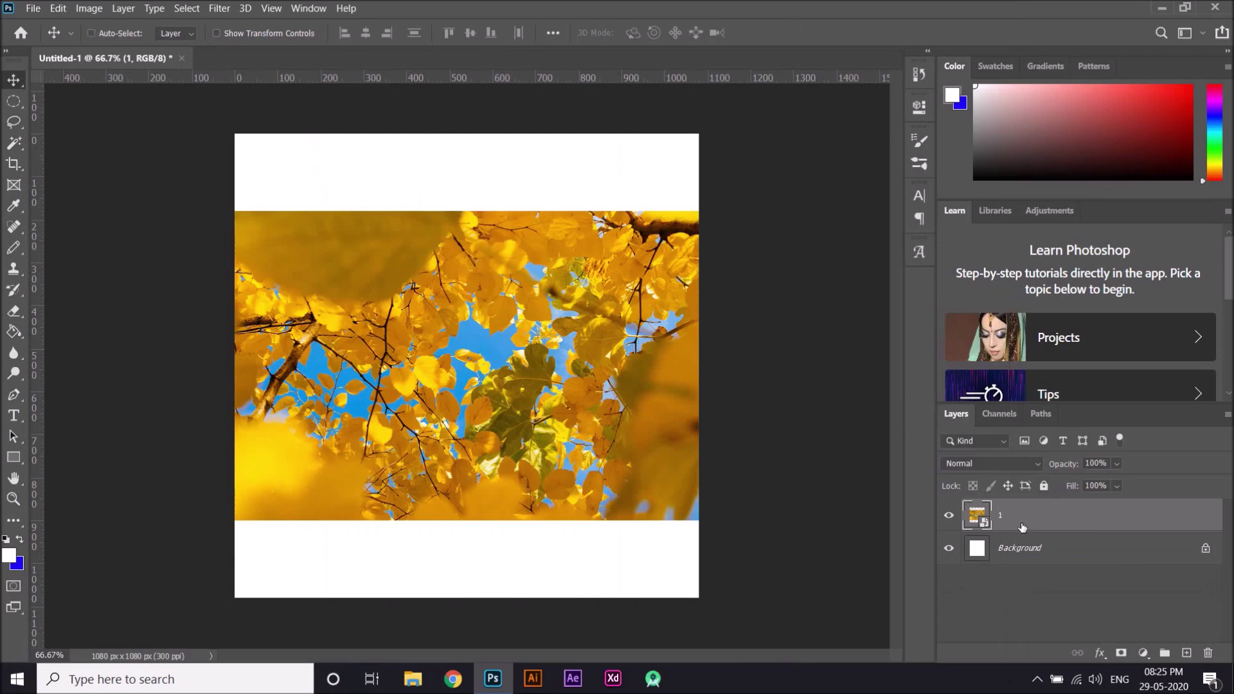
{"action": "key", "text": "ctrl+z"}
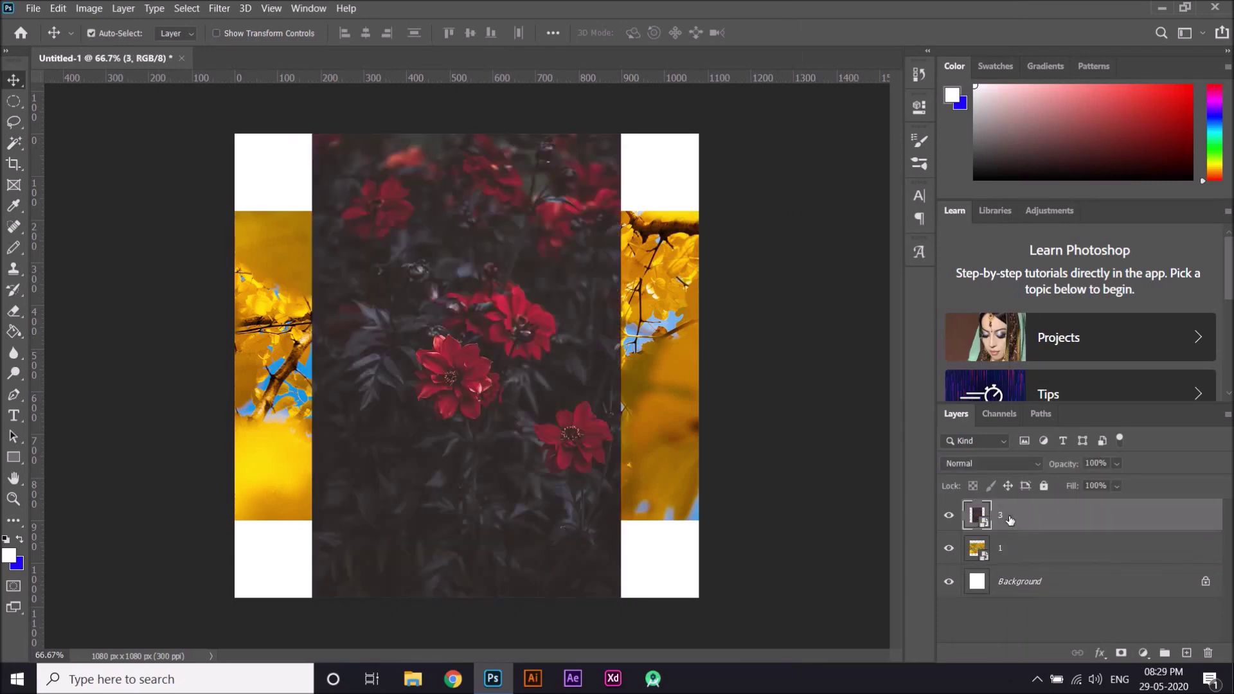
- Group layer 3 as "Group 1" with a Yellow colour label, check its contents, and ungroup it
{"action": "right_click", "coordinate": [1009, 516]}
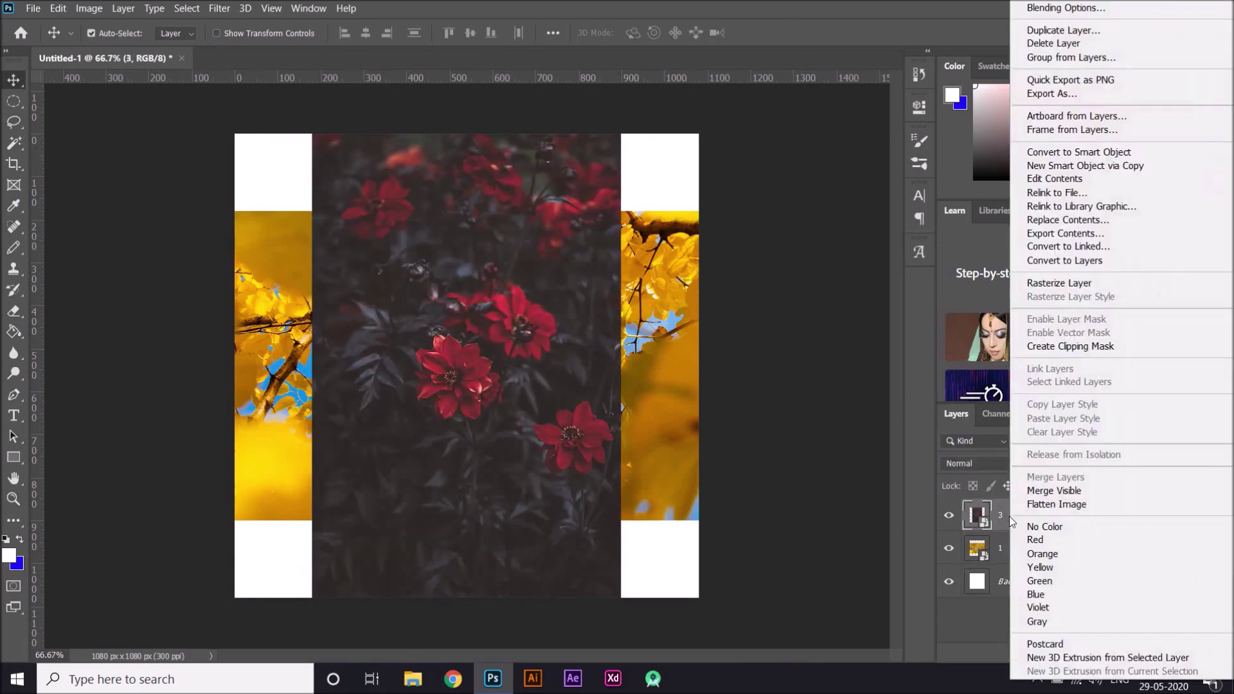
{"action": "left_click", "coordinate": [1064, 59]}
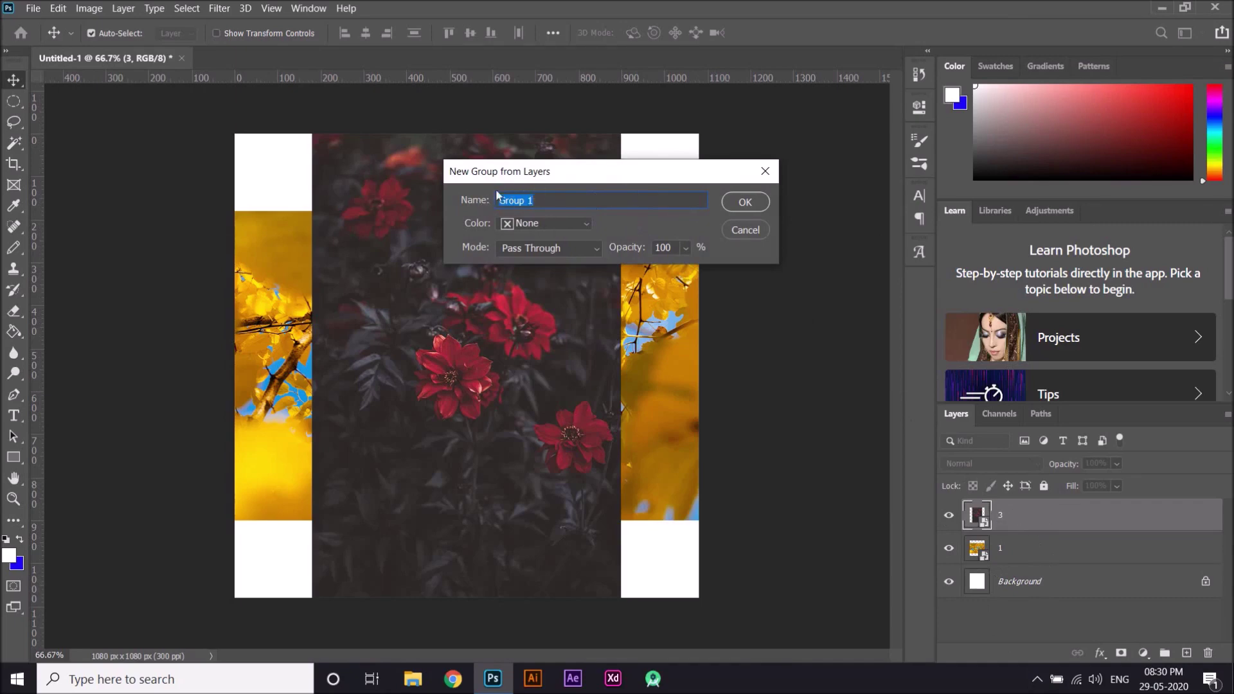
{"action": "left_click", "coordinate": [584, 223]}
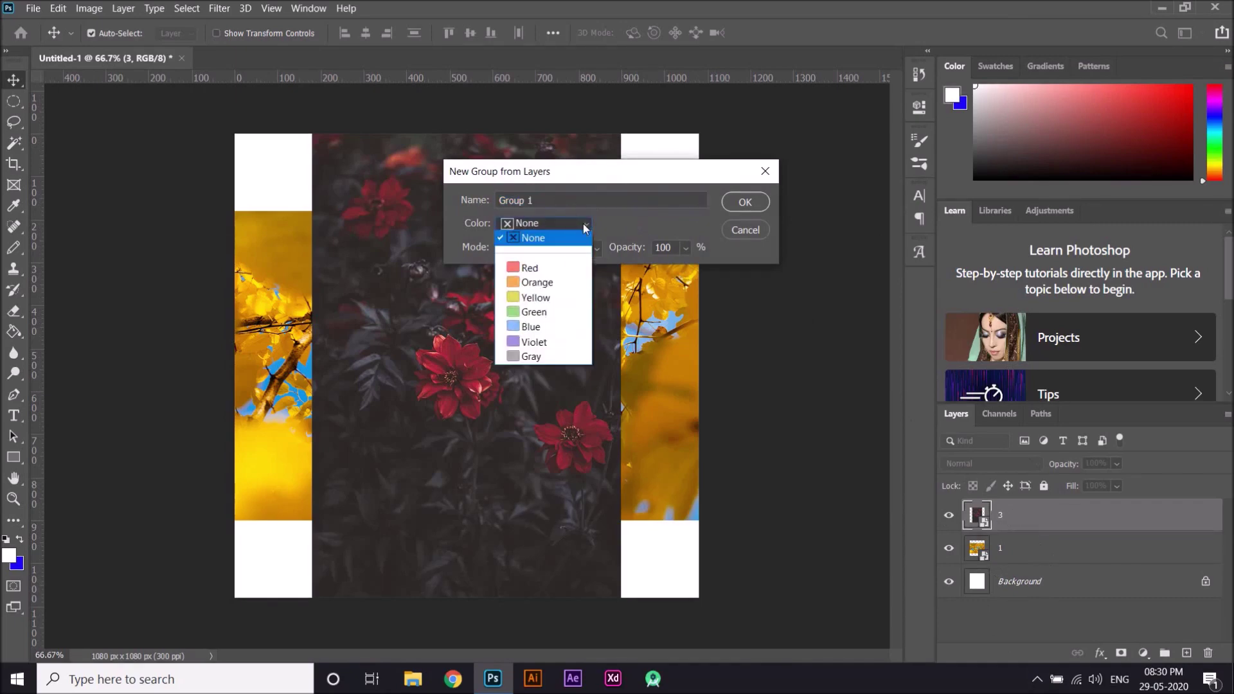
{"action": "left_click", "coordinate": [551, 299]}
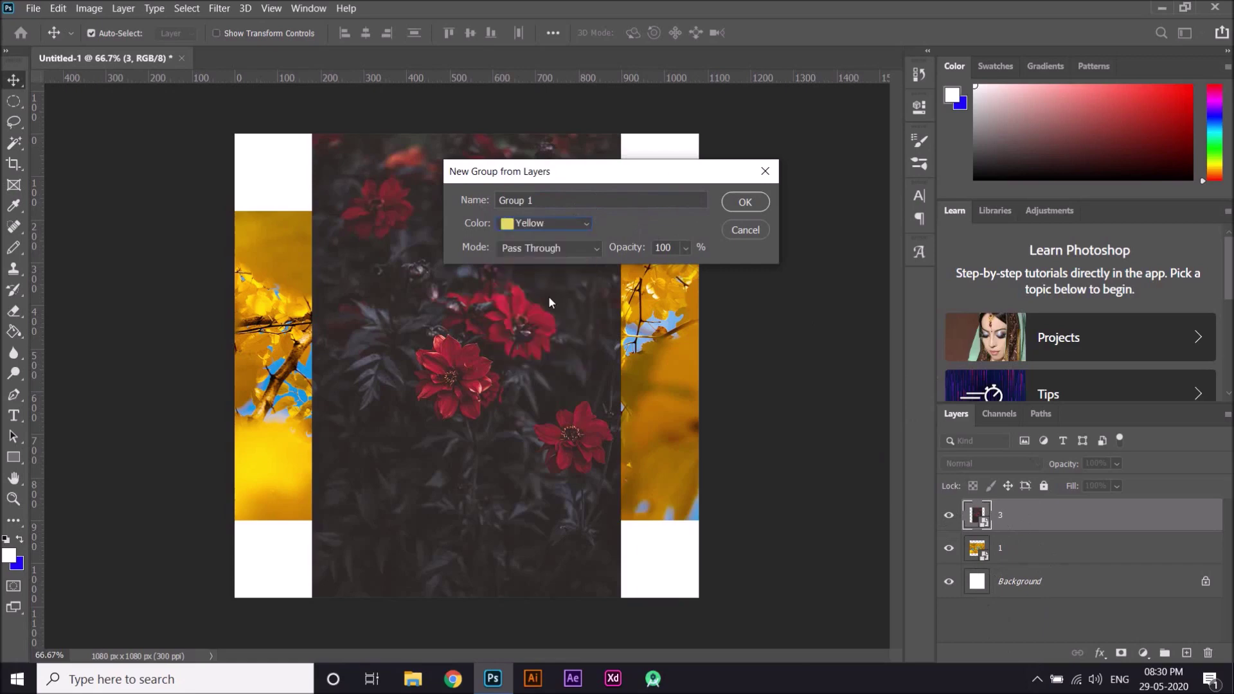
{"action": "left_click", "coordinate": [745, 202]}
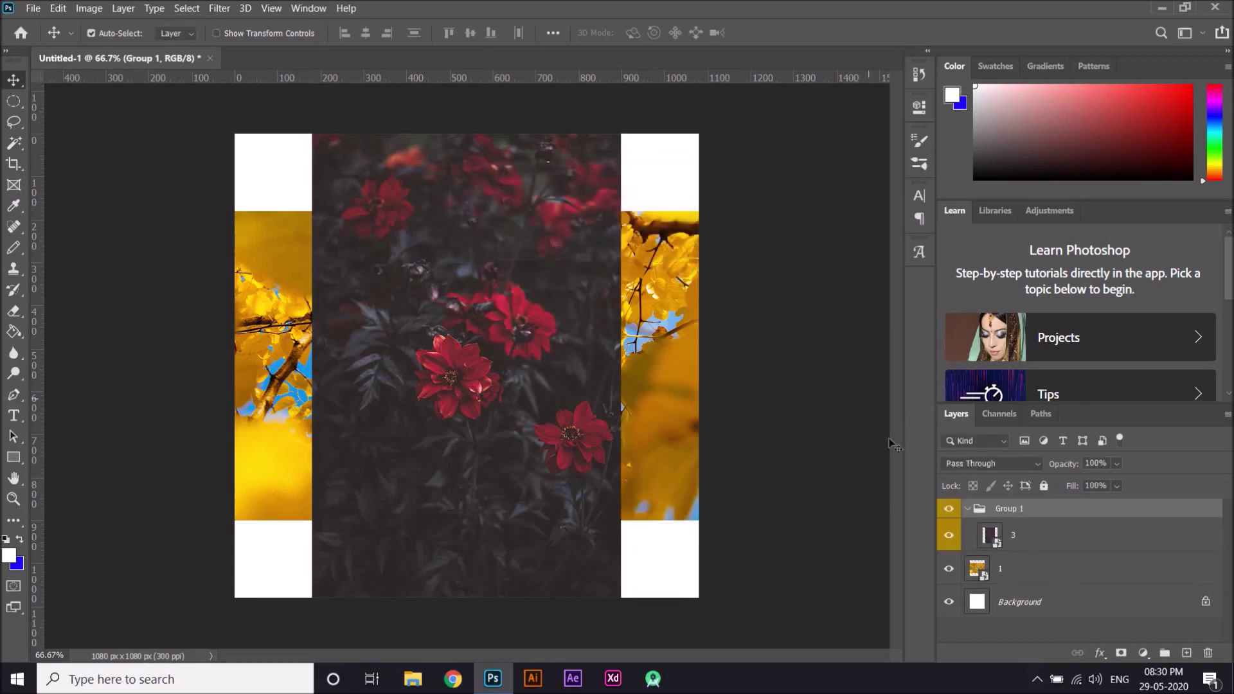
{"action": "left_click", "coordinate": [968, 510]}
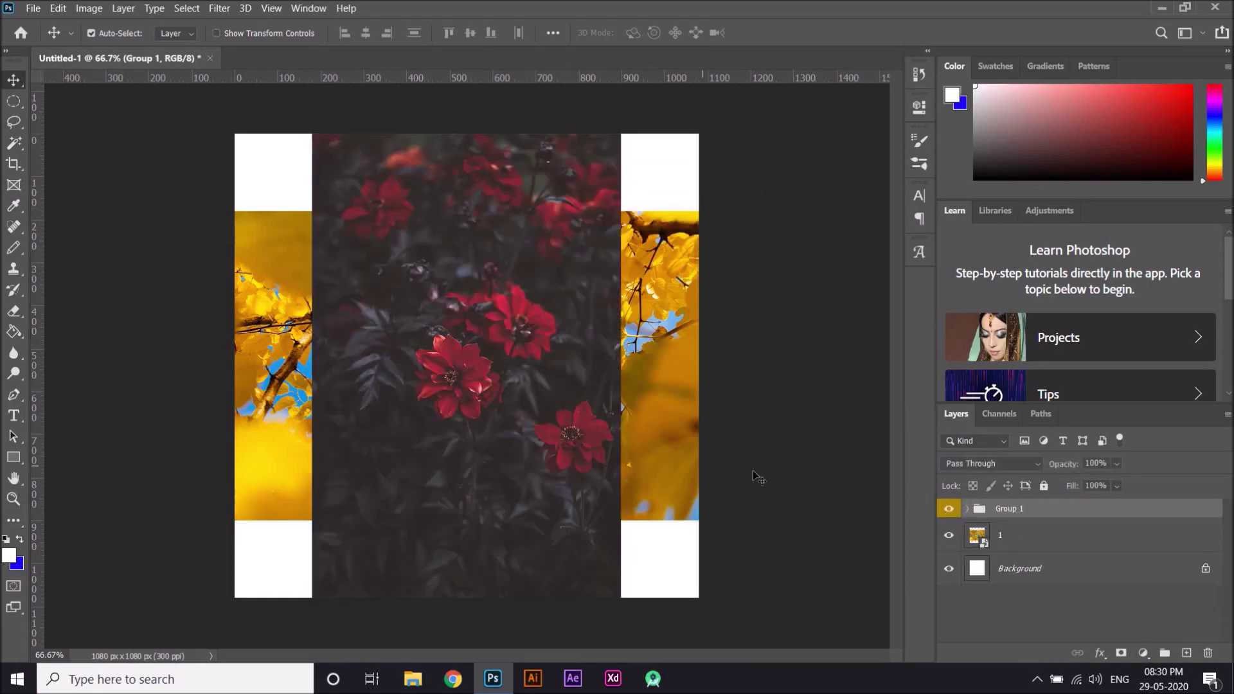
{"action": "left_click", "coordinate": [967, 509]}
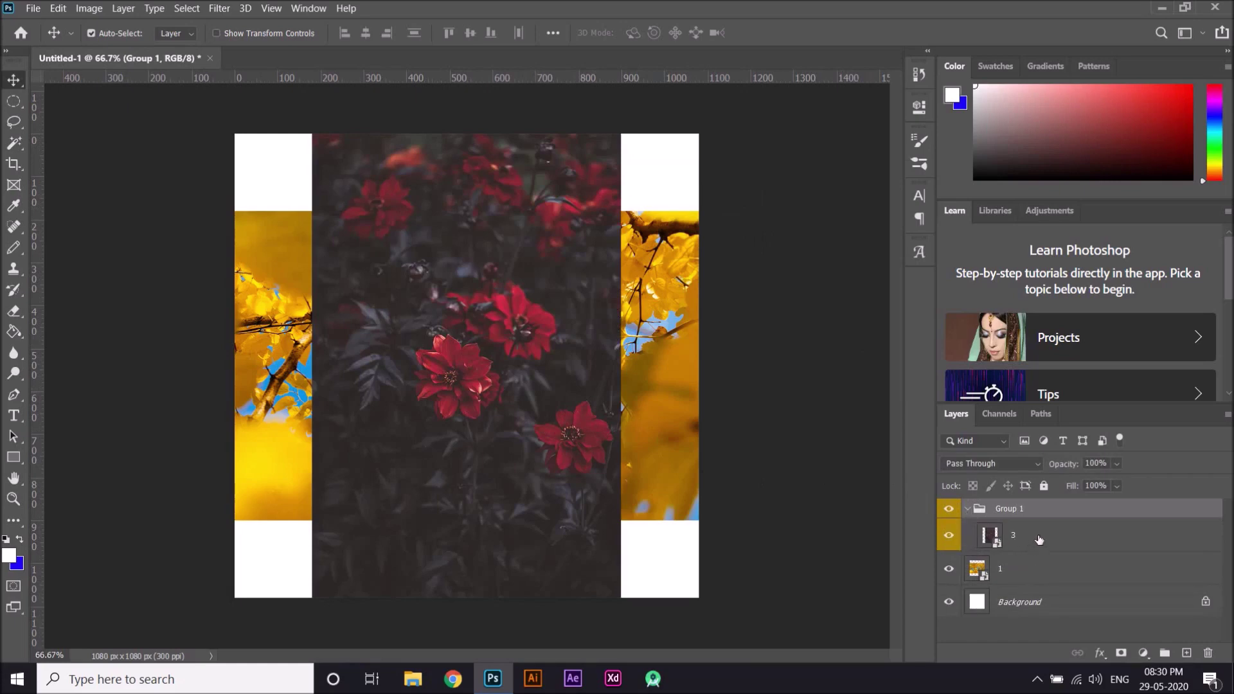
{"action": "key", "text": "ctrl"}
{"action": "key", "text": "ctrl+shift+g"}
- Group layers 3 and 1 together as "Group 1" with no colour label, and ungroup them after checking the contents
{"action": "left_click", "coordinate": [1041, 549], "text": "ctrl"}
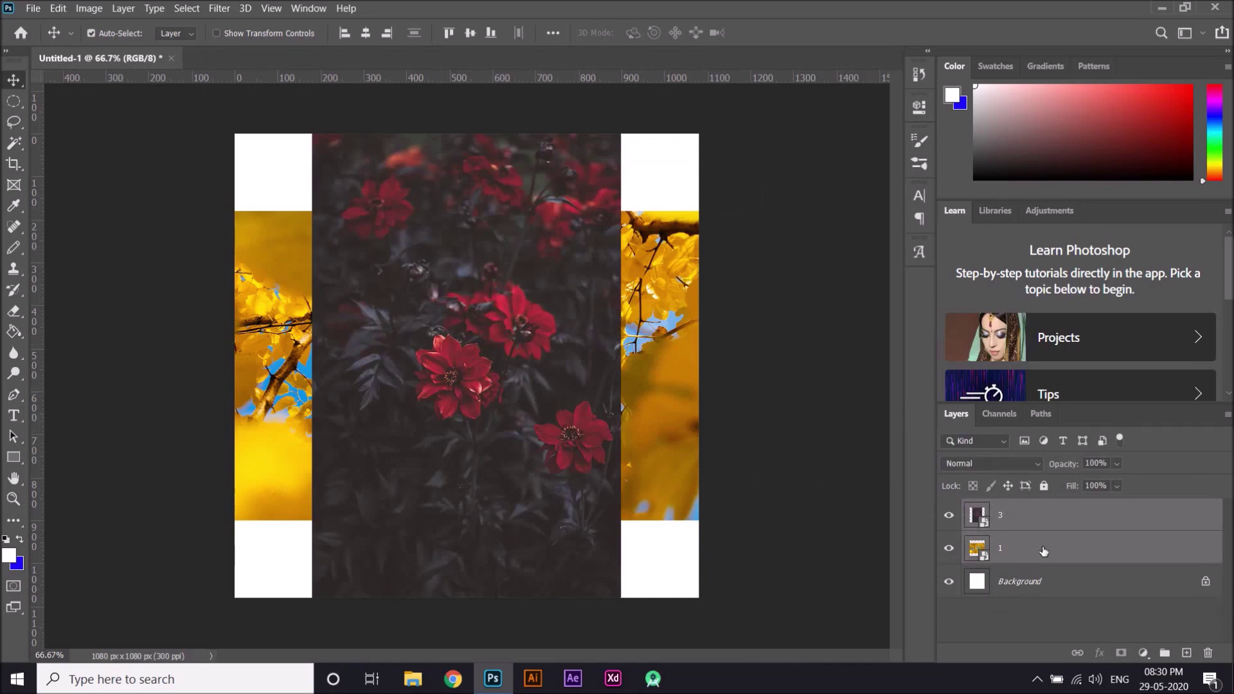
{"action": "right_click", "coordinate": [1024, 521]}
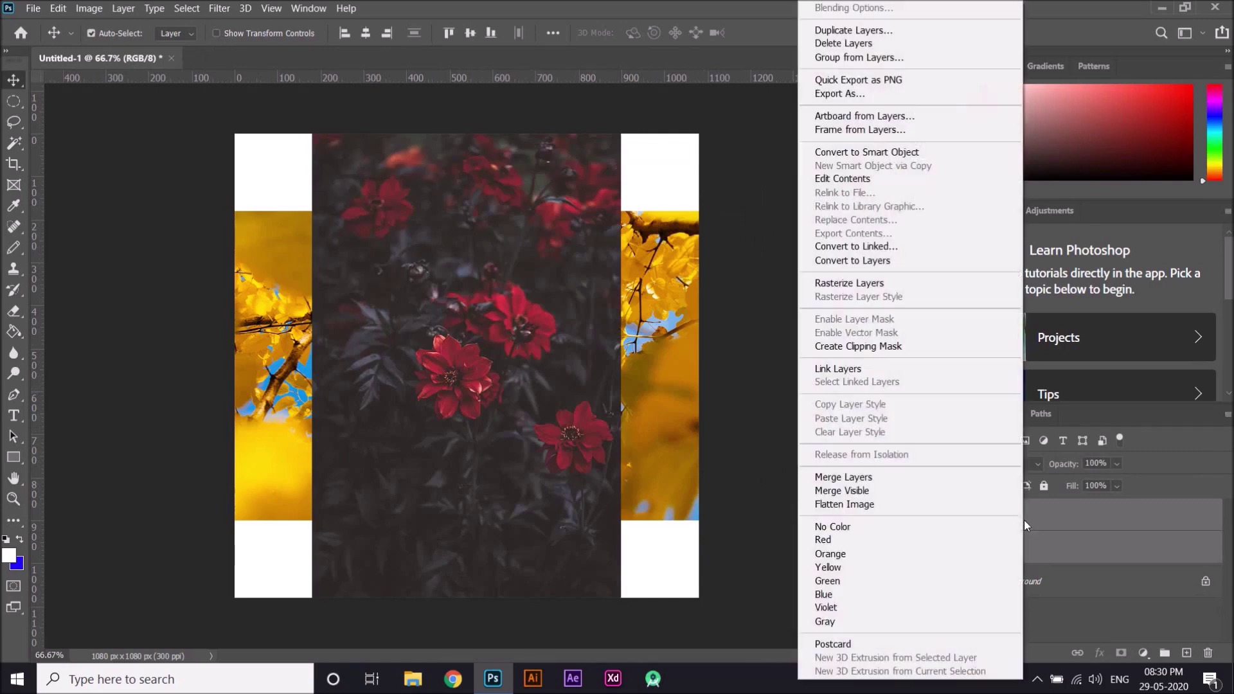
{"action": "left_click", "coordinate": [862, 59]}
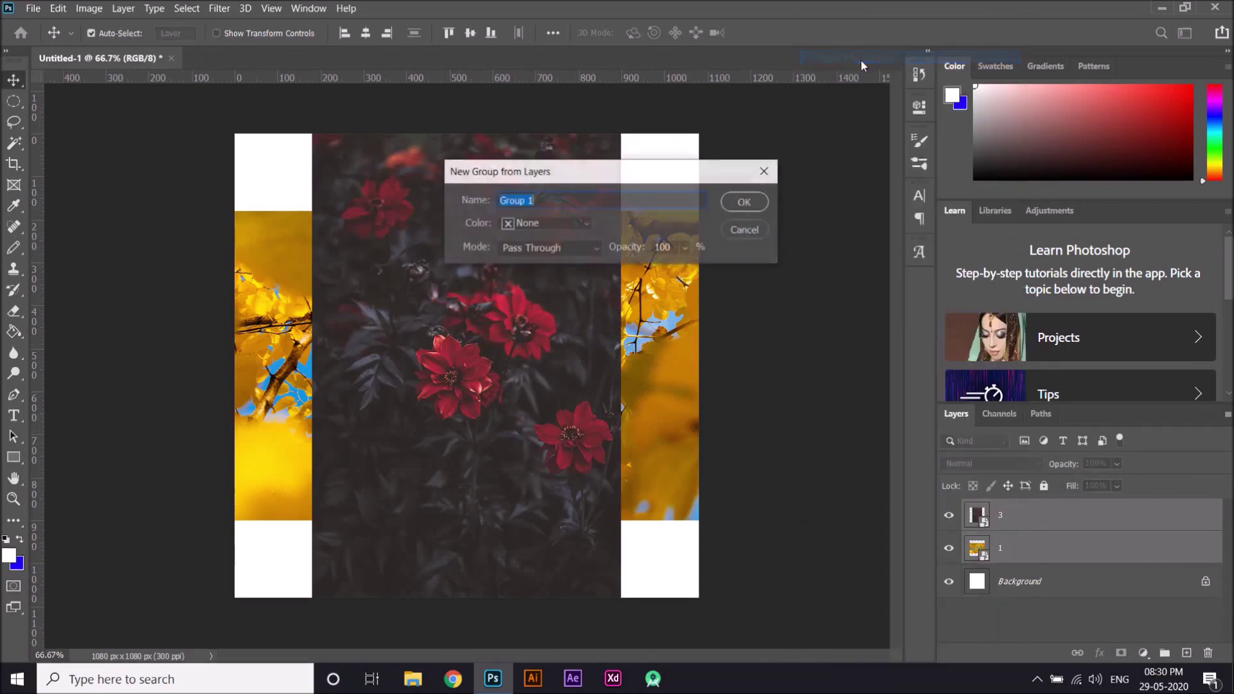
{"action": "left_click", "coordinate": [583, 225]}
{"action": "left_click", "coordinate": [578, 239]}
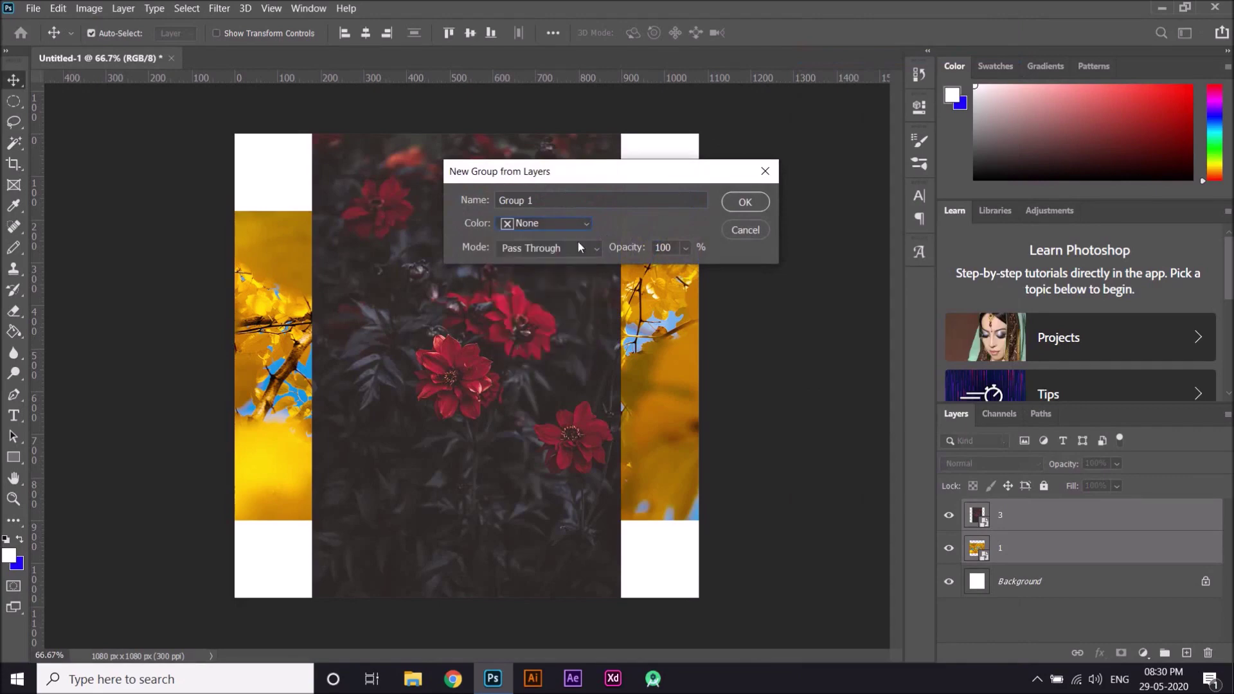
{"action": "left_click", "coordinate": [746, 203]}
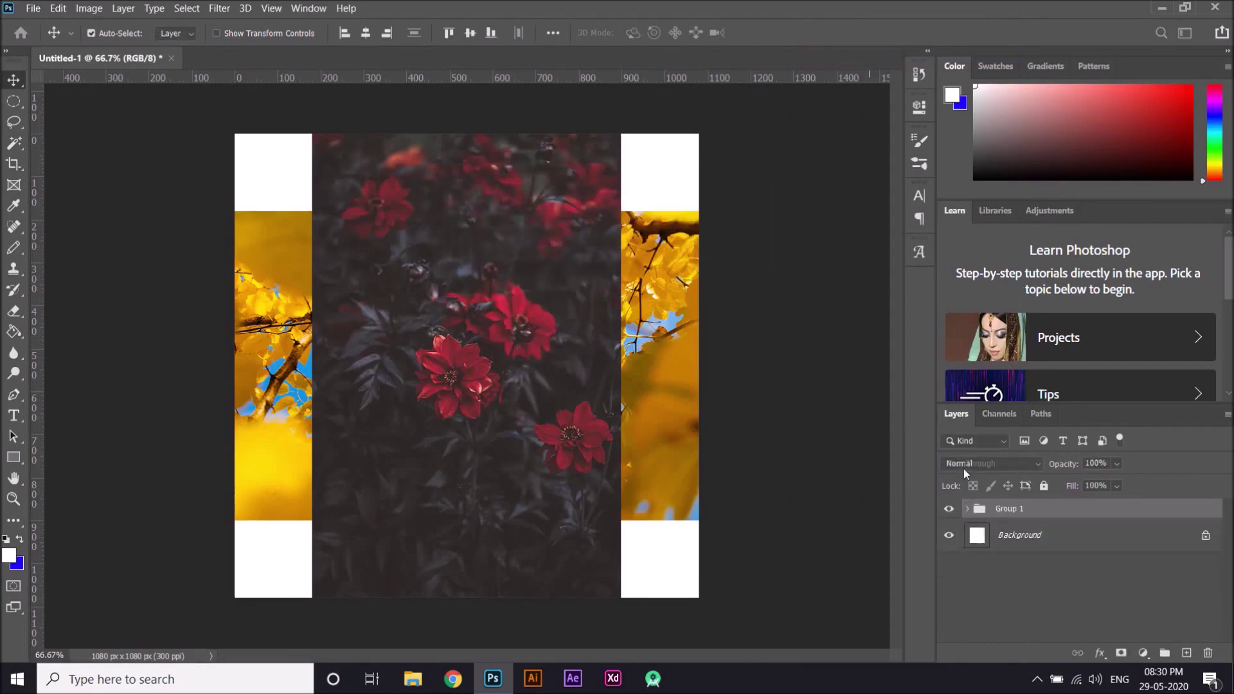
{"action": "left_click", "coordinate": [968, 509]}
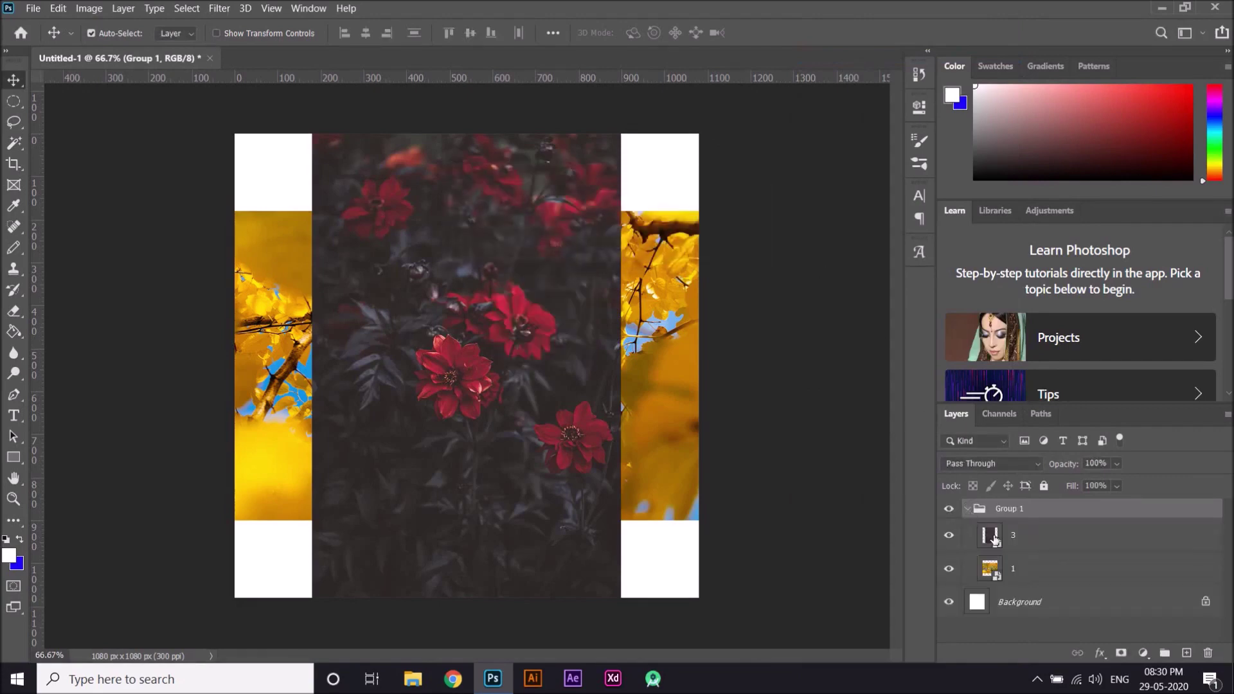
{"action": "left_click", "coordinate": [967, 509]}
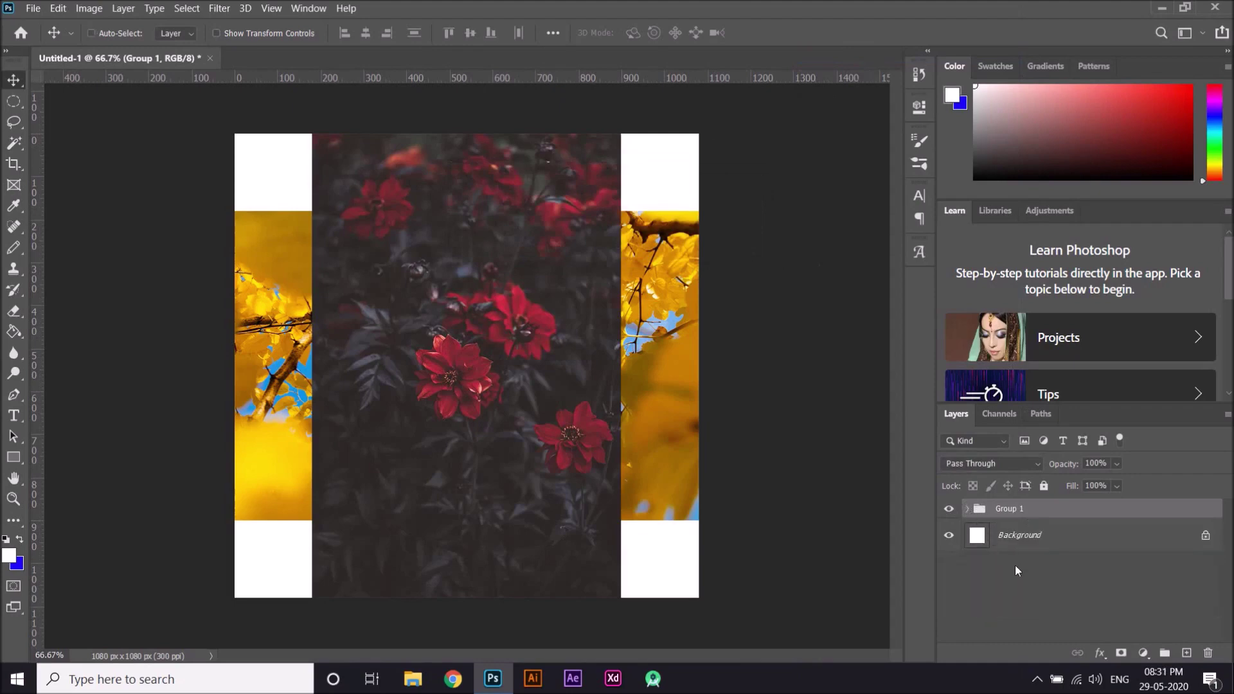
{"action": "key", "text": "ctrl+shift+g"}
- Ungroup "Group 1" back into layers 3 and 1 and clear the layer selection
{"action": "right_click", "coordinate": [1039, 517]}
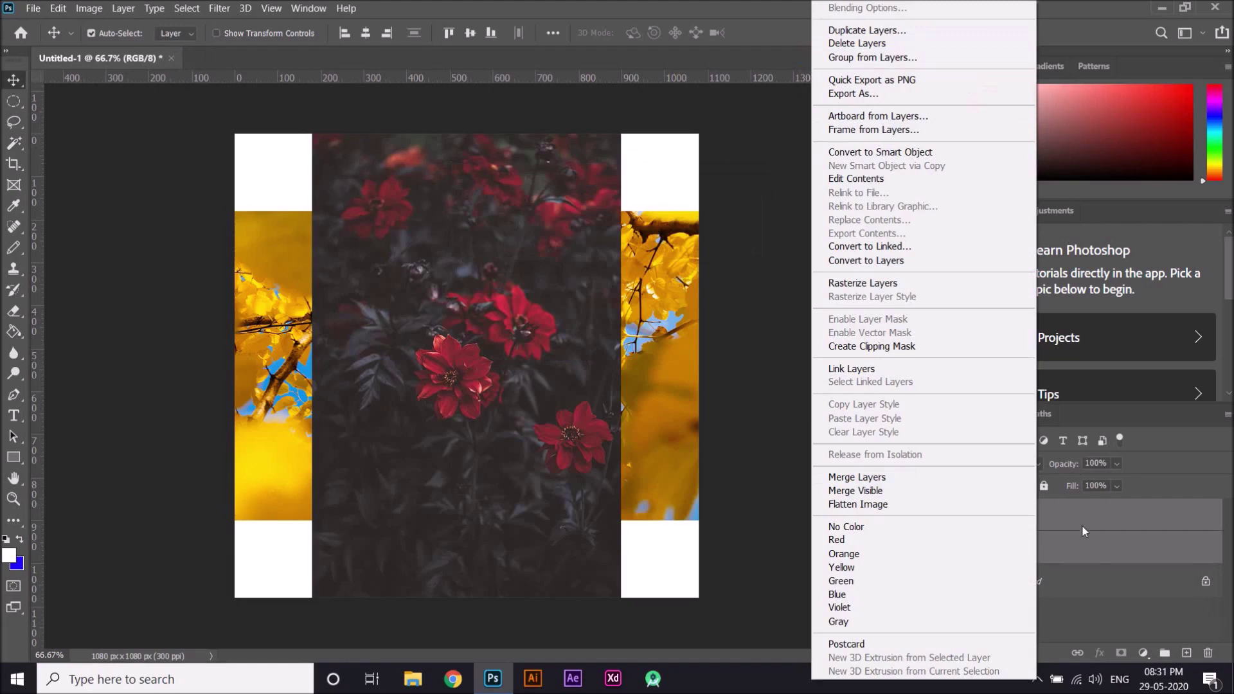
{"action": "left_click", "coordinate": [1088, 570]}
{"action": "left_click", "coordinate": [1045, 619]}
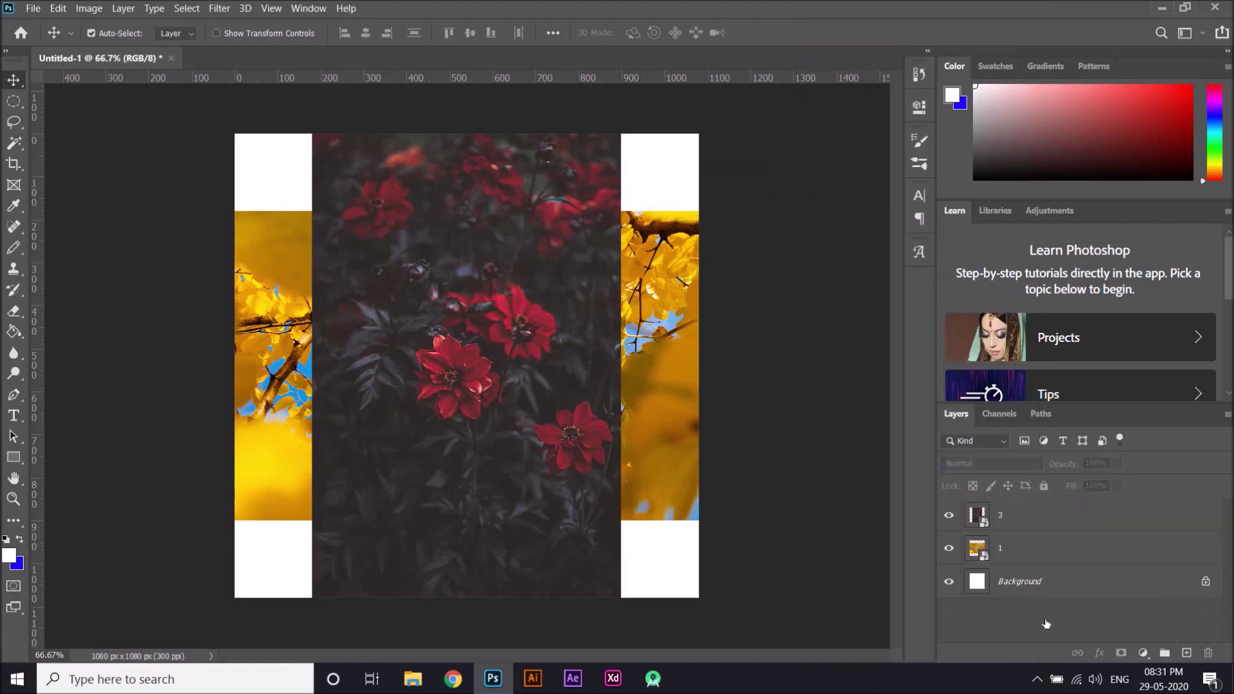
- Group layers 1 and 3 together and check the contents of the new group
{"action": "left_click", "coordinate": [1056, 536]}
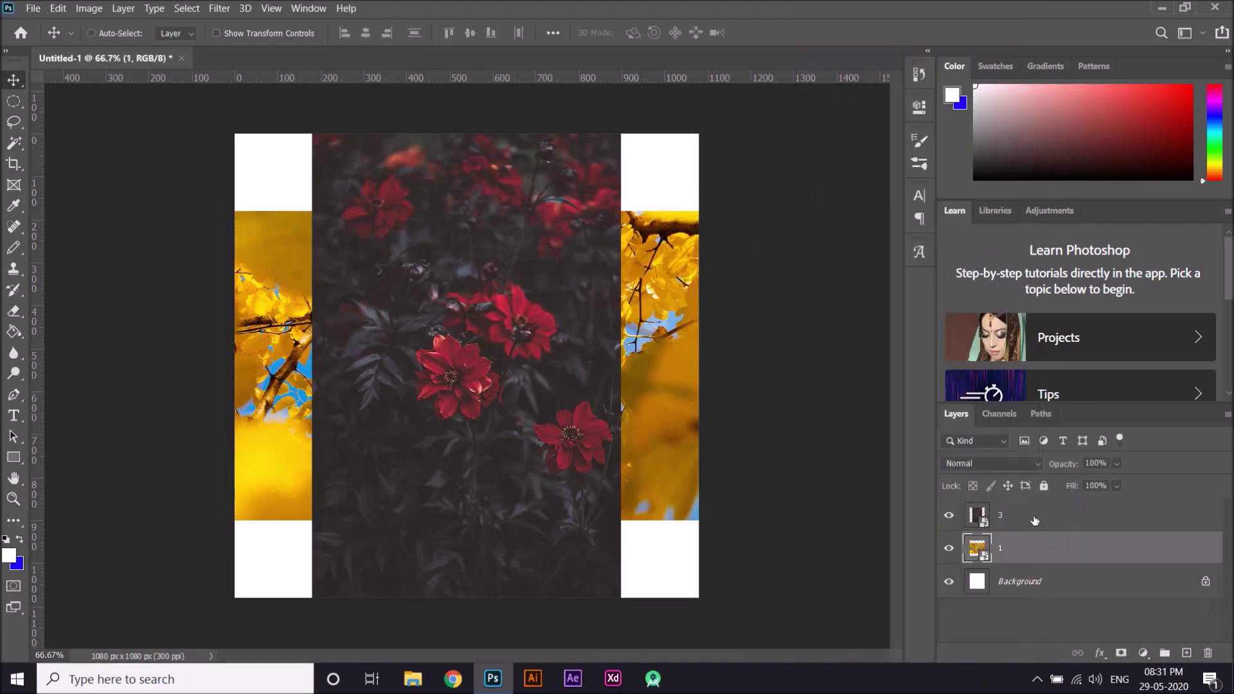
{"action": "left_click", "coordinate": [1034, 519], "text": "ctrl"}
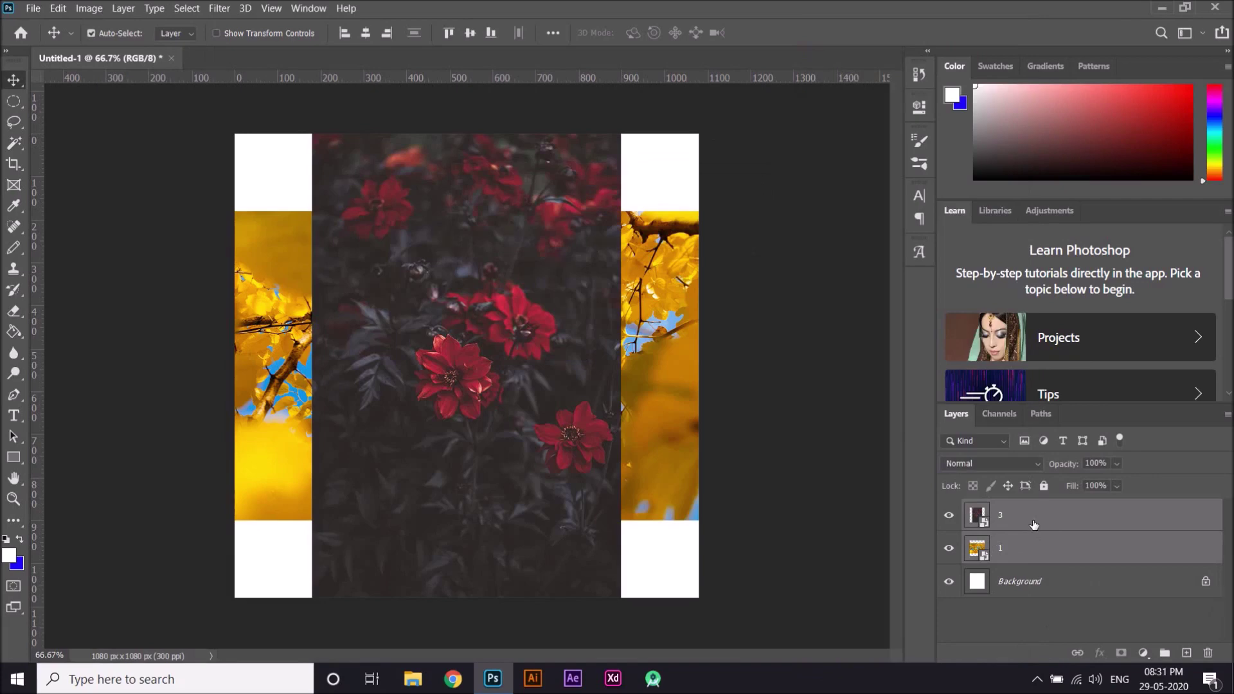
{"action": "key", "text": "ctrl+g"}
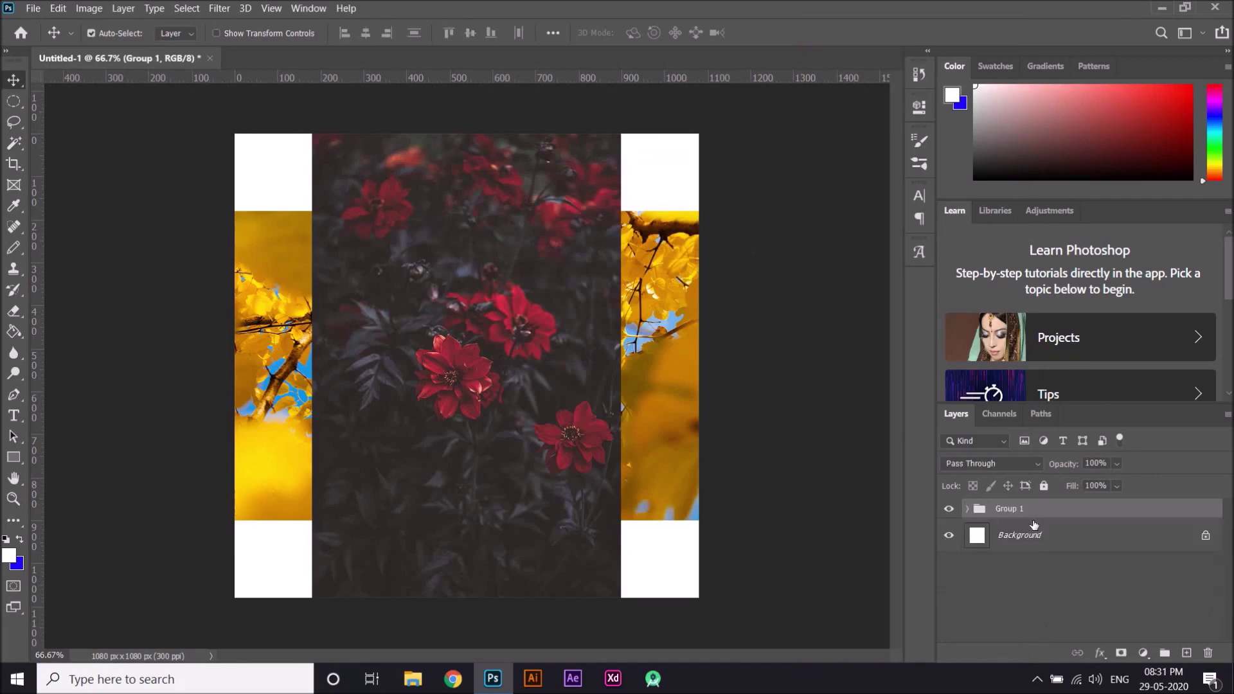
{"action": "left_click", "coordinate": [967, 509]}
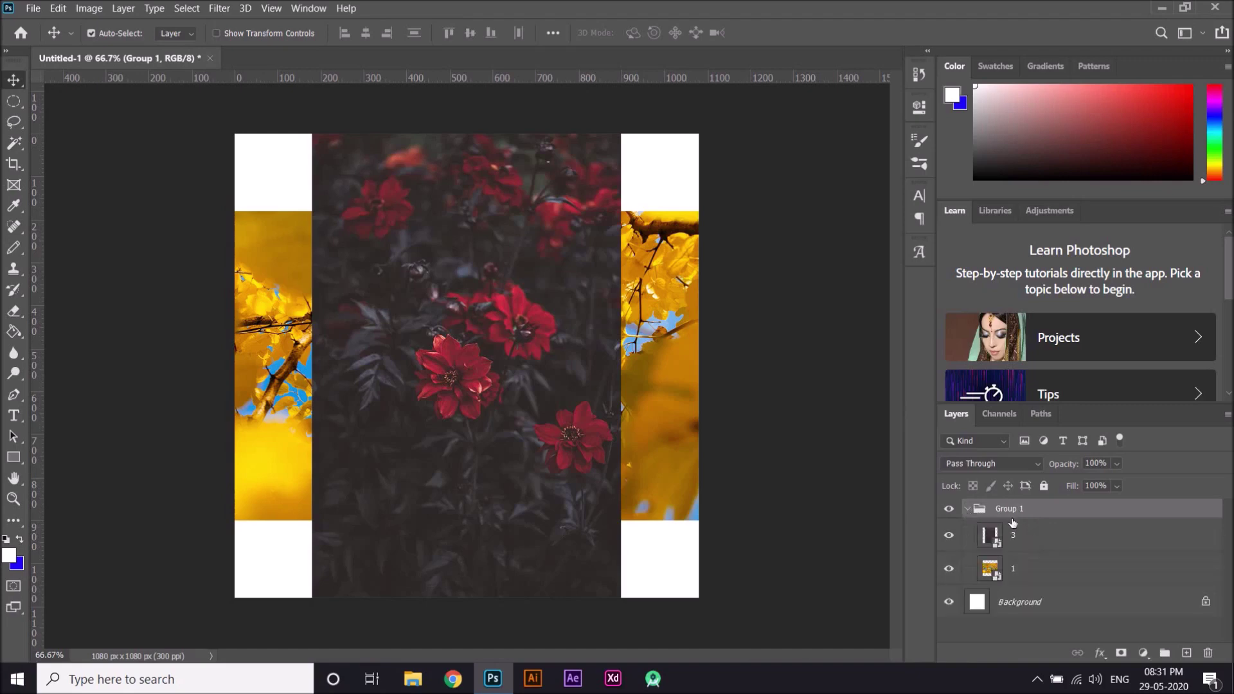
{"action": "left_click", "coordinate": [969, 509]}
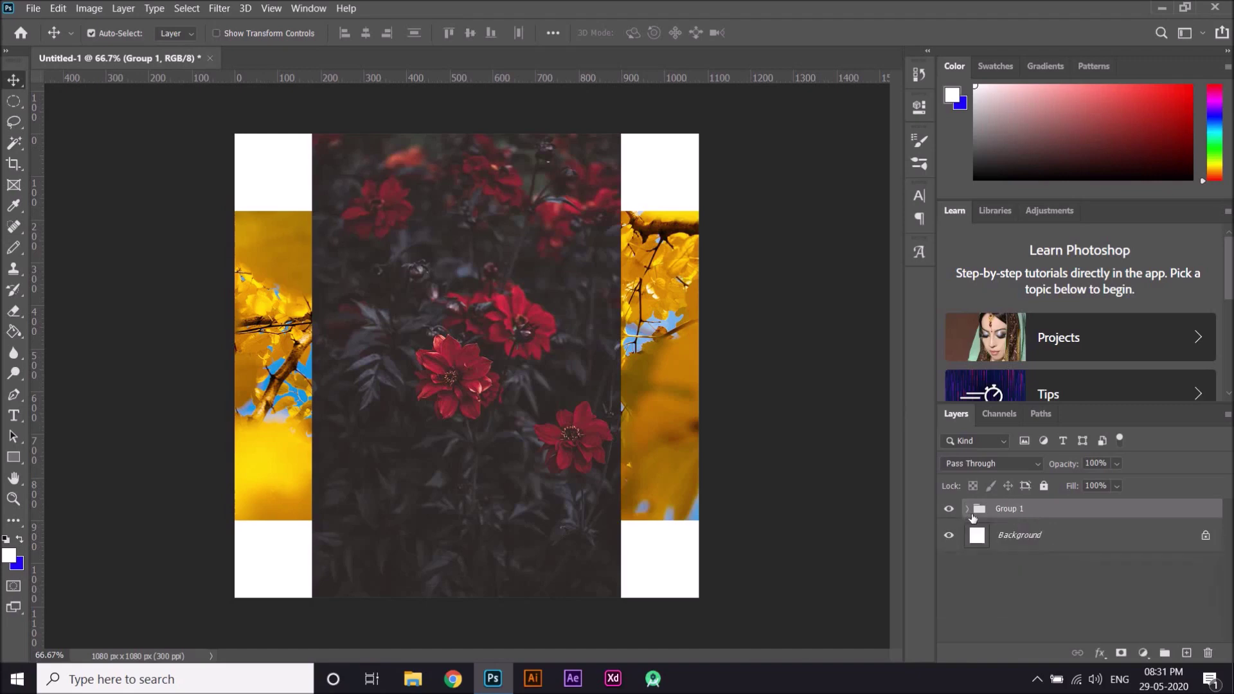
- Rename the group as "1st" and look at the layers inside it
{"action": "double_click", "coordinate": [1006, 509]}
{"action": "type", "text": "1st"}
{"action": "key", "text": "Return"}
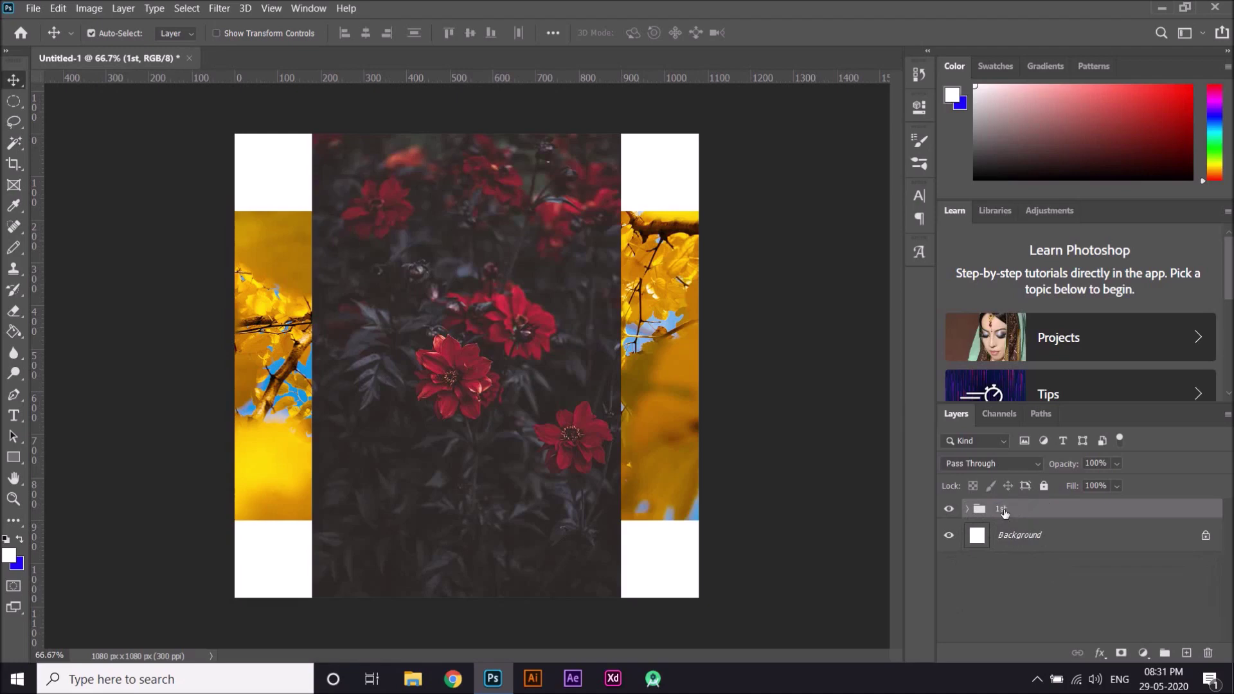
{"action": "left_click", "coordinate": [968, 509]}
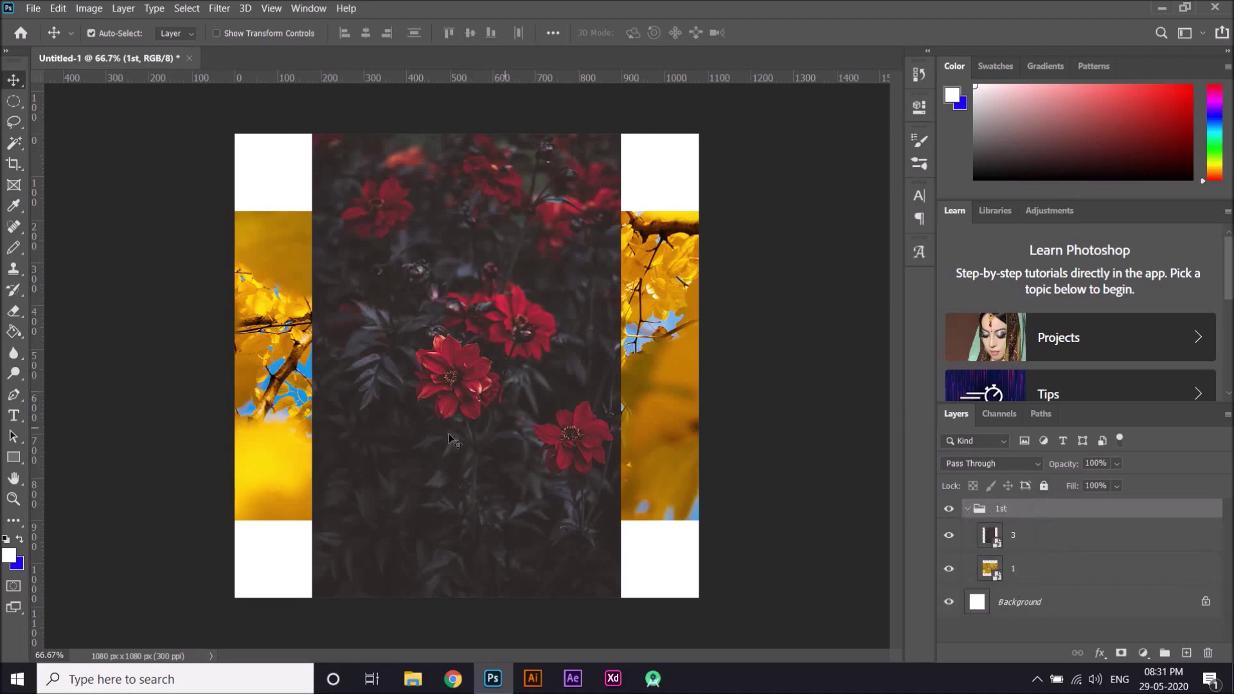
{"action": "left_click", "coordinate": [968, 509]}
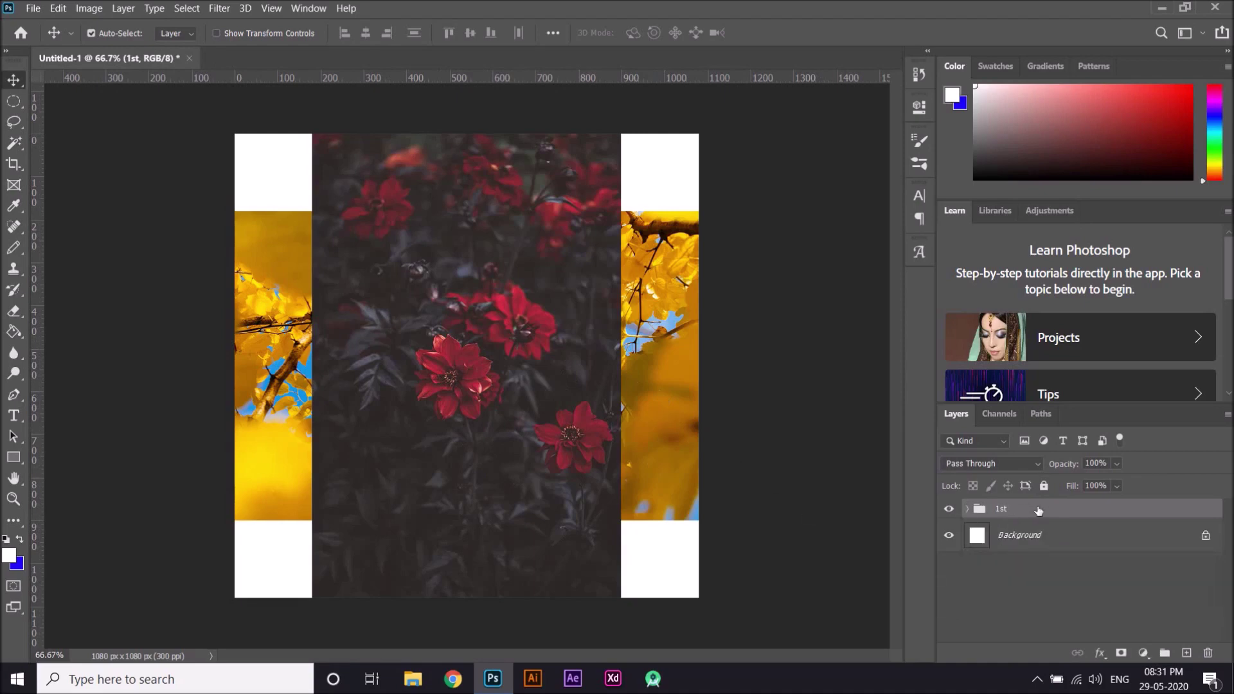
- Ungroup the "1st" group and undo the ungrouping
{"action": "right_click", "coordinate": [1037, 514]}
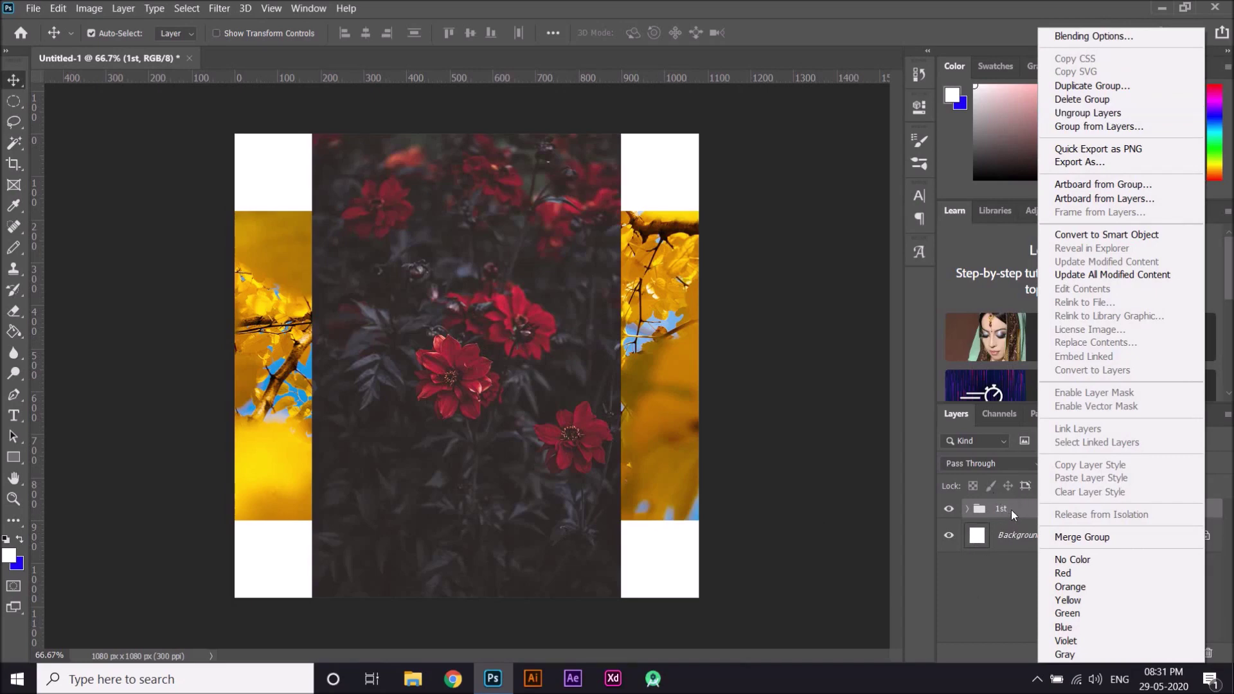
{"action": "left_click", "coordinate": [1107, 116]}
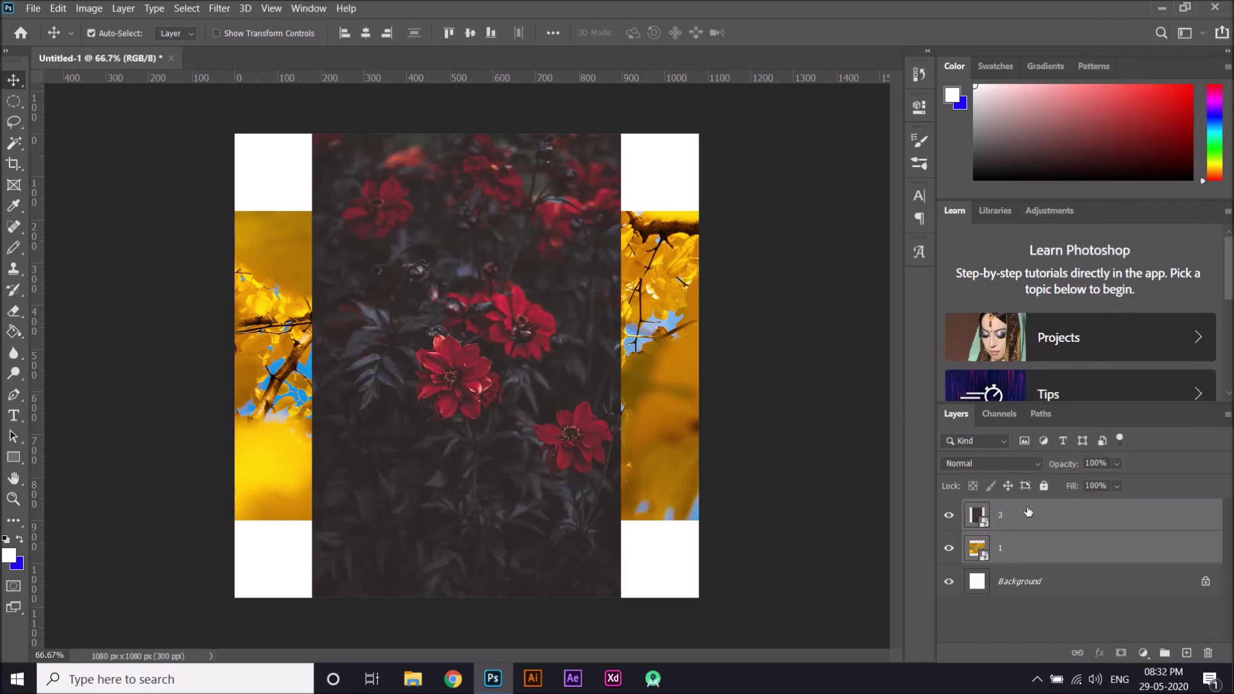
{"action": "key", "text": "ctrl+z"}
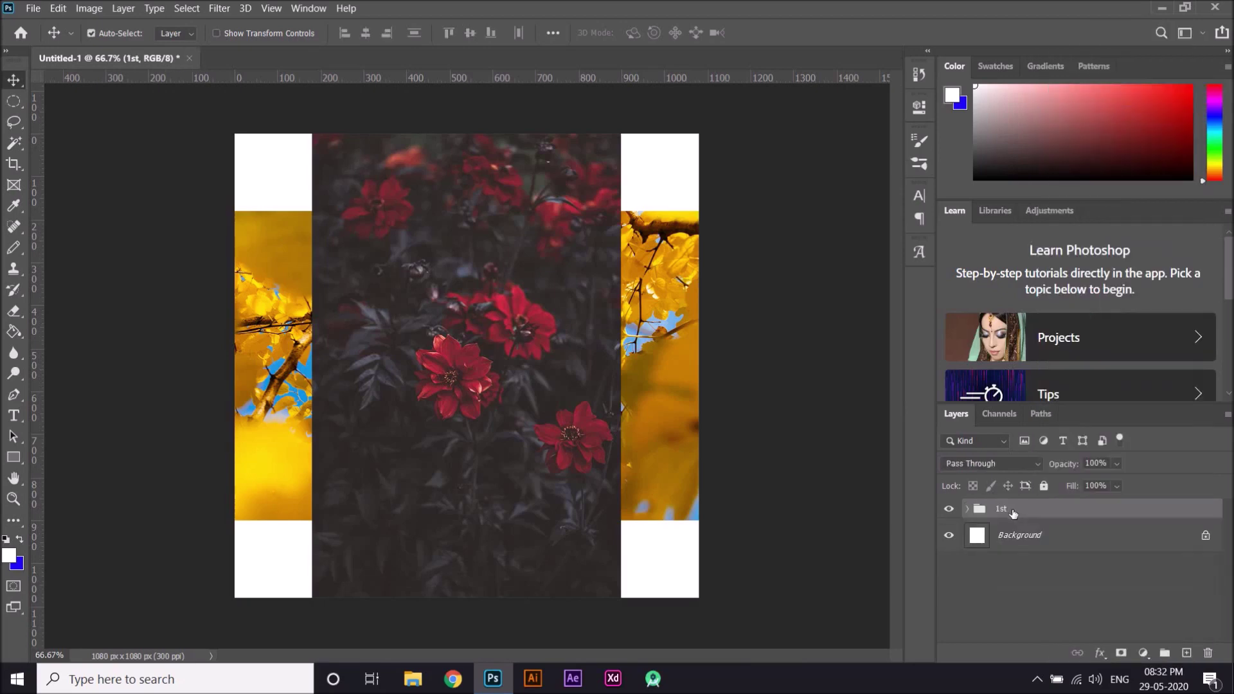
- Review the commands available for the "1st" group and check which layers it contains
{"action": "right_click", "coordinate": [1012, 512]}
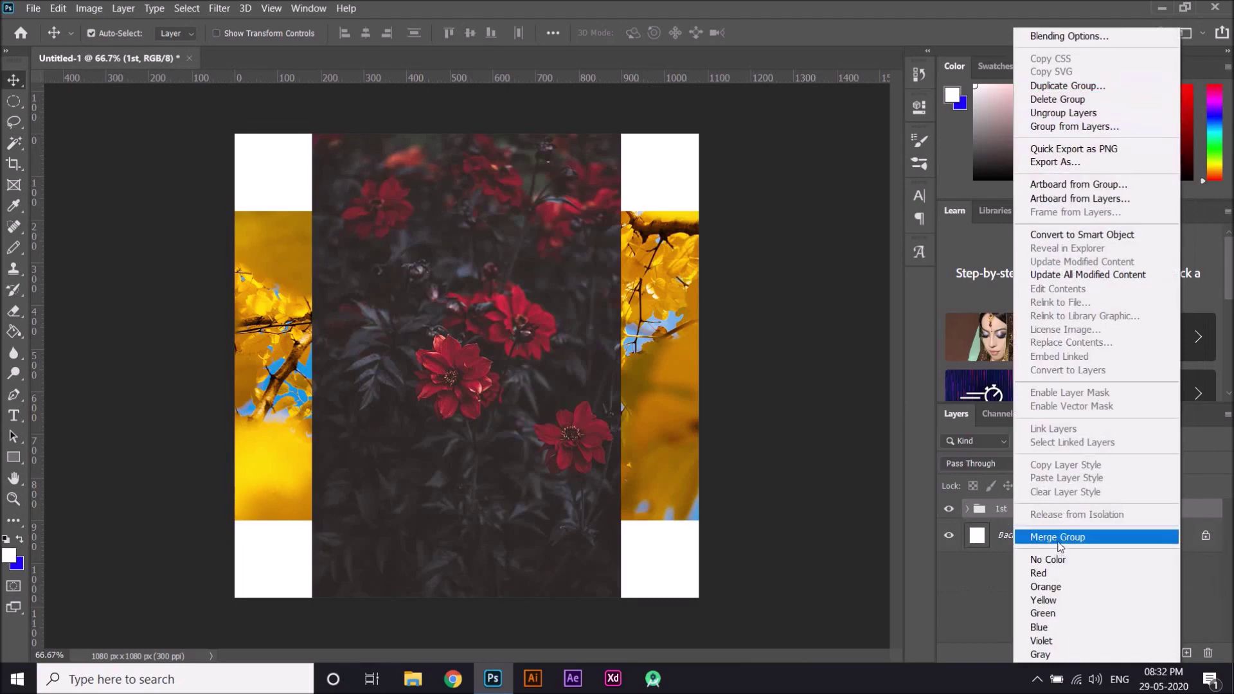
{"action": "left_click", "coordinate": [964, 588]}
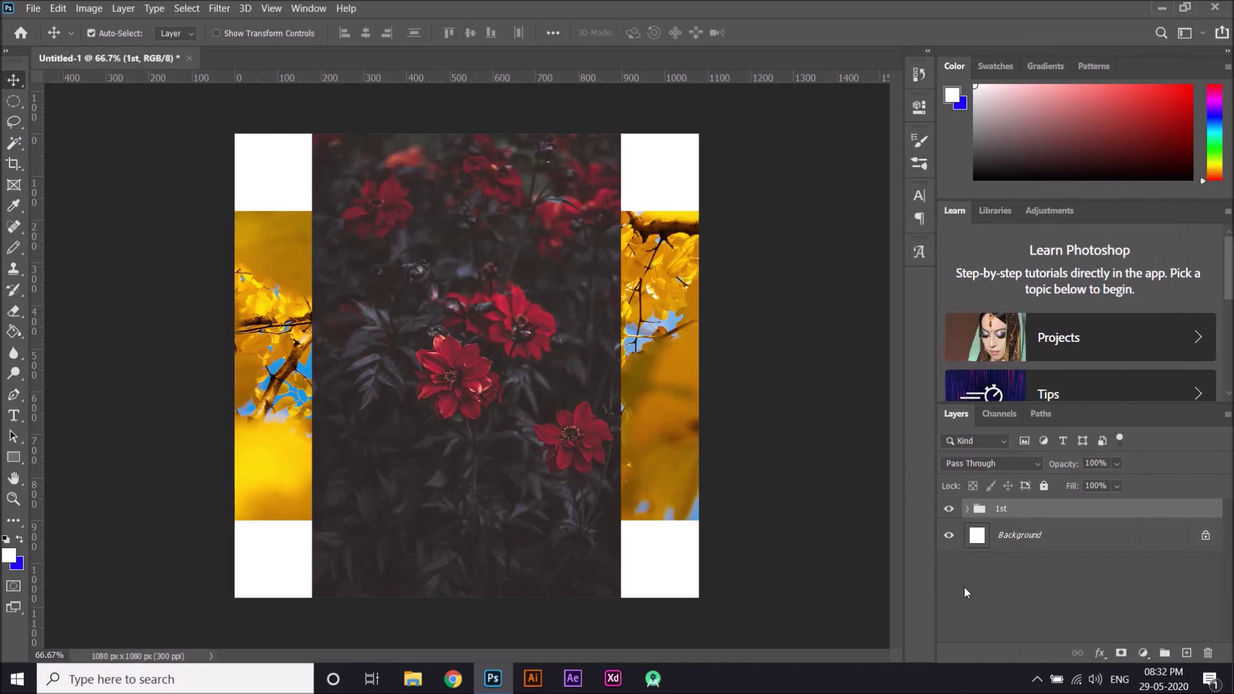
{"action": "left_click", "coordinate": [998, 606]}
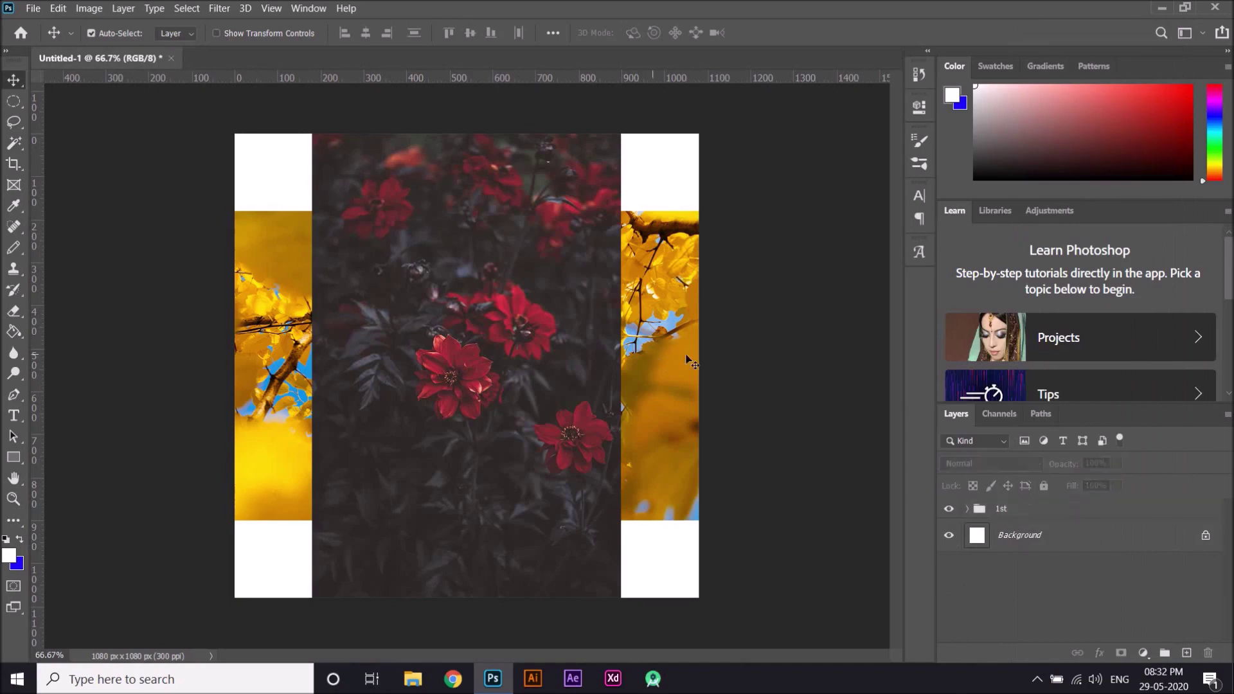
{"action": "left_click", "coordinate": [967, 509]}
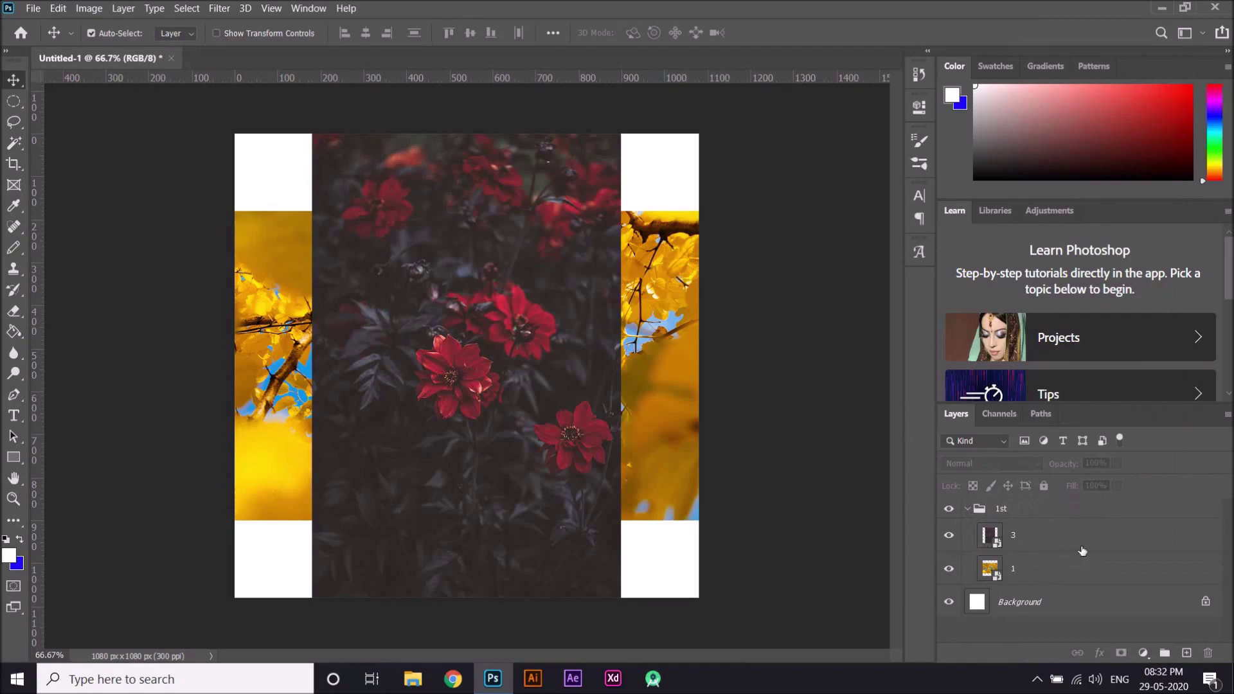
{"action": "left_click", "coordinate": [967, 509]}
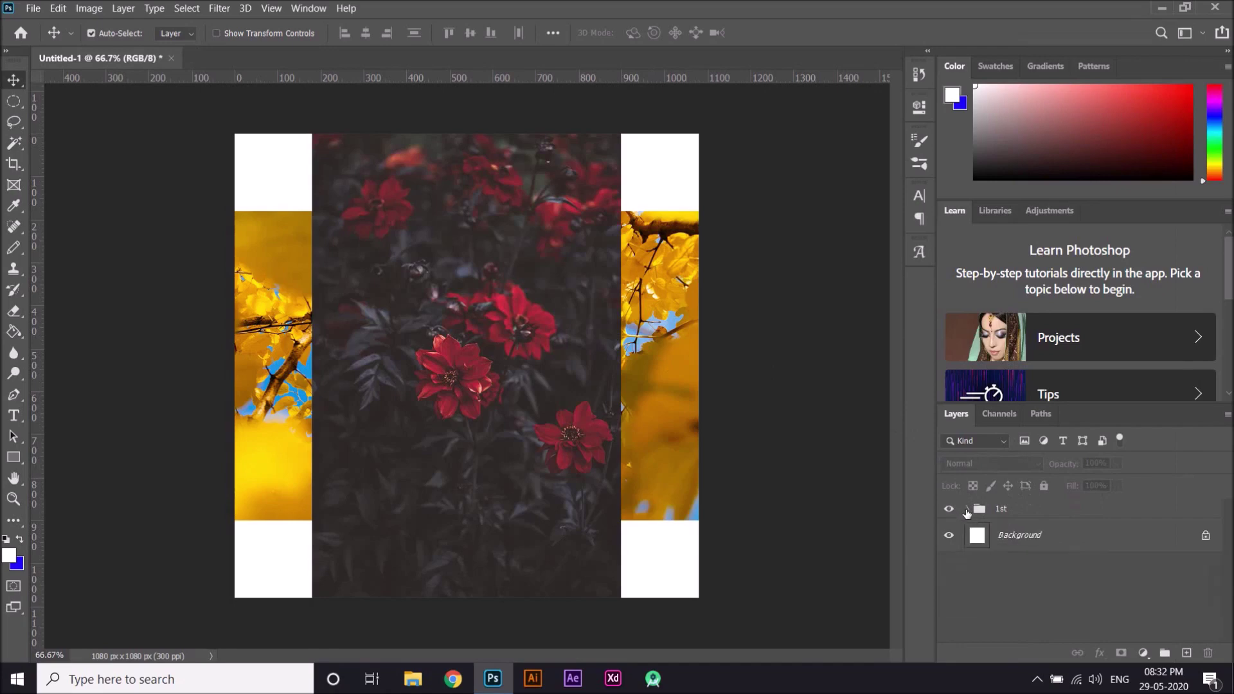
- Try moving the whole "1st" group as one object with Free Transform
{"action": "left_click", "coordinate": [1009, 512]}
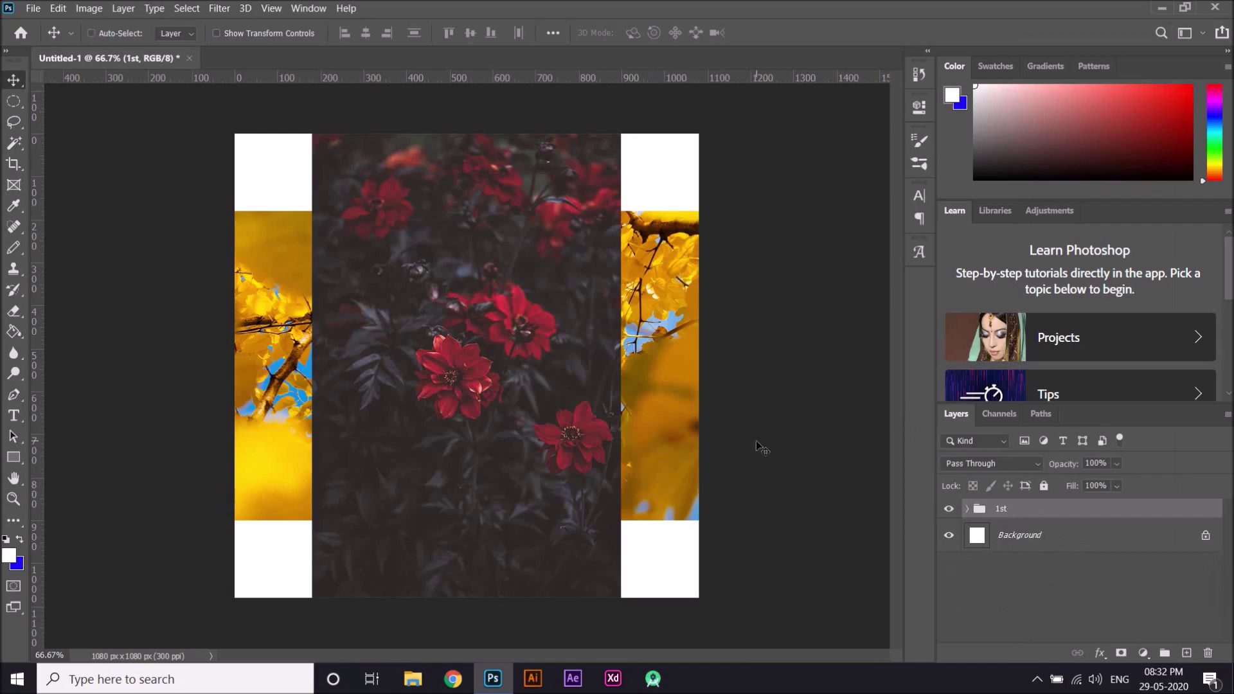
{"action": "key", "text": "ctrl+t"}
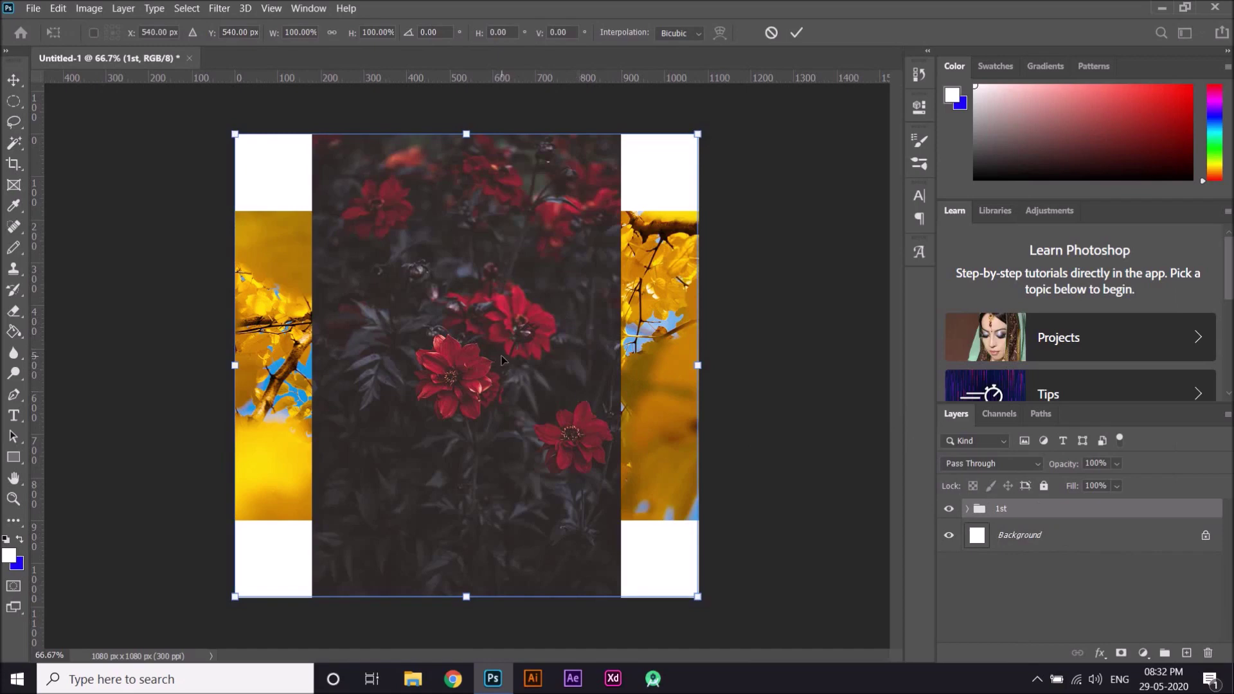
{"action": "mouse_move", "coordinate": [501, 356]}
{"action": "left_mouse_down"}
{"action": "mouse_move", "coordinate": [404, 333]}
{"action": "mouse_move", "coordinate": [523, 403]}
{"action": "mouse_move", "coordinate": [545, 333]}
{"action": "mouse_move", "coordinate": [482, 354]}
{"action": "left_mouse_up"}
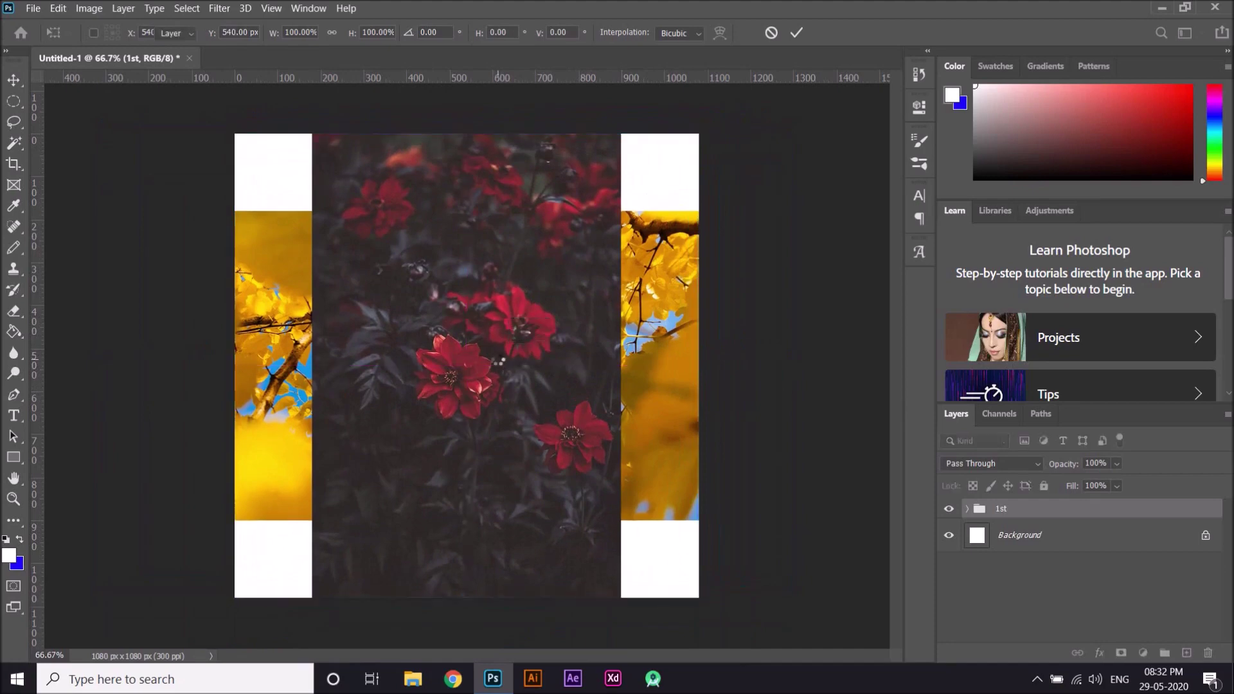
{"action": "key", "text": "Return"}
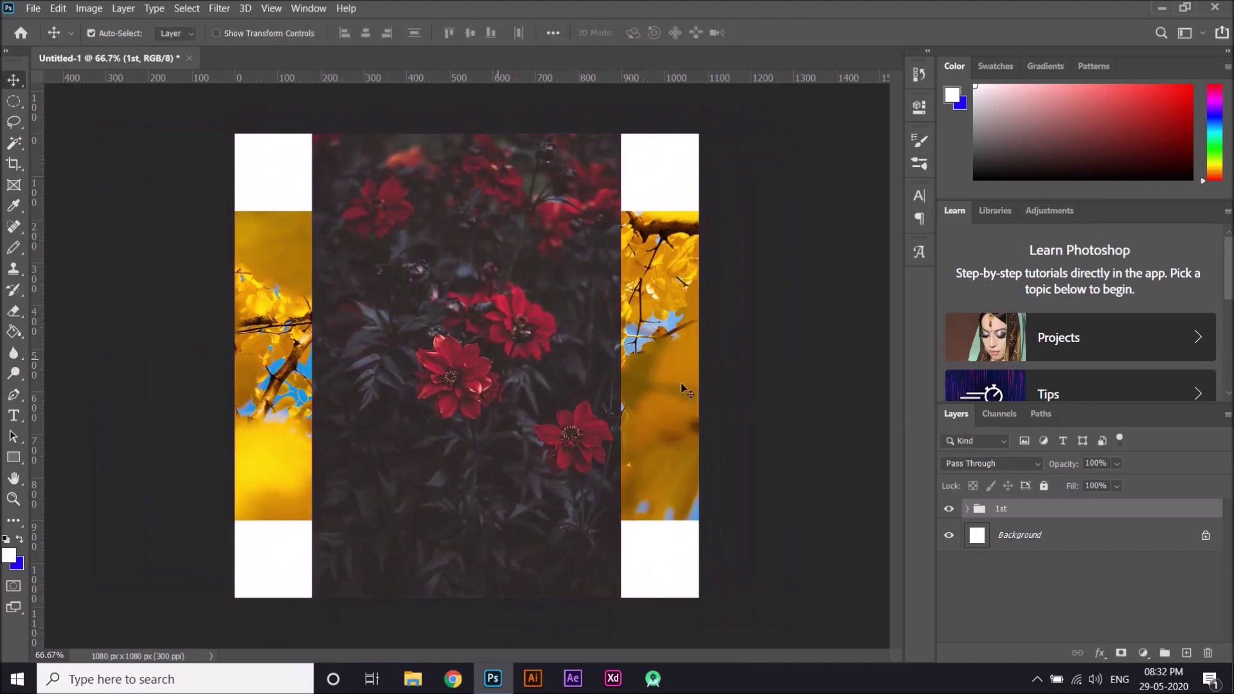
- Merge the "1st" group into a single layer, try moving it on the canvas, and undo the merge
{"action": "right_click", "coordinate": [1021, 509]}
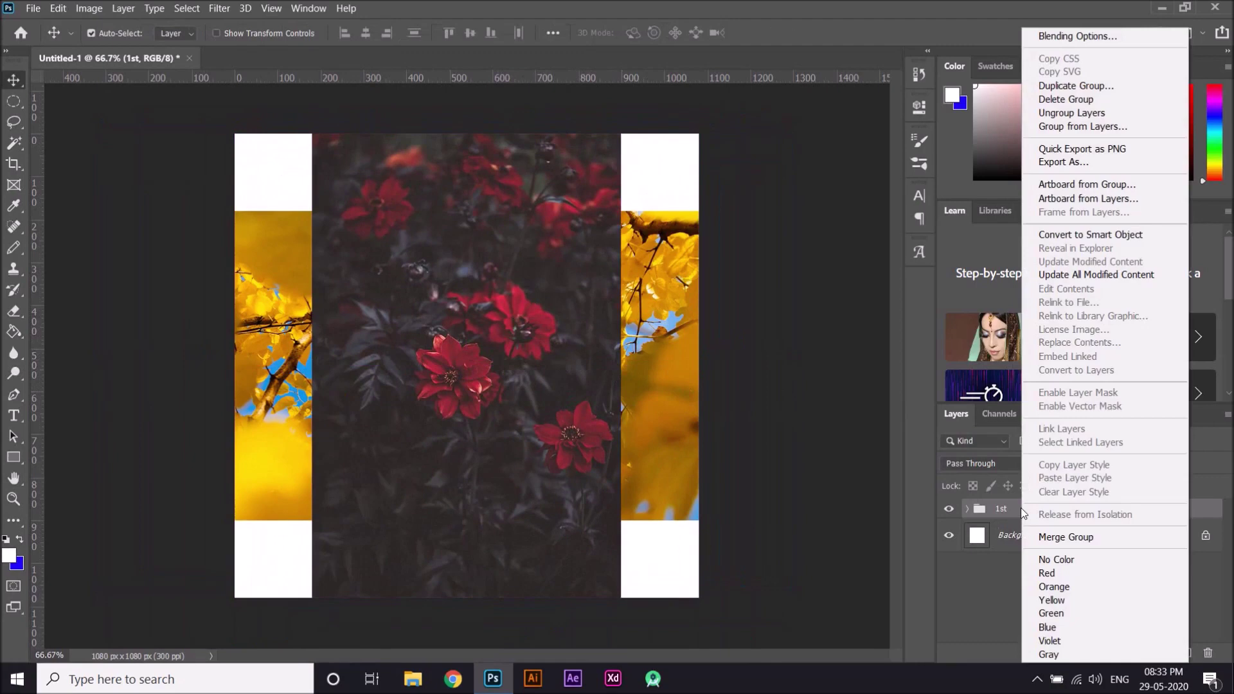
{"action": "left_click", "coordinate": [1078, 541]}
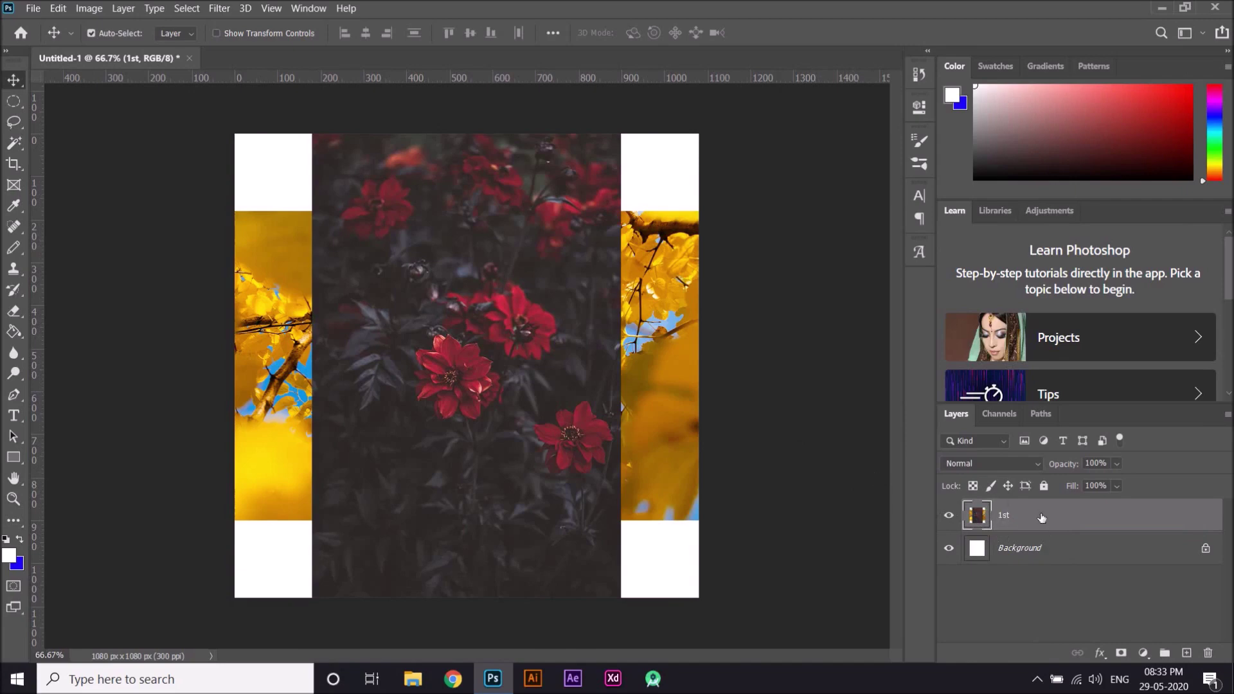
{"action": "mouse_move", "coordinate": [483, 351]}
{"action": "left_mouse_down"}
{"action": "mouse_move", "coordinate": [410, 421]}
{"action": "mouse_move", "coordinate": [518, 358]}
{"action": "mouse_move", "coordinate": [483, 353]}
{"action": "left_mouse_up"}
{"action": "key", "text": "ctrl"}
{"action": "key", "text": "ctrl+g"}
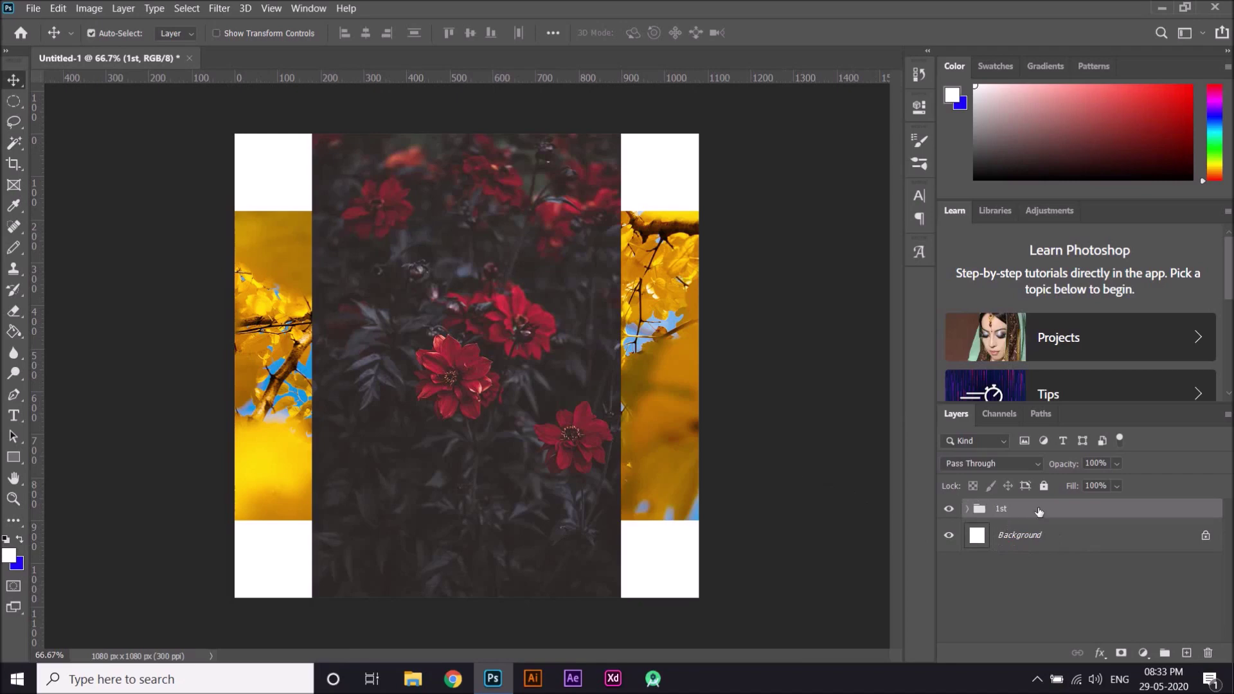
- Ungroup the "1st" group and deselect its layers
{"action": "right_click", "coordinate": [1038, 509]}
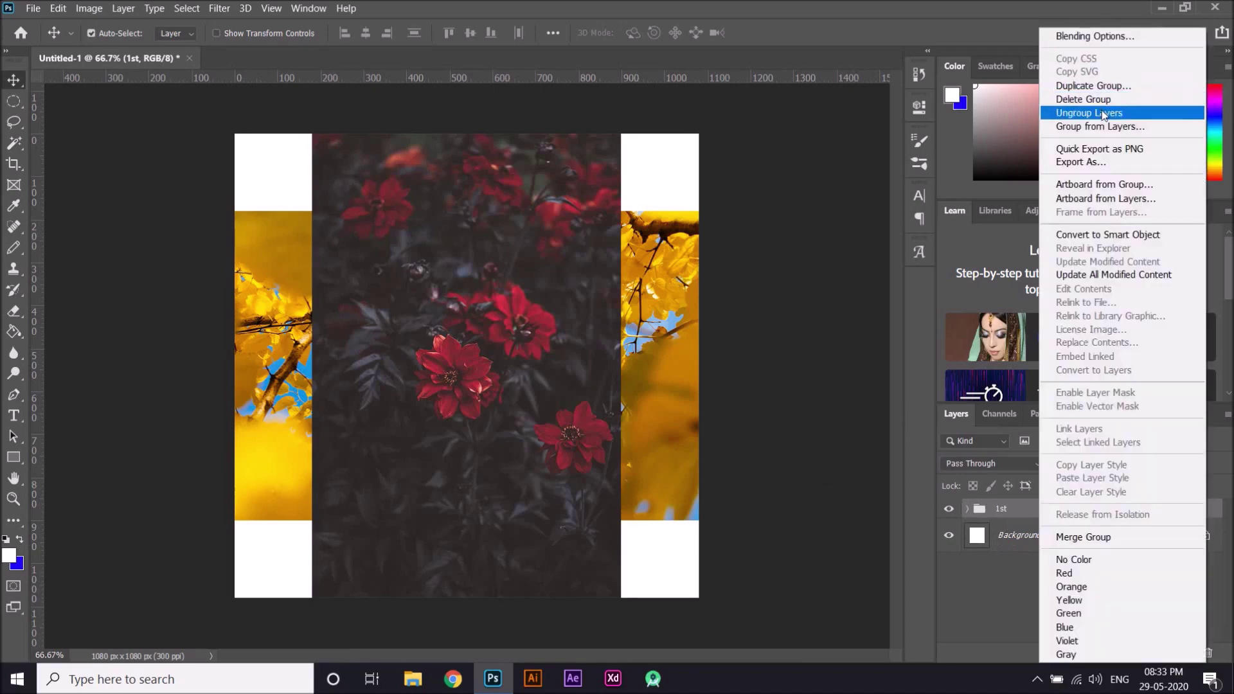
{"action": "left_click", "coordinate": [1103, 113]}
{"action": "left_click", "coordinate": [1038, 610]}
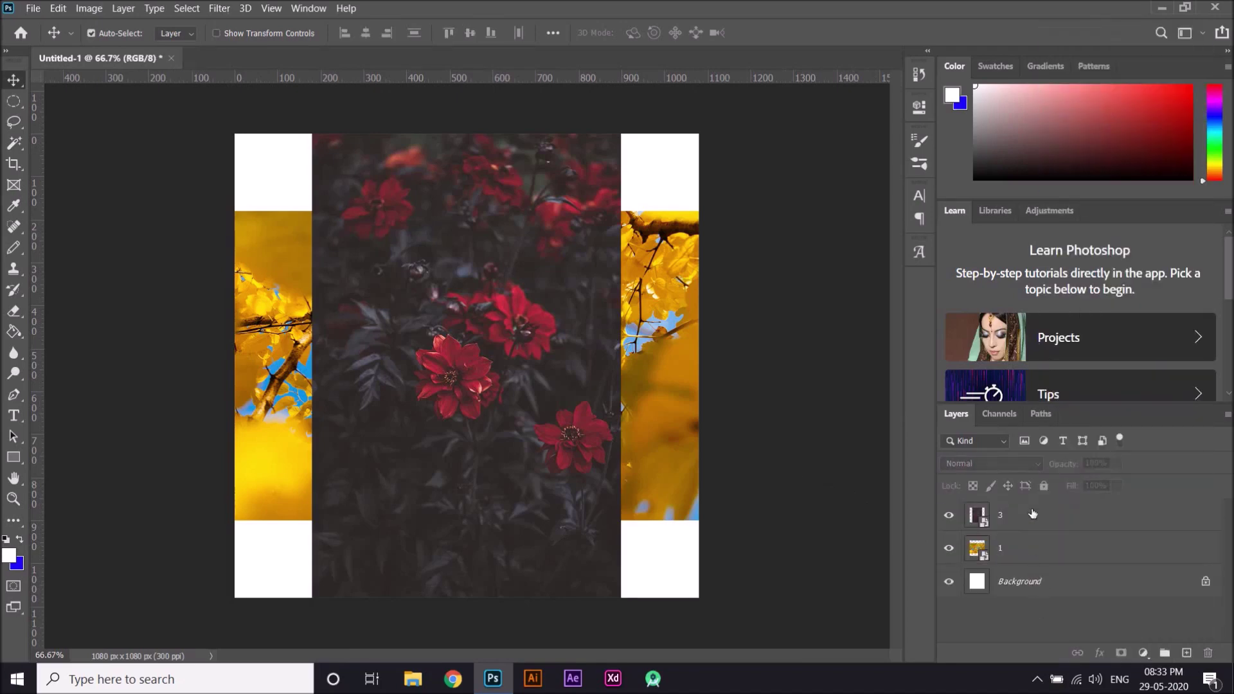
- Give layer 3 an Orange colour label and layer 1 a Green colour label
{"action": "left_click", "coordinate": [1033, 515]}
{"action": "right_click", "coordinate": [1032, 510]}
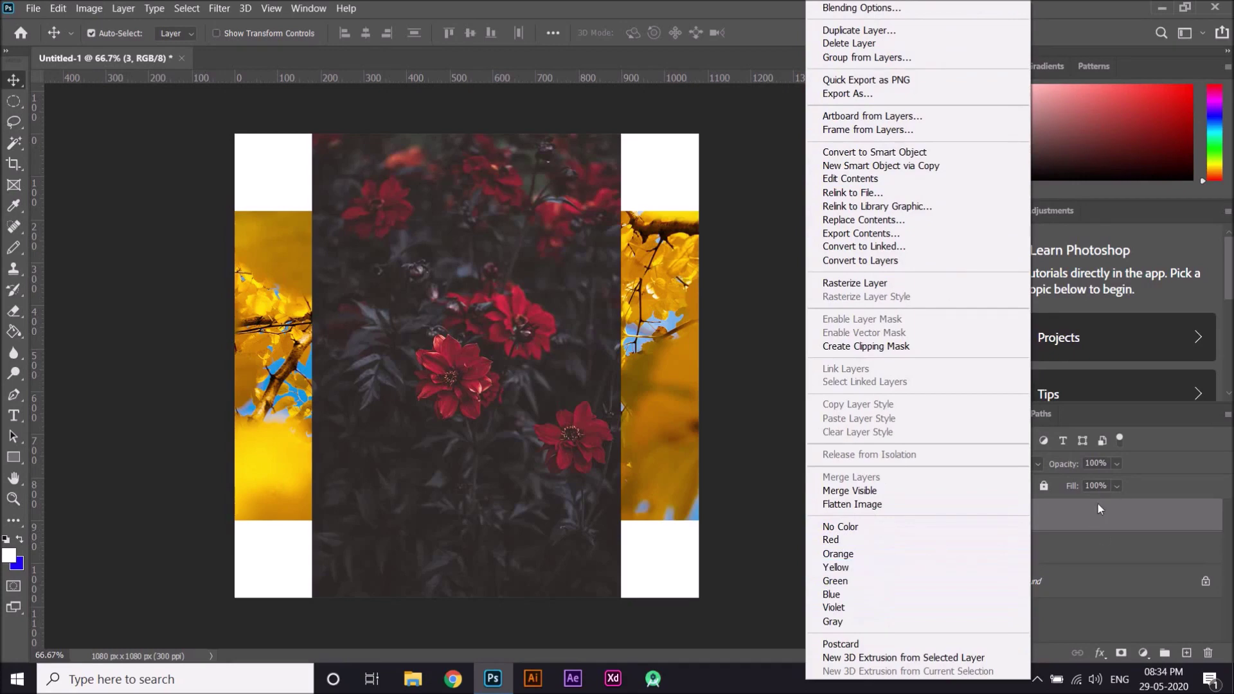
{"action": "left_click", "coordinate": [835, 554]}
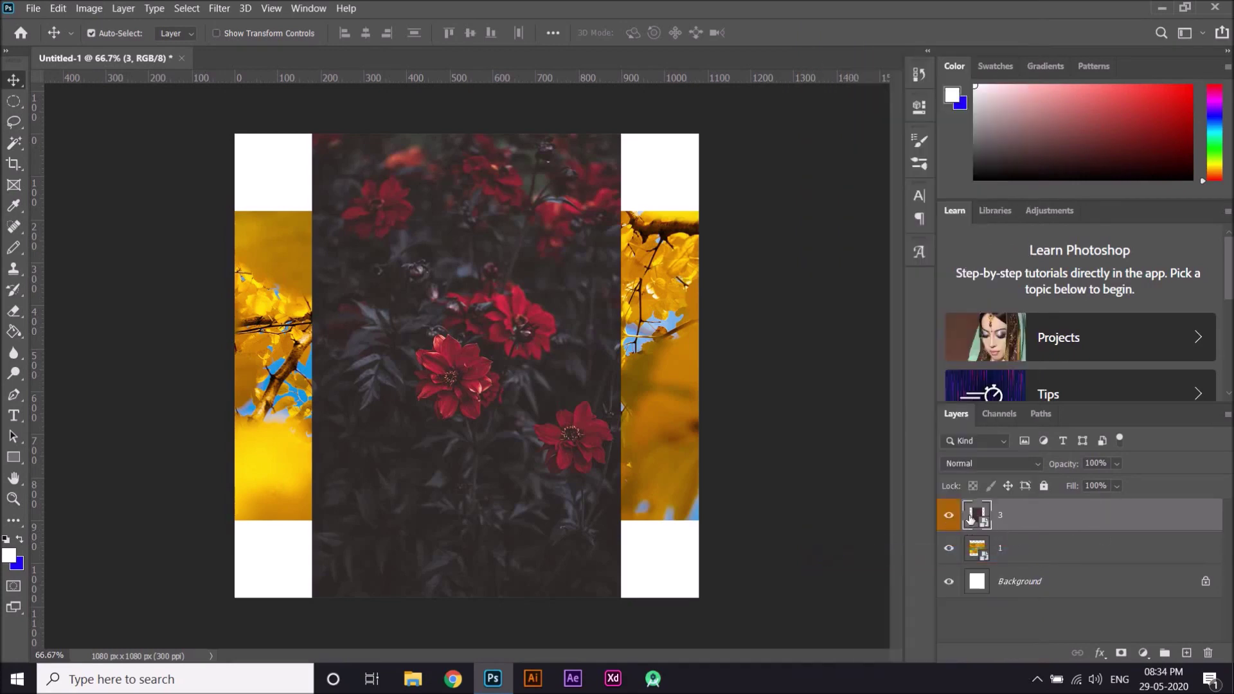
{"action": "left_click", "coordinate": [1063, 553]}
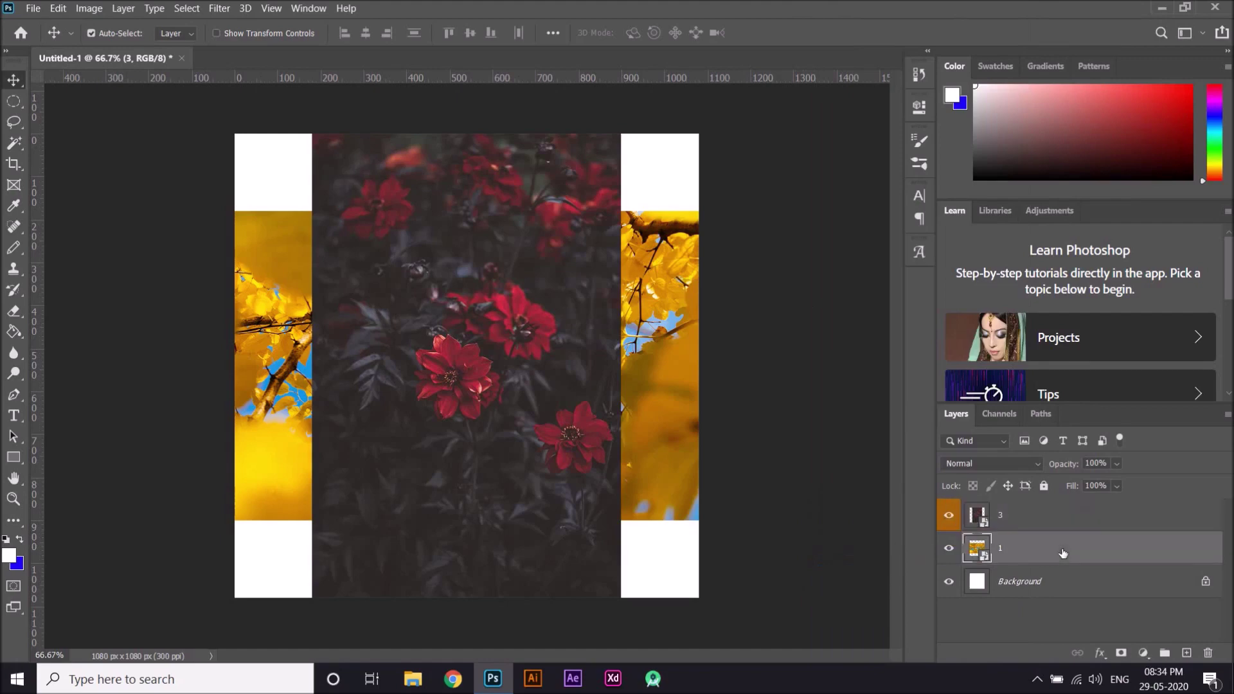
{"action": "right_click", "coordinate": [1062, 549]}
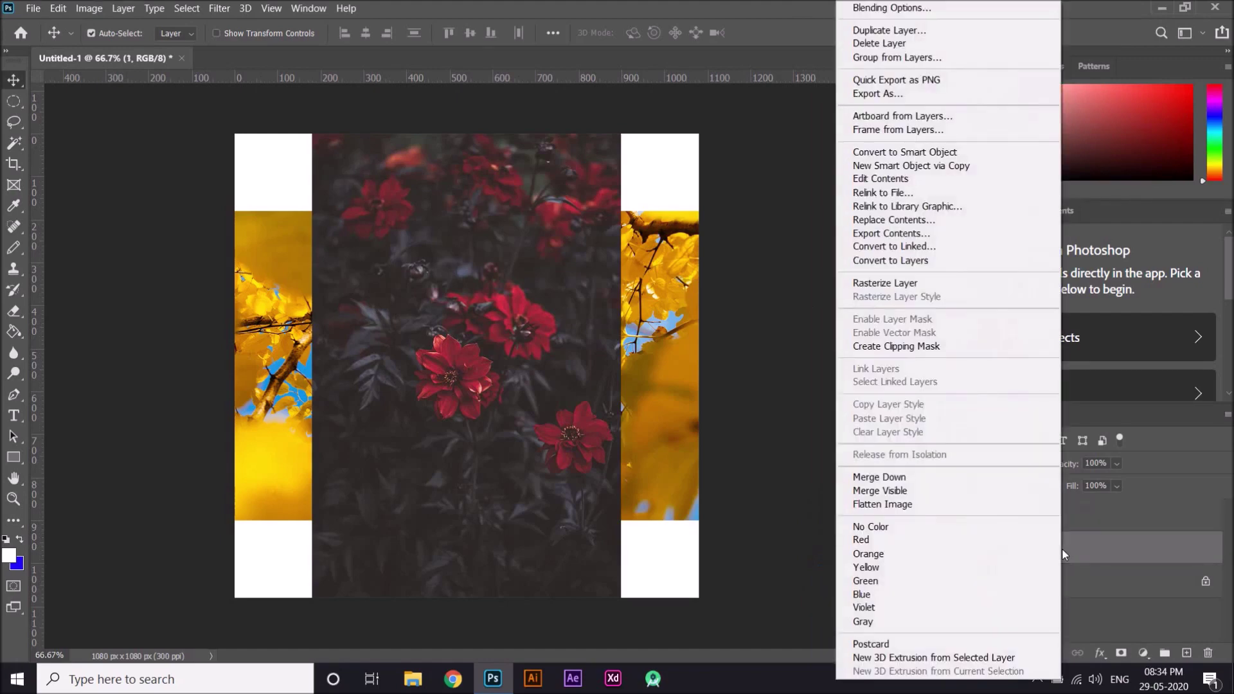
{"action": "left_click", "coordinate": [888, 583]}
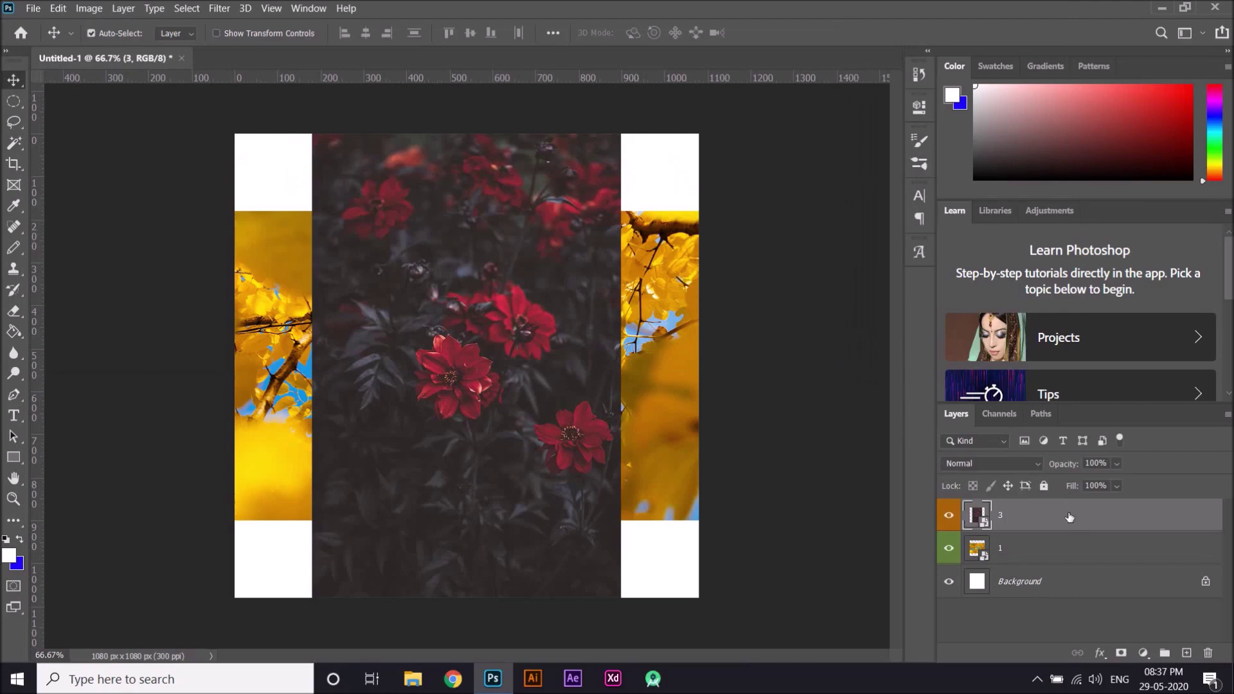
- Start a Quick Export as PNG of layer 3 and cancel it without saving
{"action": "right_click", "coordinate": [1068, 518]}
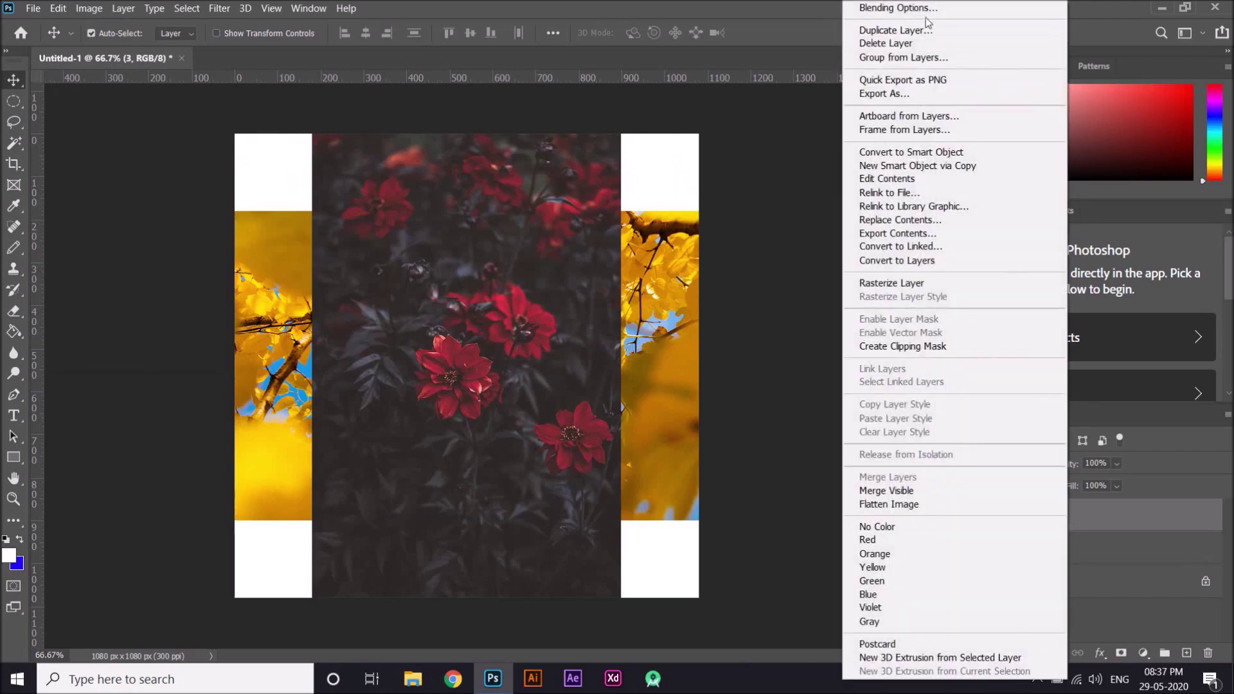
{"action": "left_click", "coordinate": [917, 86]}
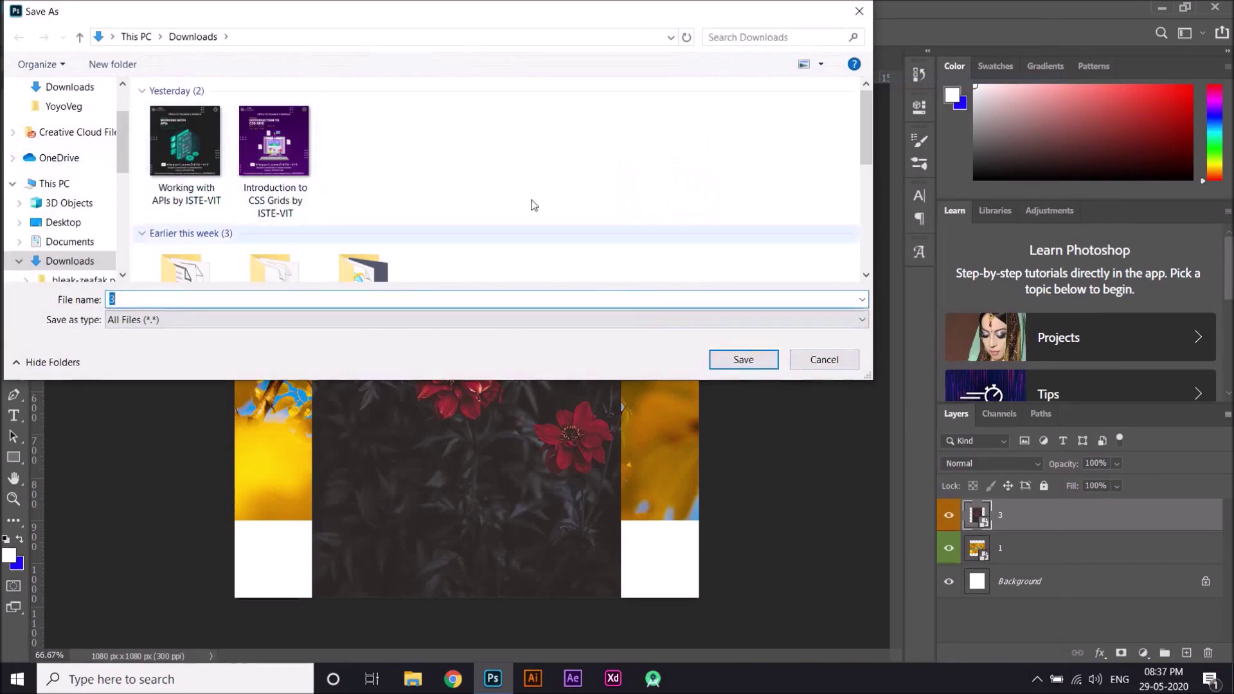
{"action": "left_click", "coordinate": [826, 361]}
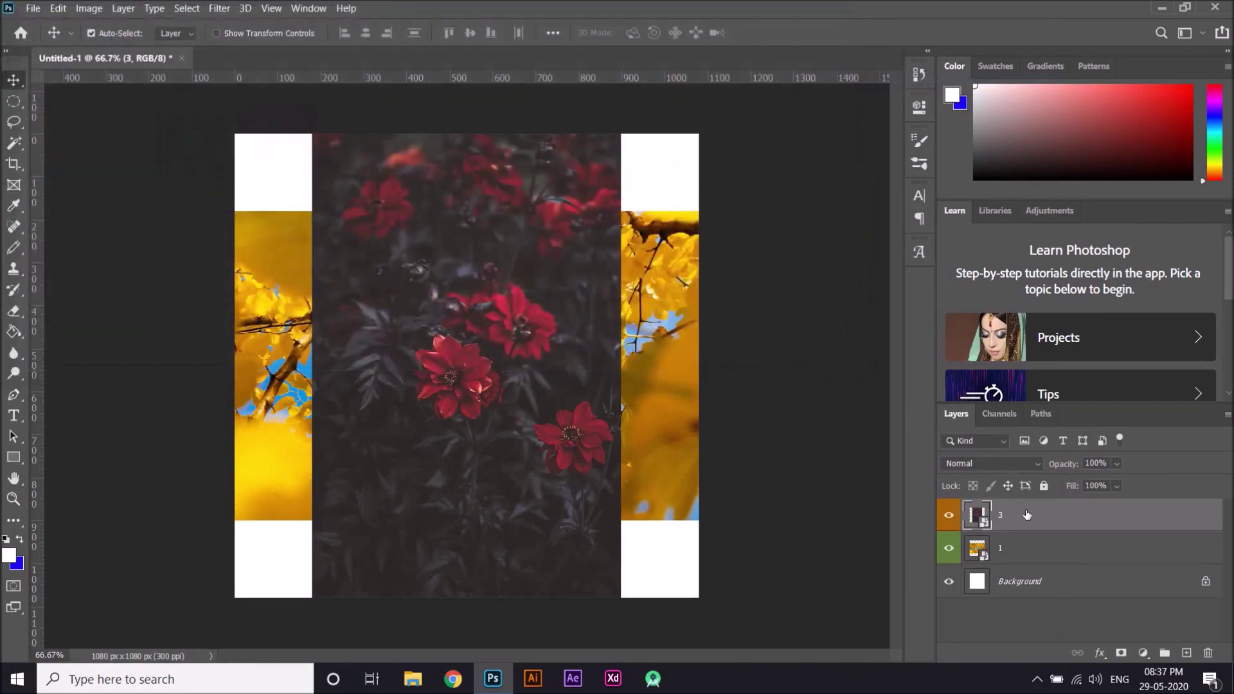
- Review the file format choices in Export As for layer 3 and close the dialog without exporting
{"action": "right_click", "coordinate": [1027, 514]}
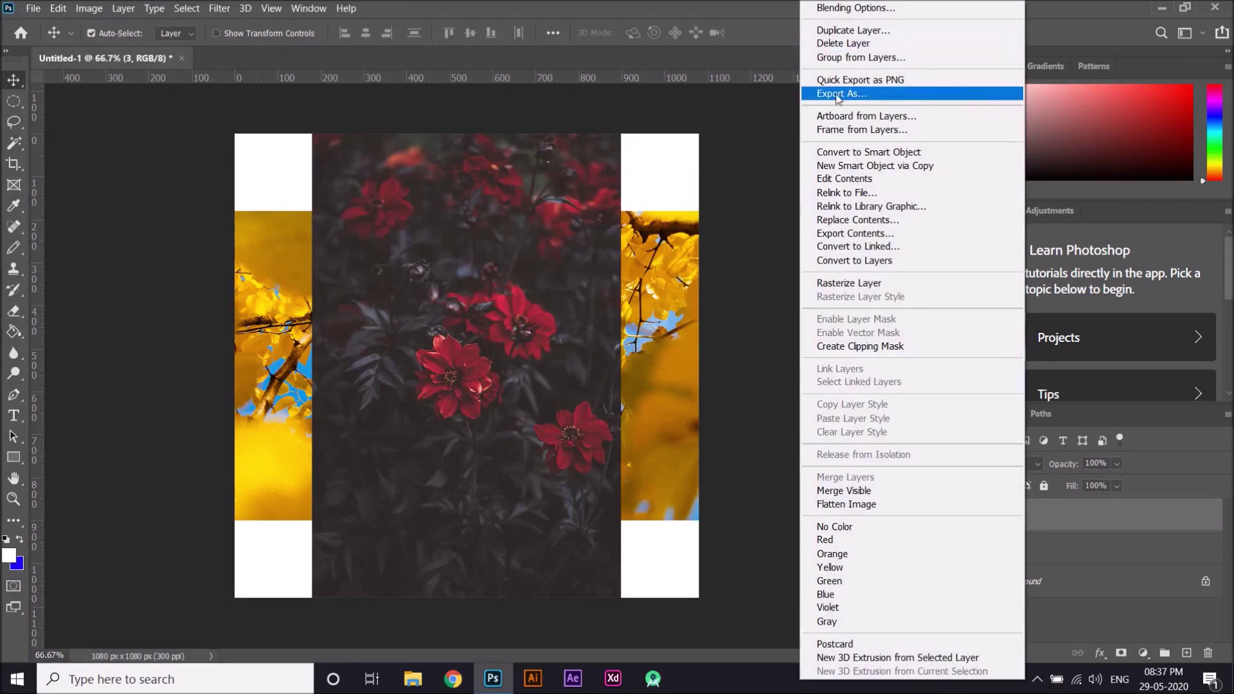
{"action": "left_click", "coordinate": [859, 93]}
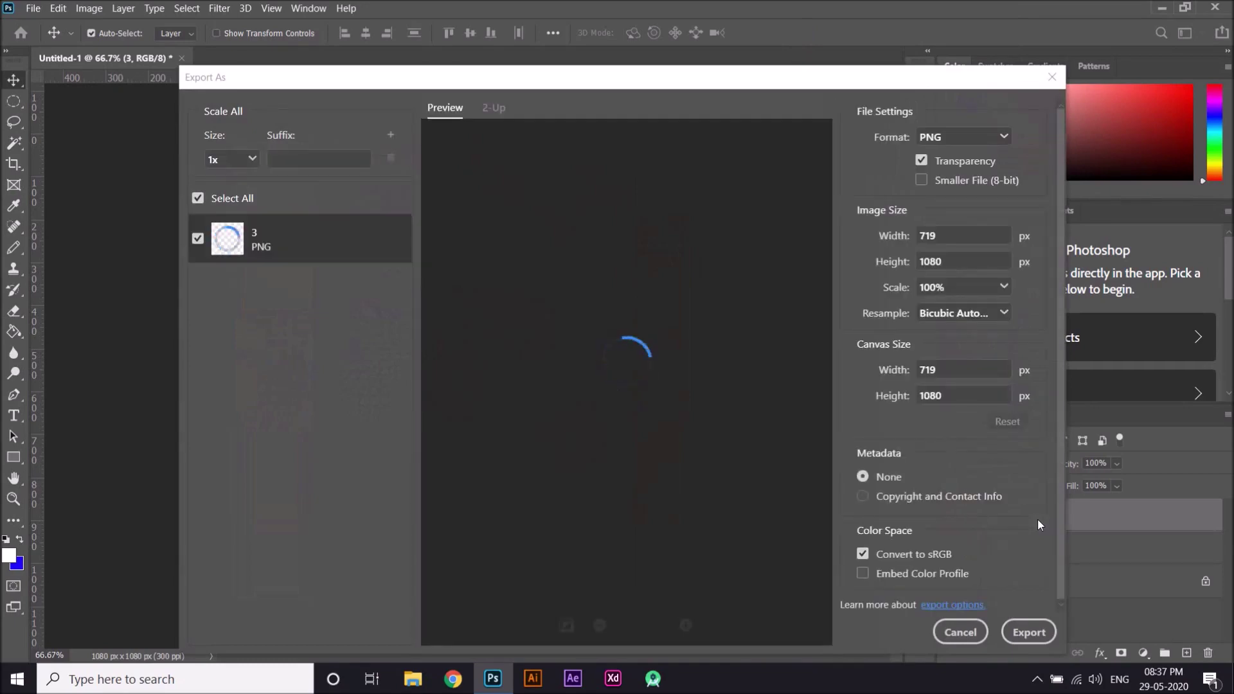
{"action": "left_click", "coordinate": [974, 138]}
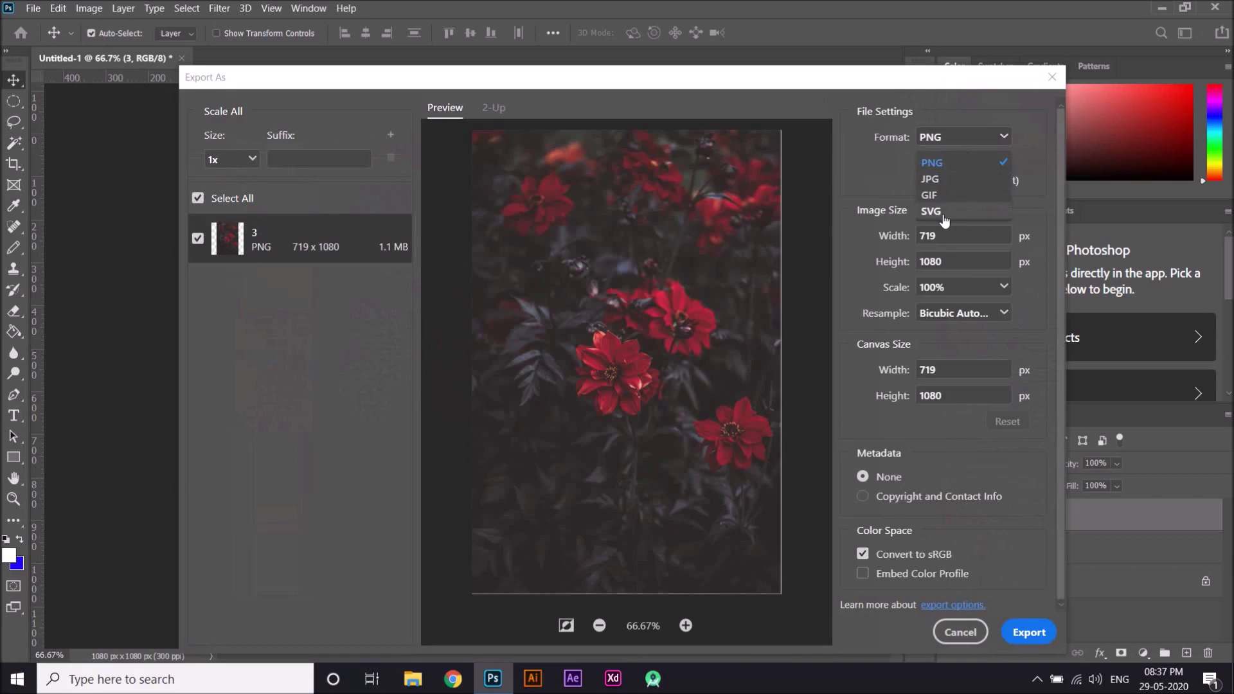
{"action": "left_click", "coordinate": [977, 142]}
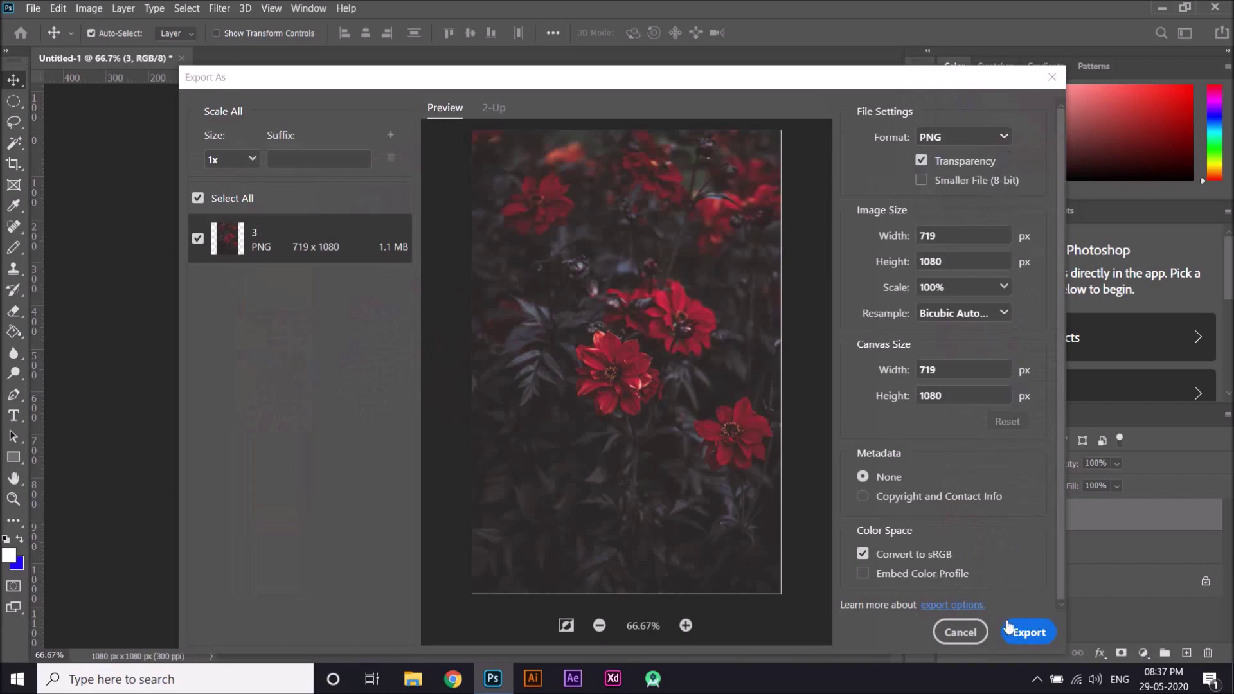
{"action": "left_click", "coordinate": [1052, 79]}
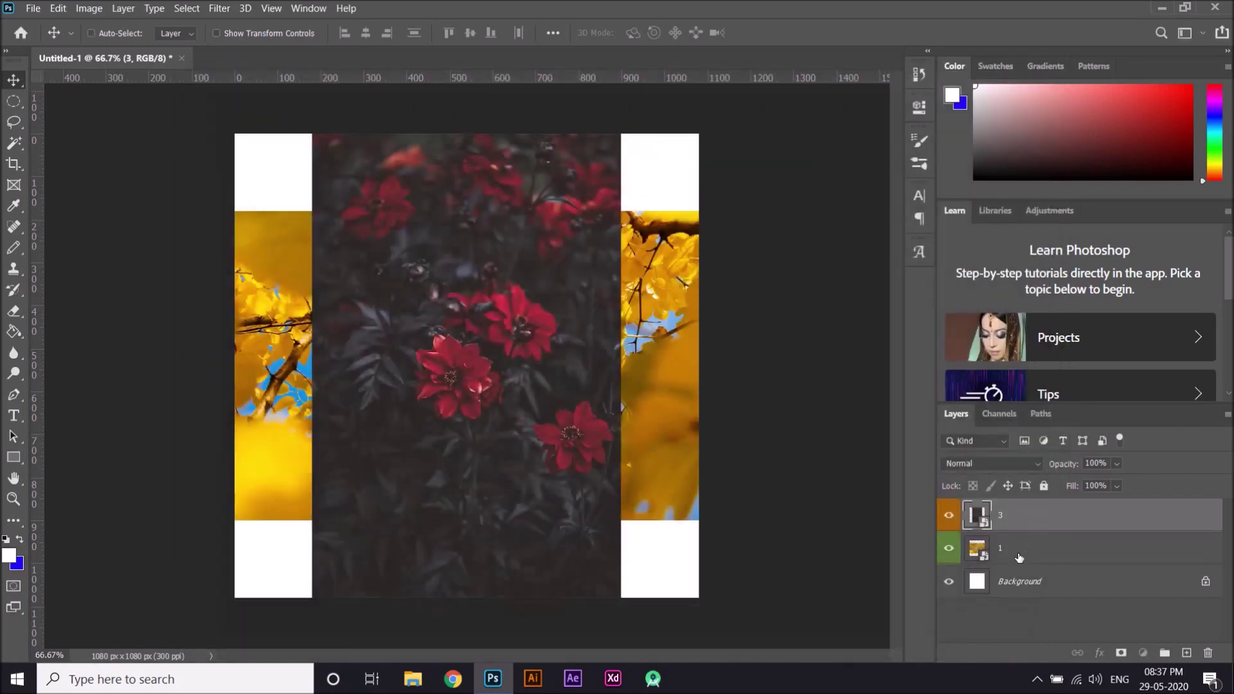
- Select layers 3 and 1 together, view them in Export As, cancel without exporting, and deselect the layers
{"action": "left_click", "coordinate": [1019, 557], "text": "ctrl"}
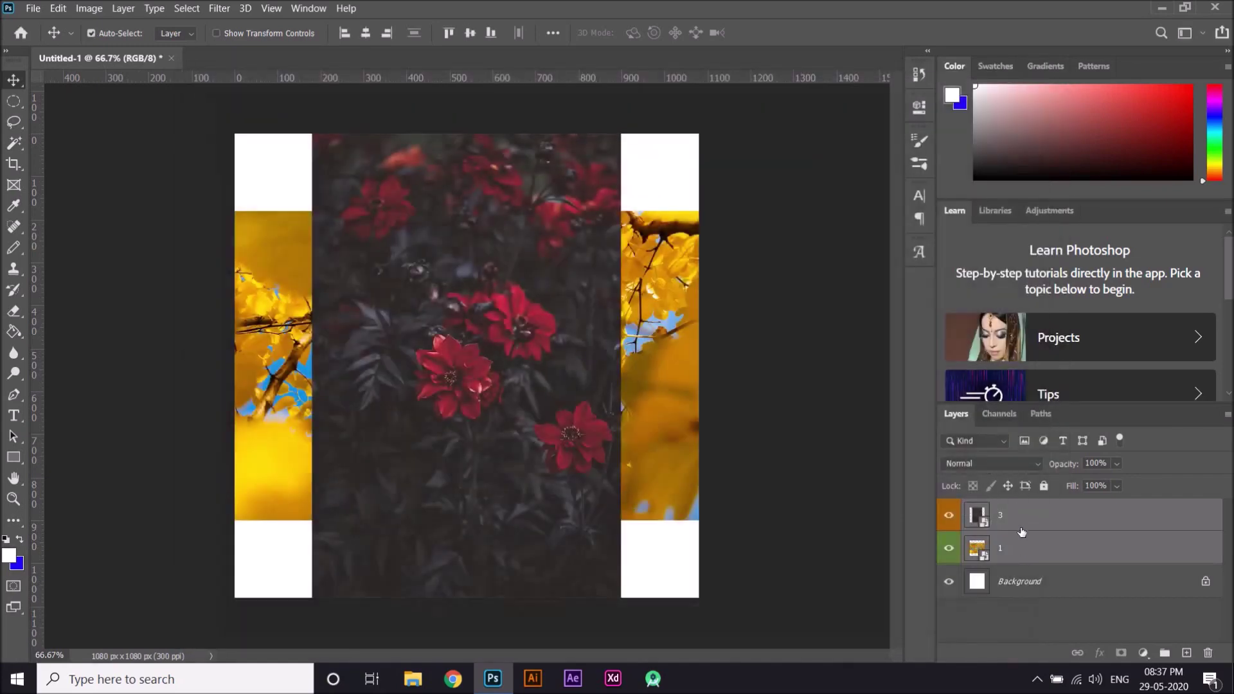
{"action": "right_click", "coordinate": [1033, 520]}
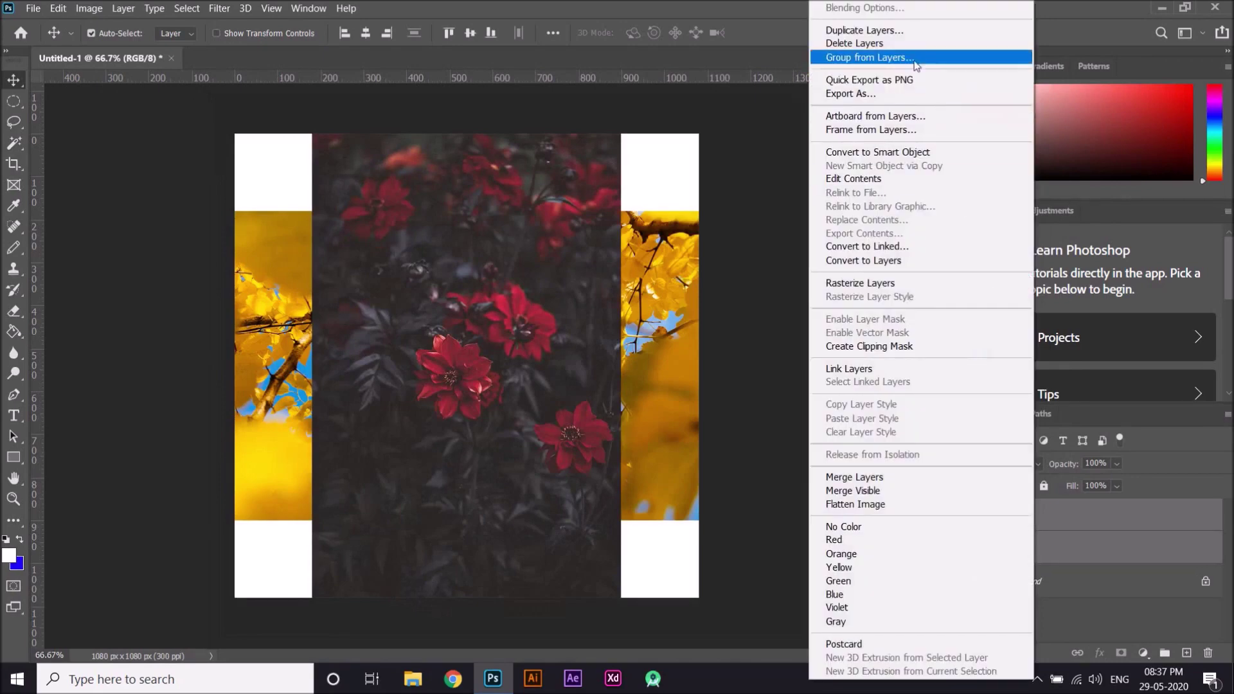
{"action": "left_click", "coordinate": [886, 94]}
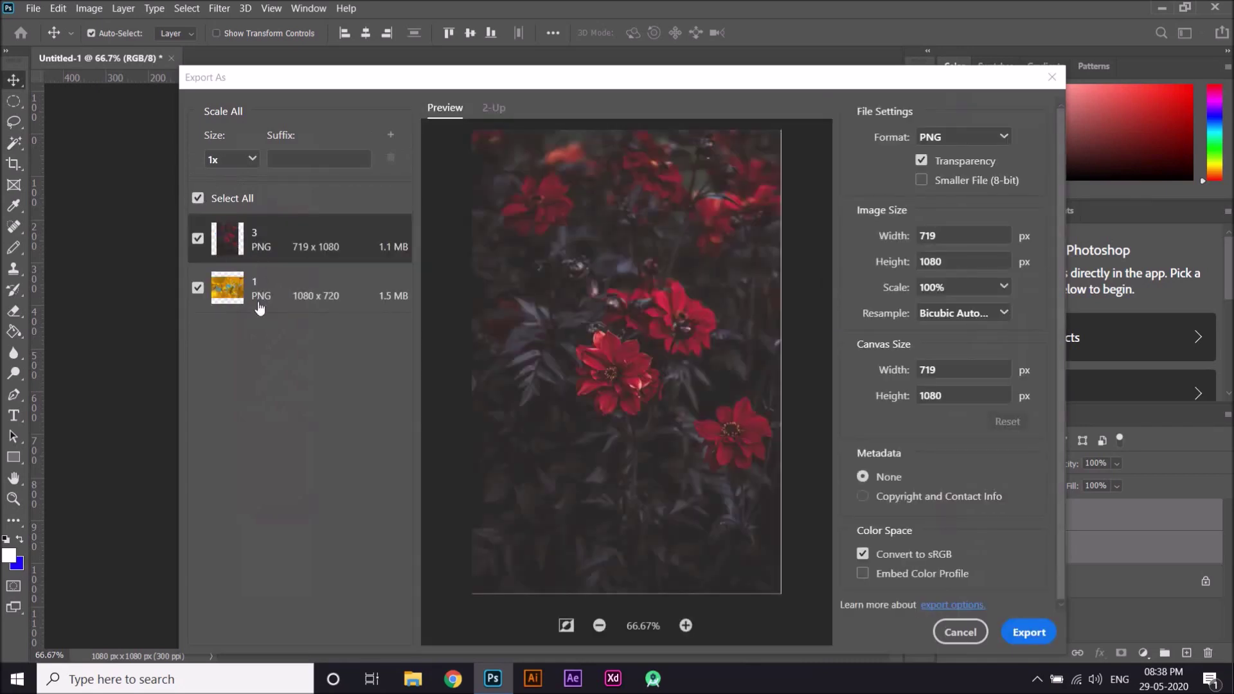
{"action": "left_click", "coordinate": [961, 632]}
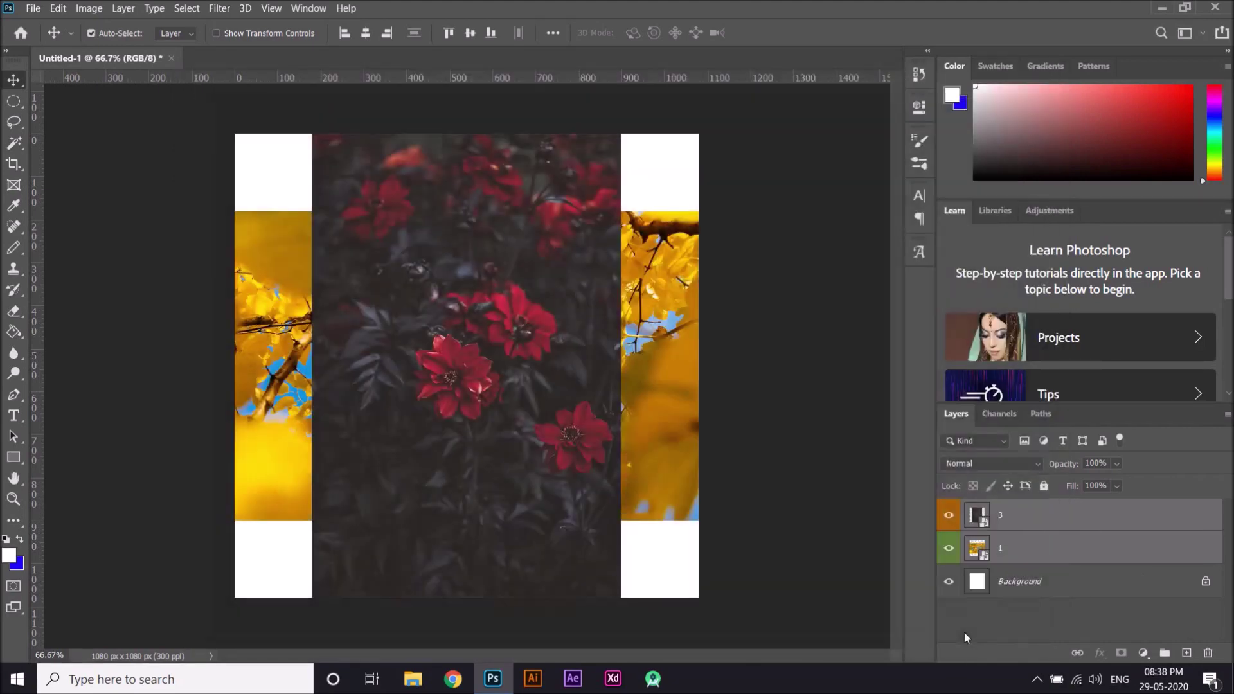
{"action": "right_click", "coordinate": [1049, 526]}
{"action": "left_click", "coordinate": [1136, 610]}
{"action": "left_click", "coordinate": [1066, 617]}
- Create an artboard from layer 3 named Artboard 1 with a custom size of 719 × 1080 px, and deselect it
{"action": "left_click", "coordinate": [1053, 520]}
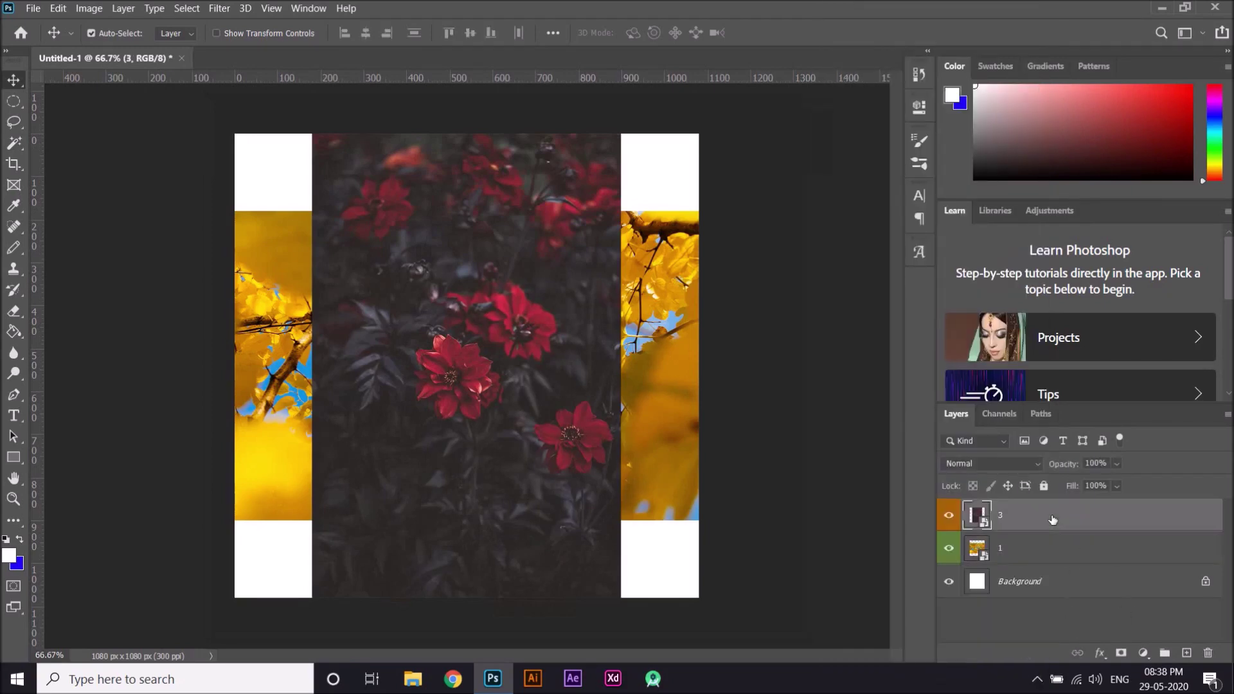
{"action": "right_click", "coordinate": [1052, 519]}
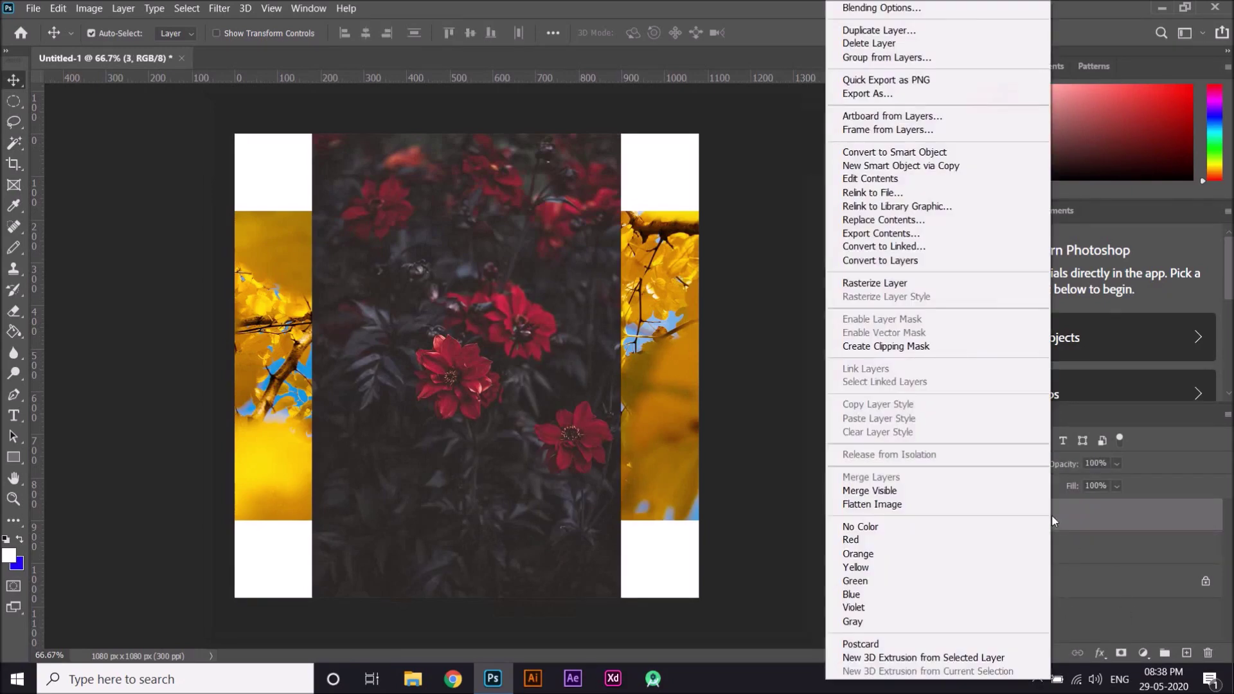
{"action": "left_click", "coordinate": [929, 118]}
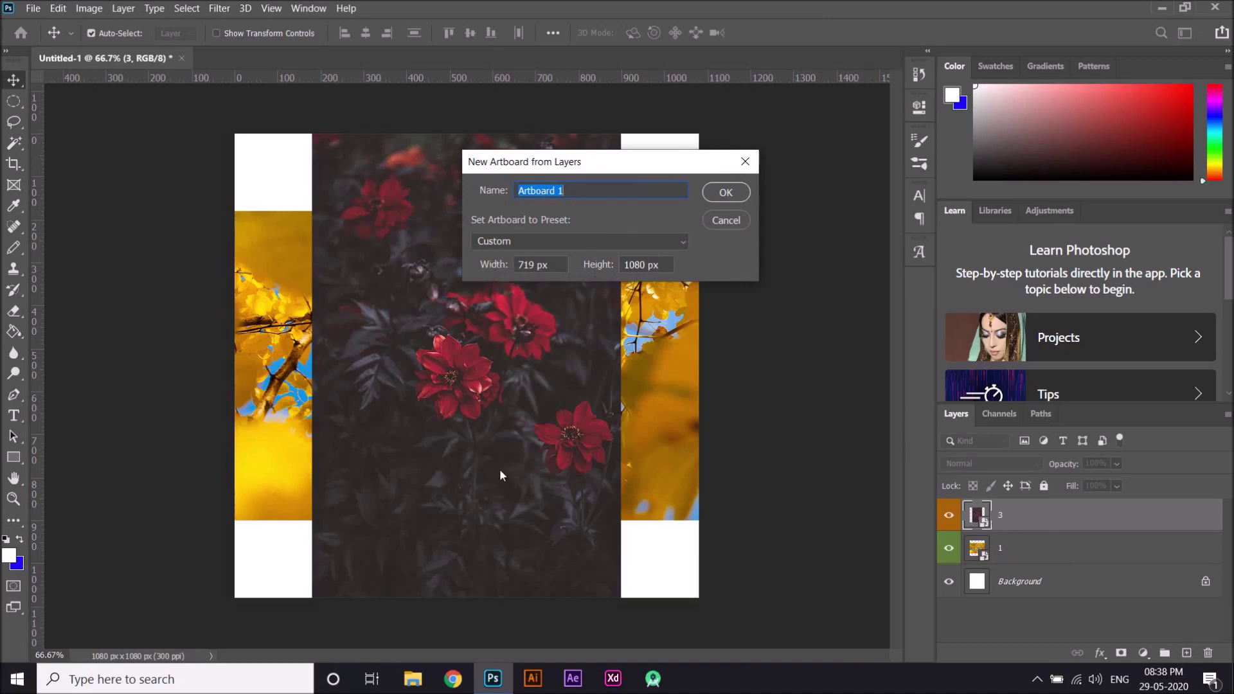
{"action": "left_click", "coordinate": [727, 197]}
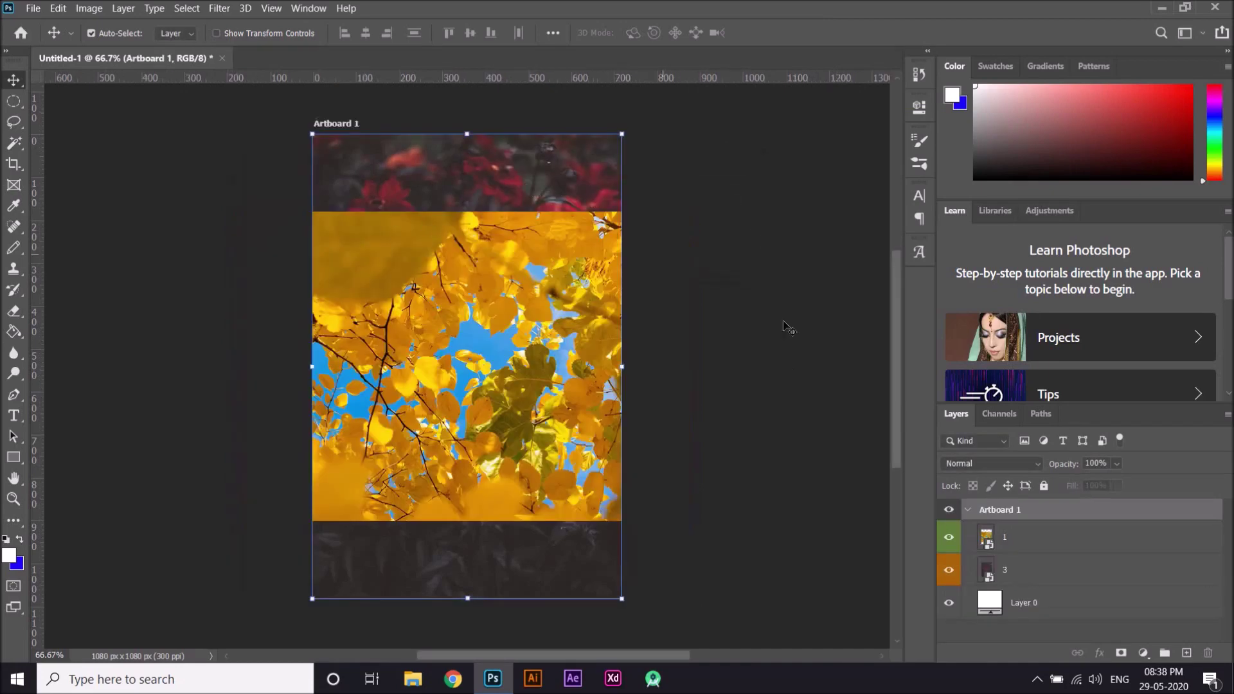
{"action": "left_click", "coordinate": [725, 378]}
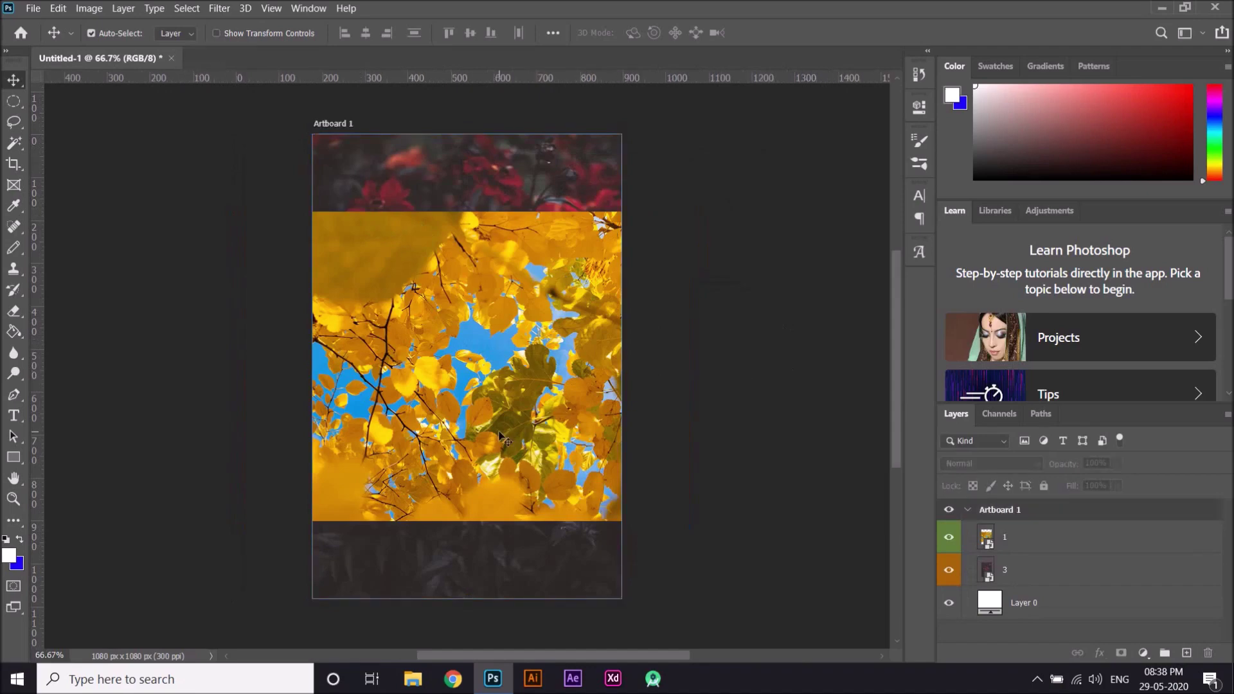
- Move the yellow leaves image slightly up and to the right inside Artboard 1, and reselect layer 3
{"action": "left_click", "coordinate": [1016, 569]}
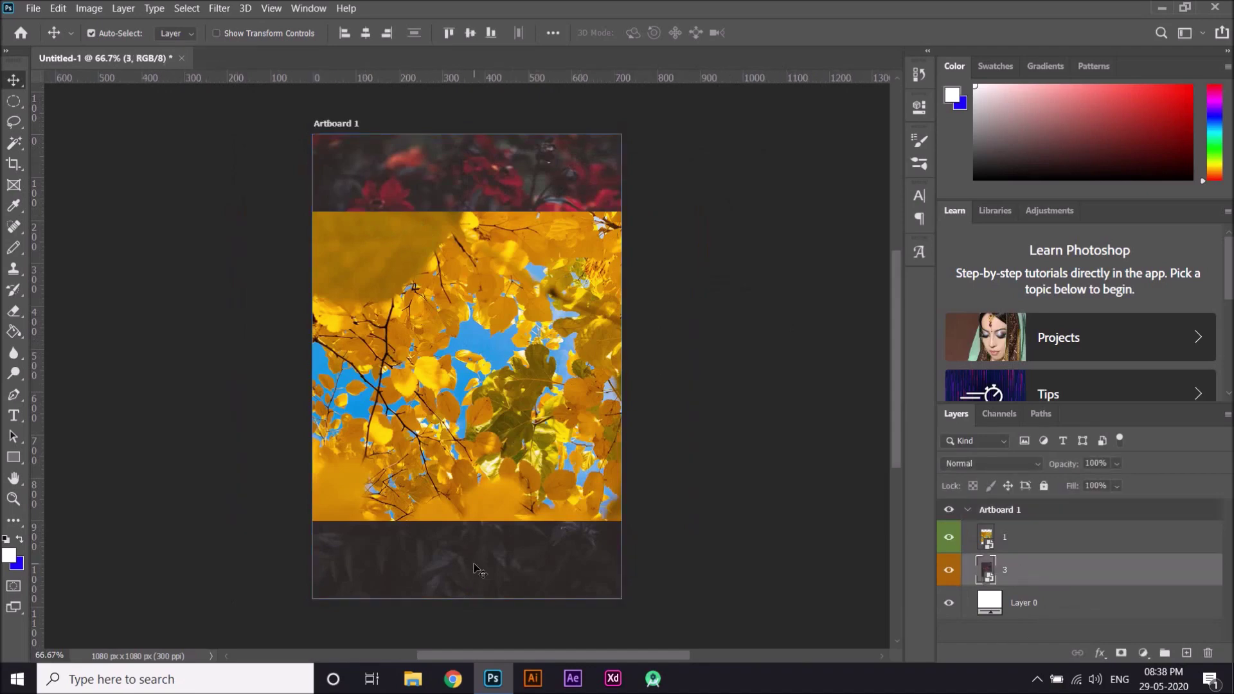
{"action": "left_click", "coordinate": [424, 333]}
{"action": "mouse_move", "coordinate": [424, 332]}
{"action": "left_mouse_down"}
{"action": "mouse_move", "coordinate": [495, 330]}
{"action": "mouse_move", "coordinate": [484, 399]}
{"action": "mouse_move", "coordinate": [353, 315]}
{"action": "mouse_move", "coordinate": [233, 344]}
{"action": "mouse_move", "coordinate": [344, 315]}
{"action": "mouse_move", "coordinate": [482, 332]}
{"action": "mouse_move", "coordinate": [443, 325]}
{"action": "left_mouse_up"}
{"action": "left_click", "coordinate": [429, 590]}
{"action": "mouse_move", "coordinate": [470, 562]}
{"action": "left_mouse_down"}
{"action": "mouse_move", "coordinate": [302, 535]}
{"action": "mouse_move", "coordinate": [471, 565]}
{"action": "left_mouse_up"}
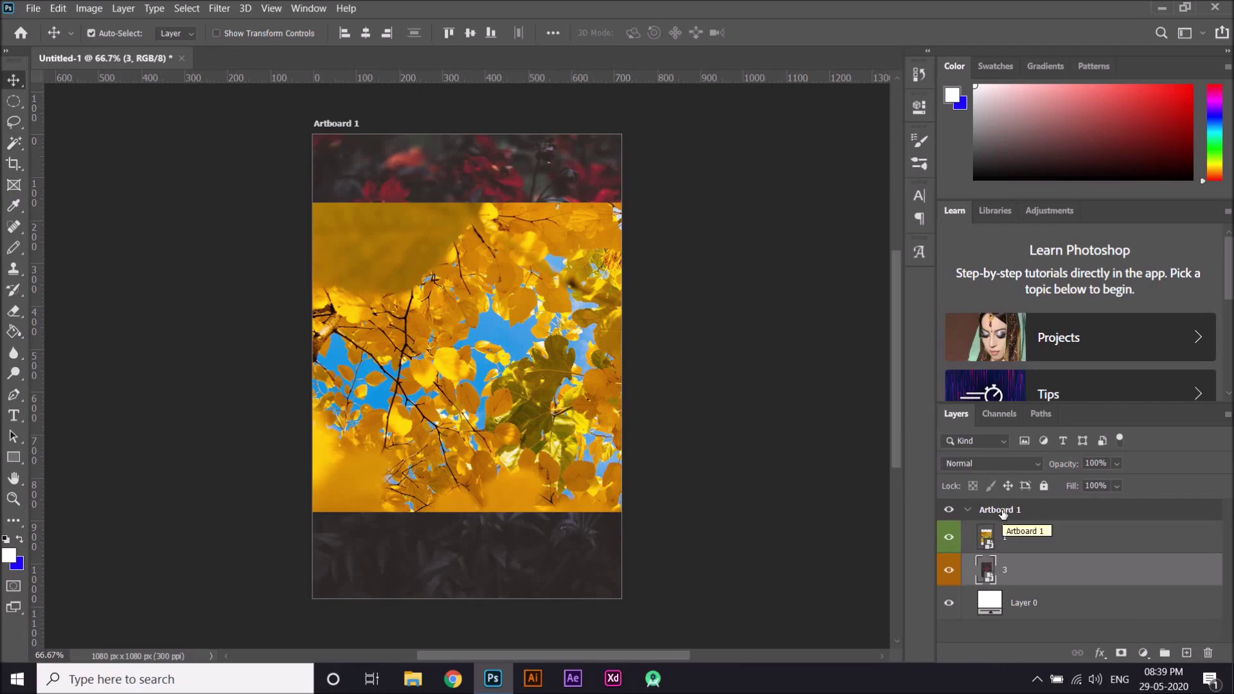
- Undo the leaves image move and the creation of Artboard 1
{"action": "right_click", "coordinate": [1036, 570]}
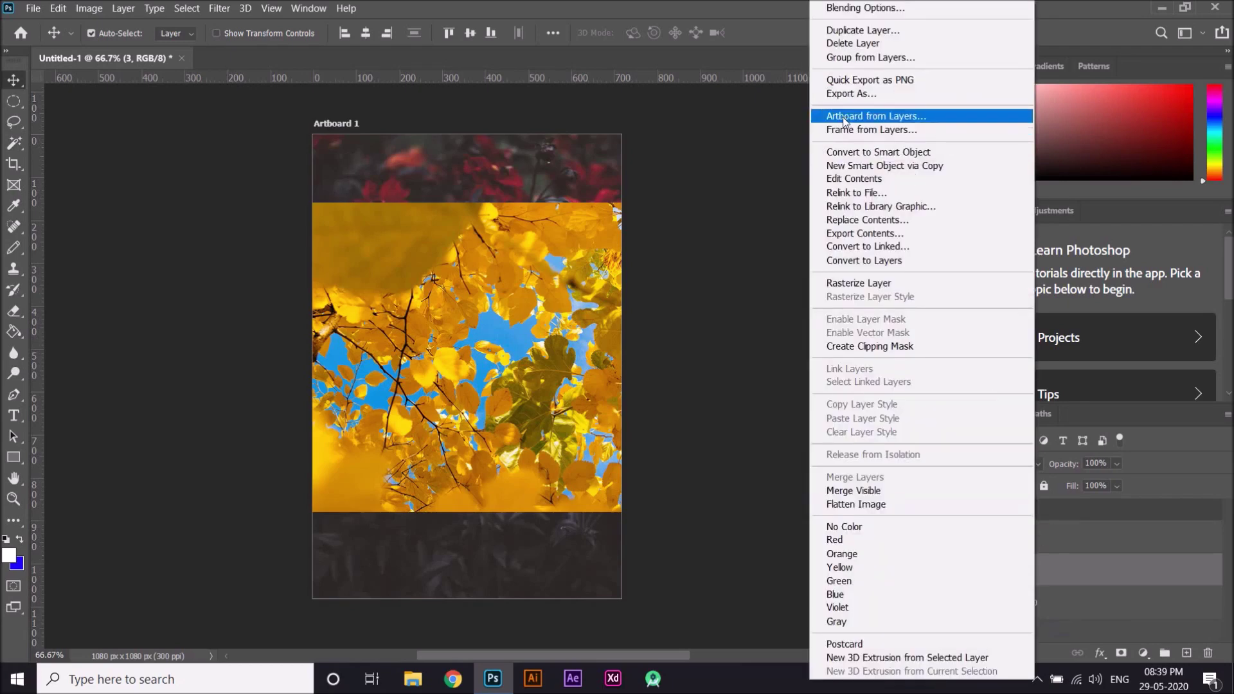
{"action": "left_click", "coordinate": [741, 219]}
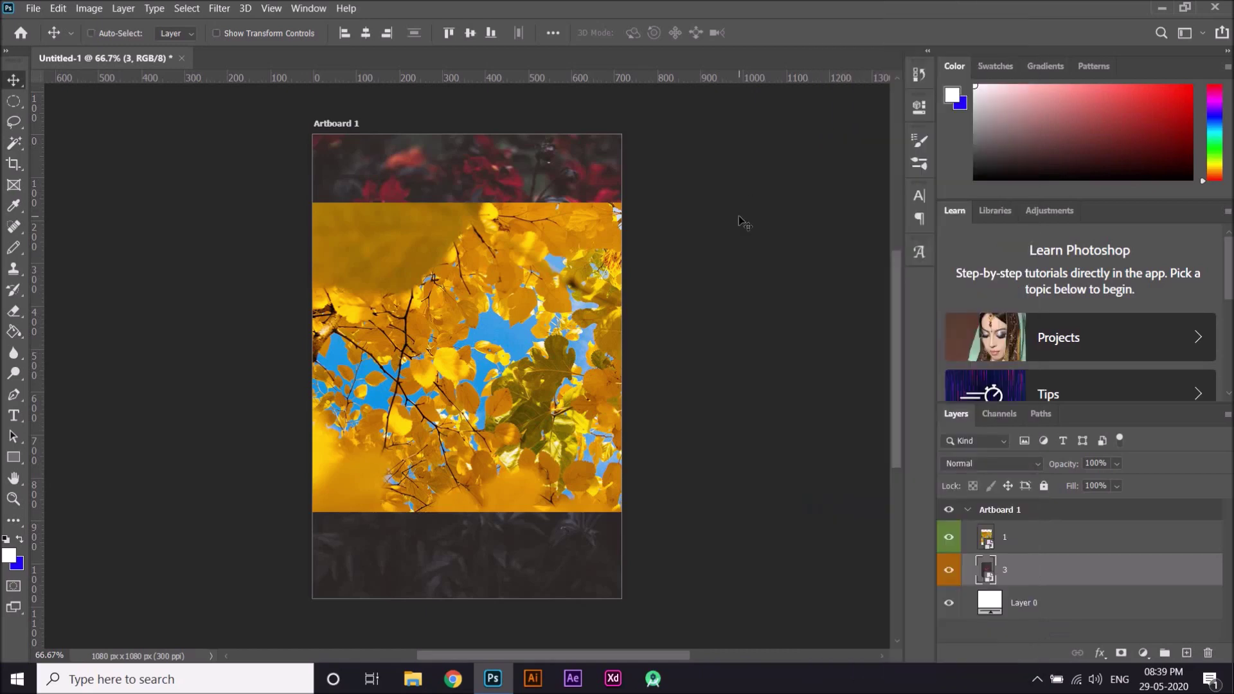
{"action": "key", "text": "ctrl+z"}
{"action": "key", "text": "ctrl+z"}
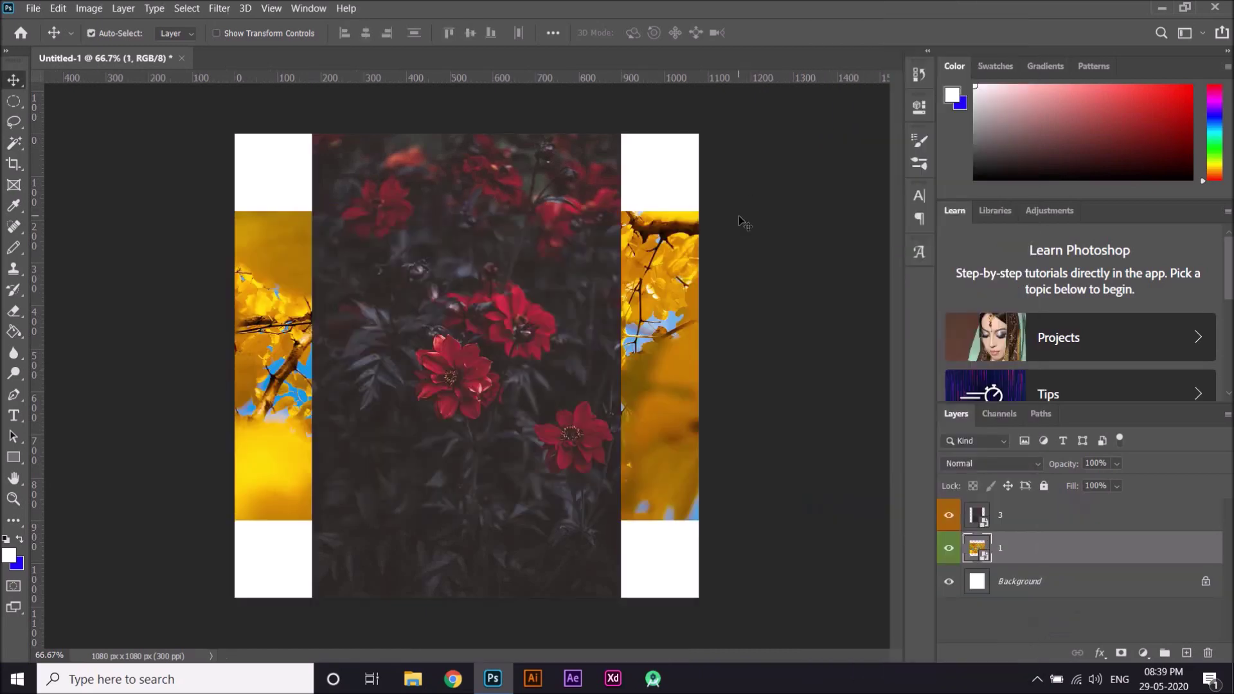
- Create a 1080 × 720 px frame named Frame 1 from layer 1 and shift its image left inside the frame
{"action": "right_click", "coordinate": [1031, 543]}
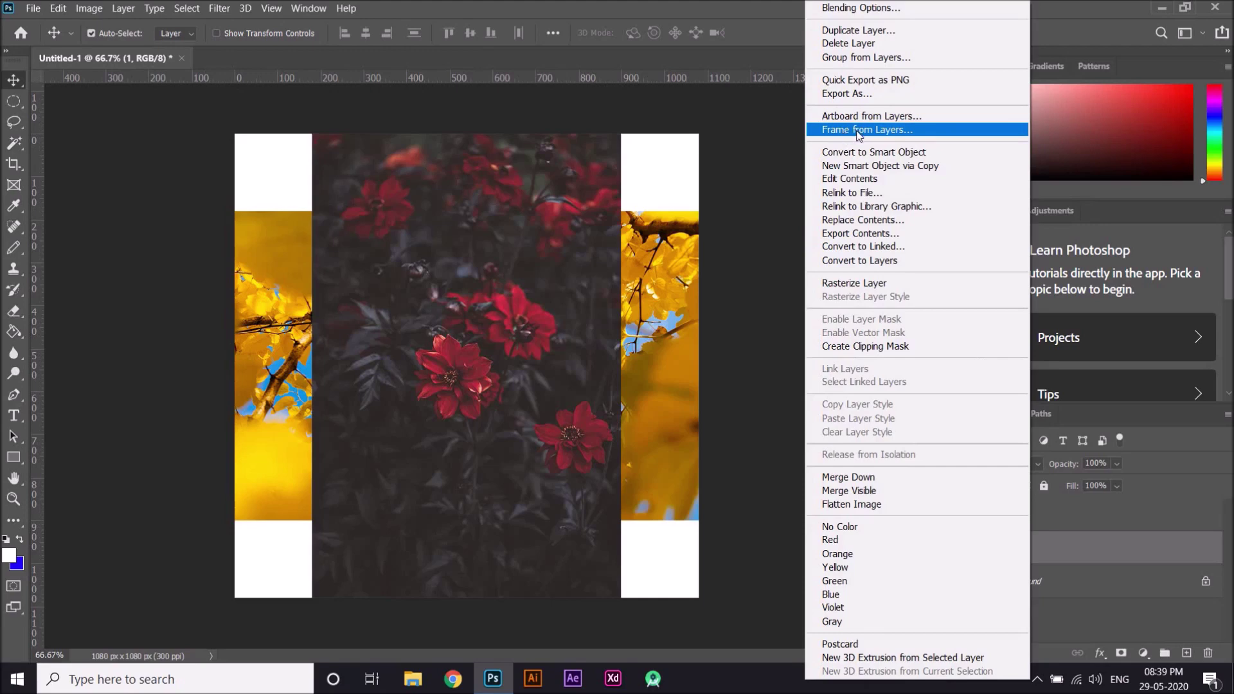
{"action": "left_click", "coordinate": [856, 131]}
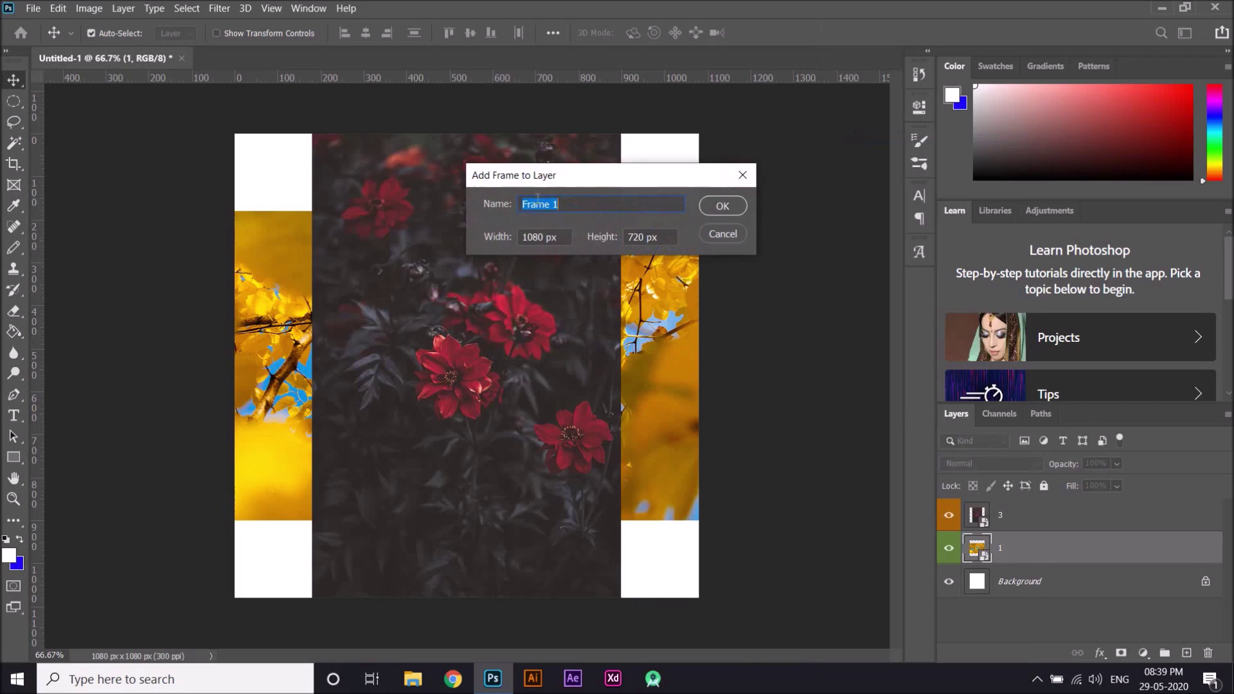
{"action": "left_click", "coordinate": [721, 207]}
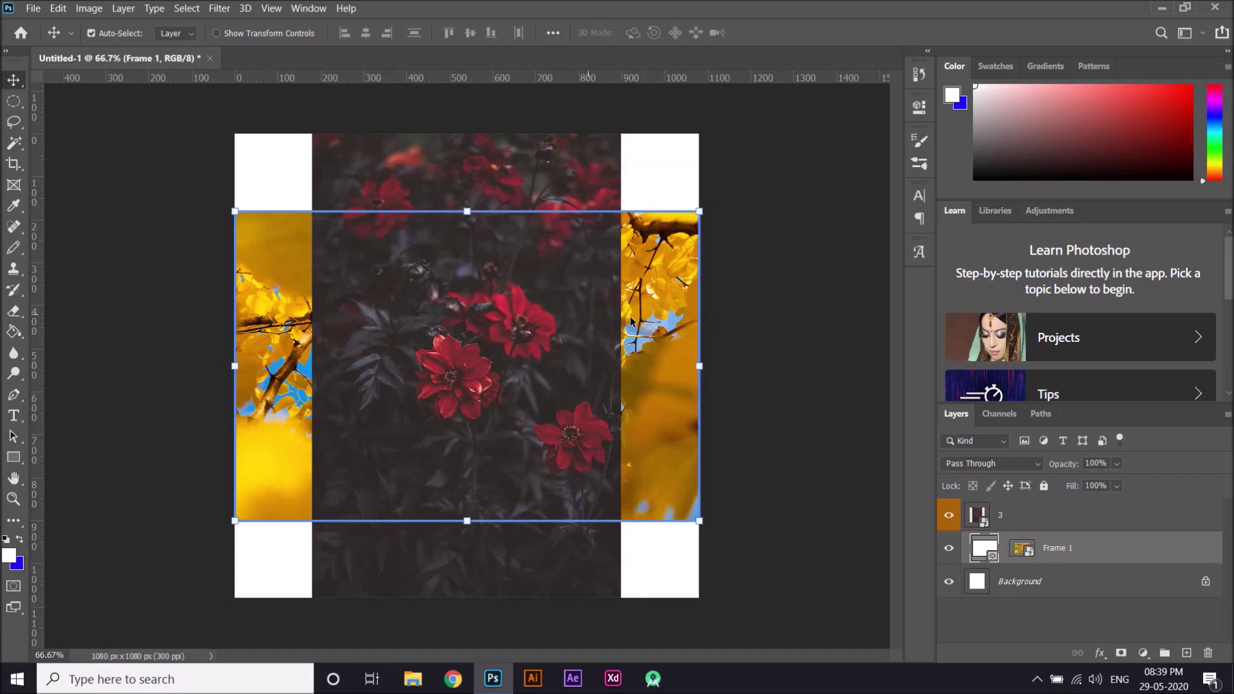
{"action": "left_click_drag", "start_coordinate": [661, 349], "coordinate": [550, 369]}
{"action": "left_click", "coordinate": [1019, 544]}
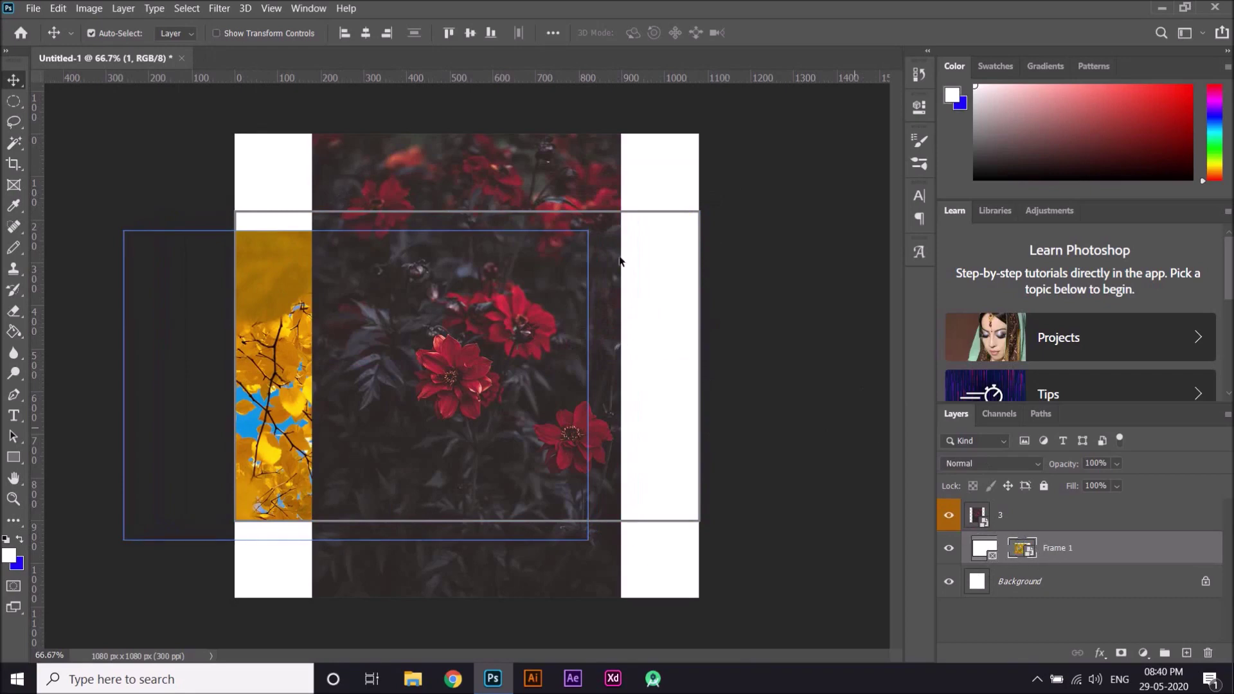
- Move layer 3 slightly to the right on the canvas and hide it
{"action": "left_click_drag", "start_coordinate": [500, 320], "coordinate": [538, 315]}
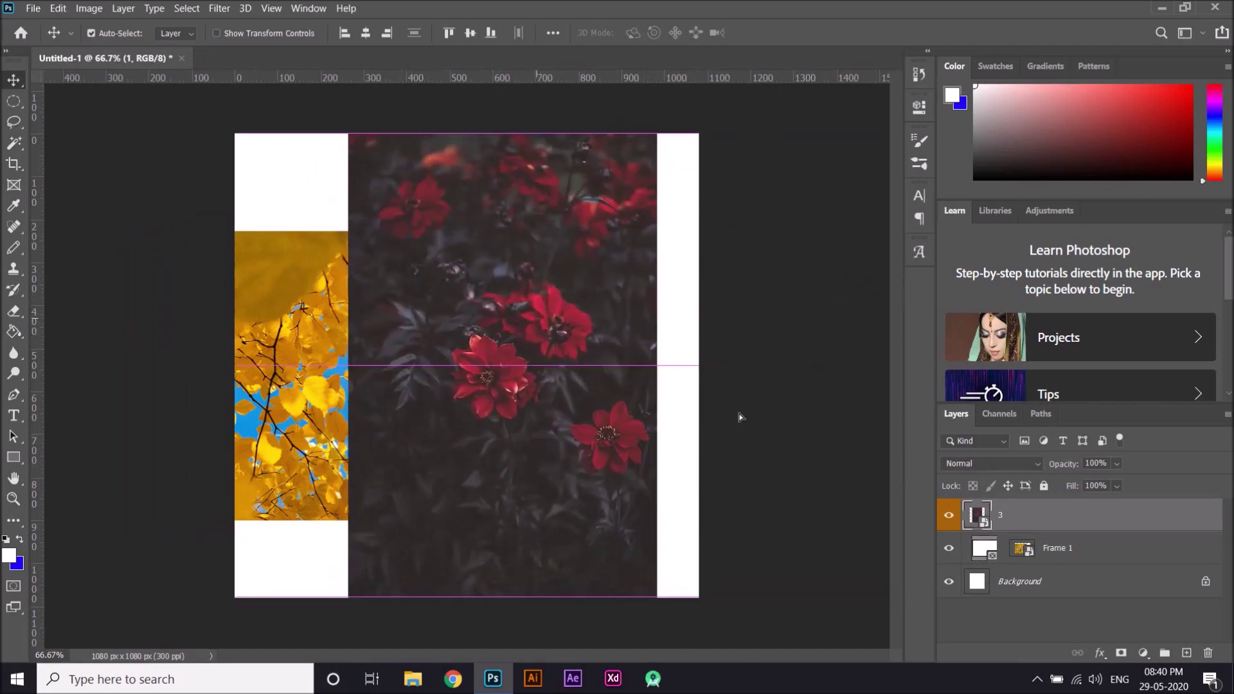
{"action": "left_click", "coordinate": [950, 518]}
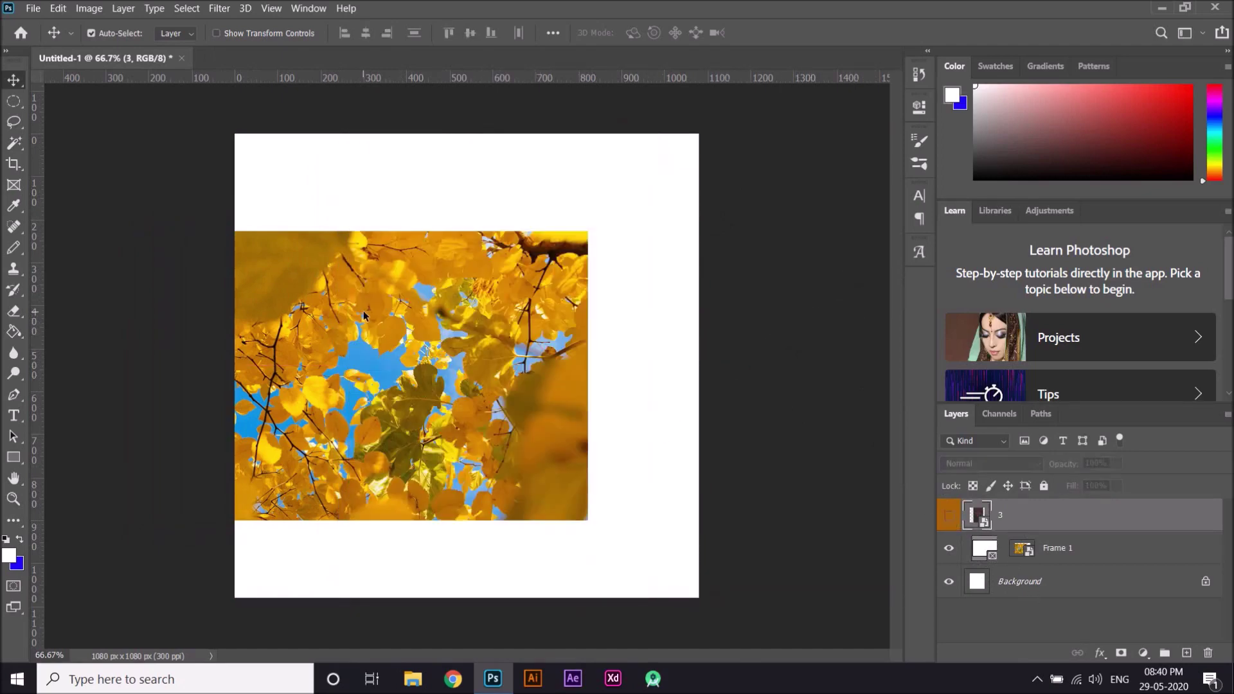
- Move the leaves image up and to the right inside Frame 1 so it spans the frame's full width, and deselect it
{"action": "left_click", "coordinate": [539, 342]}
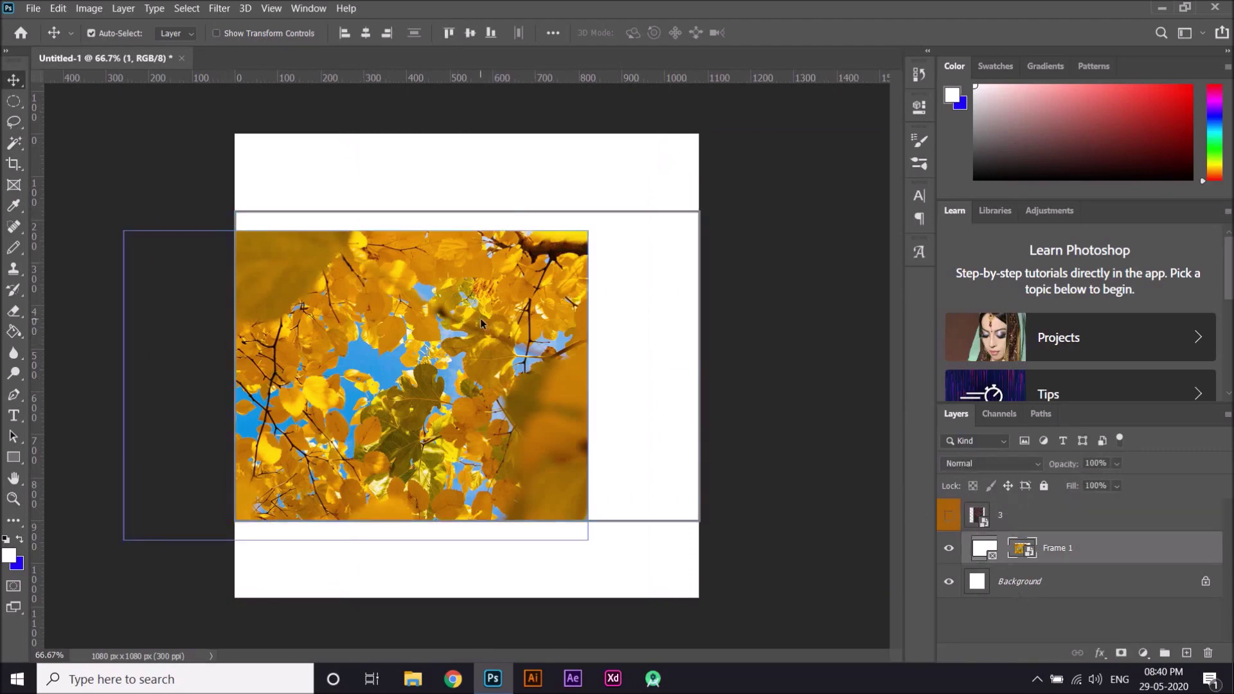
{"action": "left_click_drag", "start_coordinate": [497, 372], "coordinate": [605, 272]}
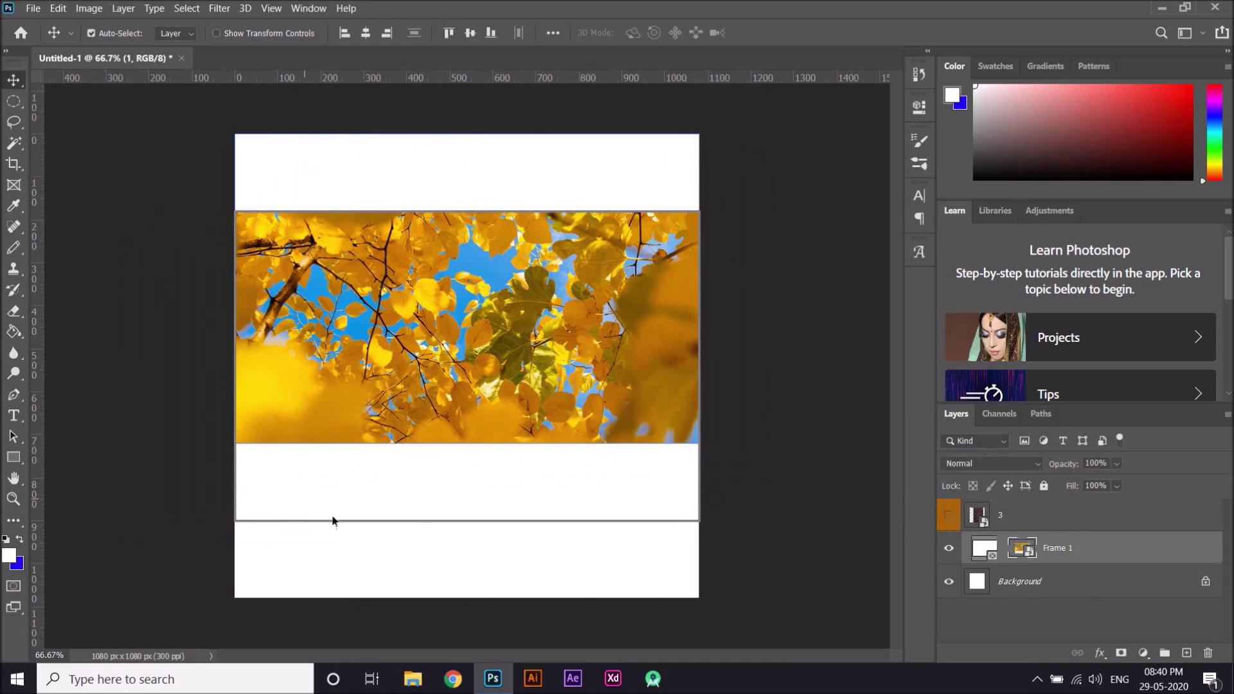
{"action": "left_click", "coordinate": [449, 559]}
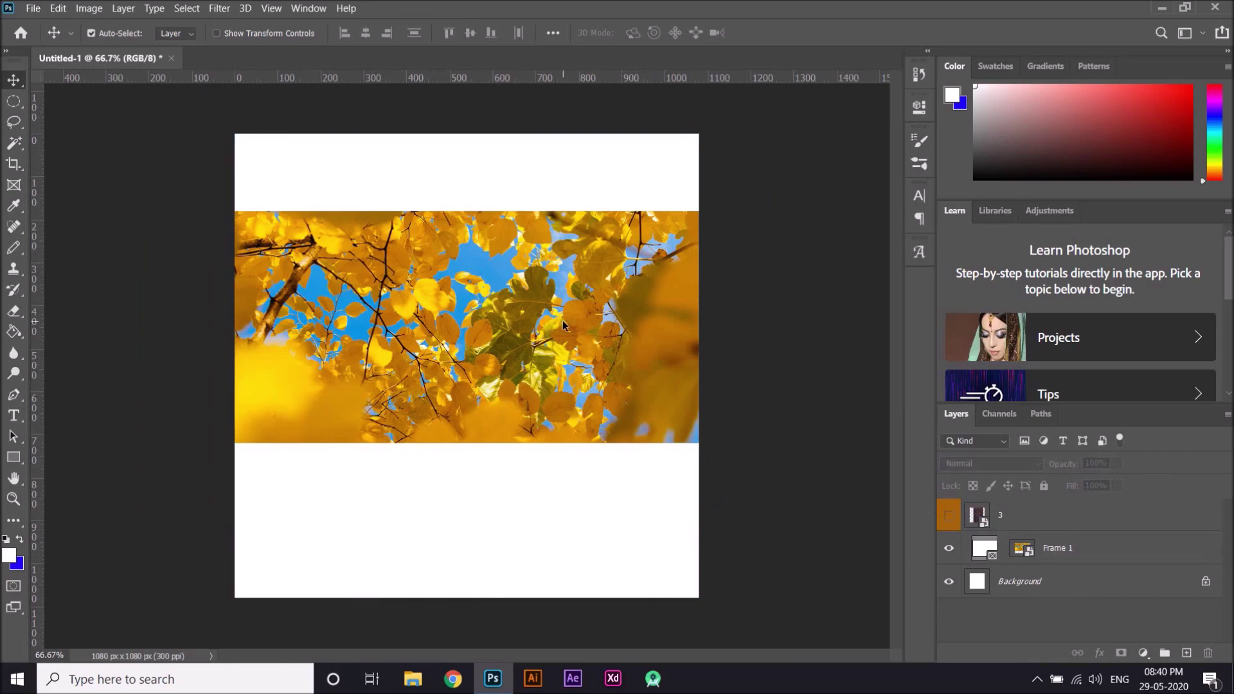
- Move Frame 1 with its image up and left, and shift only the leaves image down and right inside it
{"action": "left_click", "coordinate": [531, 350]}
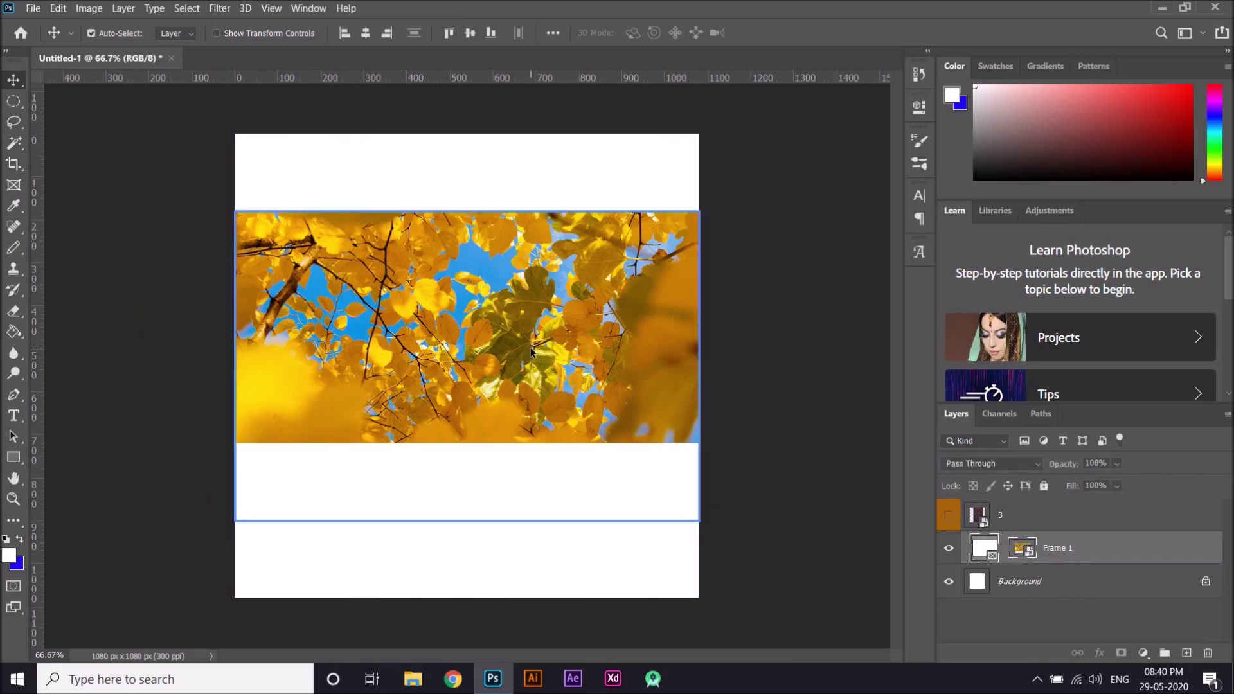
{"action": "left_click_drag", "start_coordinate": [531, 350], "coordinate": [357, 304]}
{"action": "left_click", "coordinate": [646, 357]}
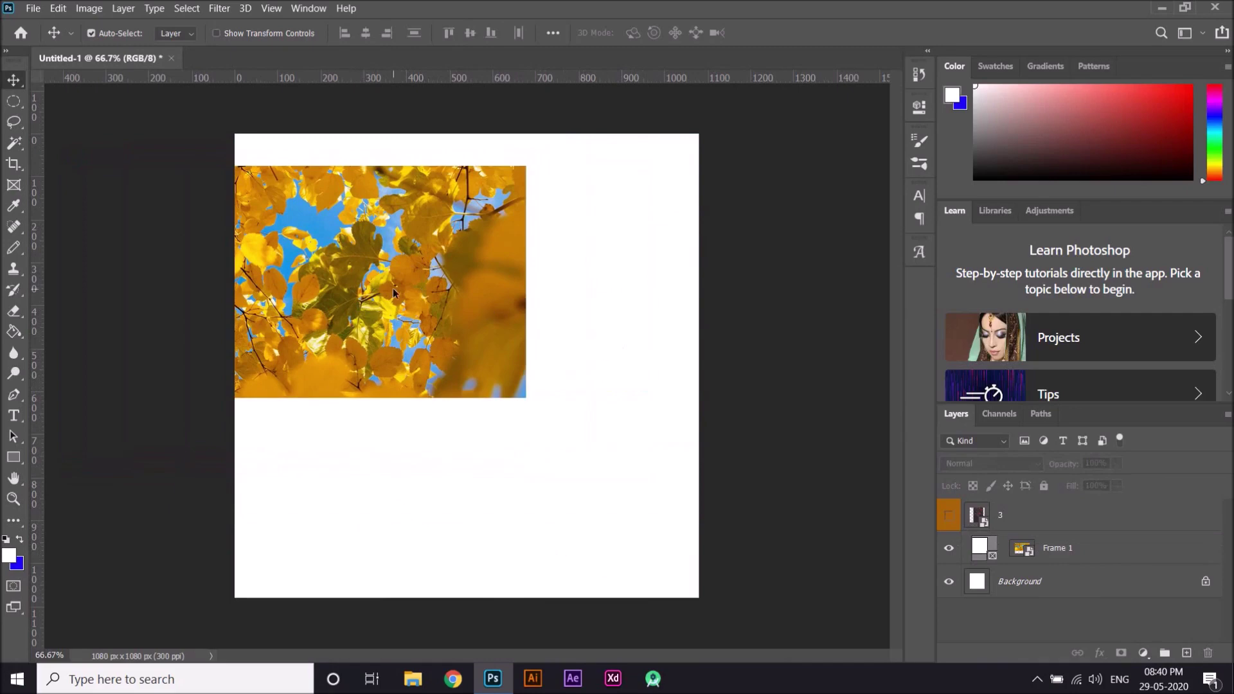
{"action": "left_click", "coordinate": [413, 345]}
{"action": "left_click_drag", "start_coordinate": [418, 316], "coordinate": [597, 445]}
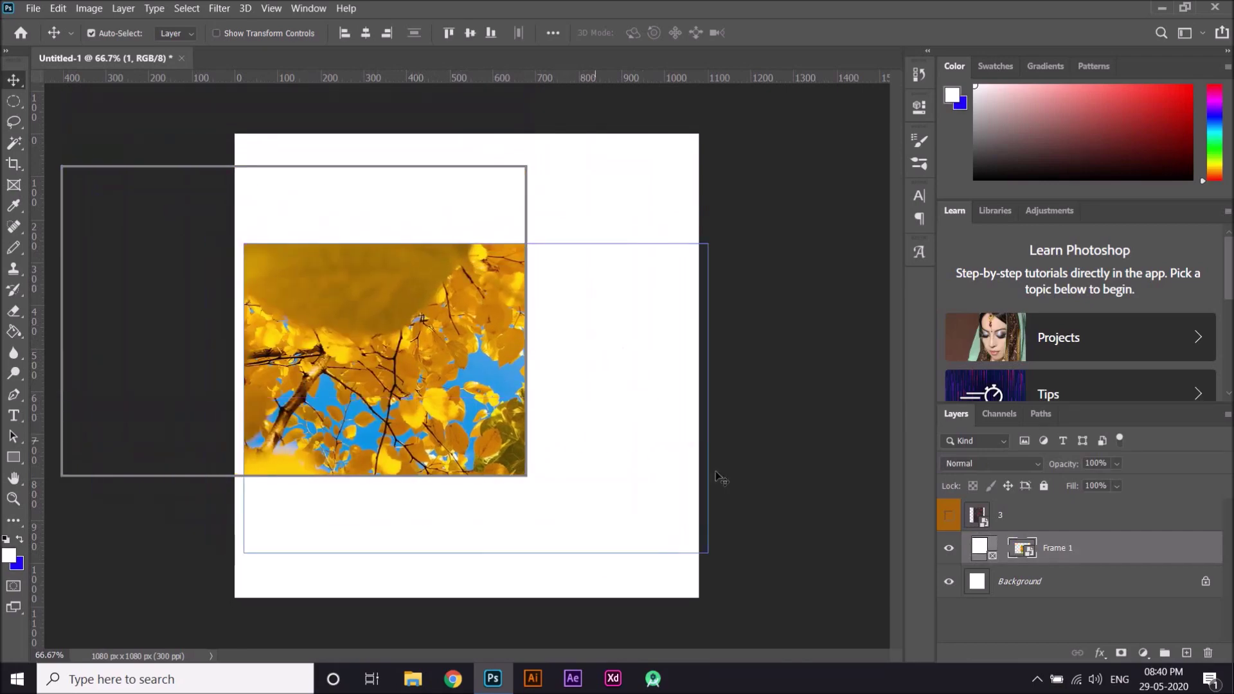
- Undo the frame and image moves, the hiding of layer 3, and the creation of Frame 1
{"action": "key", "text": "ctrl+z"}
{"action": "key", "text": "ctrl+z"}
{"action": "key", "text": "ctrl+z"}
{"action": "key", "text": "ctrl+z"}
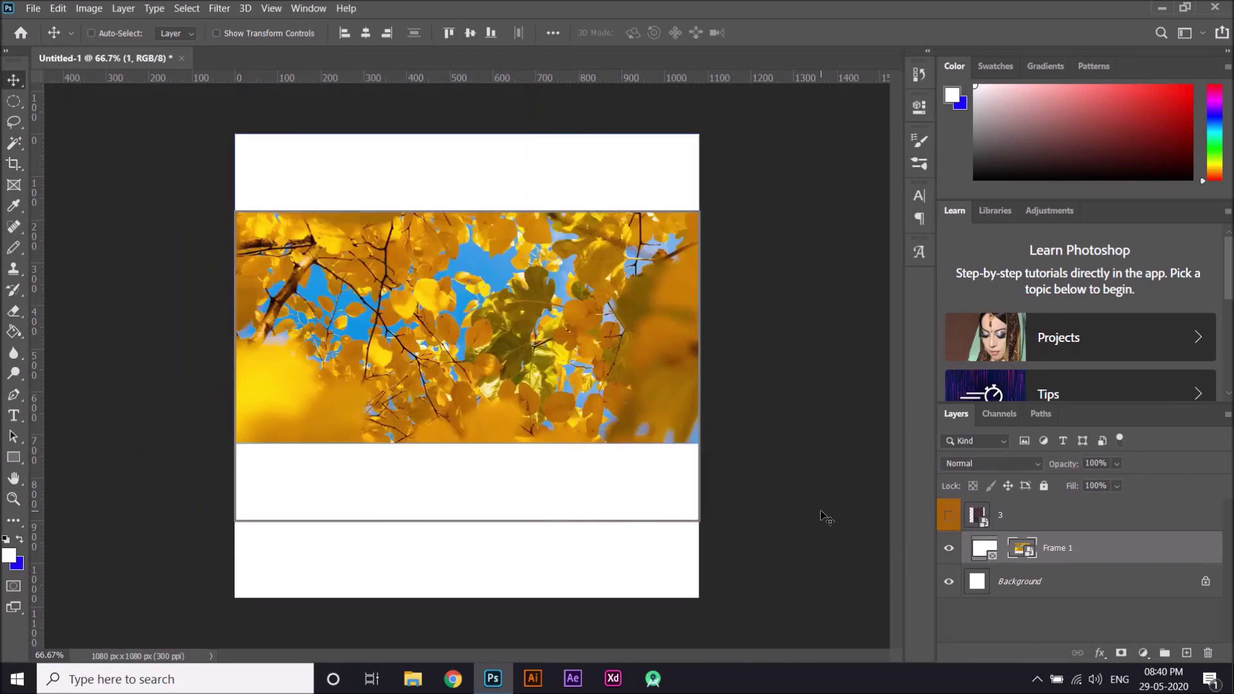
{"action": "key", "text": "ctrl+z"}
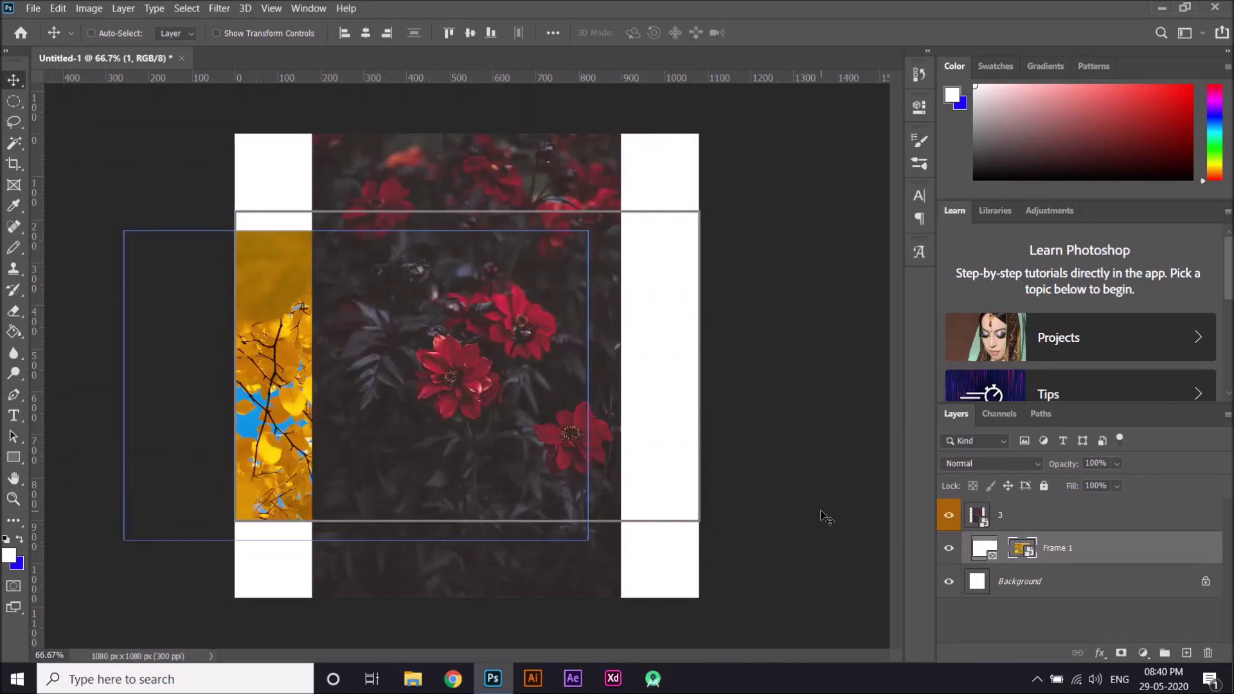
{"action": "key", "text": "ctrl+z"}
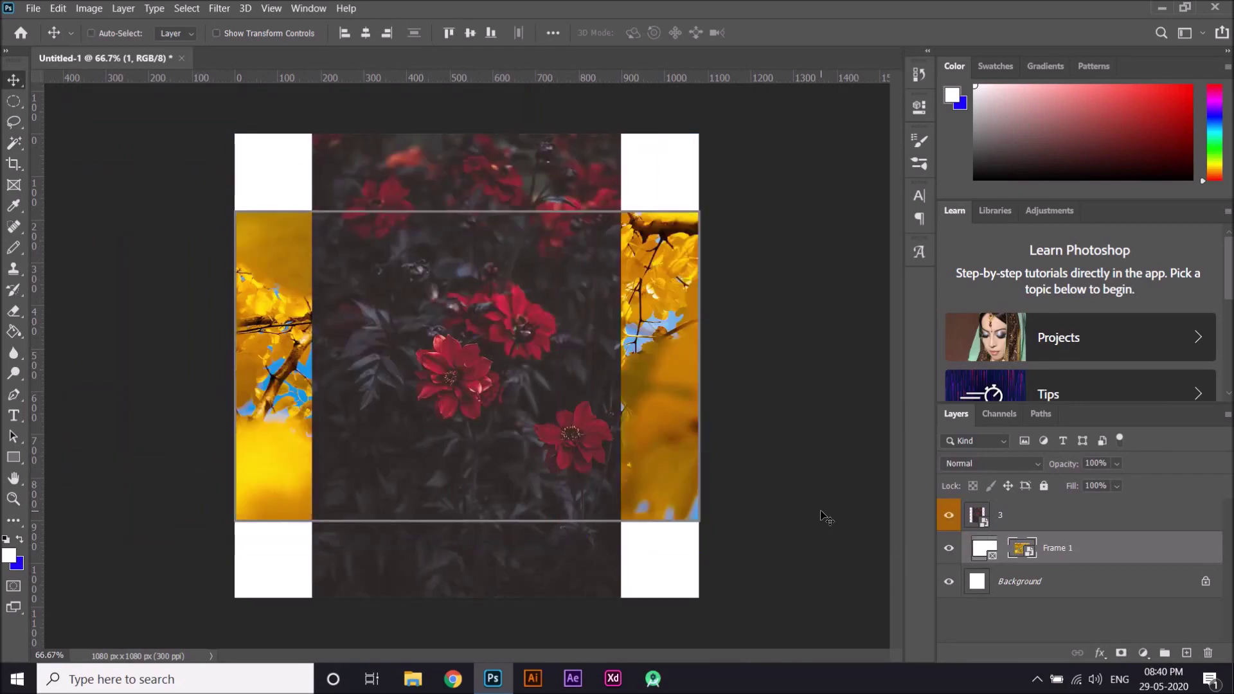
{"action": "key", "text": "ctrl+z"}
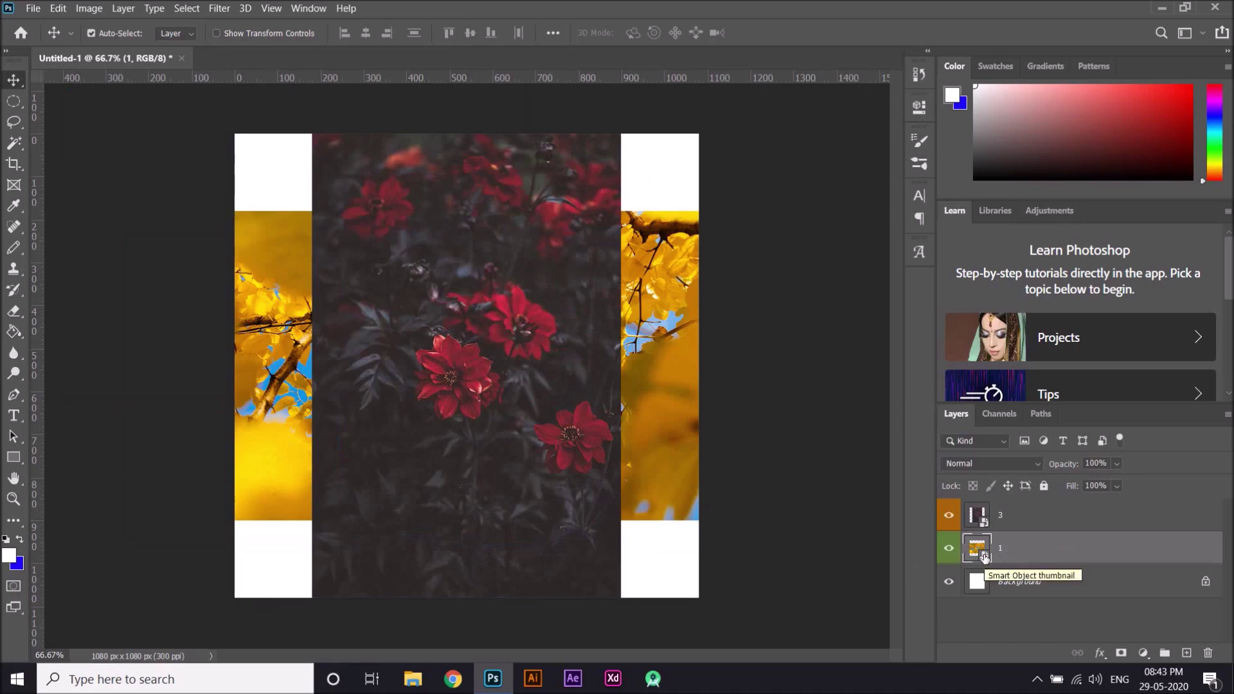
- Apply Convert to Smart Object to layer 1, and convert it to regular layers with its transforms retained
{"action": "right_click", "coordinate": [1040, 554]}
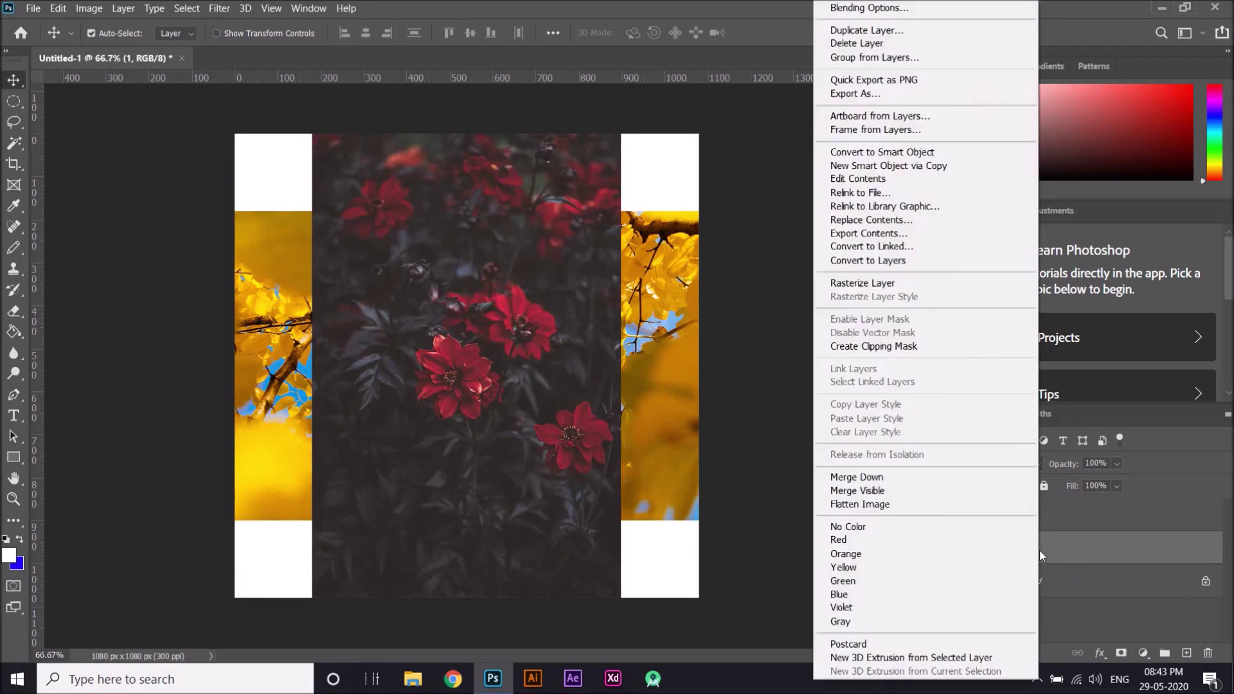
{"action": "left_click", "coordinate": [872, 156]}
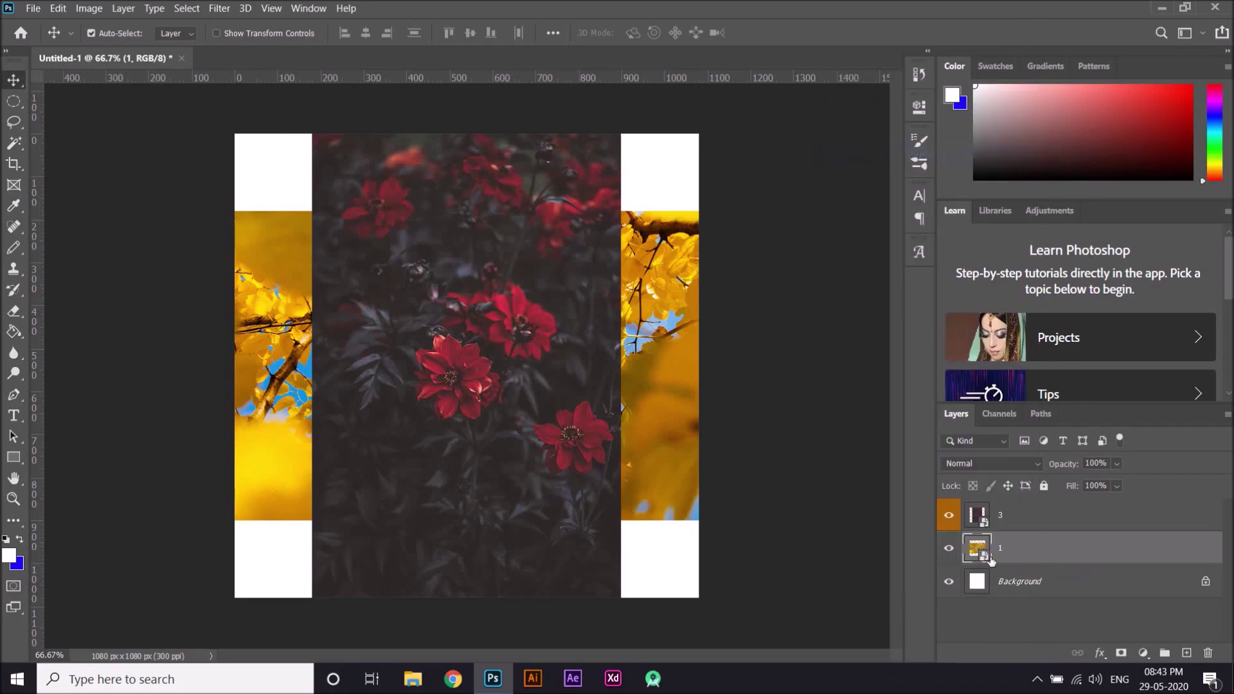
{"action": "right_click", "coordinate": [1037, 552]}
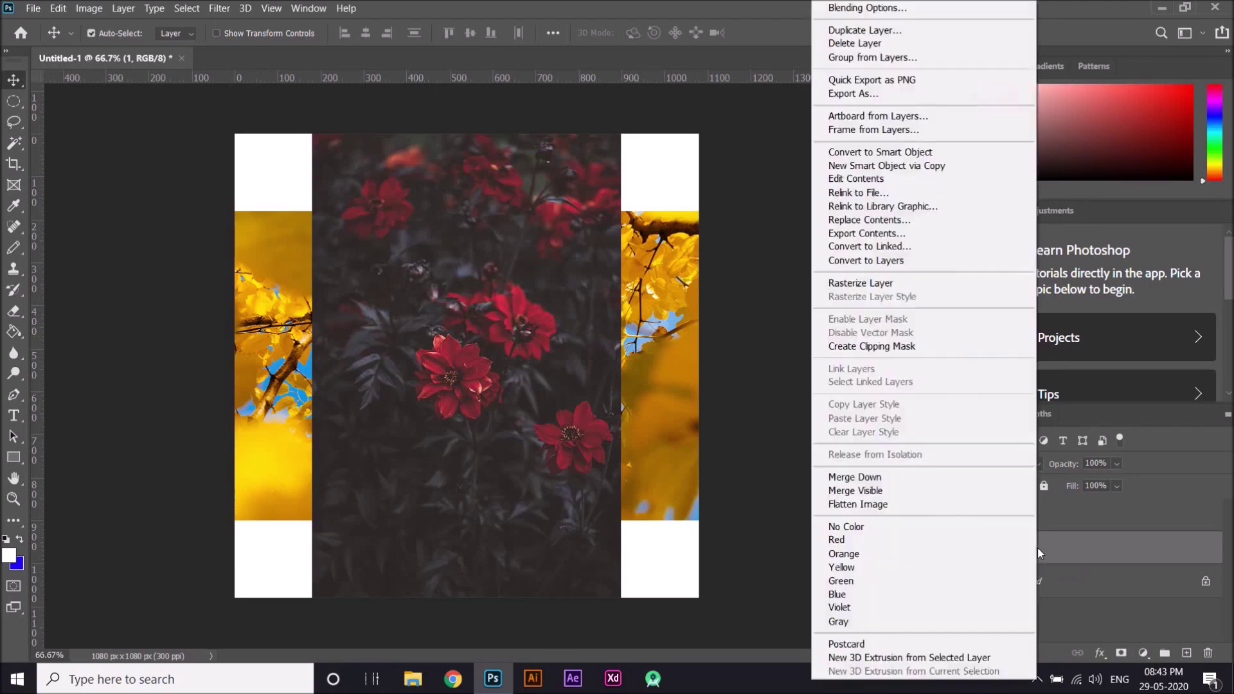
{"action": "left_click", "coordinate": [879, 264]}
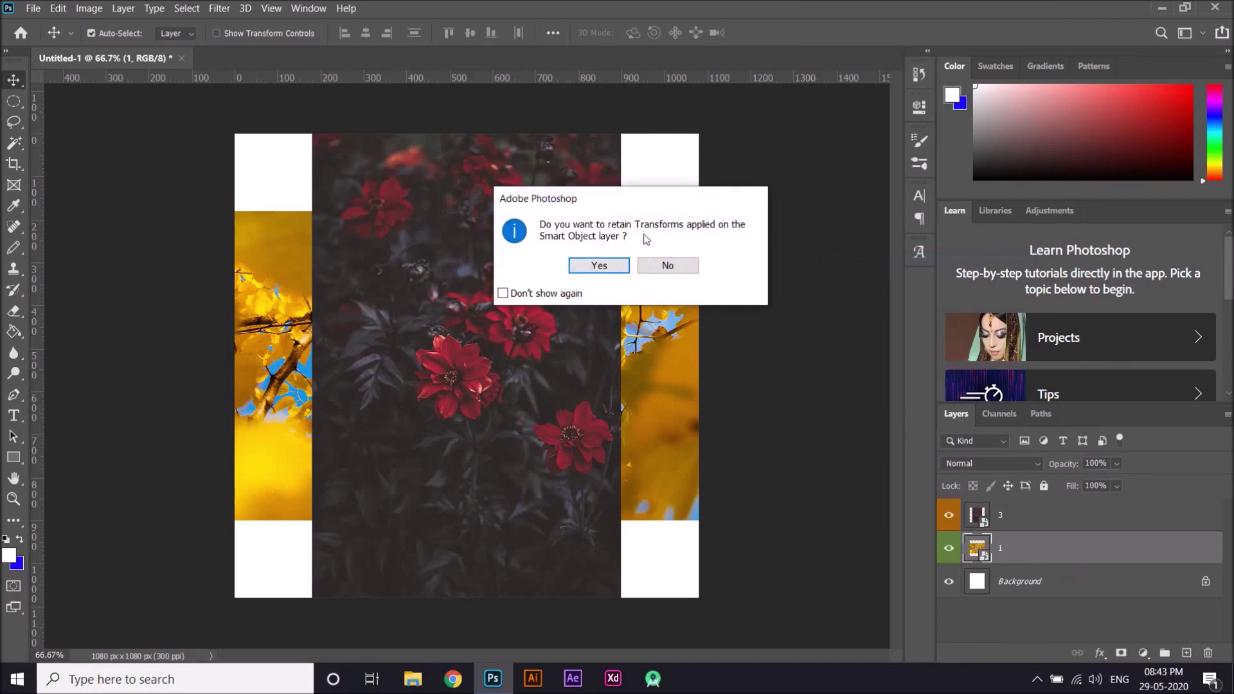
{"action": "left_click", "coordinate": [600, 267]}
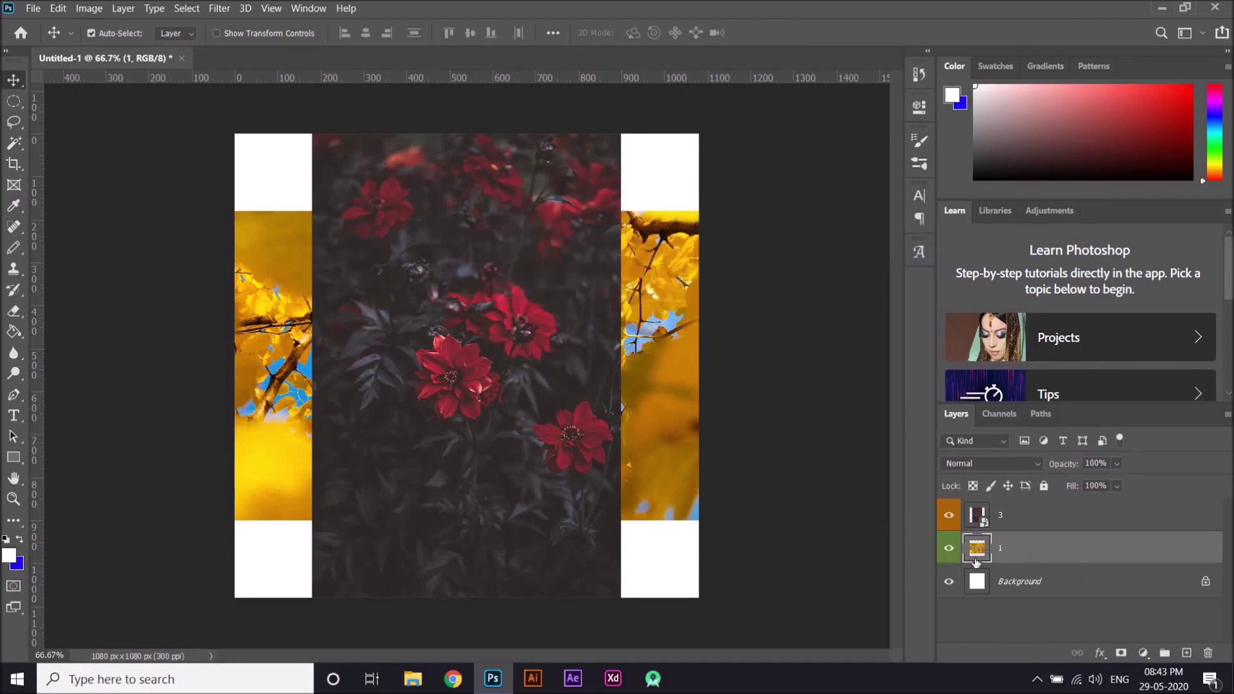
- Compare the layer commands offered for regular layer 1 with those offered for smart object layer 3
{"action": "right_click", "coordinate": [1045, 554]}
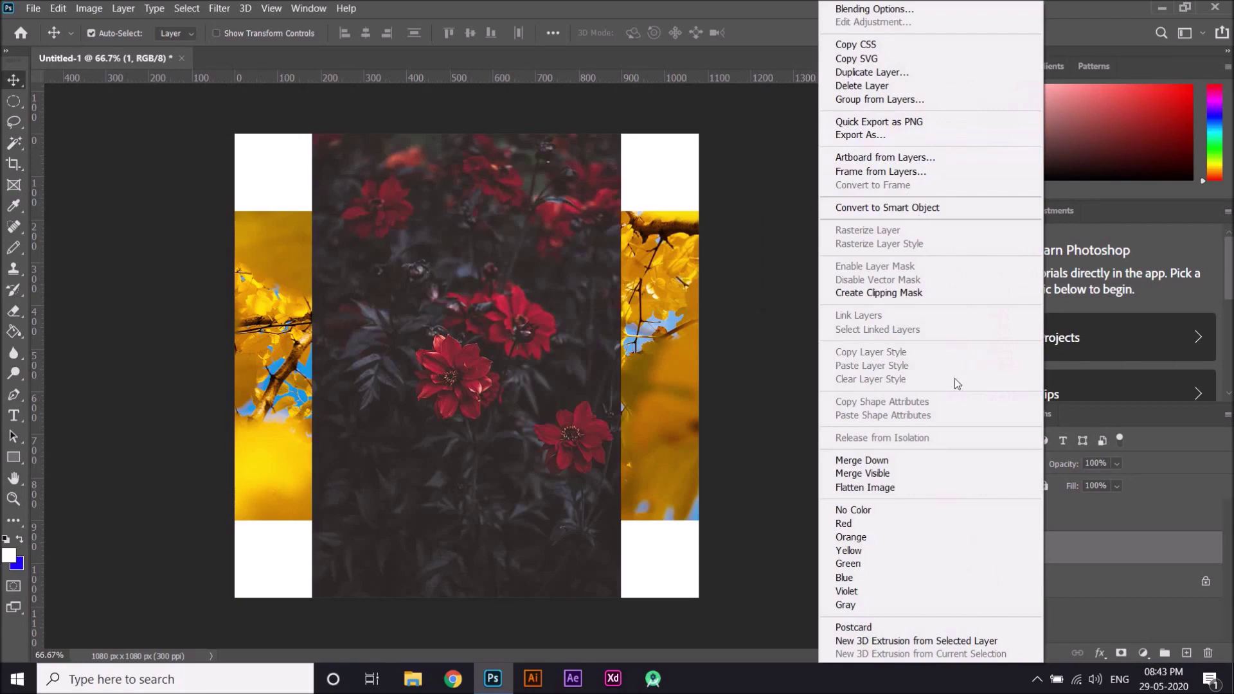
{"action": "left_click", "coordinate": [1063, 500]}
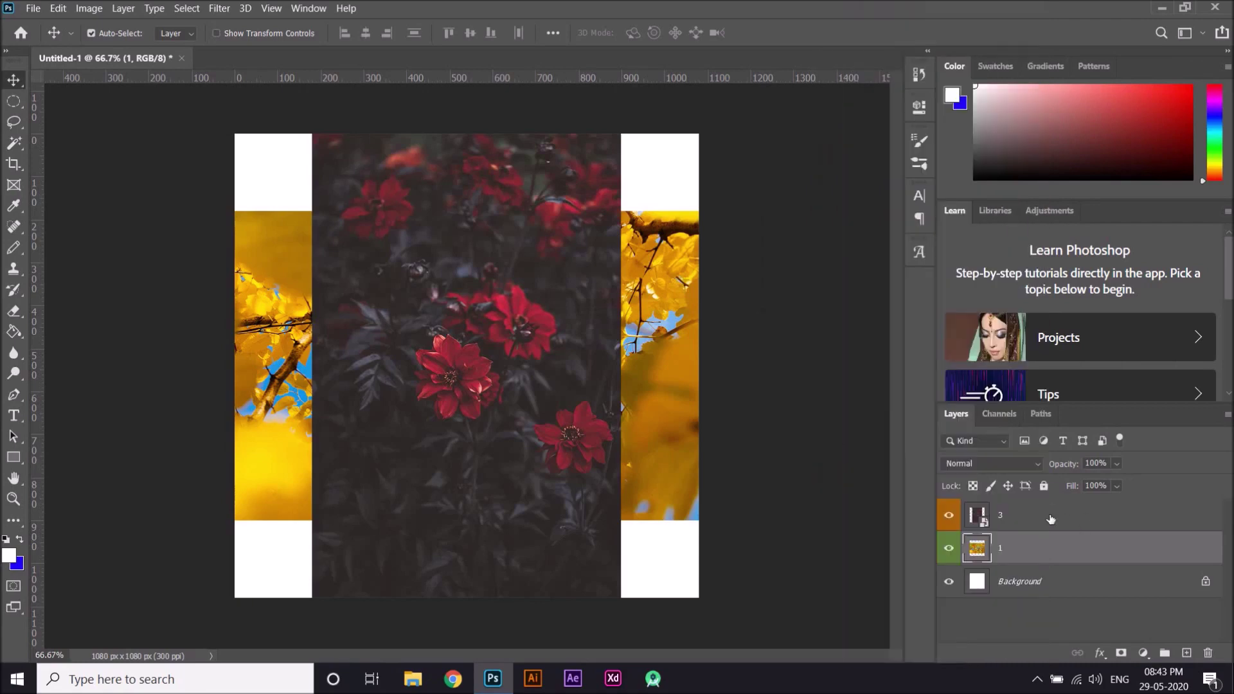
{"action": "left_click", "coordinate": [1051, 518]}
{"action": "right_click", "coordinate": [1051, 518]}
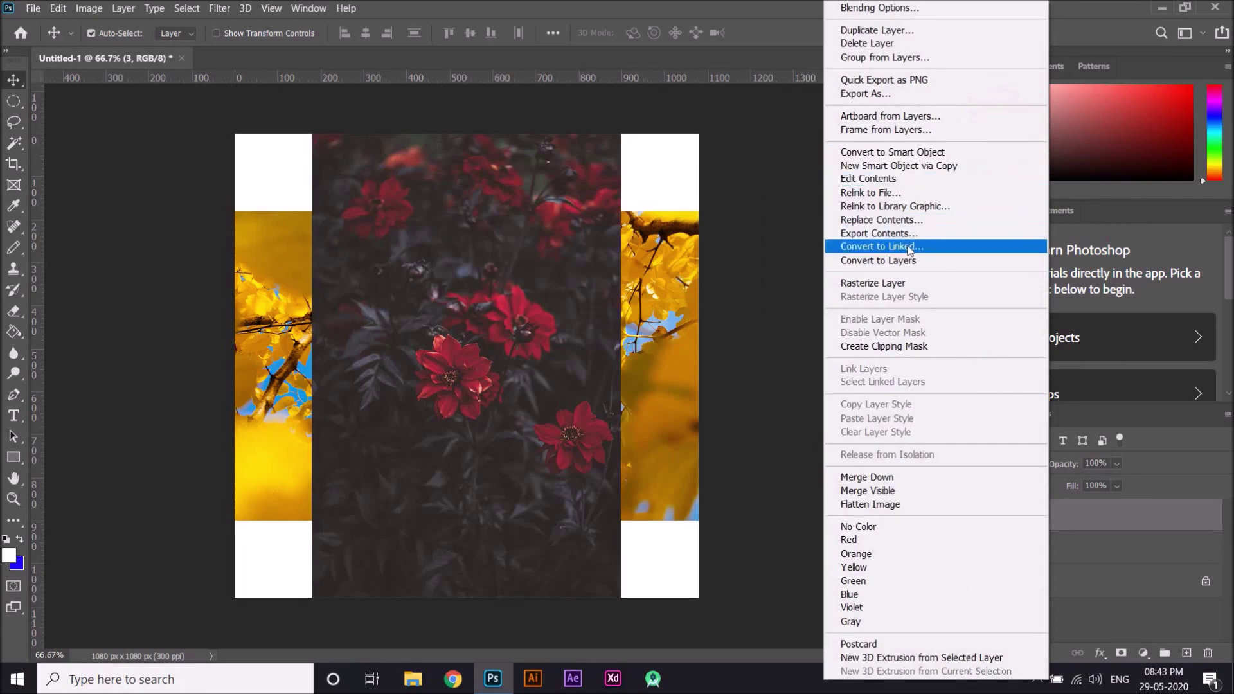
{"action": "left_click", "coordinate": [1097, 556]}
- Convert layer 1 to a smart object
{"action": "left_click", "coordinate": [1041, 558]}
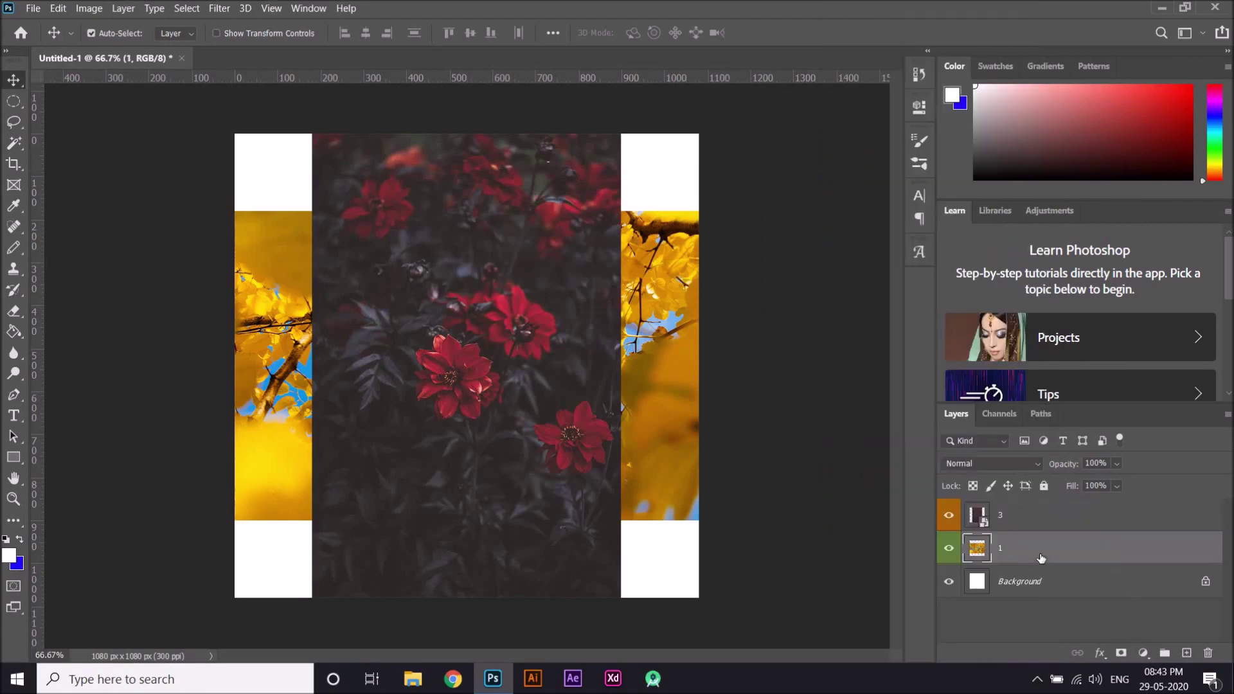
{"action": "right_click", "coordinate": [1041, 558]}
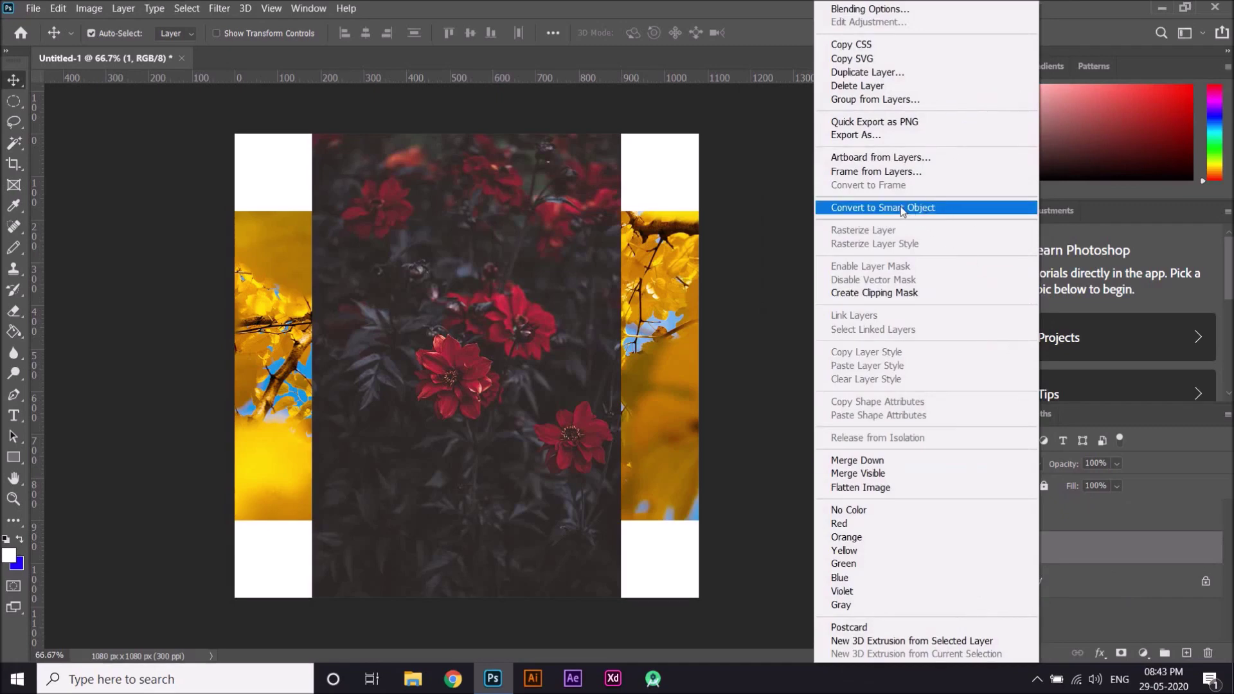
{"action": "left_click", "coordinate": [1084, 547]}
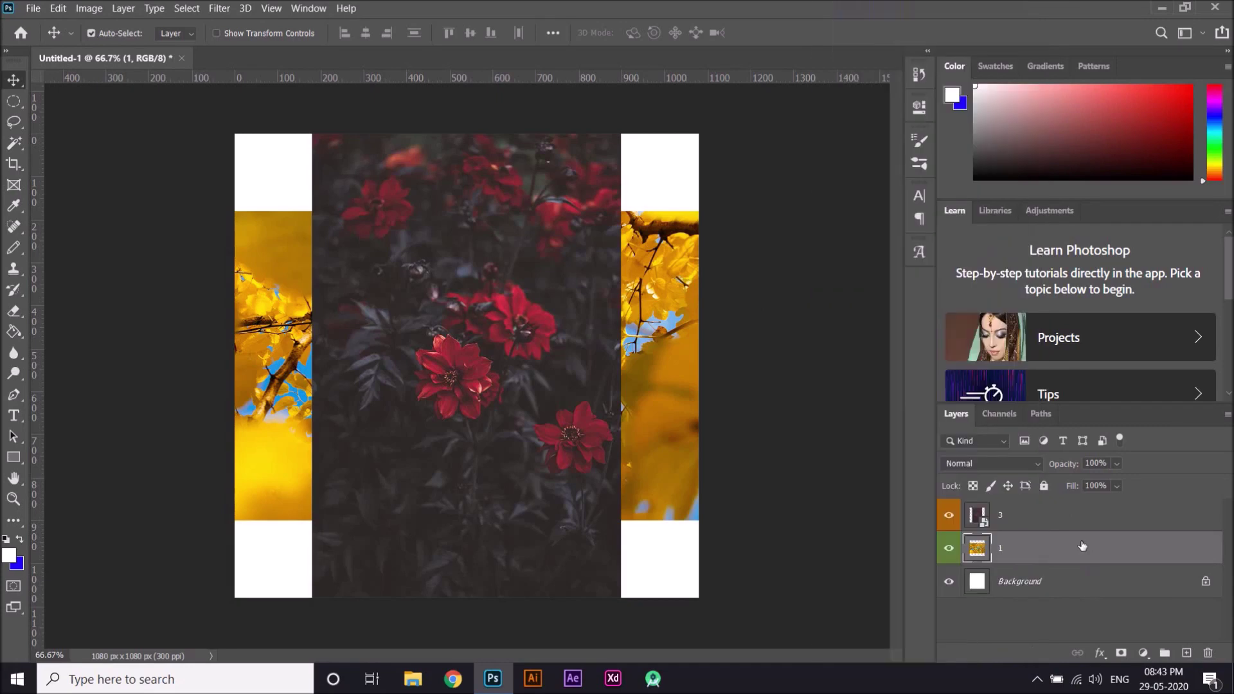
{"action": "right_click", "coordinate": [1018, 548]}
{"action": "left_click", "coordinate": [896, 210]}
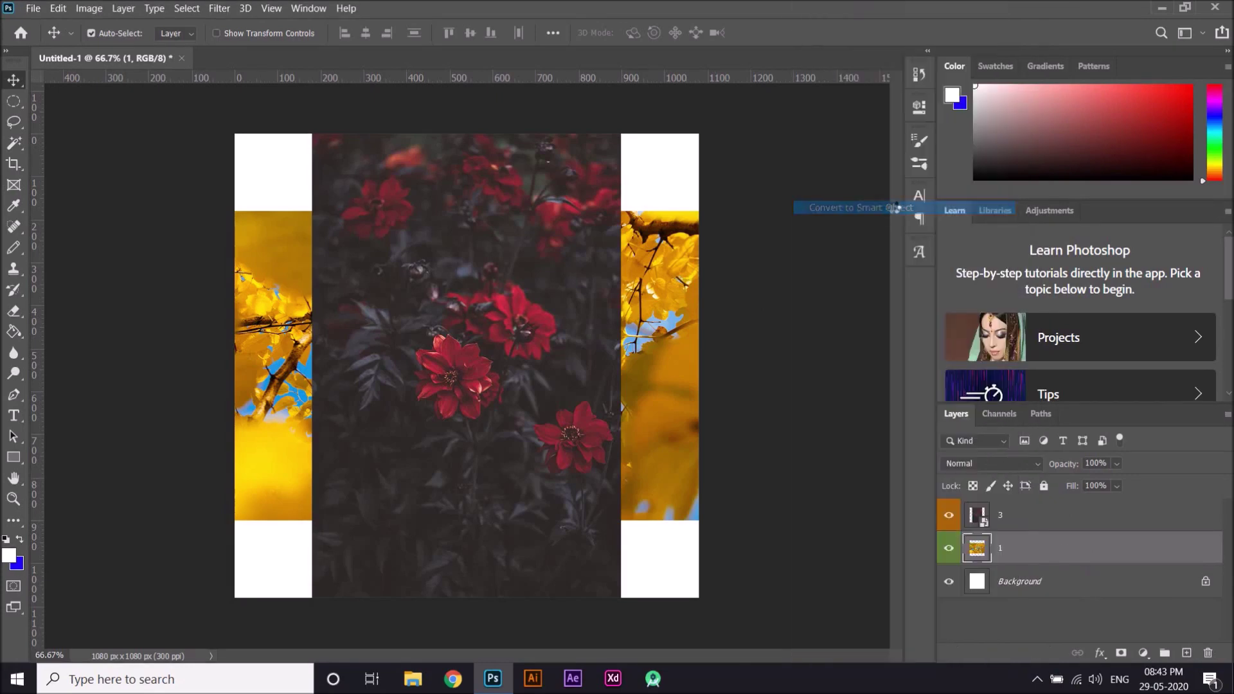
- Duplicate layer 1 with New Smart Object via Copy, and undo the duplication
{"action": "right_click", "coordinate": [1031, 545]}
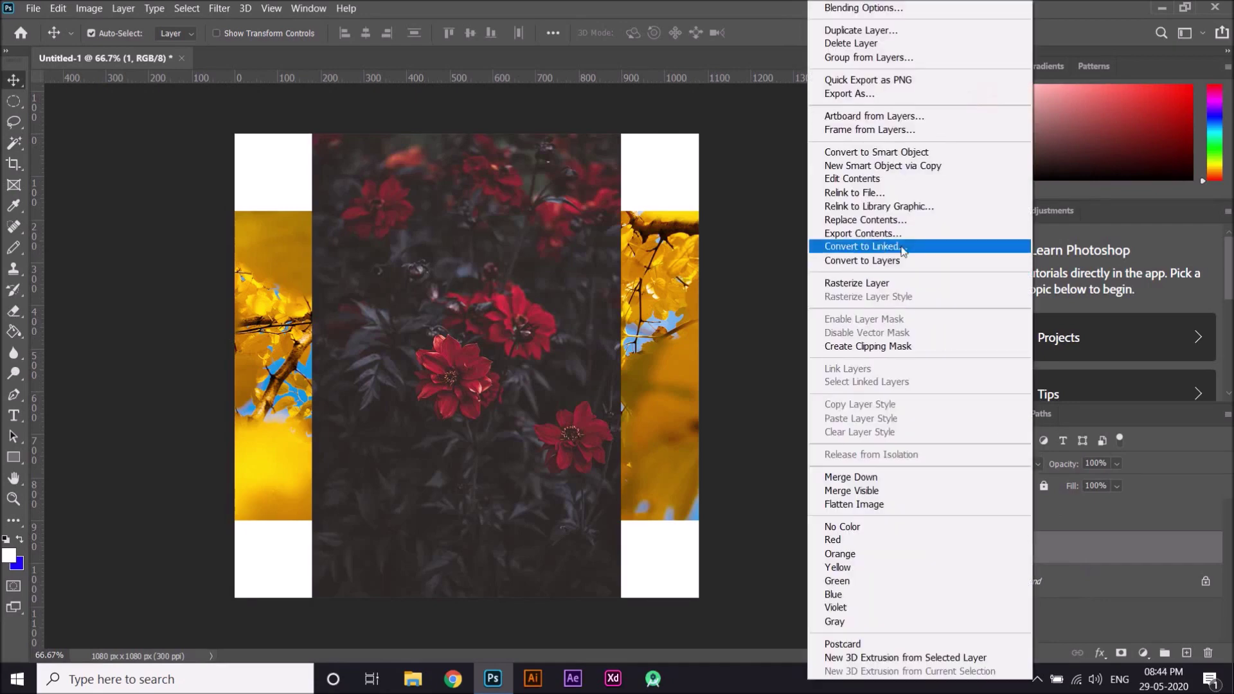
{"action": "left_click", "coordinate": [865, 170]}
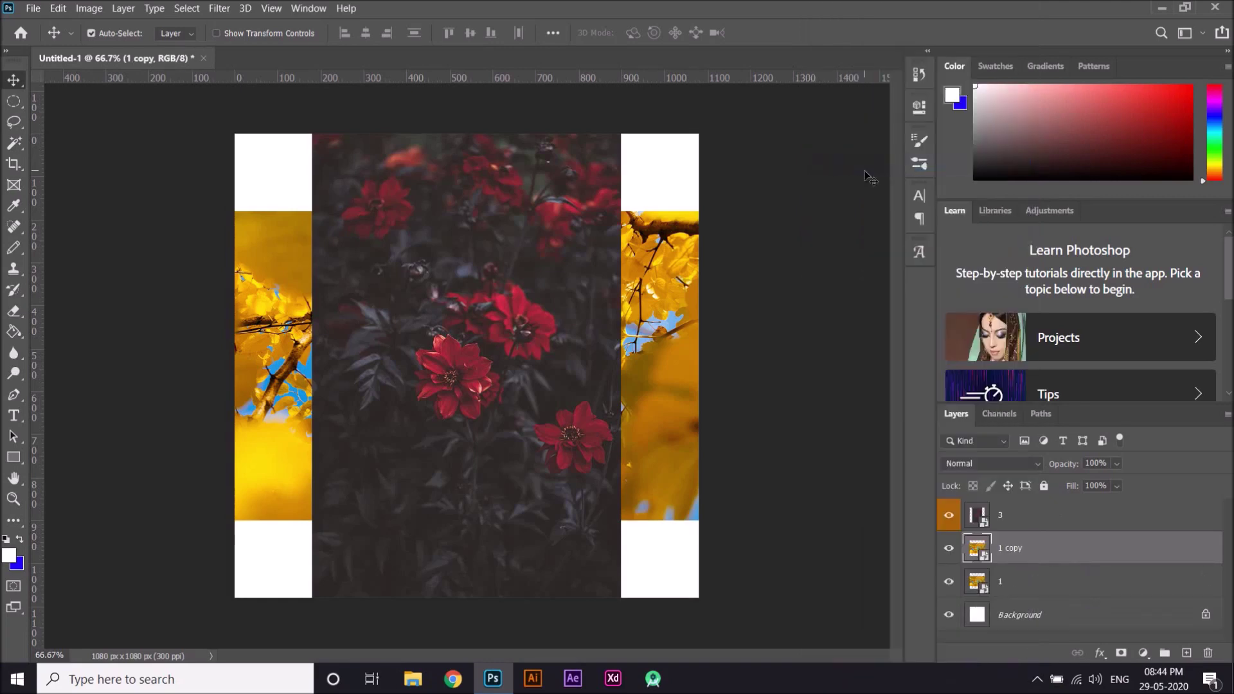
{"action": "key", "text": "ctrl+z"}
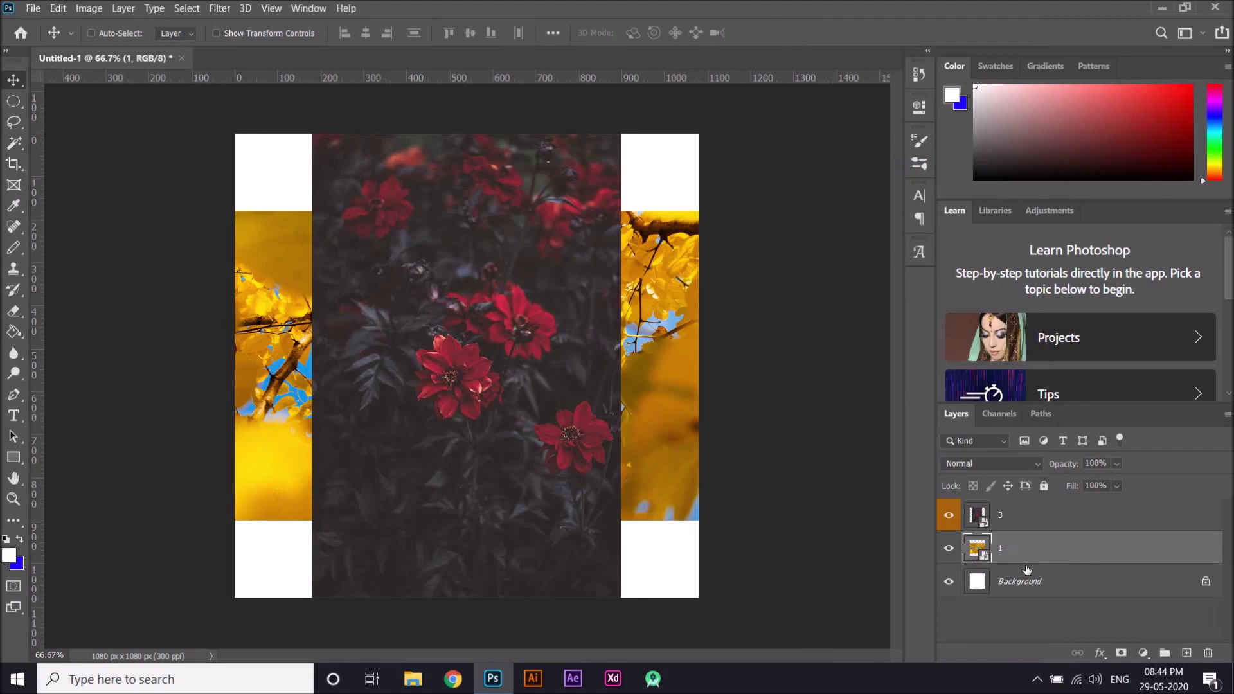
- View the contents of layer 1's smart object twice, returning to Untitled-1 and closing 1.psb each time
{"action": "right_click", "coordinate": [1020, 555]}
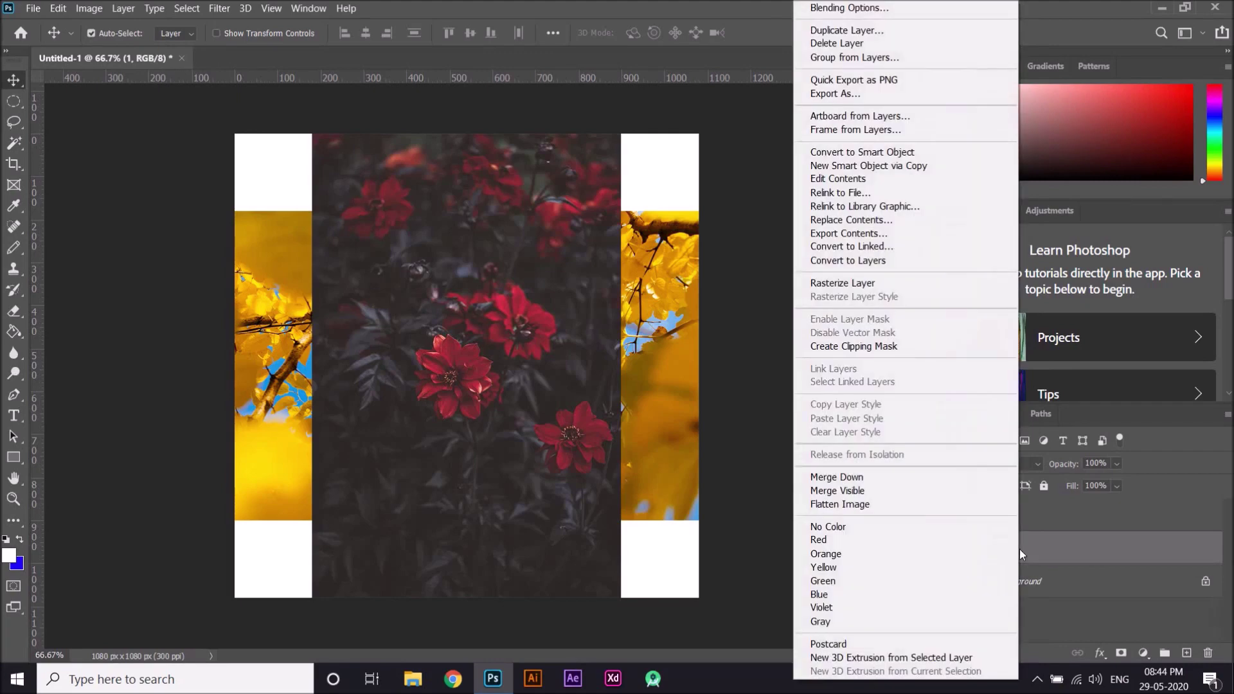
{"action": "left_click", "coordinate": [886, 177]}
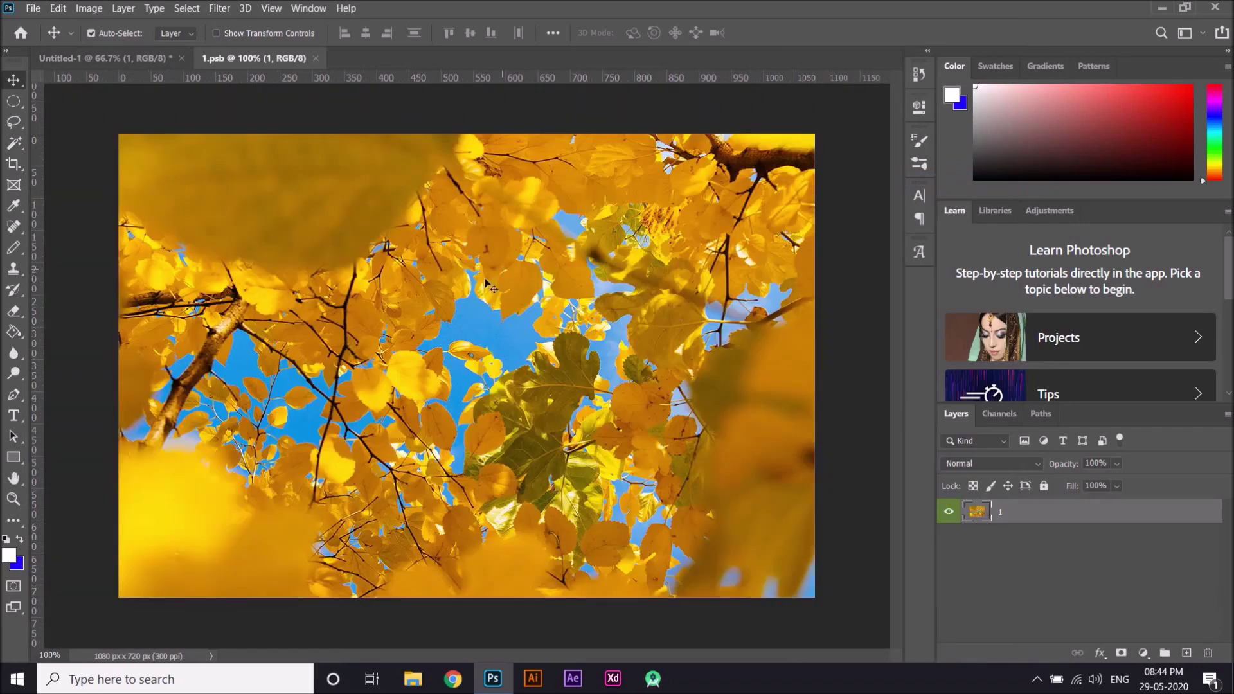
{"action": "left_click", "coordinate": [122, 59]}
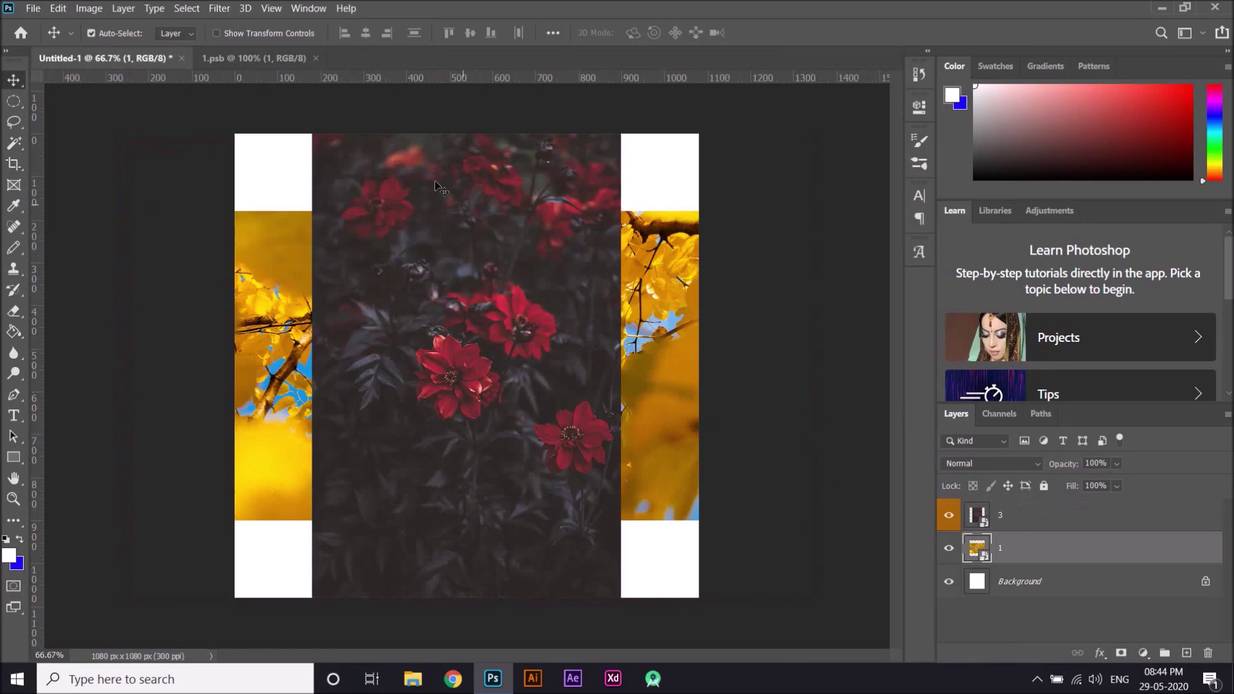
{"action": "left_click", "coordinate": [316, 58]}
{"action": "right_click", "coordinate": [1020, 541]}
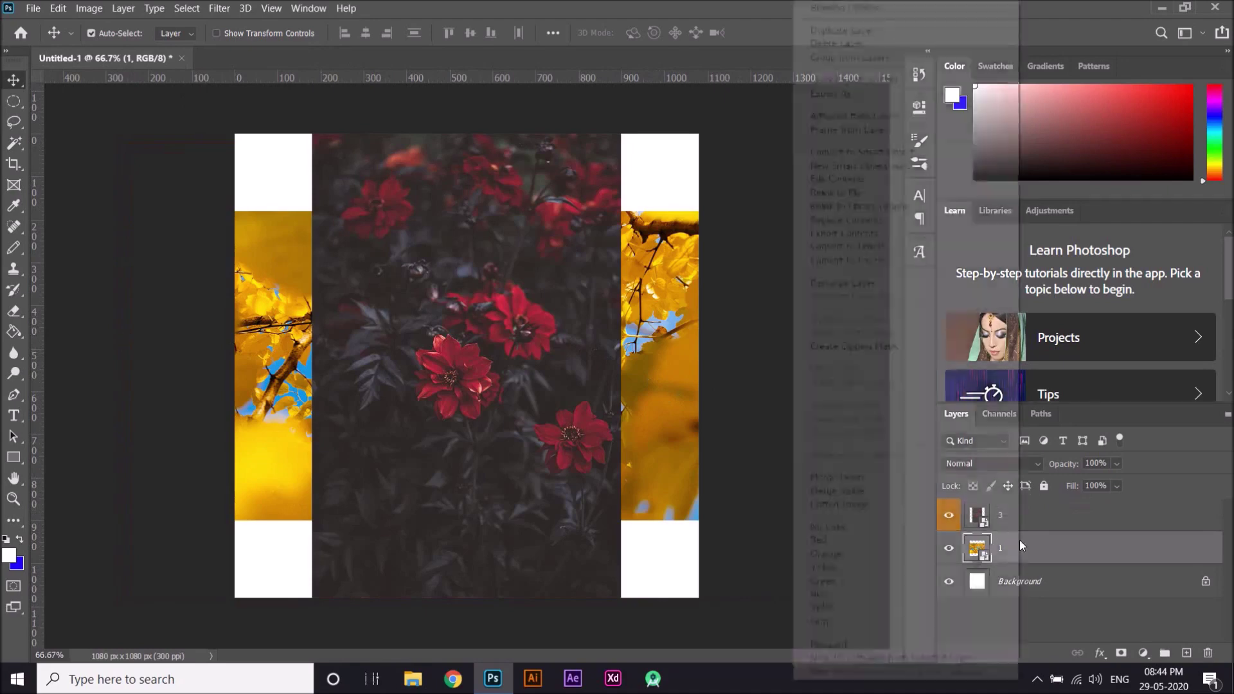
{"action": "left_click", "coordinate": [844, 180]}
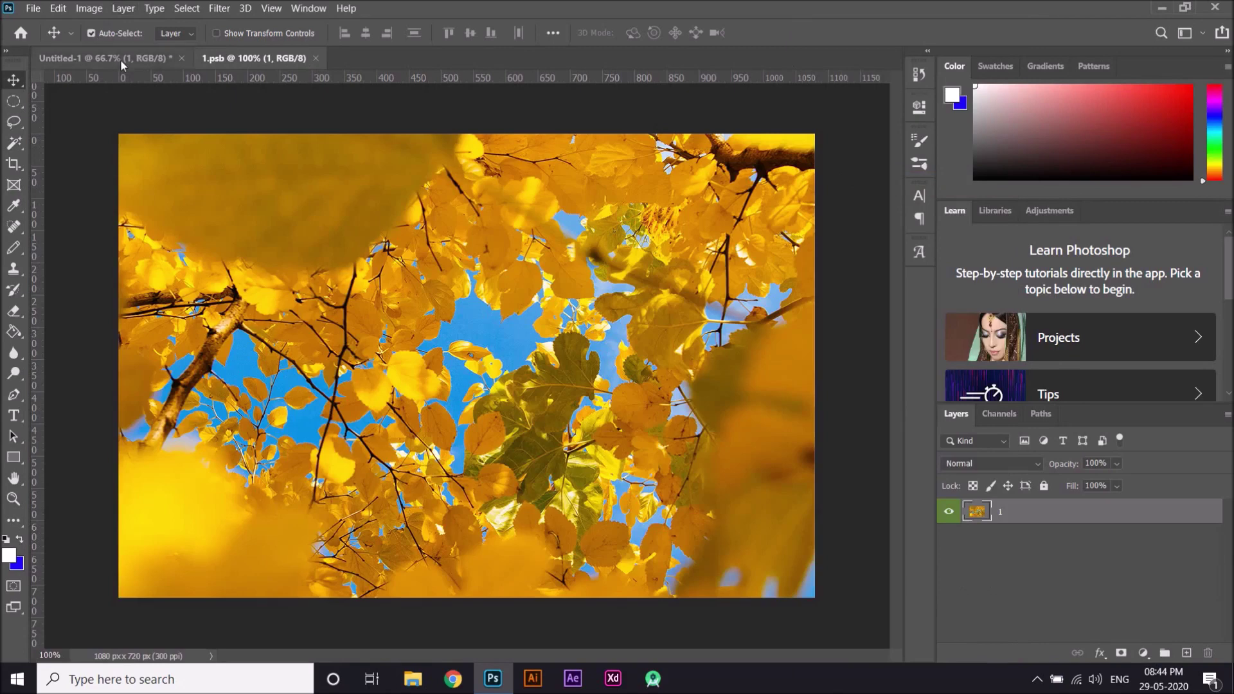
{"action": "left_click", "coordinate": [122, 63]}
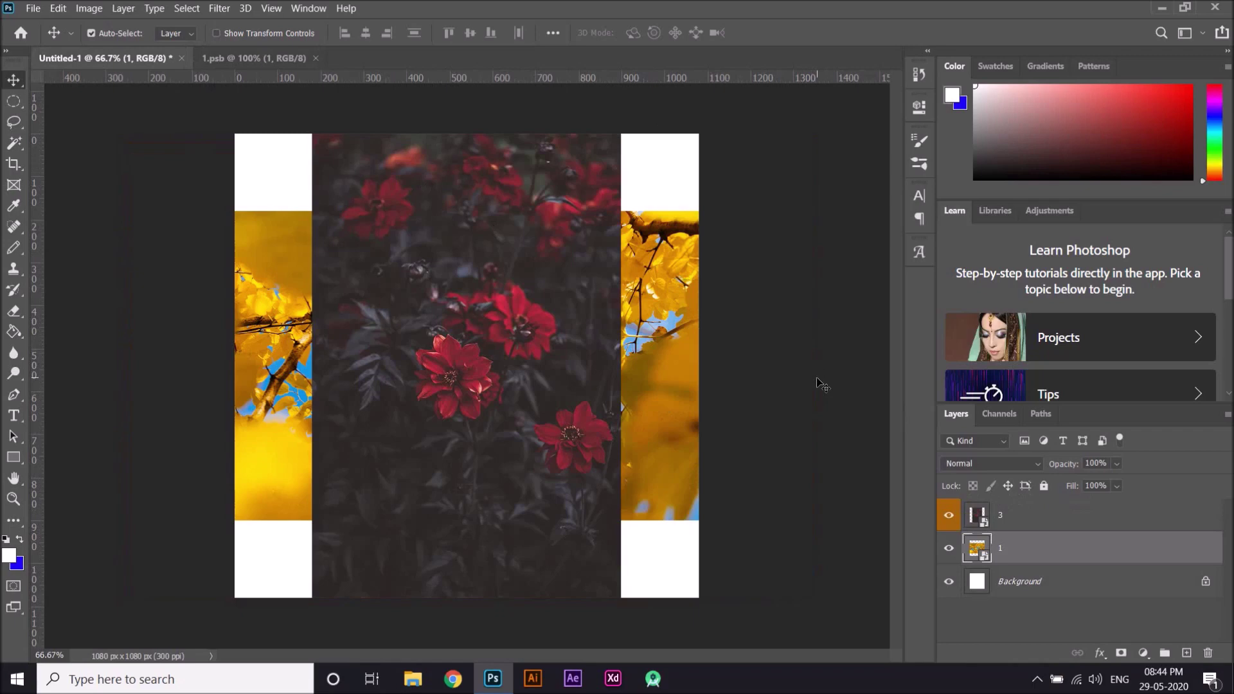
{"action": "left_click", "coordinate": [315, 58]}
- Open the contents of layer 1's smart object for editing as 1.psb
{"action": "right_click", "coordinate": [1011, 555]}
{"action": "left_click", "coordinate": [1065, 608]}
{"action": "right_click", "coordinate": [1026, 551]}
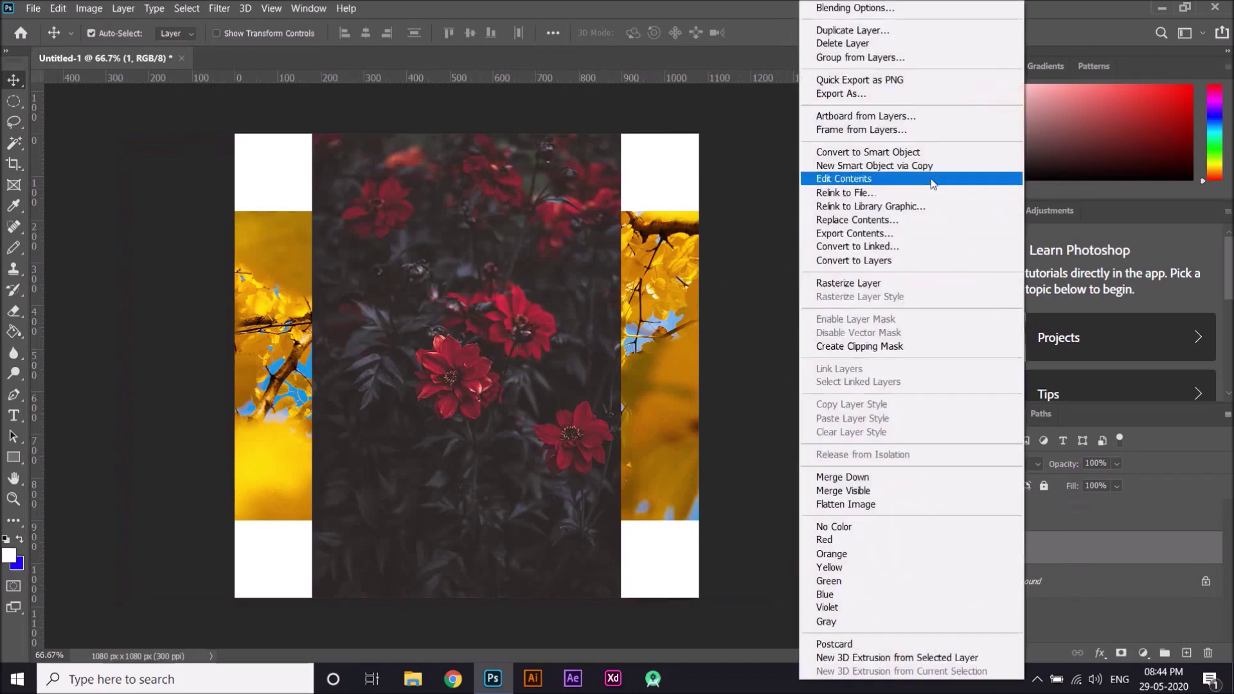
{"action": "left_click", "coordinate": [878, 183]}
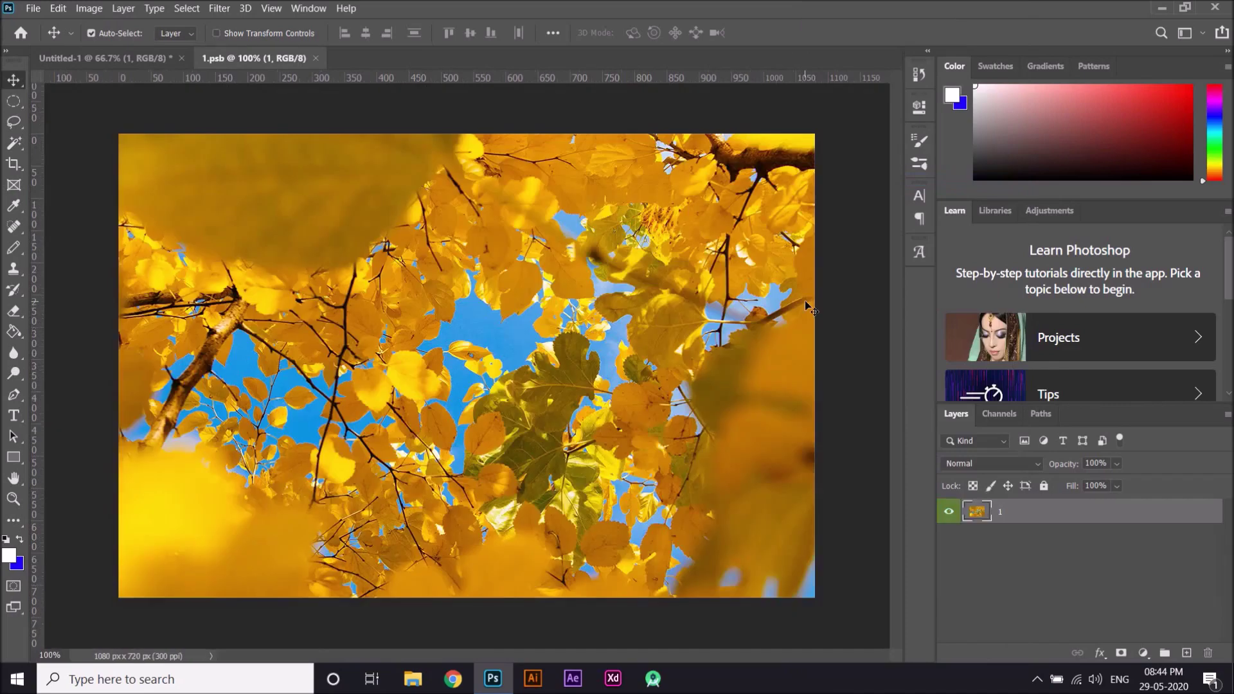
{"action": "left_click", "coordinate": [150, 56]}
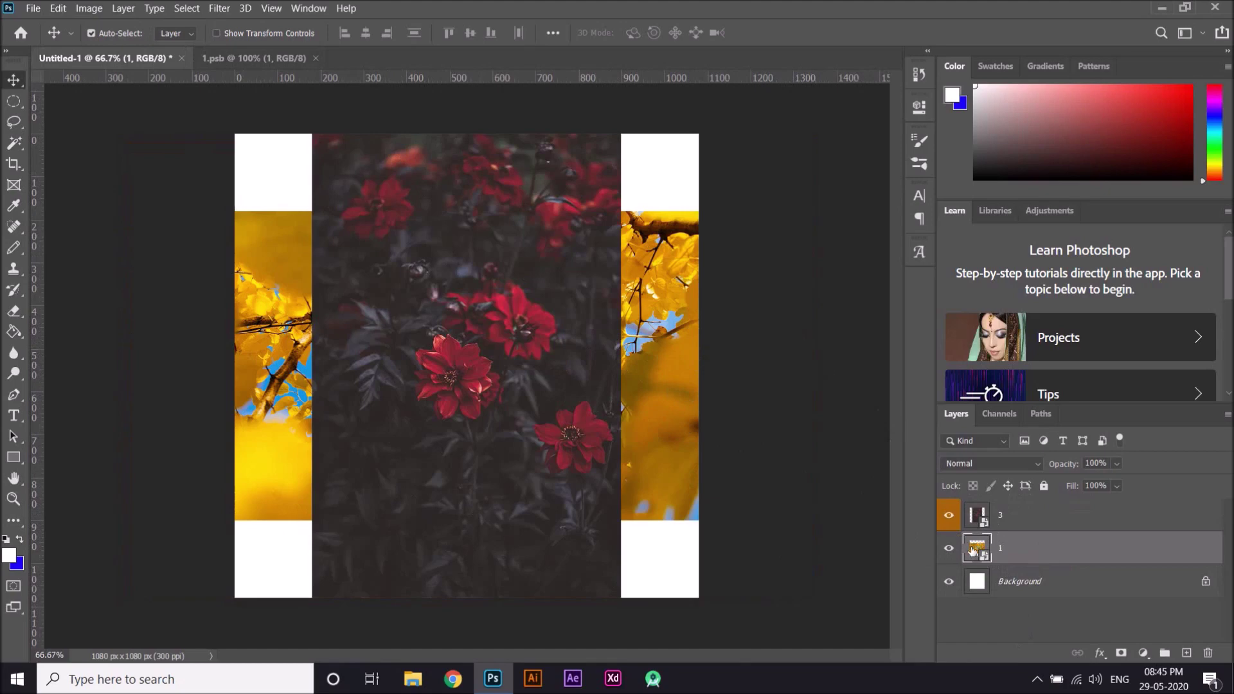
{"action": "right_click", "coordinate": [1034, 539]}
{"action": "left_click", "coordinate": [873, 179]}
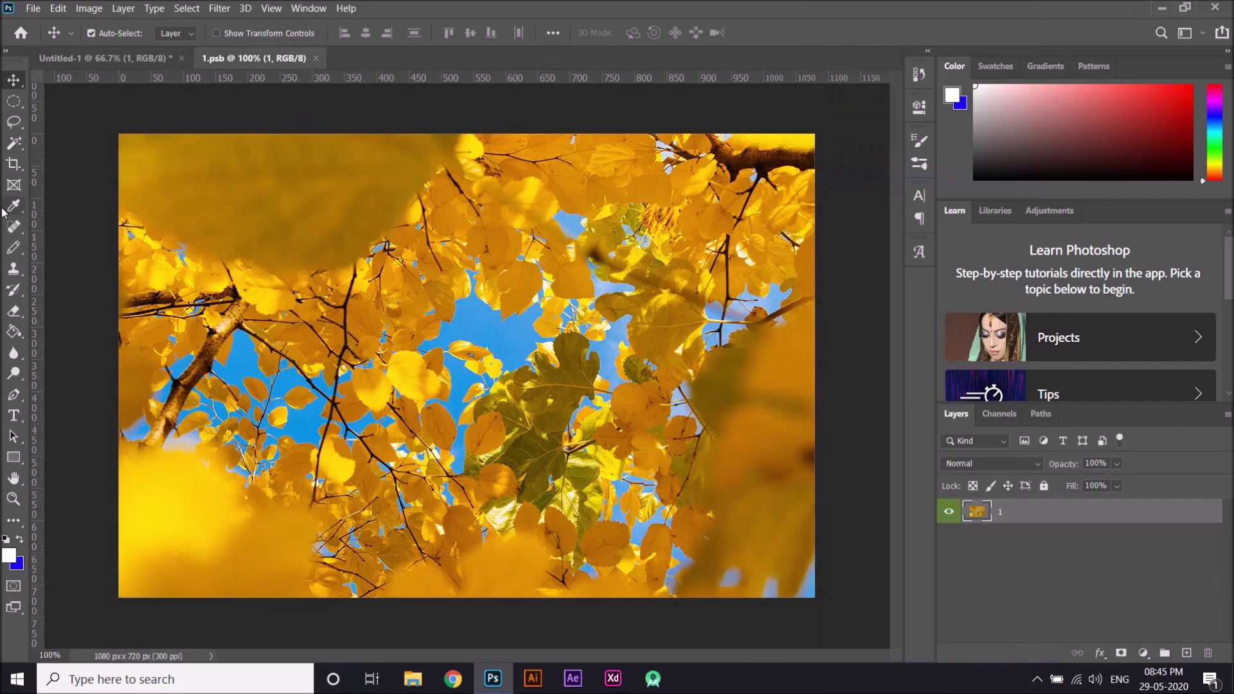
- Paint white speckles across the leaves image in 1.psb with the Brush tool
{"action": "left_click_drag", "start_coordinate": [11, 251], "coordinate": [77, 250]}
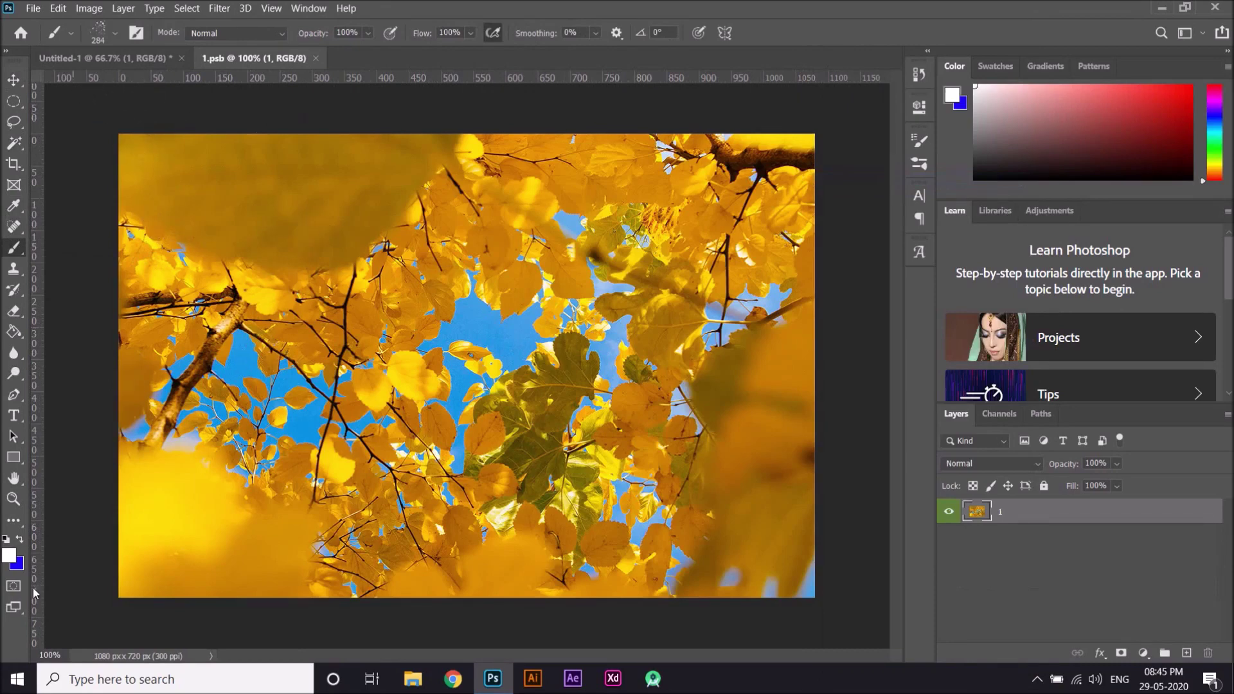
{"action": "left_click", "coordinate": [263, 334]}
{"action": "mouse_move", "coordinate": [270, 335]}
{"action": "left_mouse_down"}
{"action": "mouse_move", "coordinate": [427, 325]}
{"action": "mouse_move", "coordinate": [512, 350]}
{"action": "mouse_move", "coordinate": [403, 459]}
{"action": "mouse_move", "coordinate": [646, 423]}
{"action": "mouse_move", "coordinate": [720, 394]}
{"action": "mouse_move", "coordinate": [755, 249]}
{"action": "mouse_move", "coordinate": [763, 302]}
{"action": "mouse_move", "coordinate": [634, 491]}
{"action": "mouse_move", "coordinate": [691, 517]}
{"action": "left_mouse_up"}
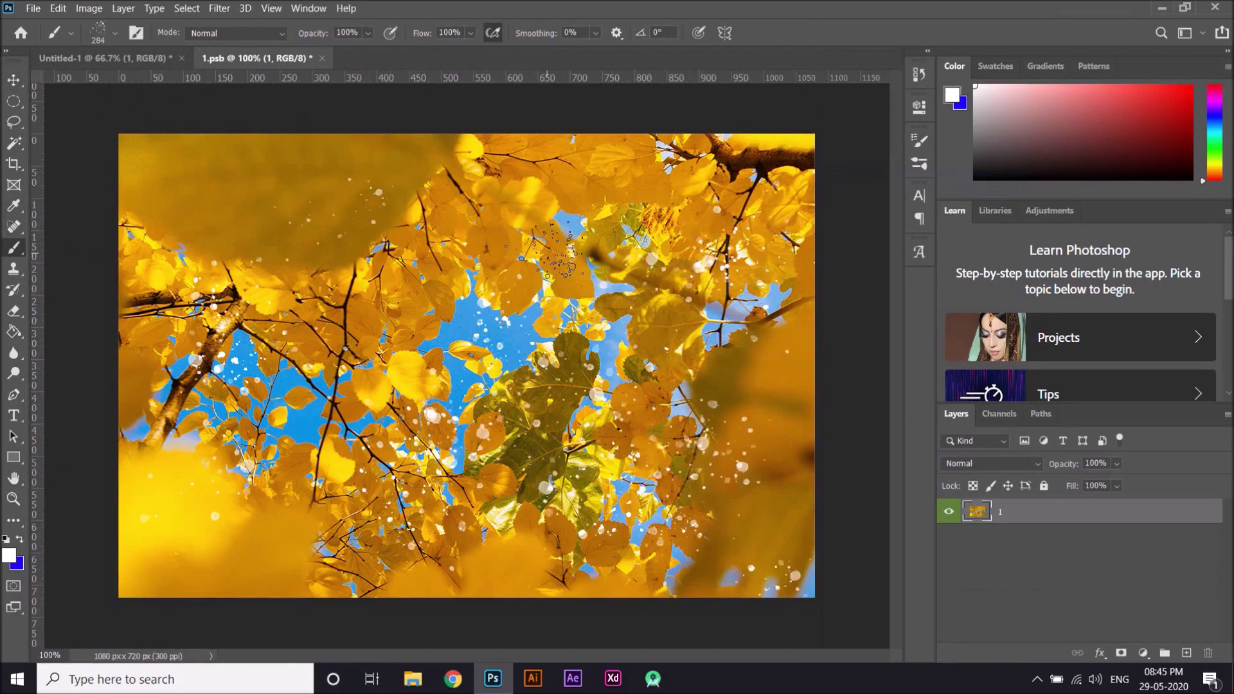
{"action": "left_click_drag", "start_coordinate": [283, 174], "coordinate": [231, 187]}
{"action": "mouse_move", "coordinate": [228, 405]}
{"action": "left_mouse_down"}
{"action": "mouse_move", "coordinate": [254, 504]}
{"action": "mouse_move", "coordinate": [558, 400]}
{"action": "mouse_move", "coordinate": [742, 472]}
{"action": "mouse_move", "coordinate": [739, 302]}
{"action": "left_mouse_up"}
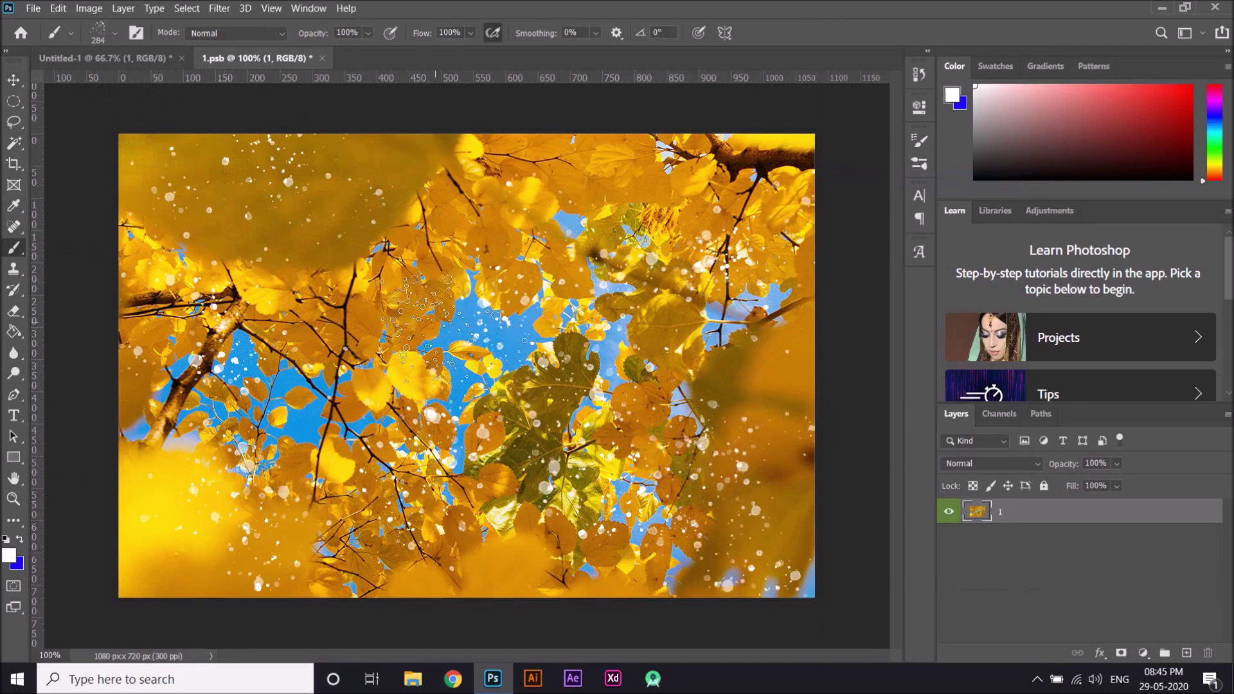
- Hide layer 3 in Untitled-1 to expose the whole leaves image, and return to the 1.psb document
{"action": "left_click", "coordinate": [143, 60]}
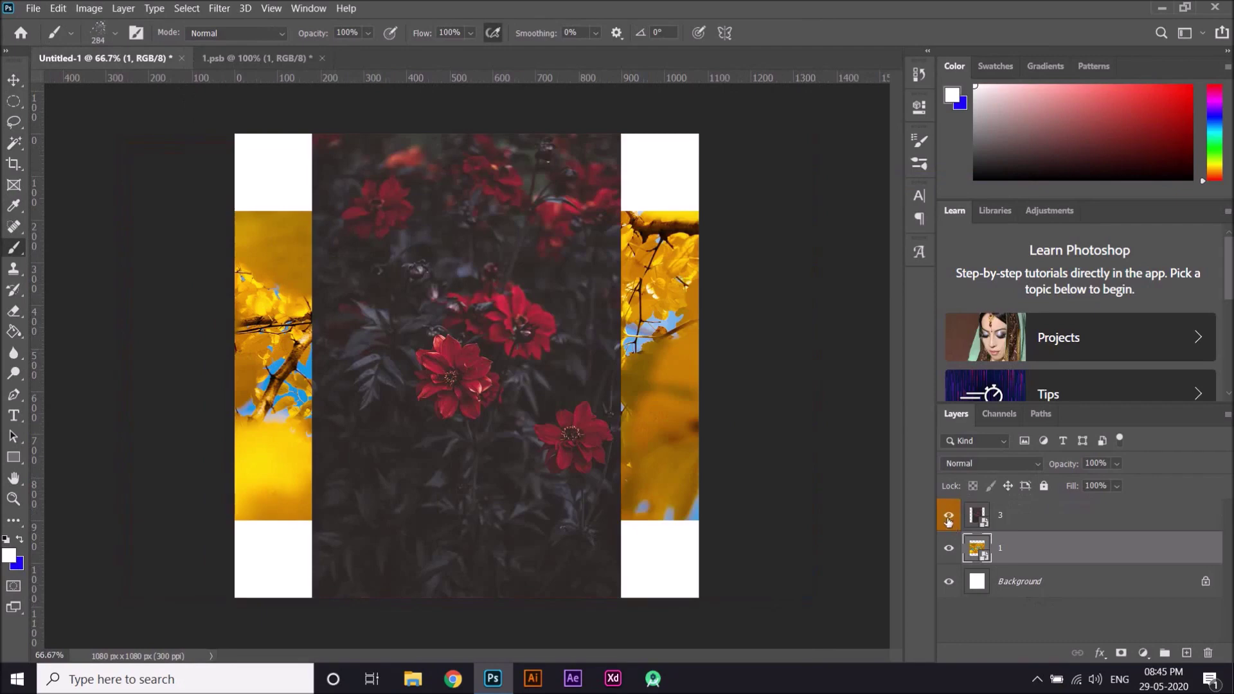
{"action": "left_click", "coordinate": [949, 518]}
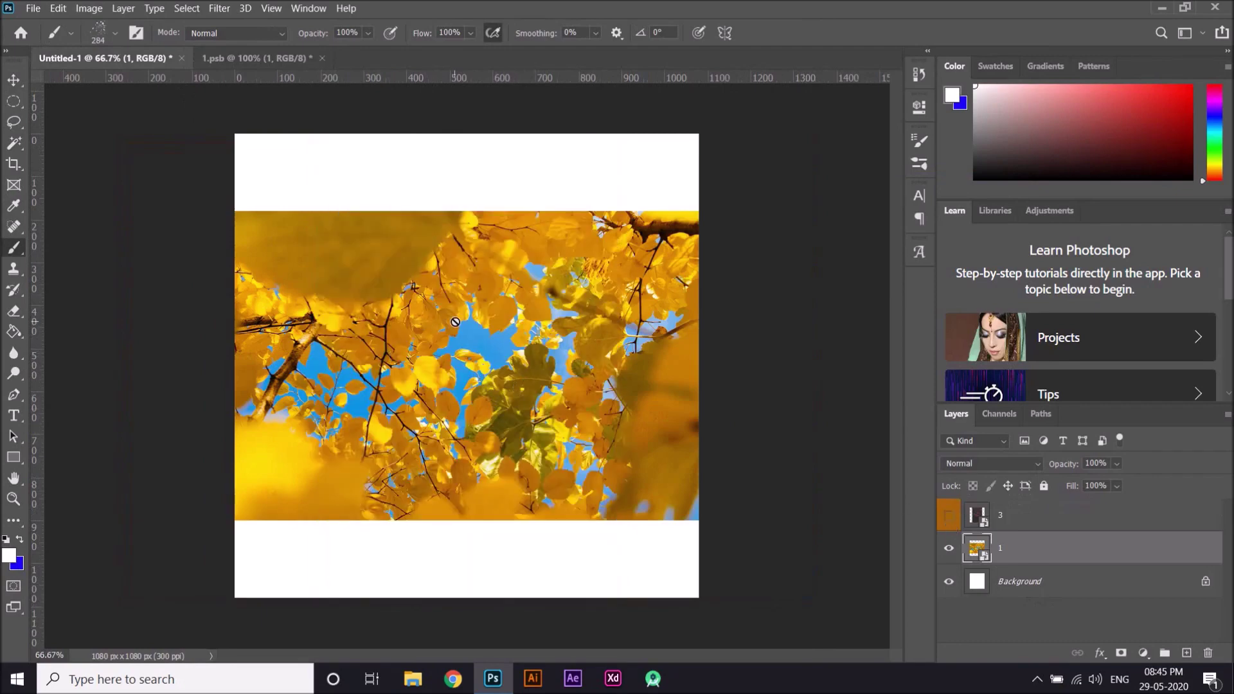
{"action": "left_click", "coordinate": [257, 58]}
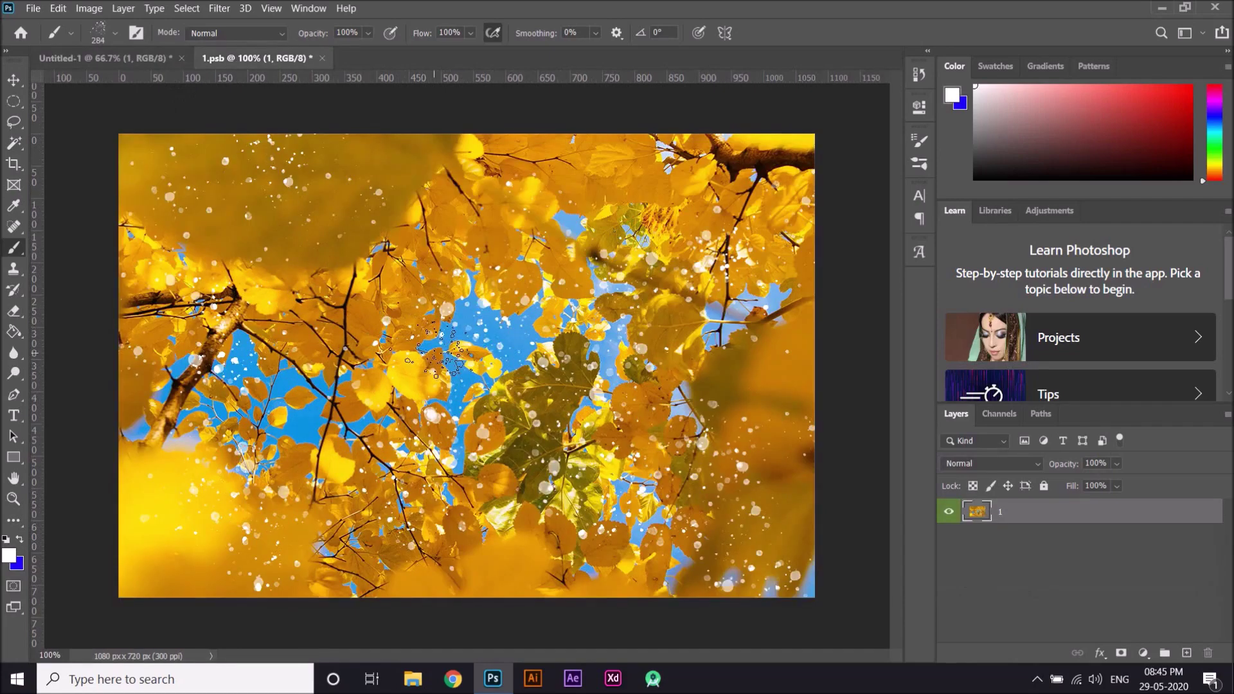
- Save the painted 1.psb contents to update the smart object, and switch back to Untitled-1
{"action": "key", "text": "v"}
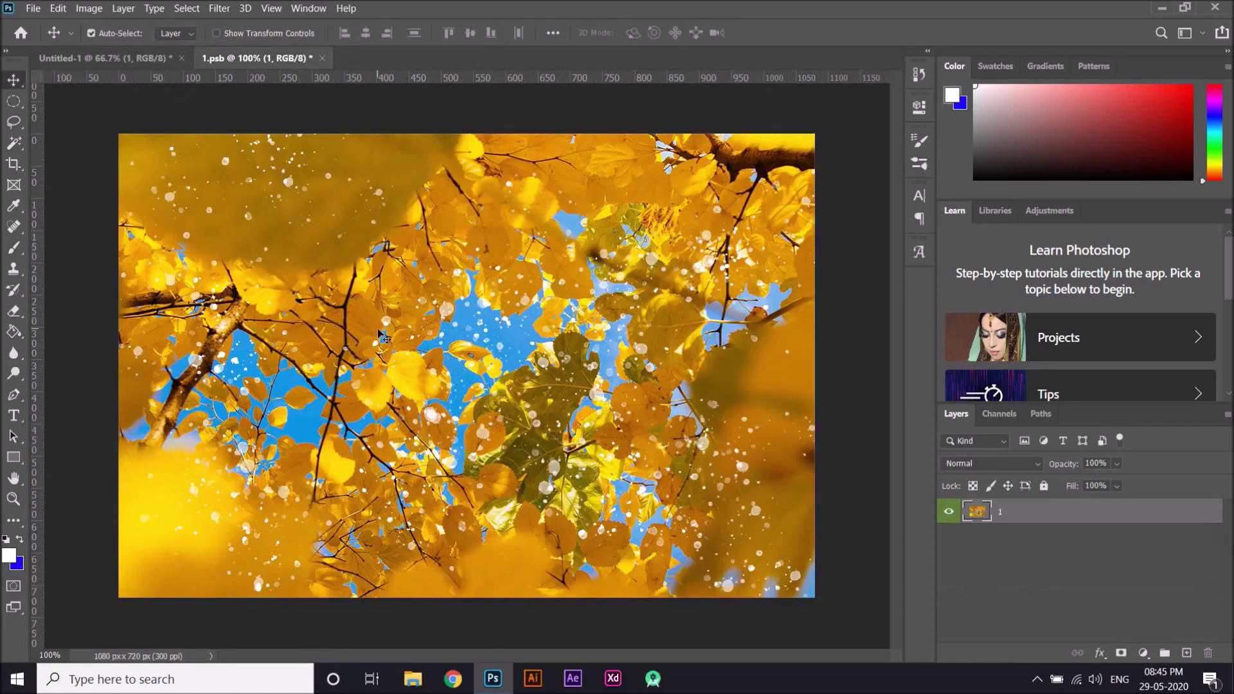
{"action": "key", "text": "ctrl"}
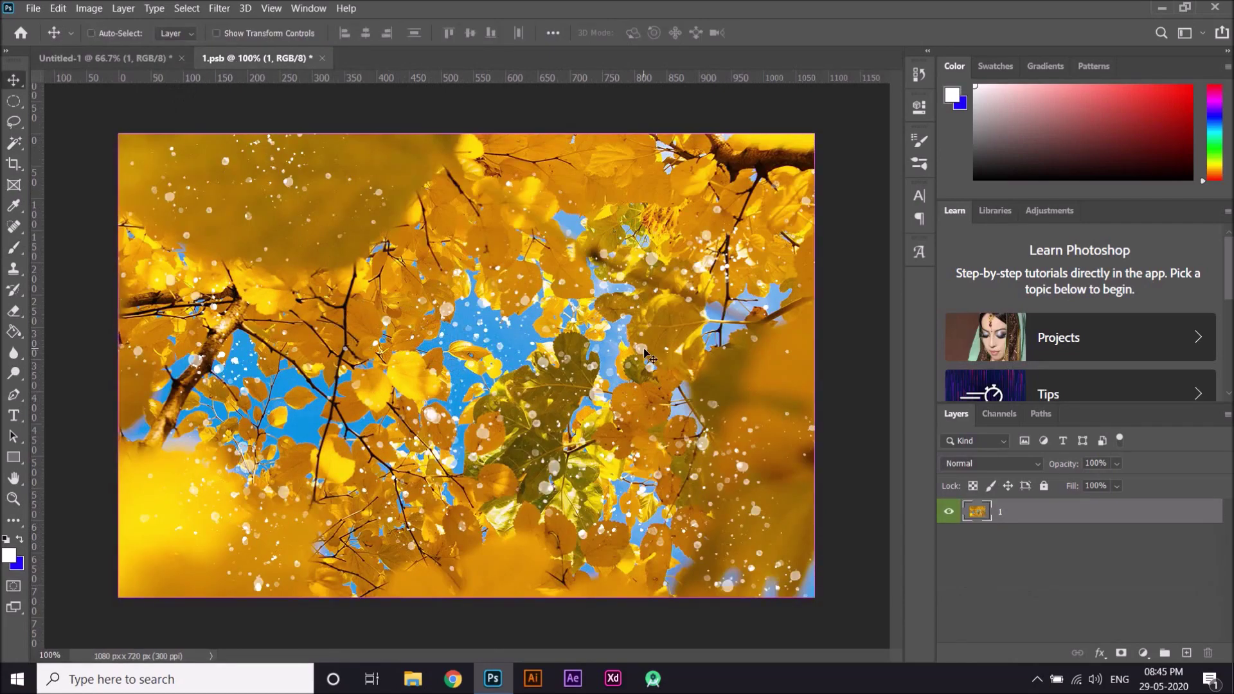
{"action": "key", "text": "ctrl+s"}
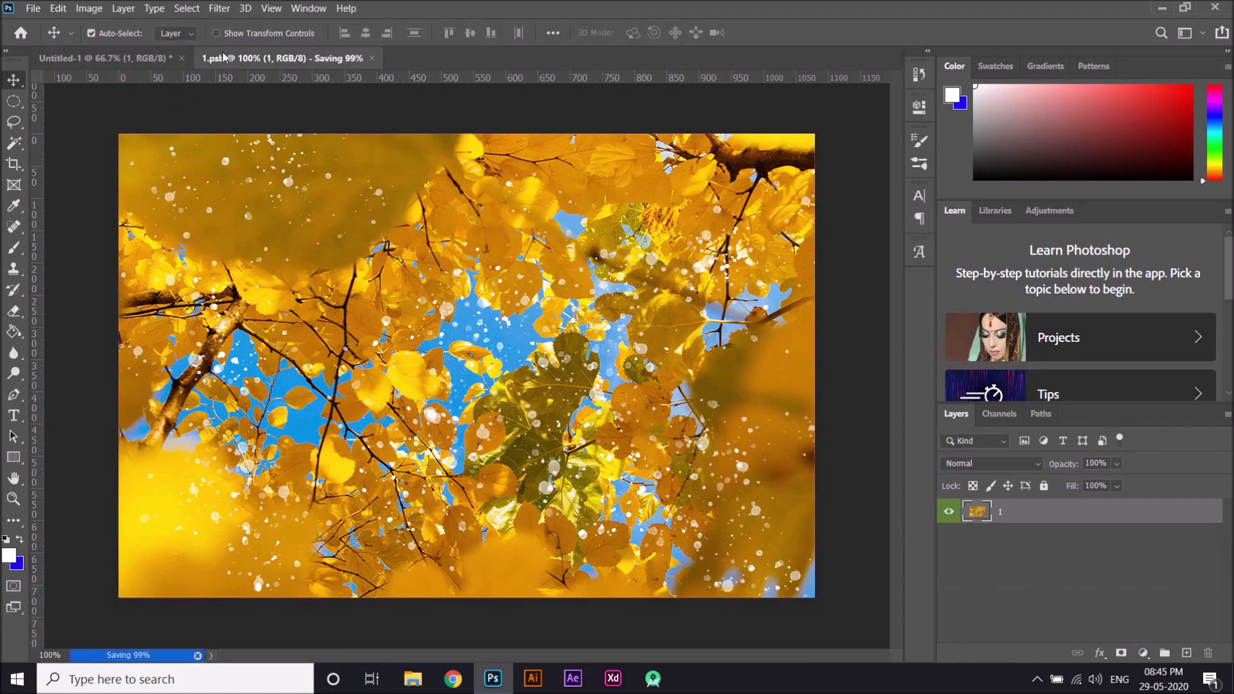
{"action": "left_click", "coordinate": [148, 58]}
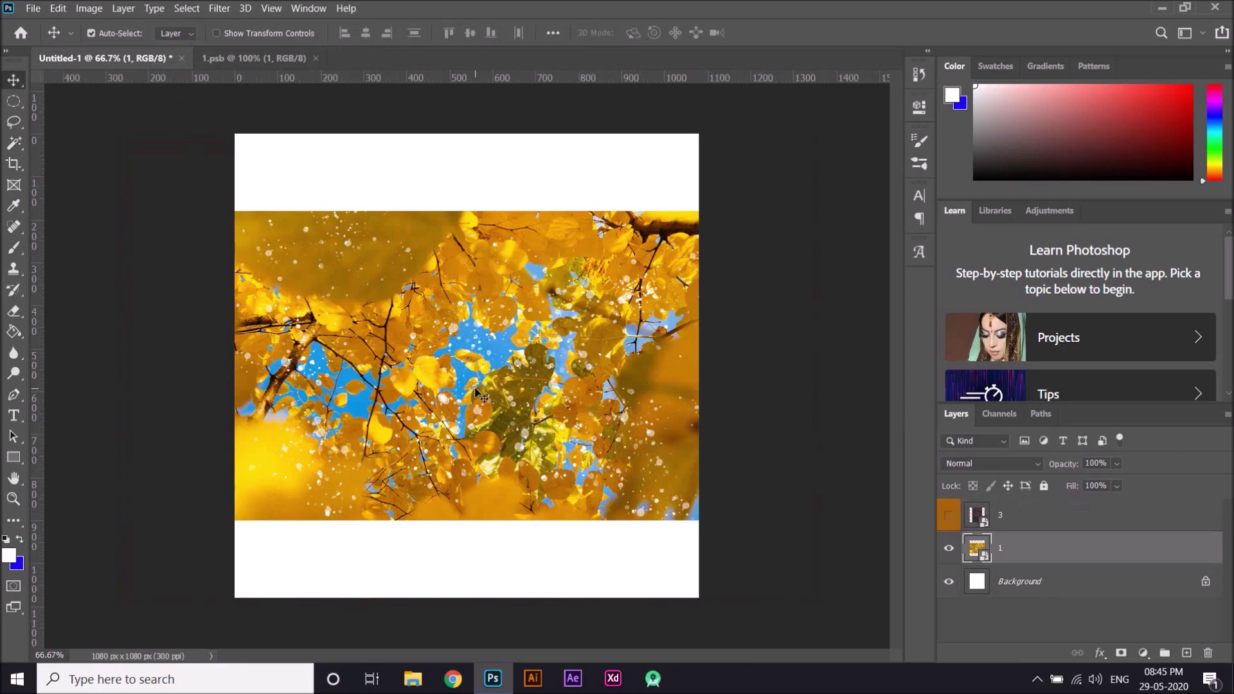
- View the painted leaves in the 1.psb document, and return to Untitled-1
{"action": "left_click", "coordinate": [221, 60]}
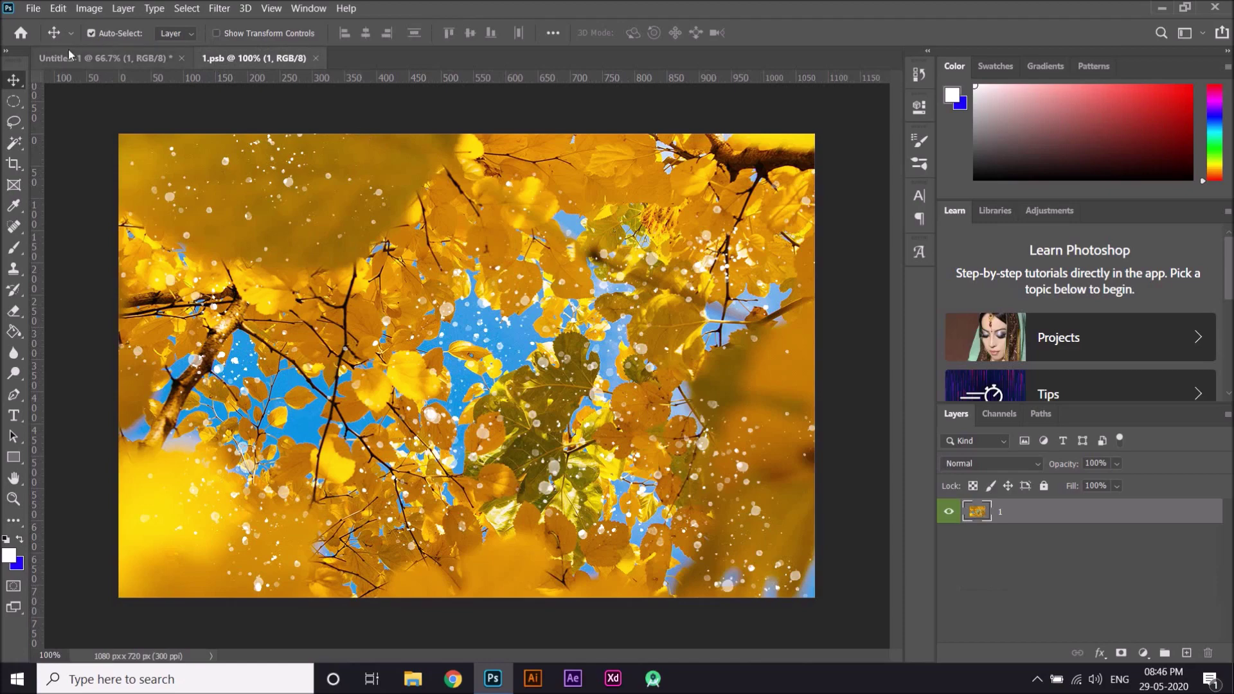
{"action": "left_click", "coordinate": [127, 61]}
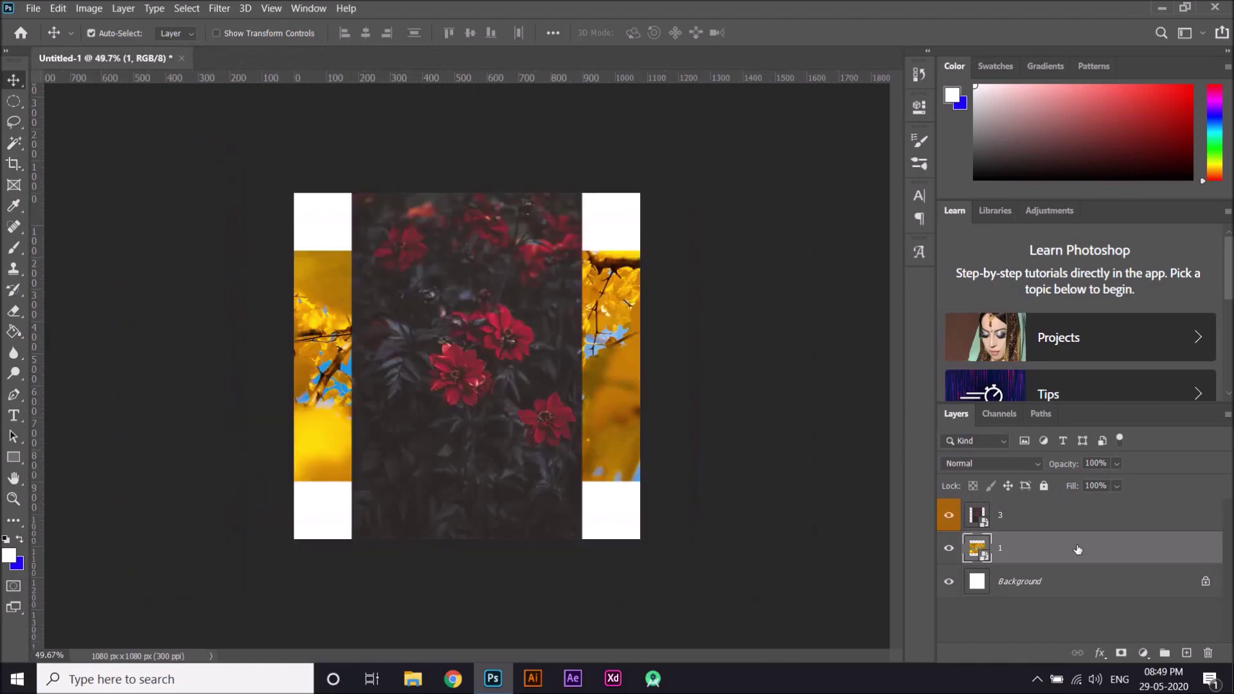
- Relink layer 1's smart object to the landscape image file 2 in the Tutorial-7 folder
{"action": "right_click", "coordinate": [1077, 544]}
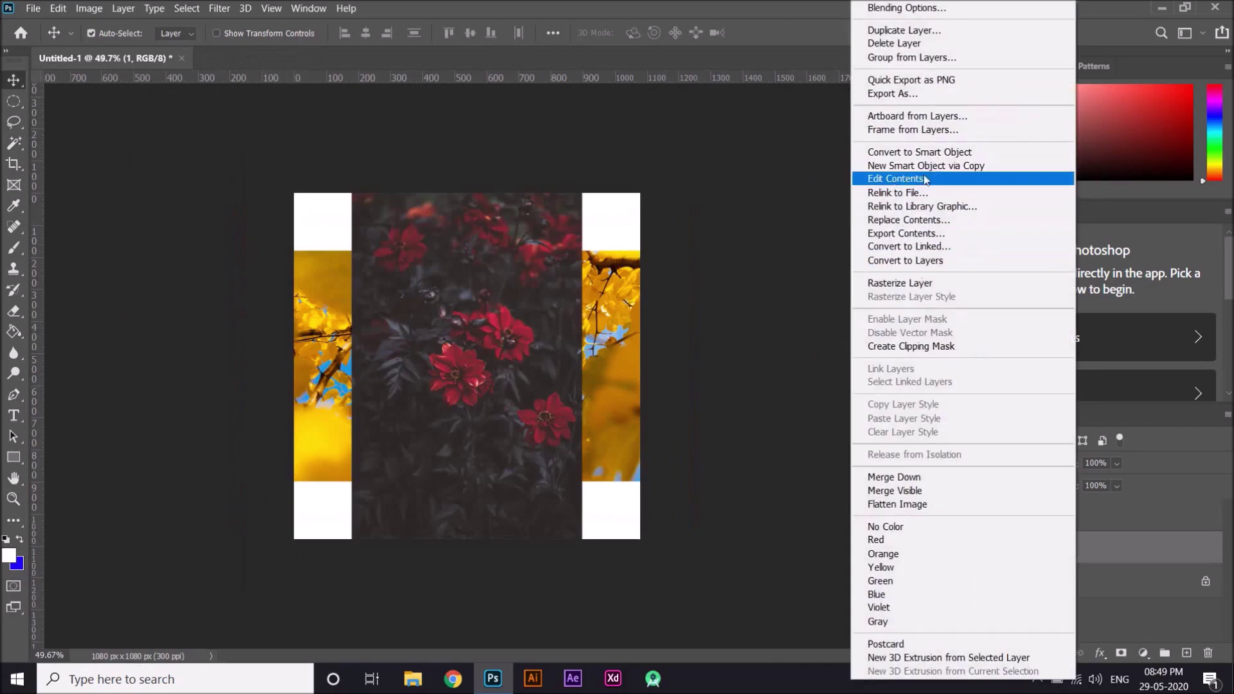
{"action": "left_click", "coordinate": [891, 194]}
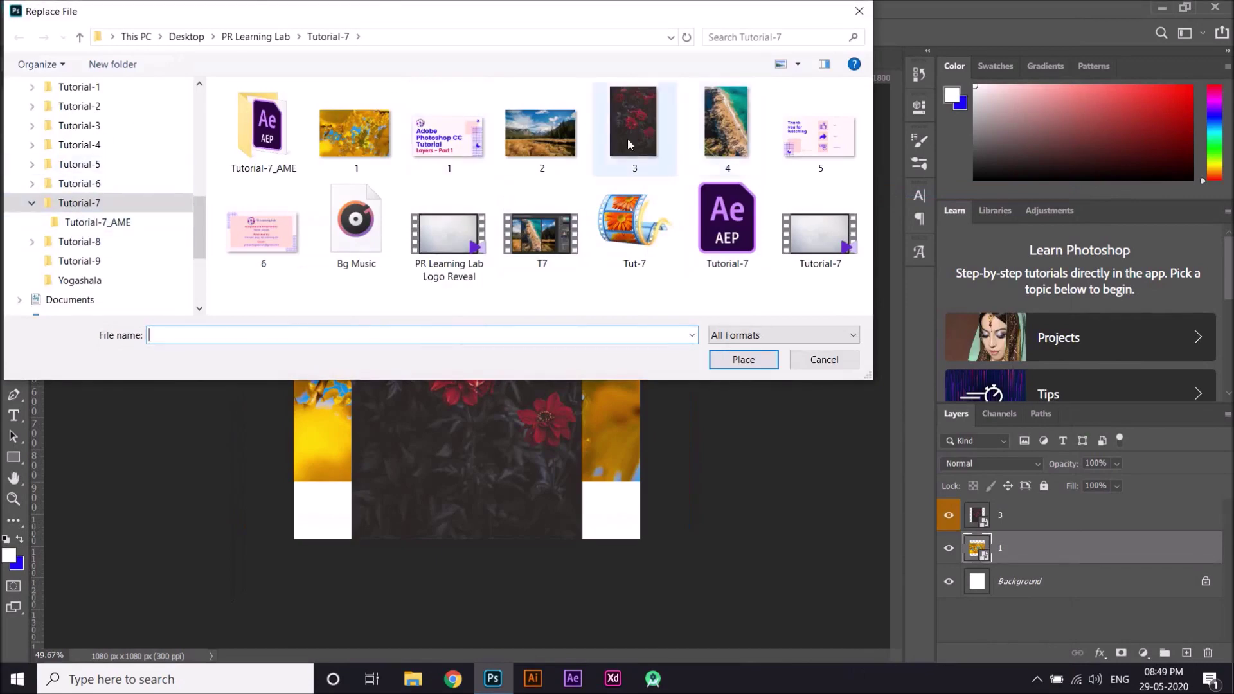
{"action": "left_click", "coordinate": [553, 135]}
{"action": "left_click", "coordinate": [743, 361]}
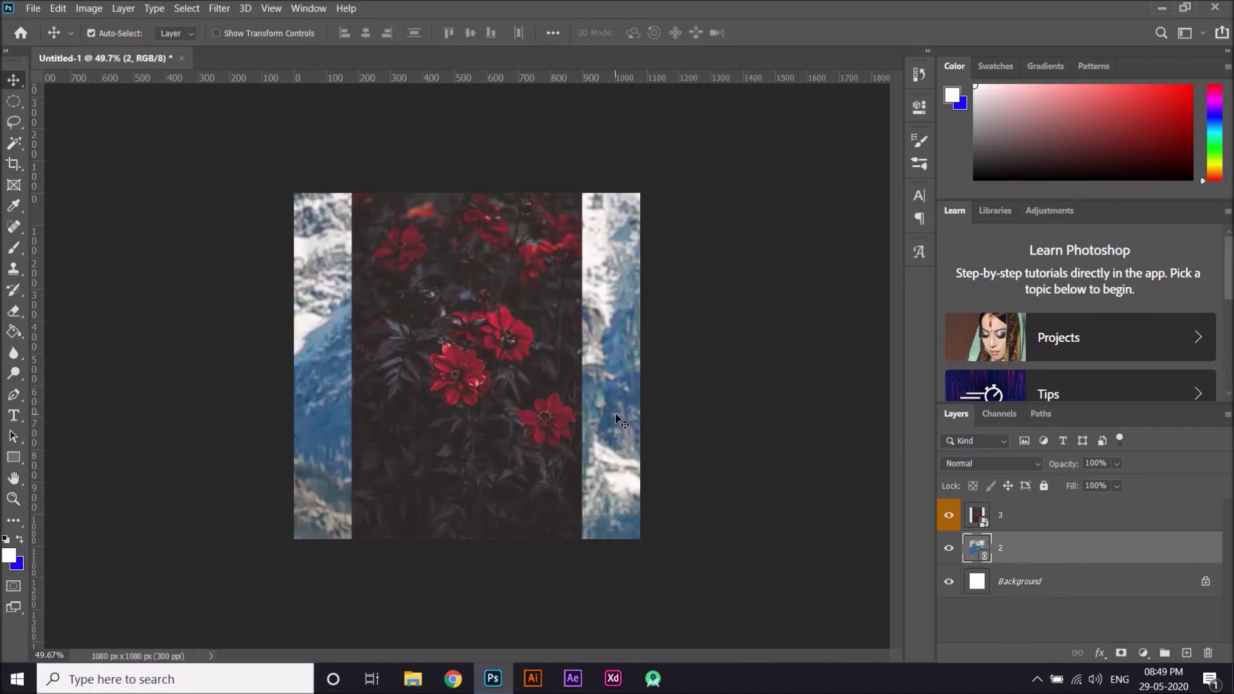
- Scale the oversized landscape image down about its centre to roughly the canvas width, and undo the scaling and relinking
{"action": "key", "text": "ctrl+t"}
{"action": "key", "text": "ctrl+0"}
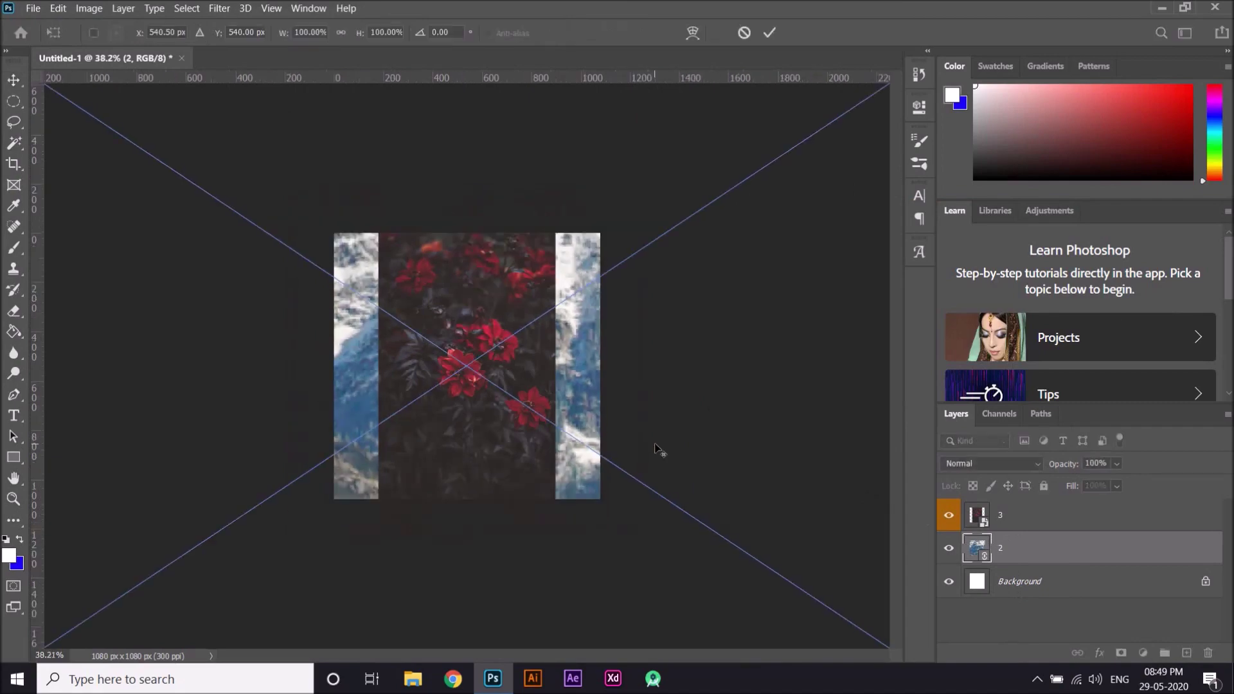
{"action": "key", "text": "ctrl+minus"}
{"action": "key", "text": "ctrl+minus"}
{"action": "key", "text": "ctrl+0"}
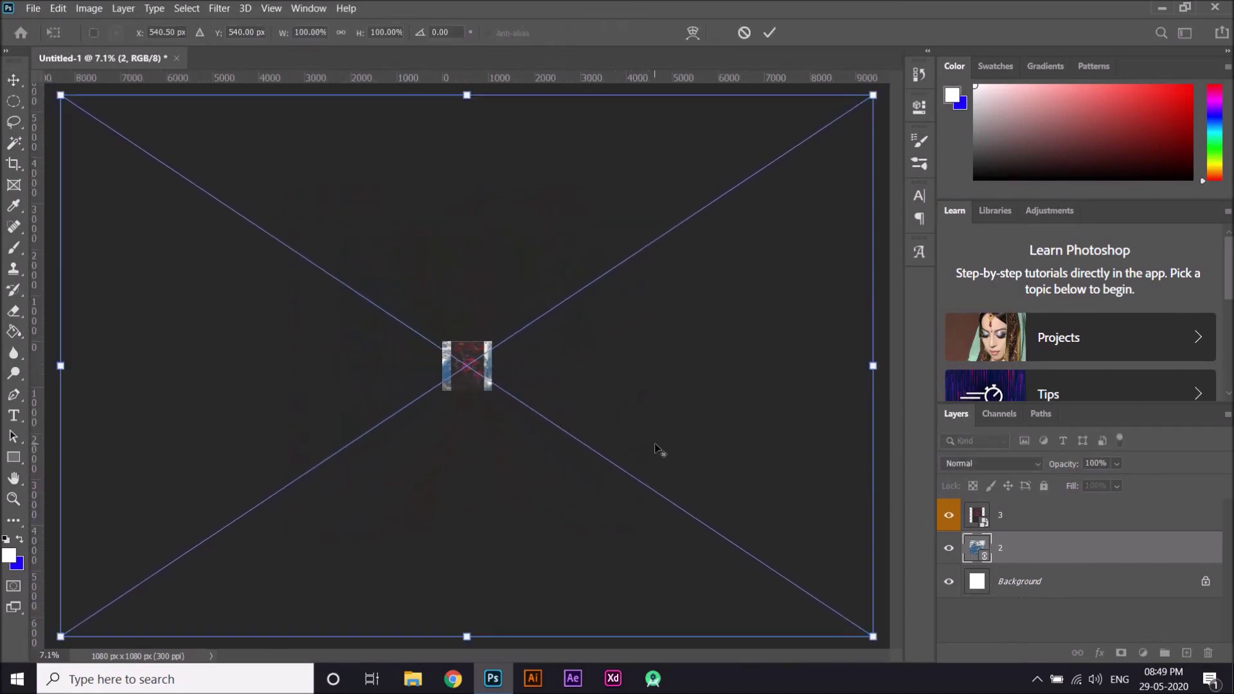
{"action": "key", "text": "ctrl+0"}
{"action": "left_click_drag", "start_coordinate": [779, 594], "coordinate": [487, 388]}
{"action": "key", "text": "Return"}
{"action": "key", "text": "ctrl+plus"}
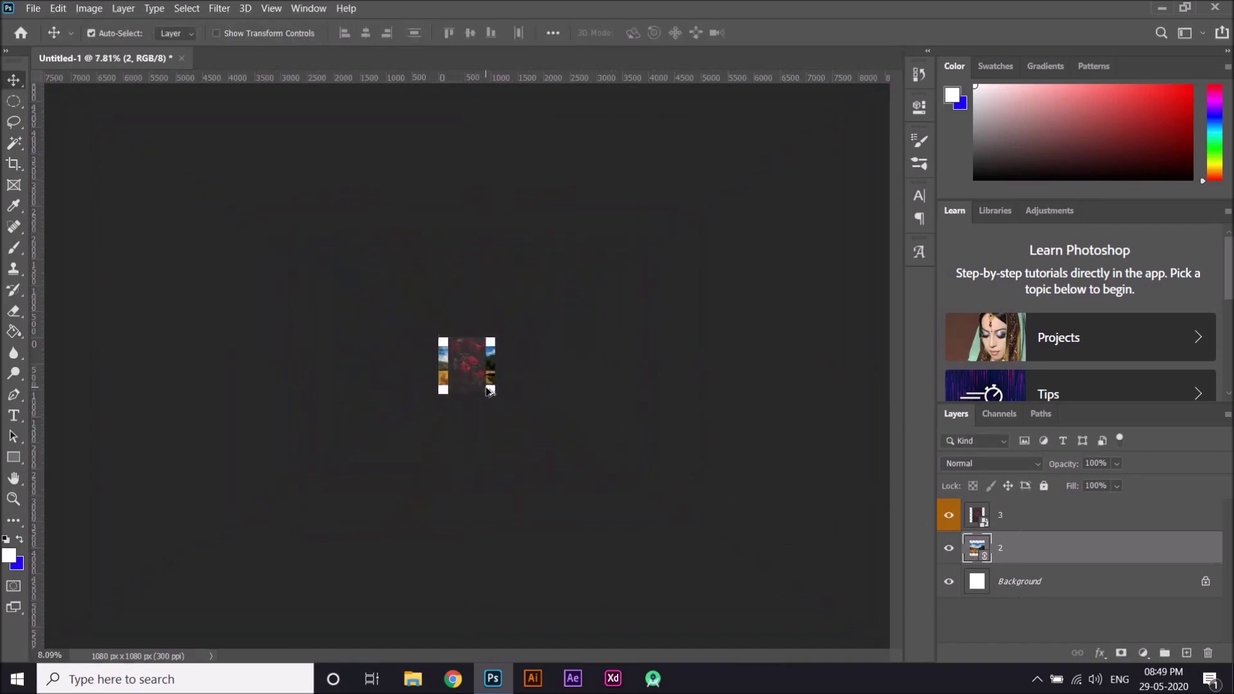
{"action": "scroll", "coordinate": [489, 390], "scroll_direction": "up", "scroll_amount": 10}
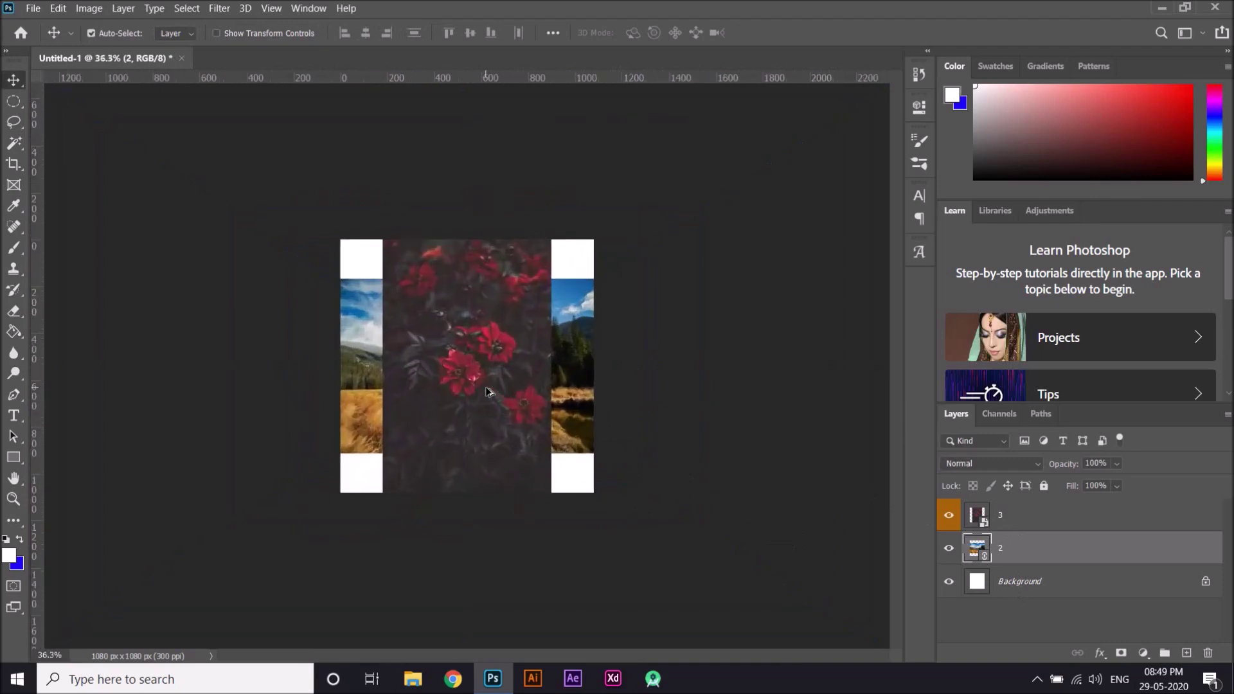
{"action": "scroll", "coordinate": [488, 390], "scroll_direction": "up", "scroll_amount": 2}
{"action": "key", "text": "ctrl"}
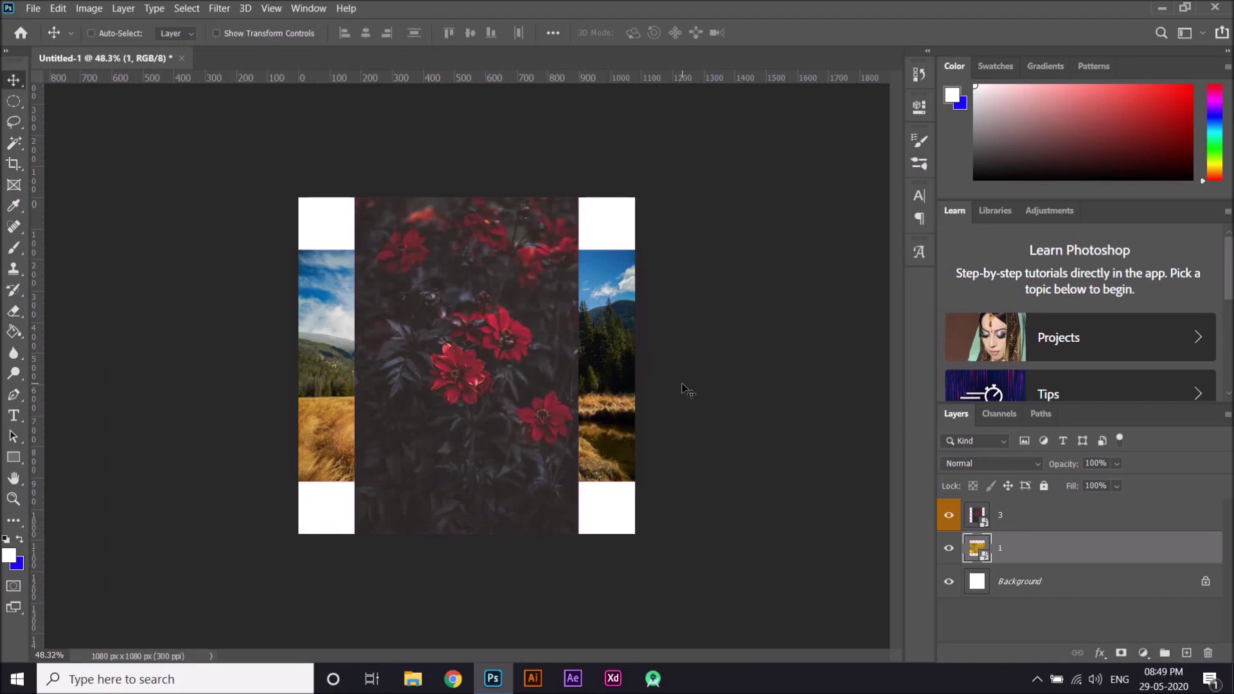
- Look at the Replace Contents file choices for layer 1's smart object, and leave without choosing a file
{"action": "right_click", "coordinate": [1075, 546]}
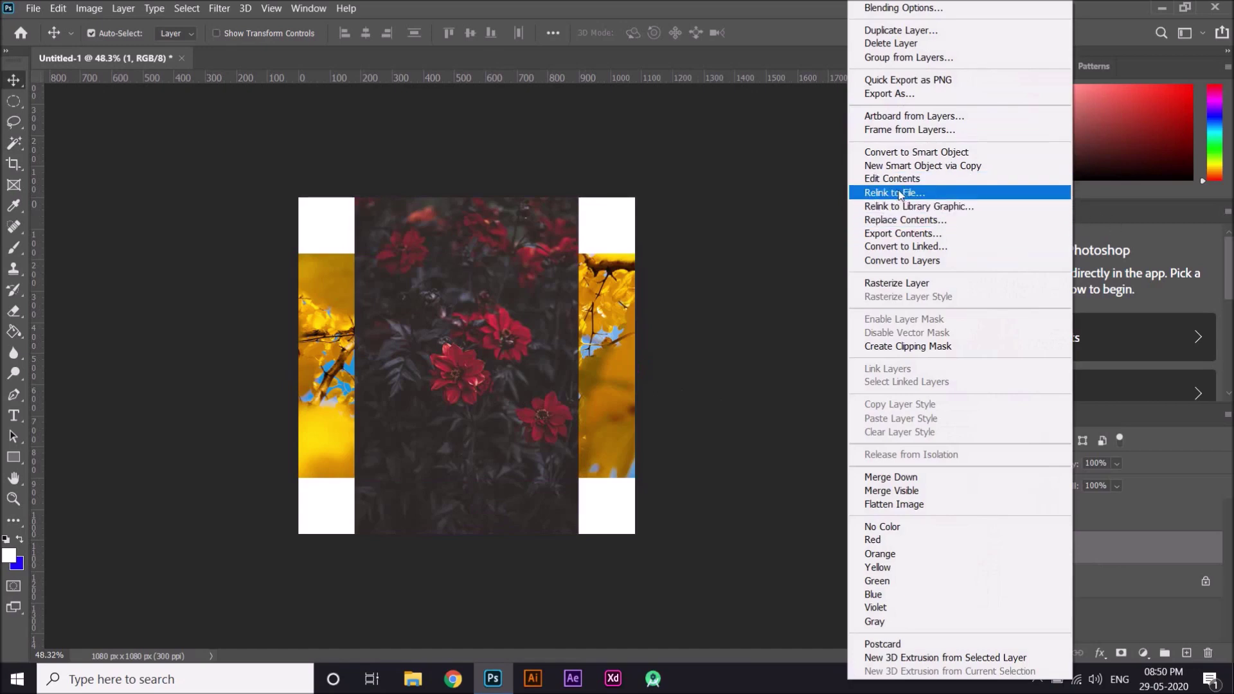
{"action": "left_click", "coordinate": [925, 221]}
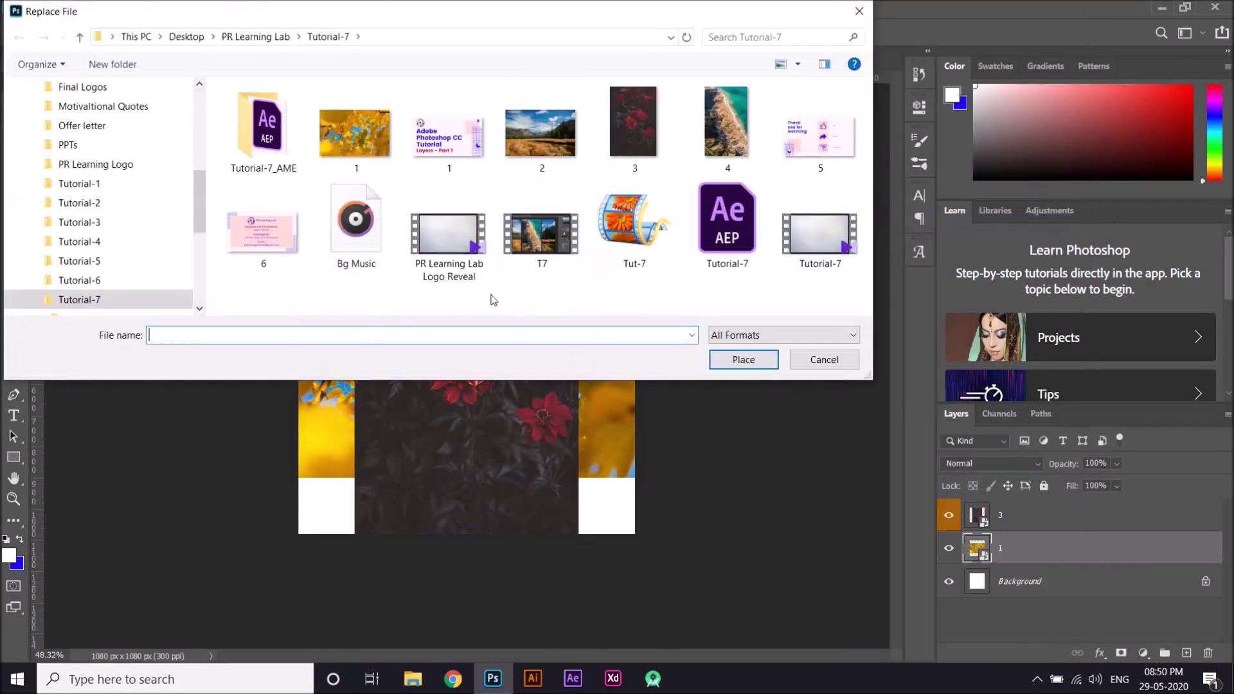
{"action": "left_click", "coordinate": [823, 360]}
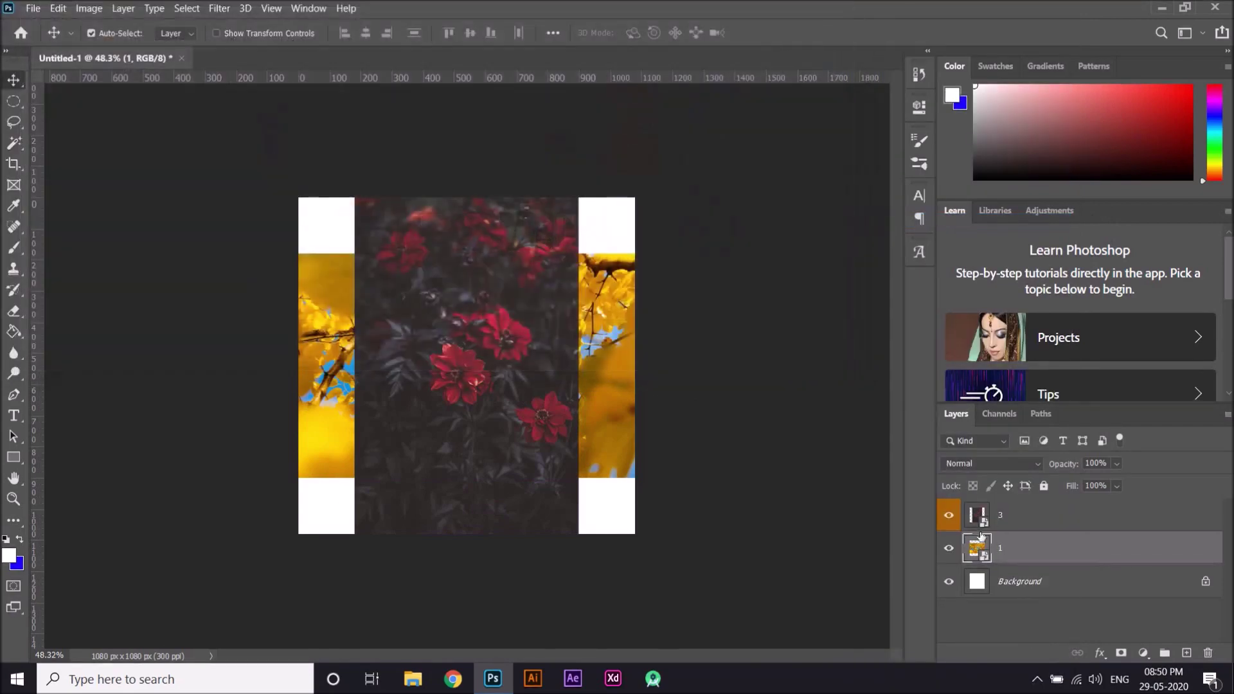
- Check the file type offered for exporting layer 1's smart object contents, and cancel the export
{"action": "right_click", "coordinate": [1041, 552]}
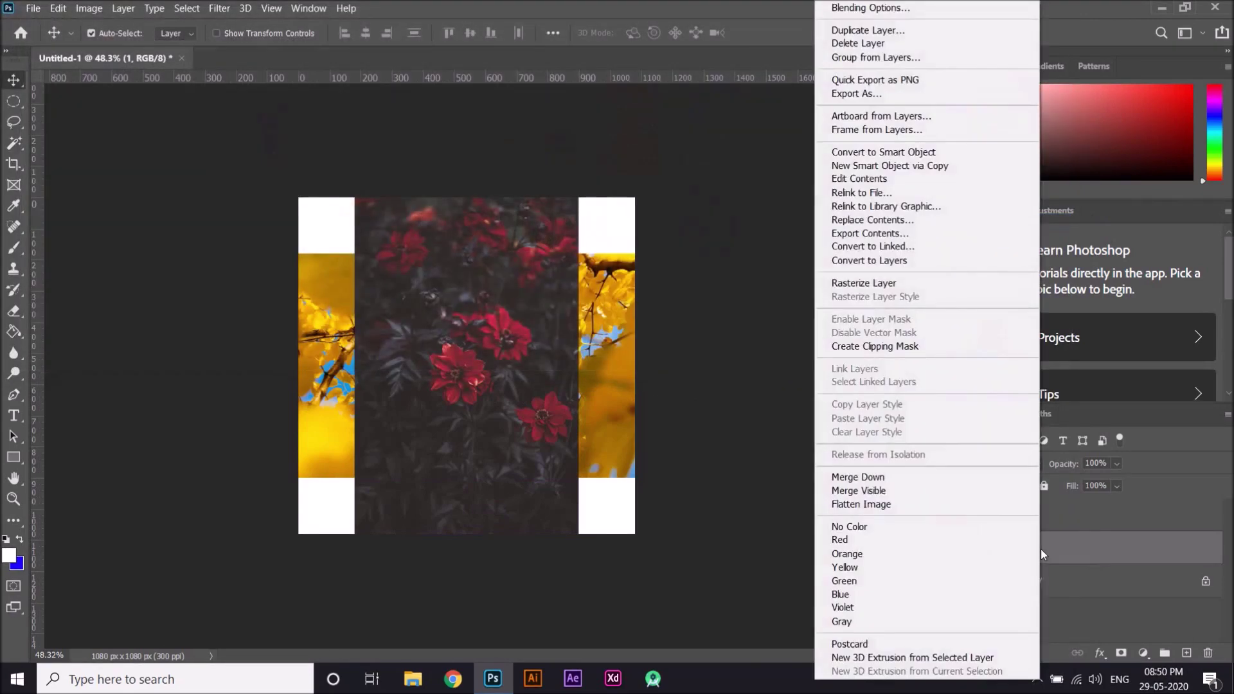
{"action": "left_click", "coordinate": [910, 234]}
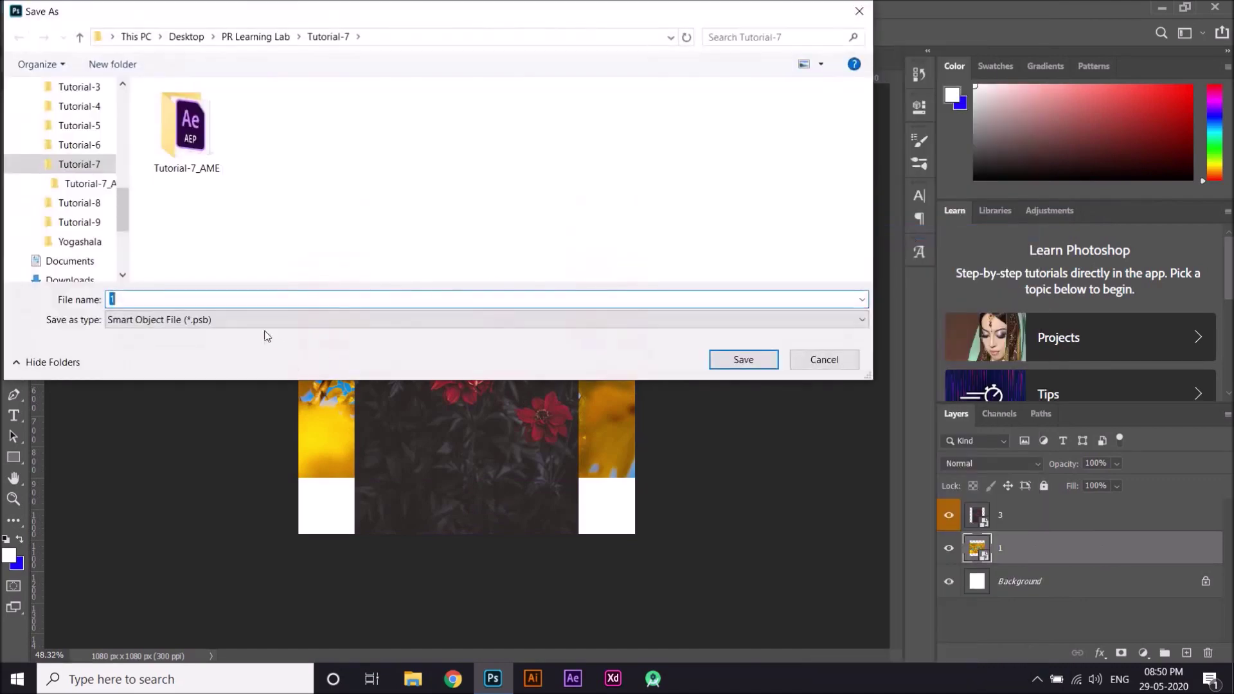
{"action": "left_click", "coordinate": [138, 322]}
{"action": "left_click", "coordinate": [190, 323]}
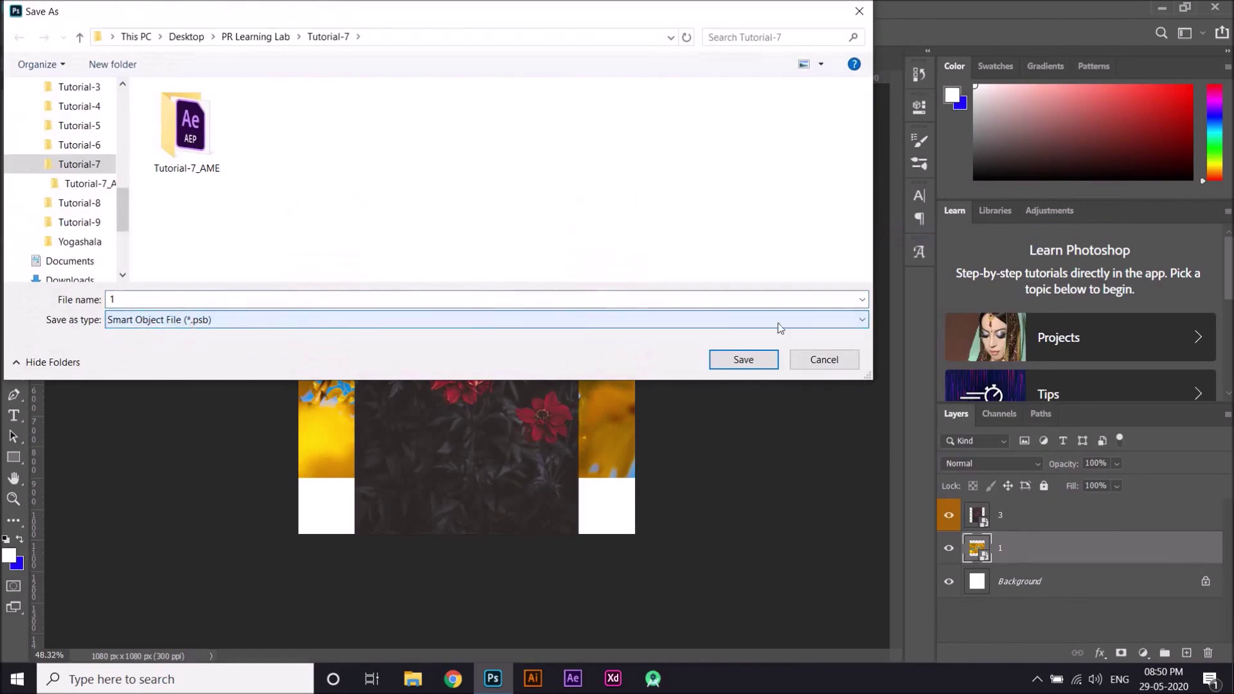
{"action": "left_click", "coordinate": [819, 360]}
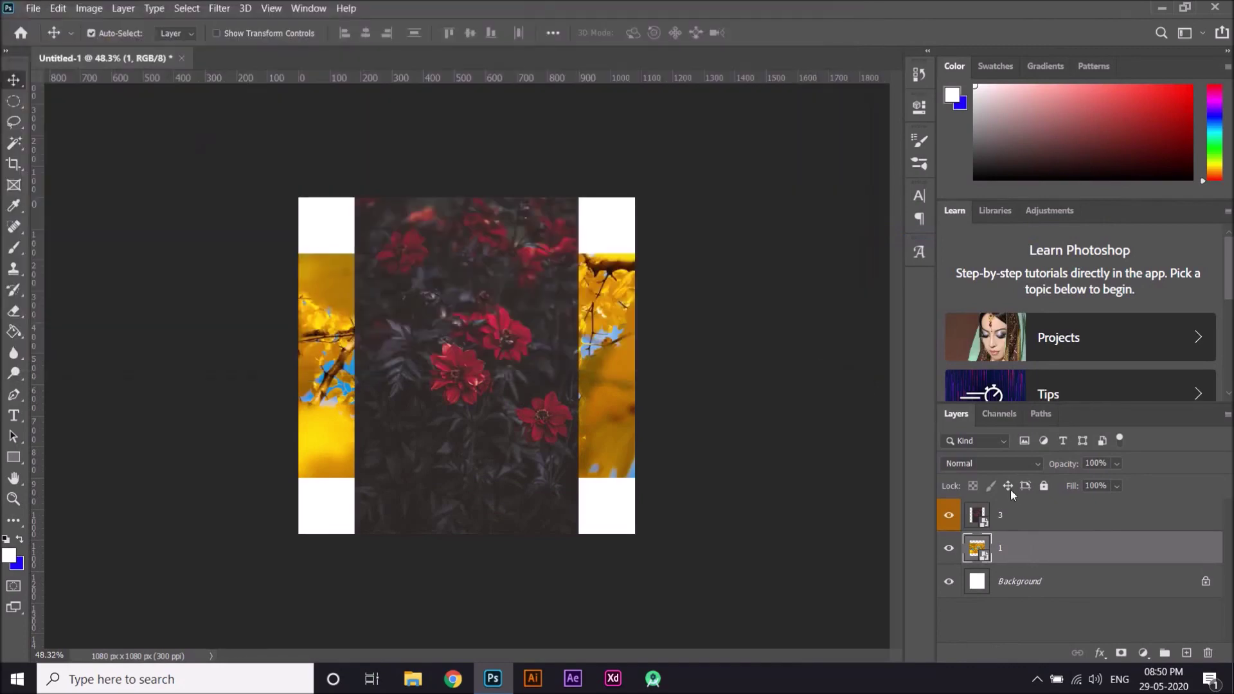
- Check the save format offered by Convert to Linked for layer 1's smart object, and leave it embedded
{"action": "right_click", "coordinate": [1022, 546]}
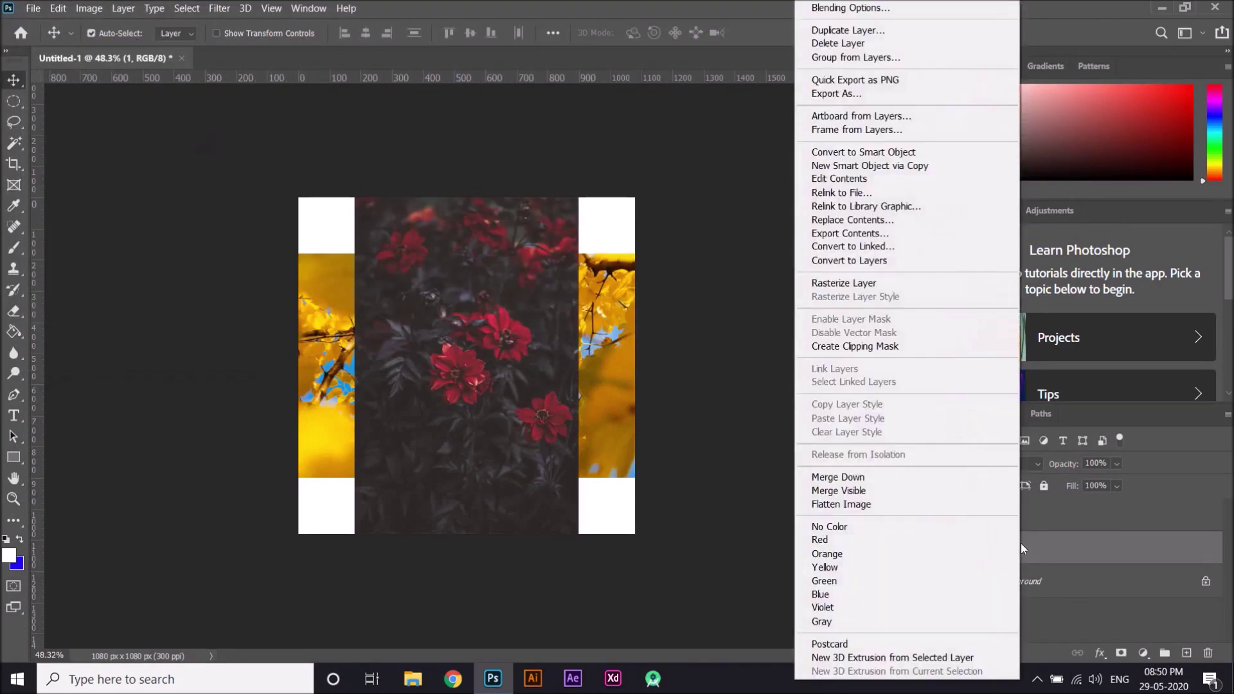
{"action": "left_click", "coordinate": [879, 248]}
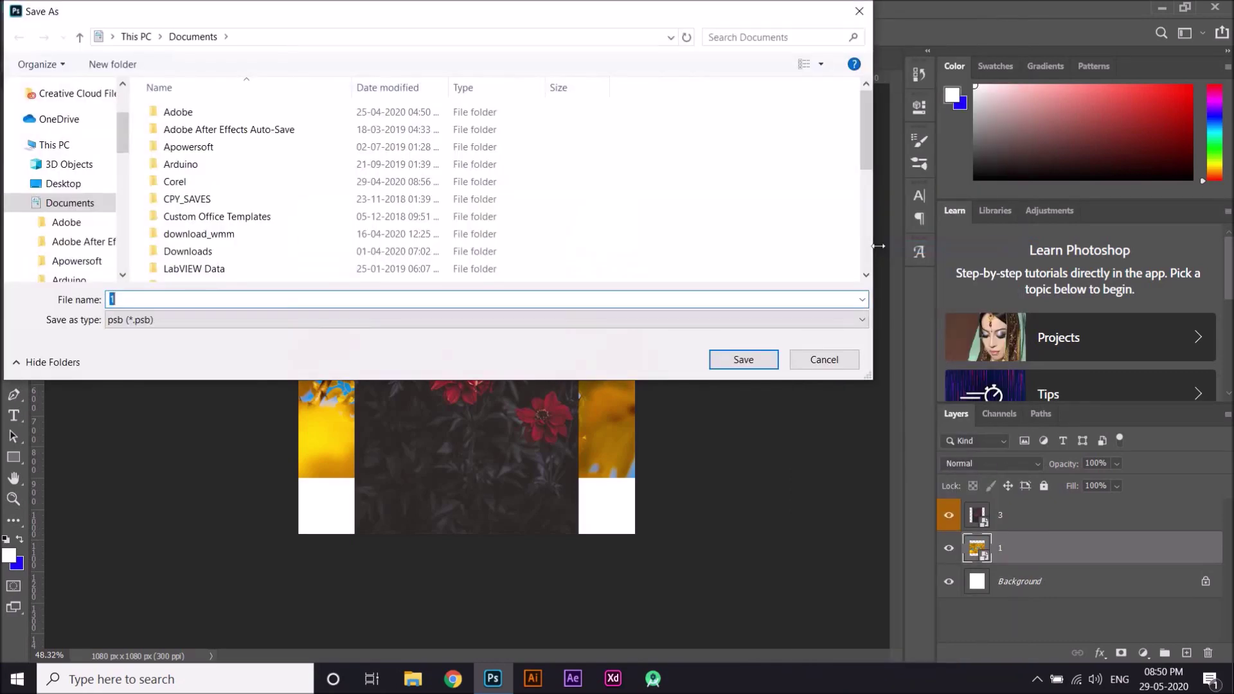
{"action": "left_click", "coordinate": [191, 320]}
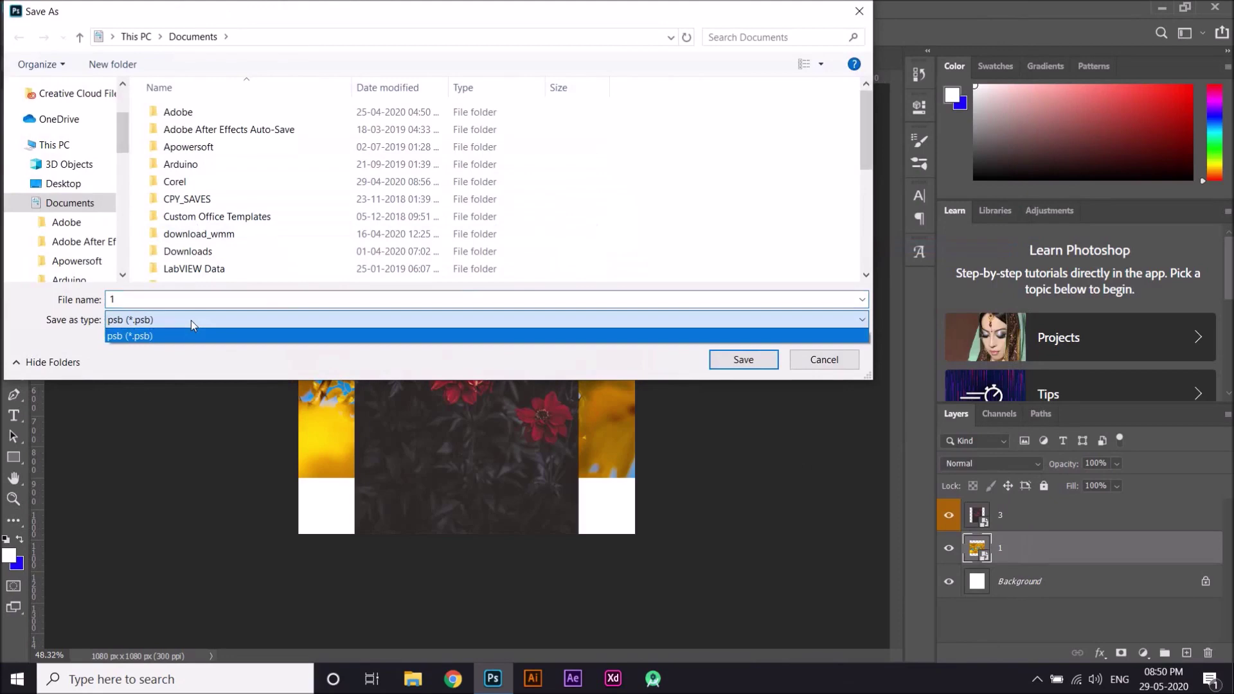
{"action": "left_click", "coordinate": [191, 322]}
{"action": "left_click", "coordinate": [758, 360]}
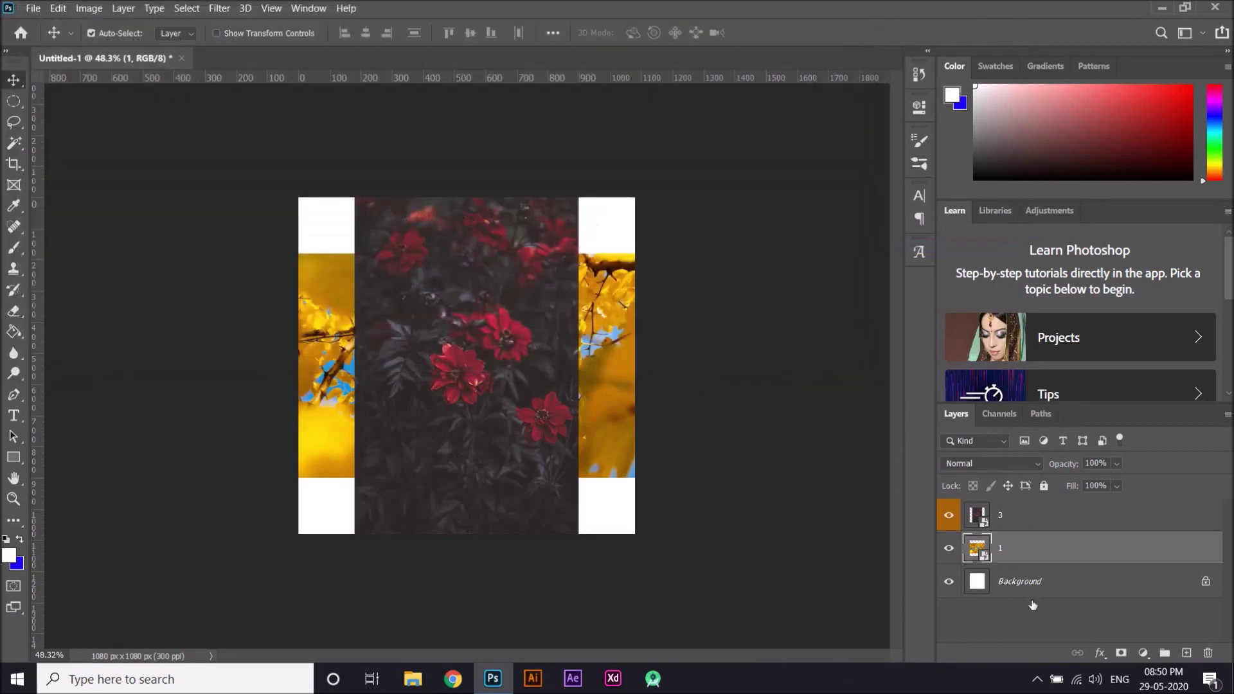
- Convert layer 1's smart object to regular layers, and review the commands available for the converted layer
{"action": "right_click", "coordinate": [1013, 545]}
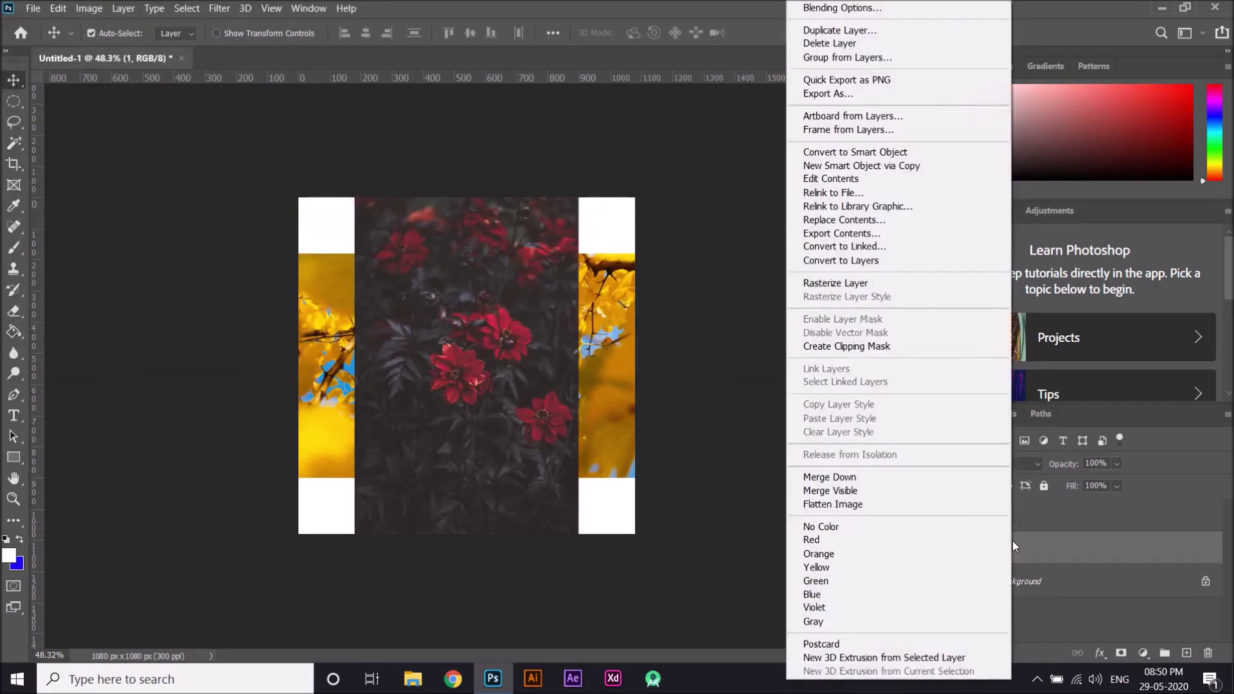
{"action": "left_click", "coordinate": [846, 261]}
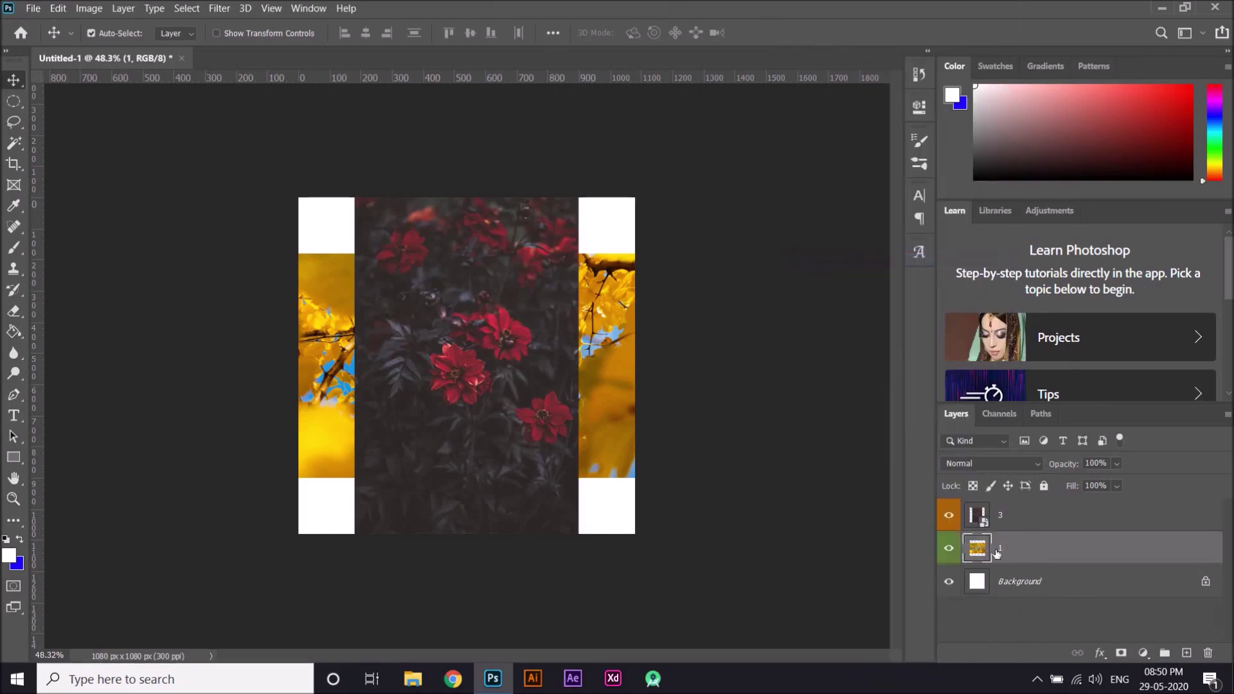
{"action": "right_click", "coordinate": [1010, 550]}
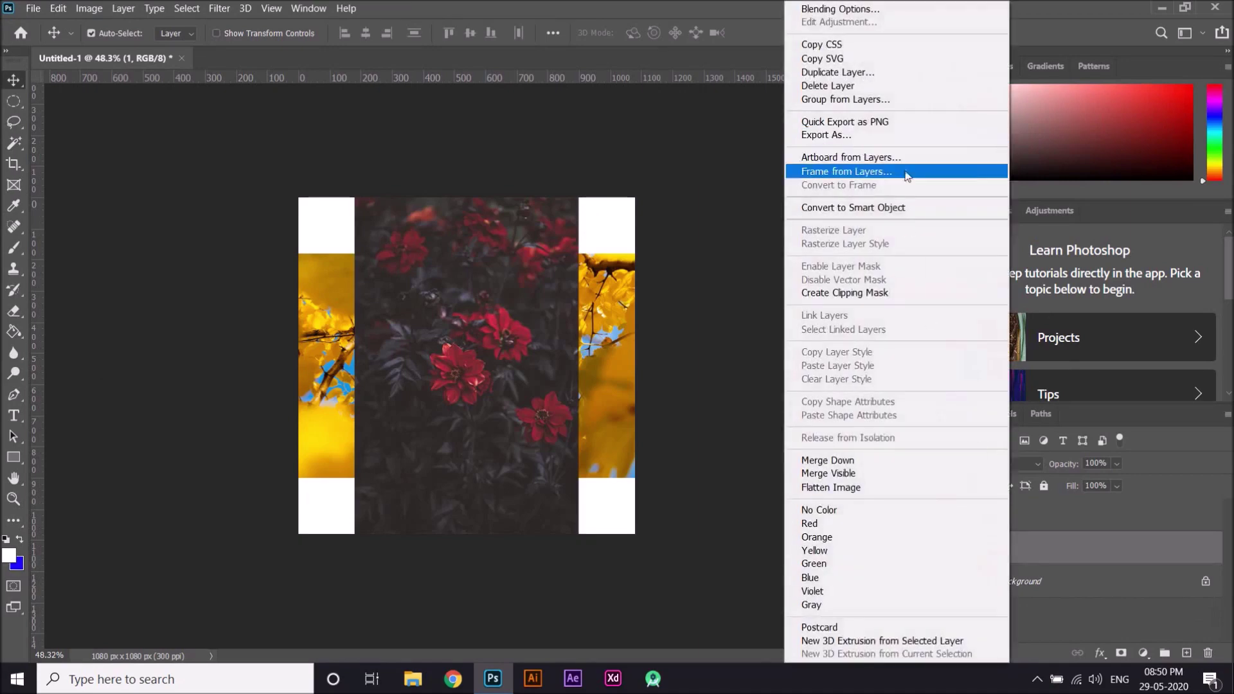
{"action": "left_click", "coordinate": [1028, 499]}
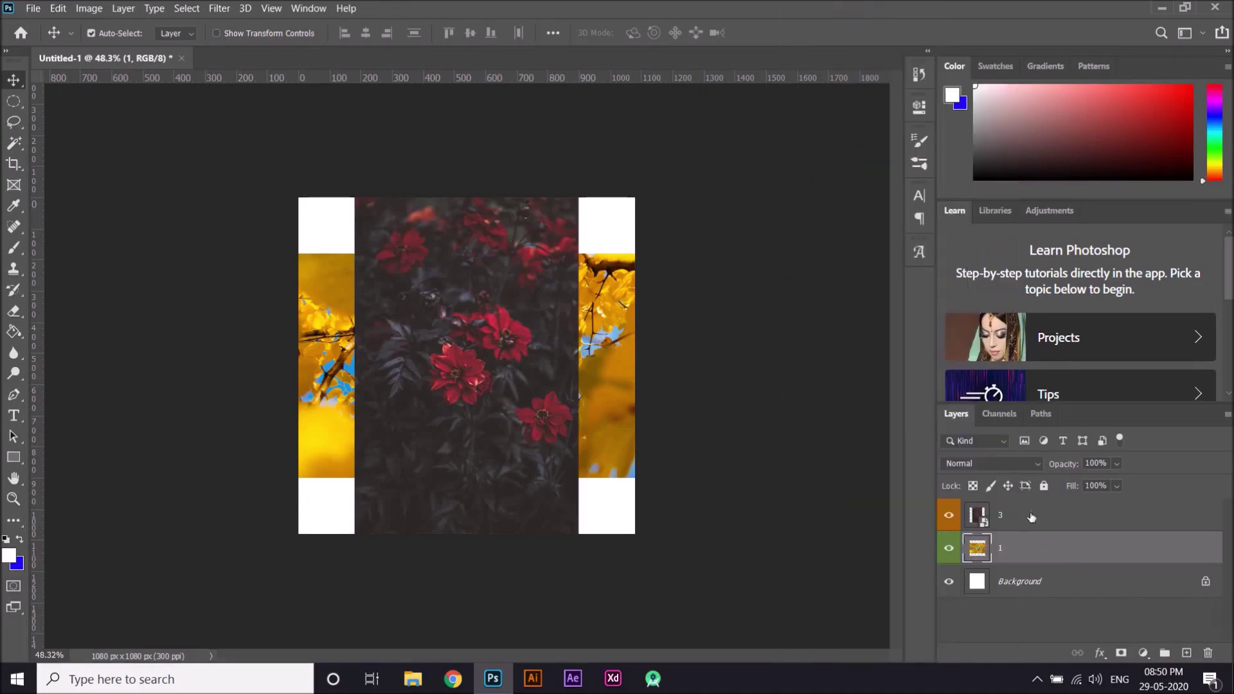
- Rasterize smart object layer 3, and convert it back to a smart object
{"action": "left_click", "coordinate": [1031, 521]}
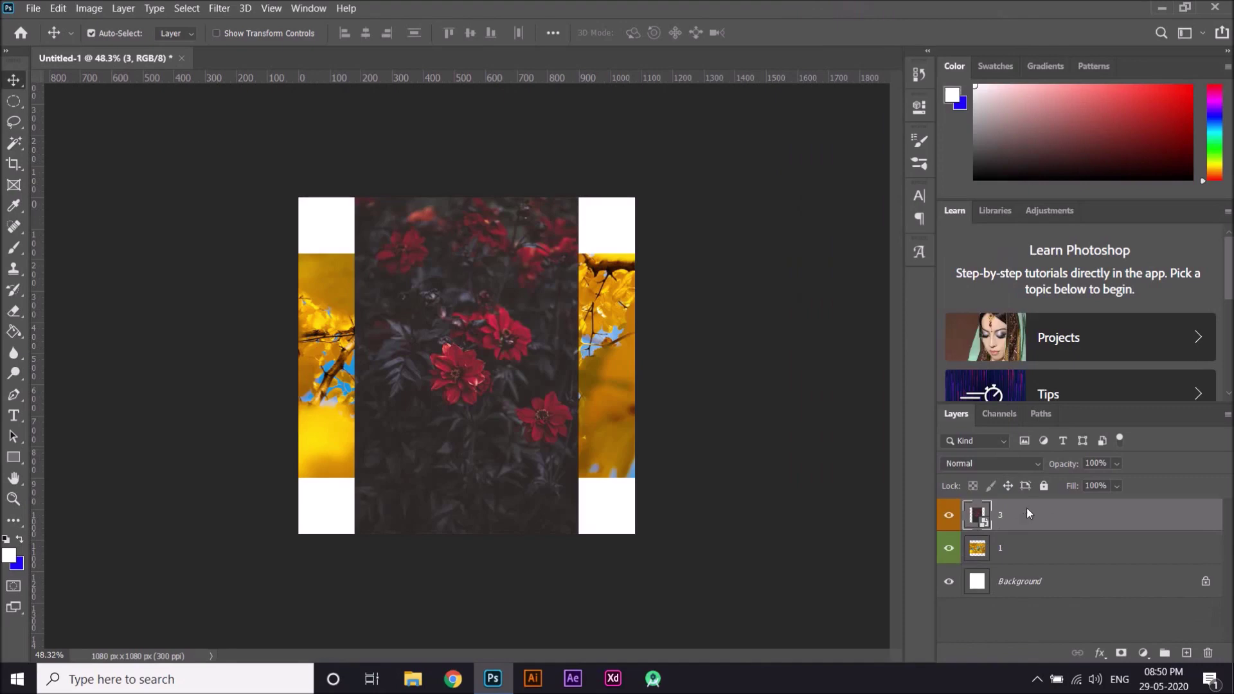
{"action": "right_click", "coordinate": [1027, 512]}
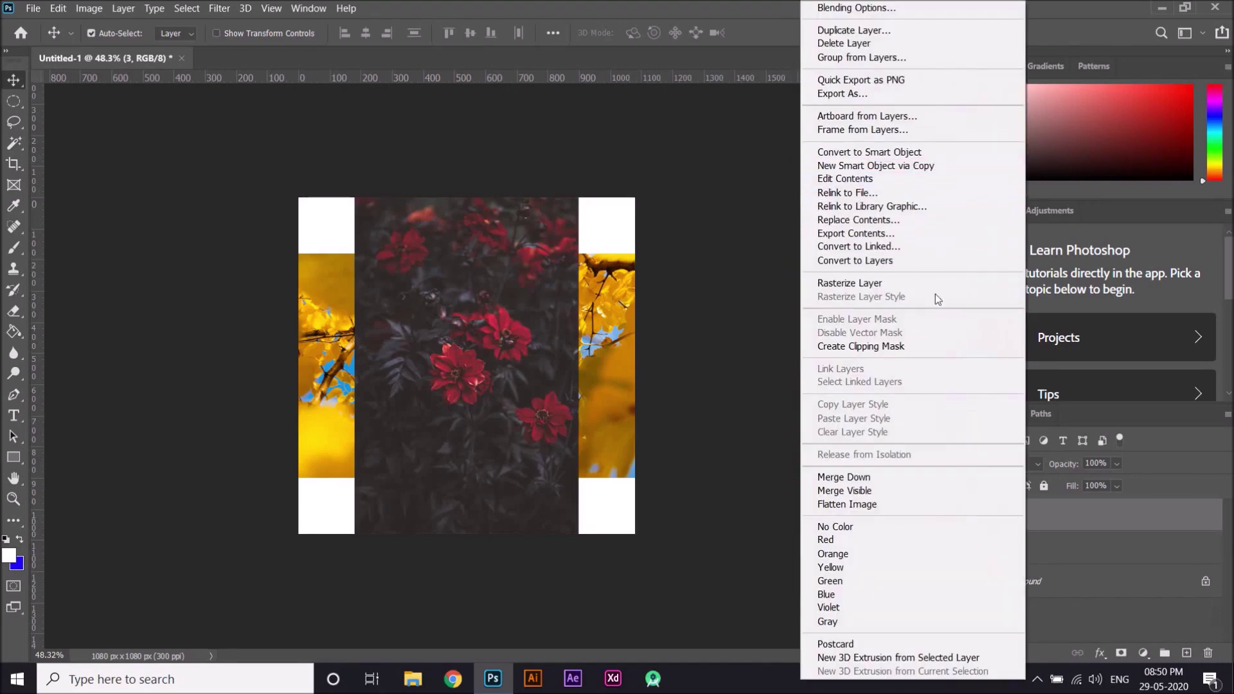
{"action": "left_click", "coordinate": [868, 289]}
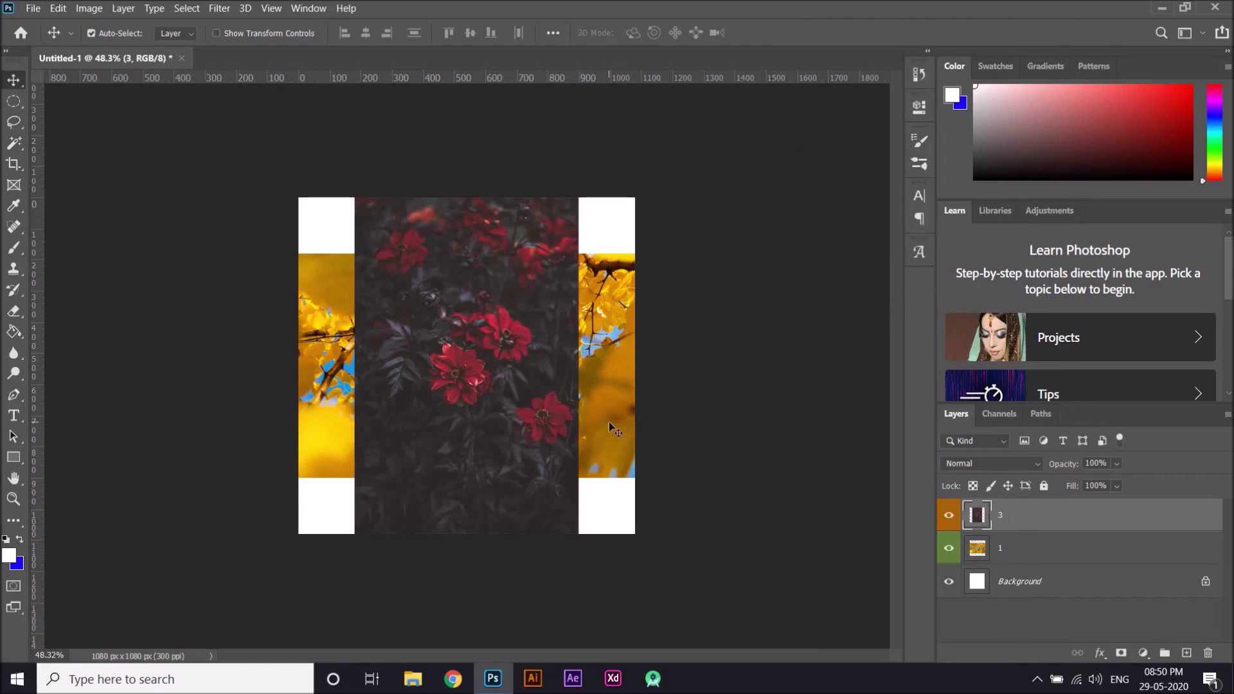
{"action": "right_click", "coordinate": [997, 525]}
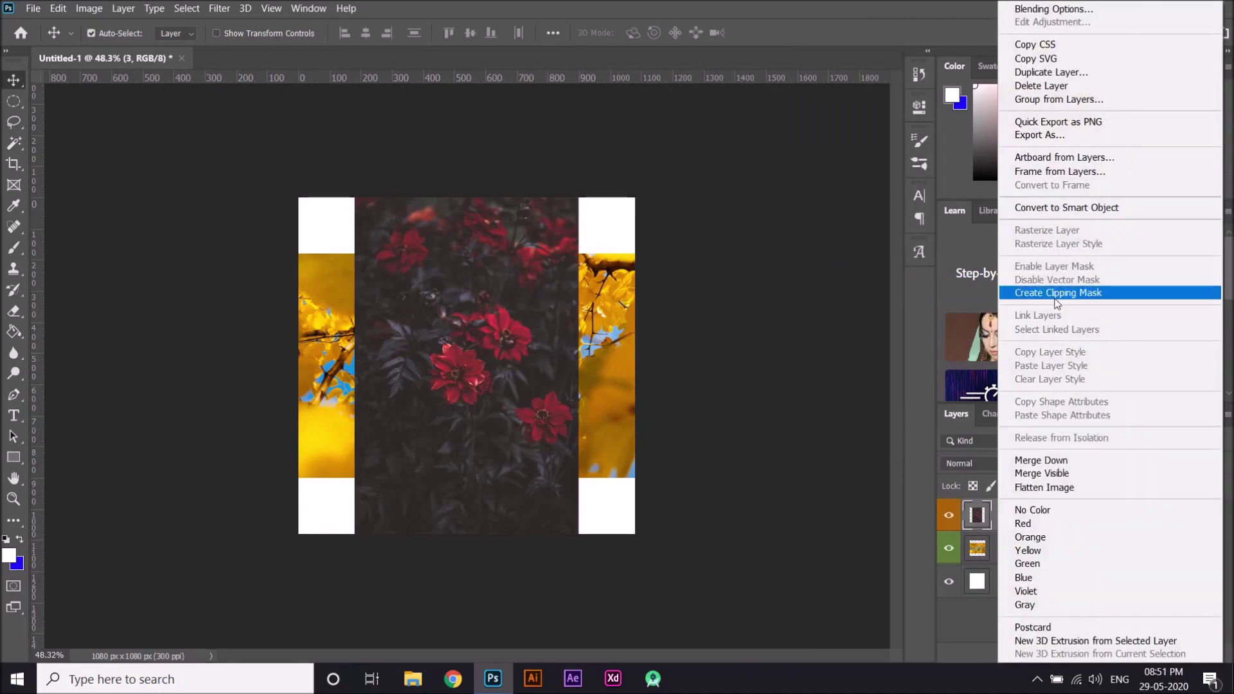
{"action": "left_click", "coordinate": [1071, 209]}
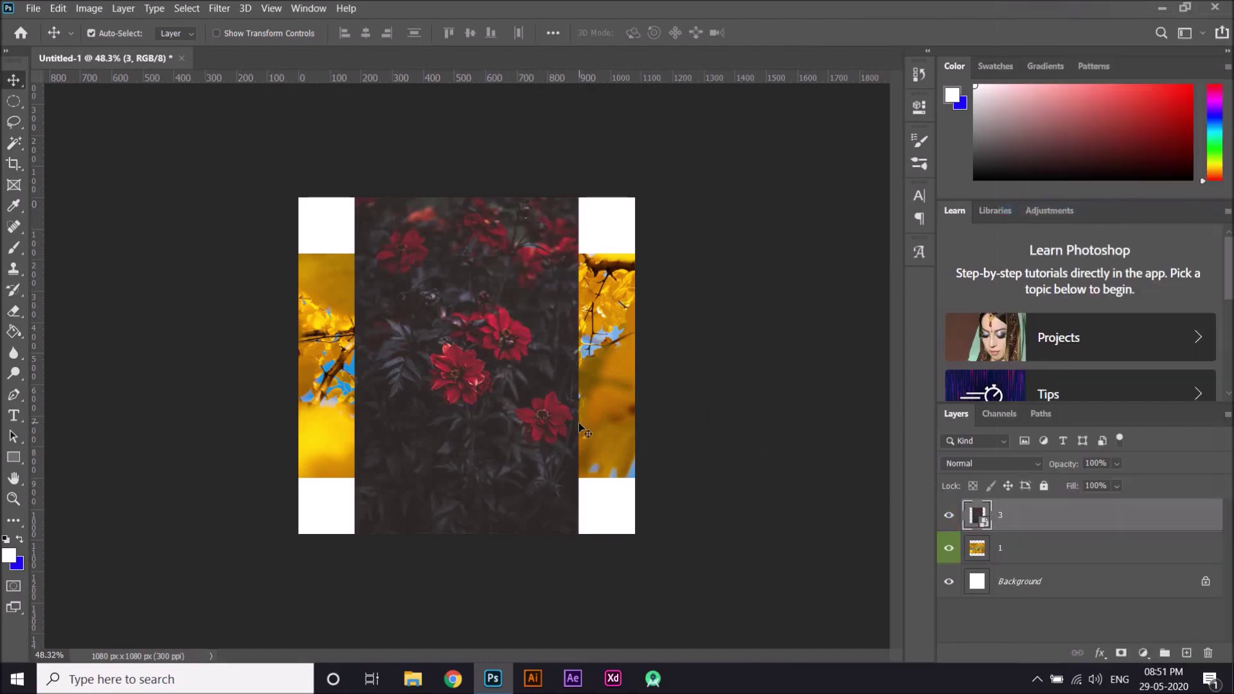
- Paint white speckles over the red flowers on layer 3 with the Brush tool, accepting rasterization of its smart object
{"action": "left_click", "coordinate": [13, 249]}
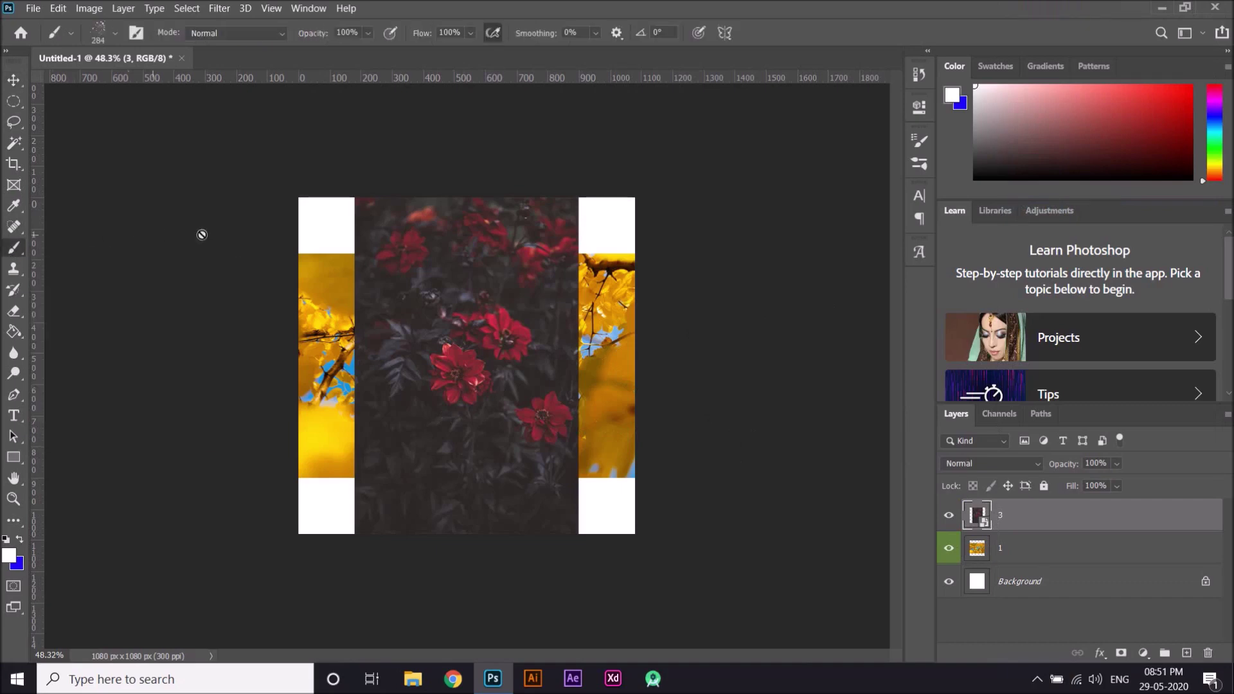
{"action": "left_click", "coordinate": [484, 379]}
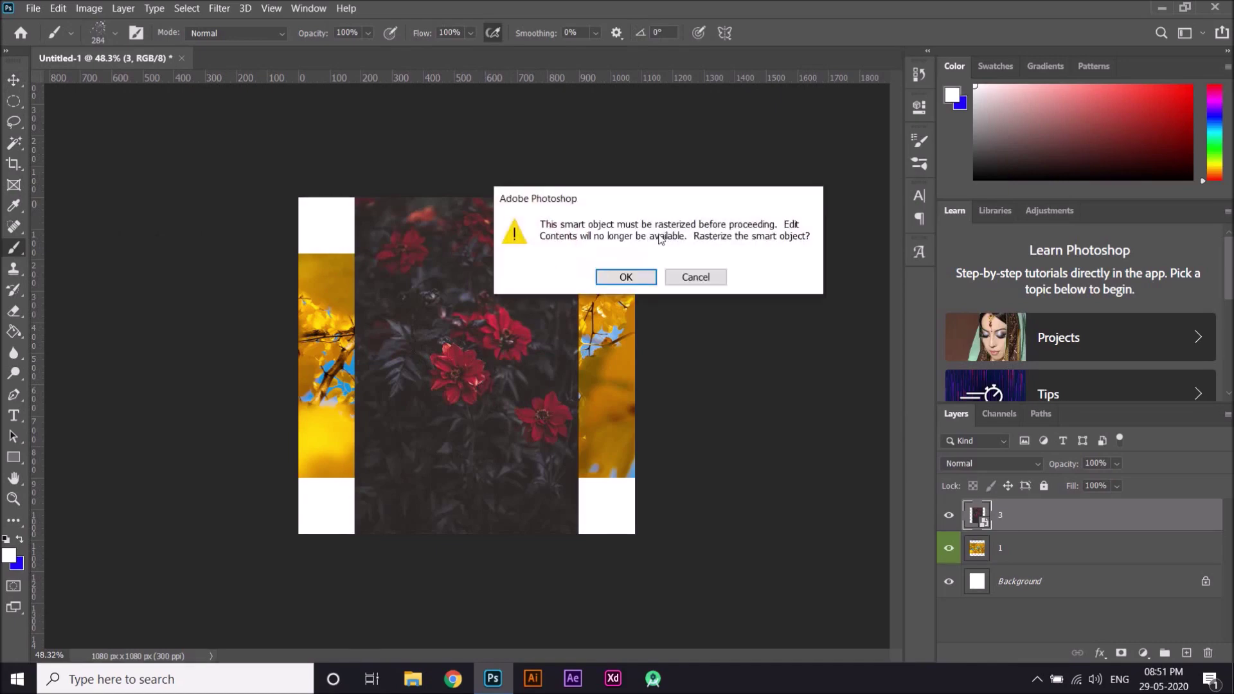
{"action": "left_click", "coordinate": [612, 282]}
{"action": "mouse_move", "coordinate": [478, 357]}
{"action": "left_mouse_down"}
{"action": "mouse_move", "coordinate": [463, 386]}
{"action": "mouse_move", "coordinate": [380, 421]}
{"action": "mouse_move", "coordinate": [341, 402]}
{"action": "mouse_move", "coordinate": [654, 474]}
{"action": "mouse_move", "coordinate": [586, 493]}
{"action": "mouse_move", "coordinate": [515, 283]}
{"action": "left_mouse_up"}
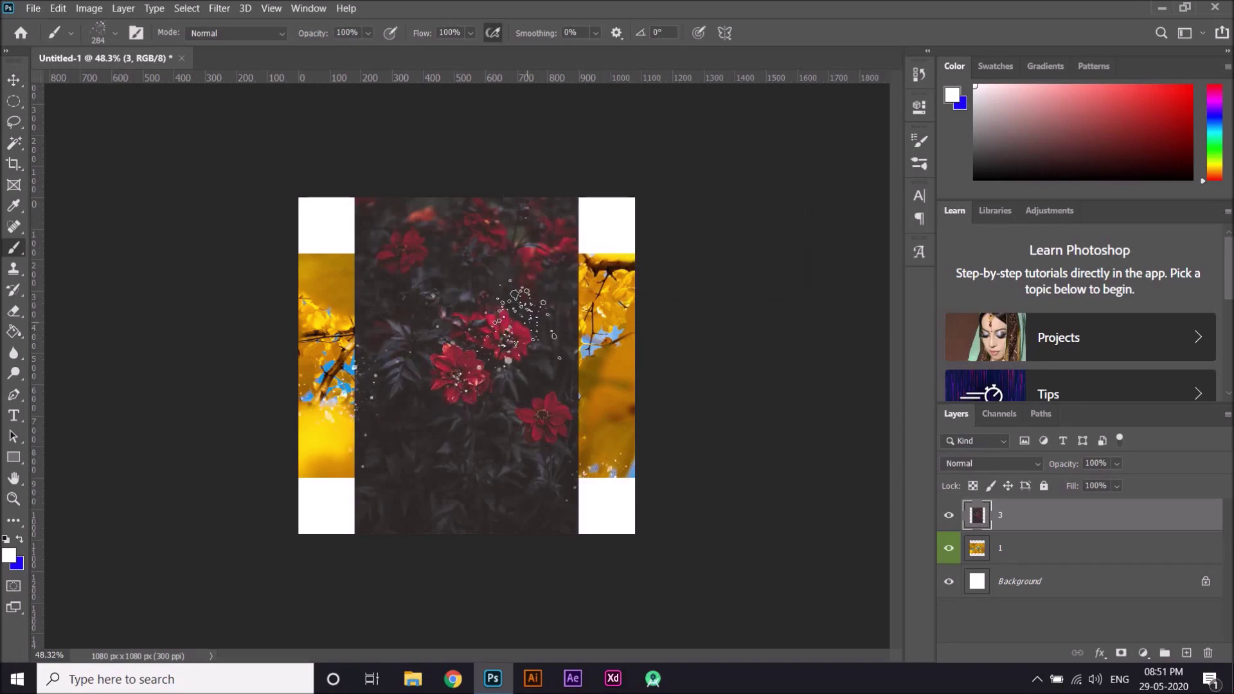
- Undo the brush strokes and the rasterization of layer 3, and return to the Move tool
{"action": "key", "text": "ctrl+z"}
{"action": "key", "text": "ctrl+z"}
{"action": "key", "text": "ctrl+z"}
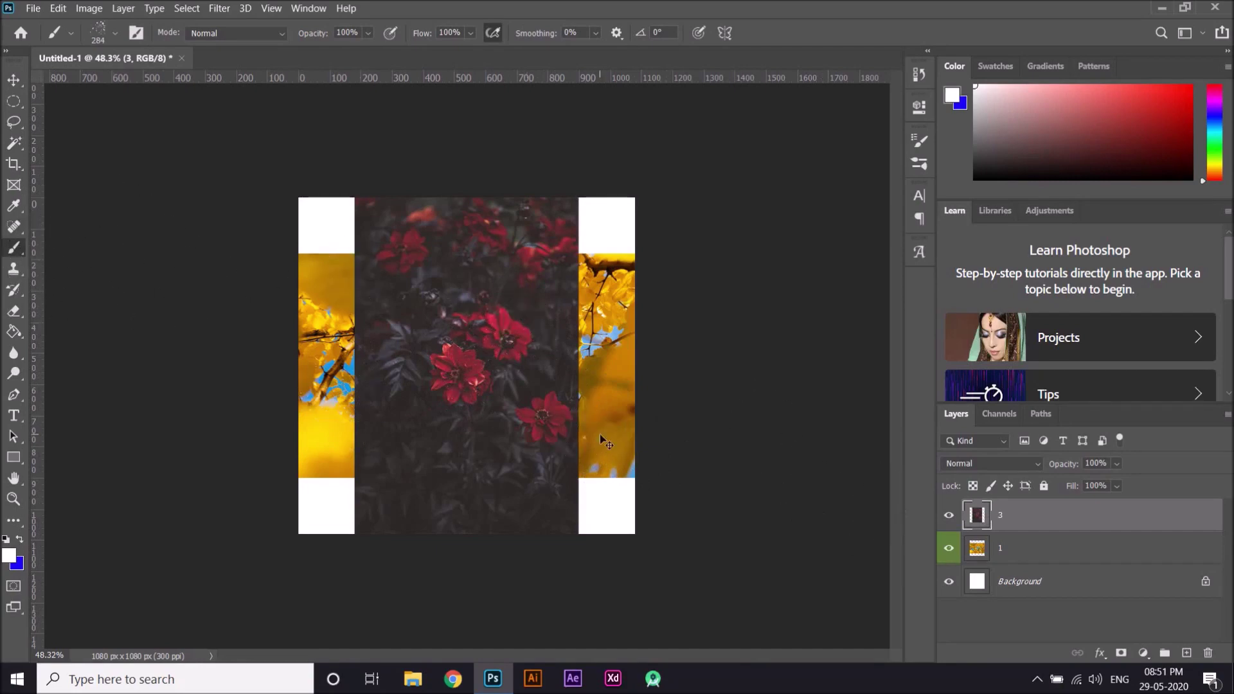
{"action": "key", "text": "v"}
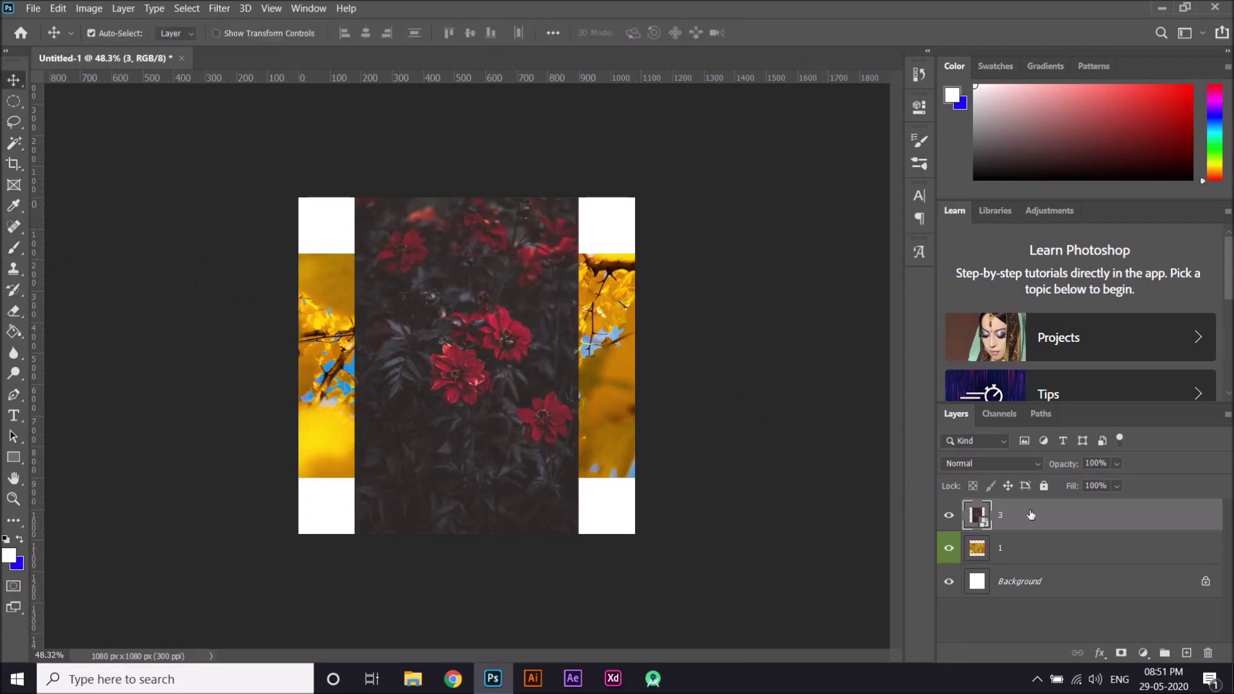
- Clip layer 1 to the Background layer with a clipping mask, and release that mask again
{"action": "left_click", "coordinate": [1035, 552]}
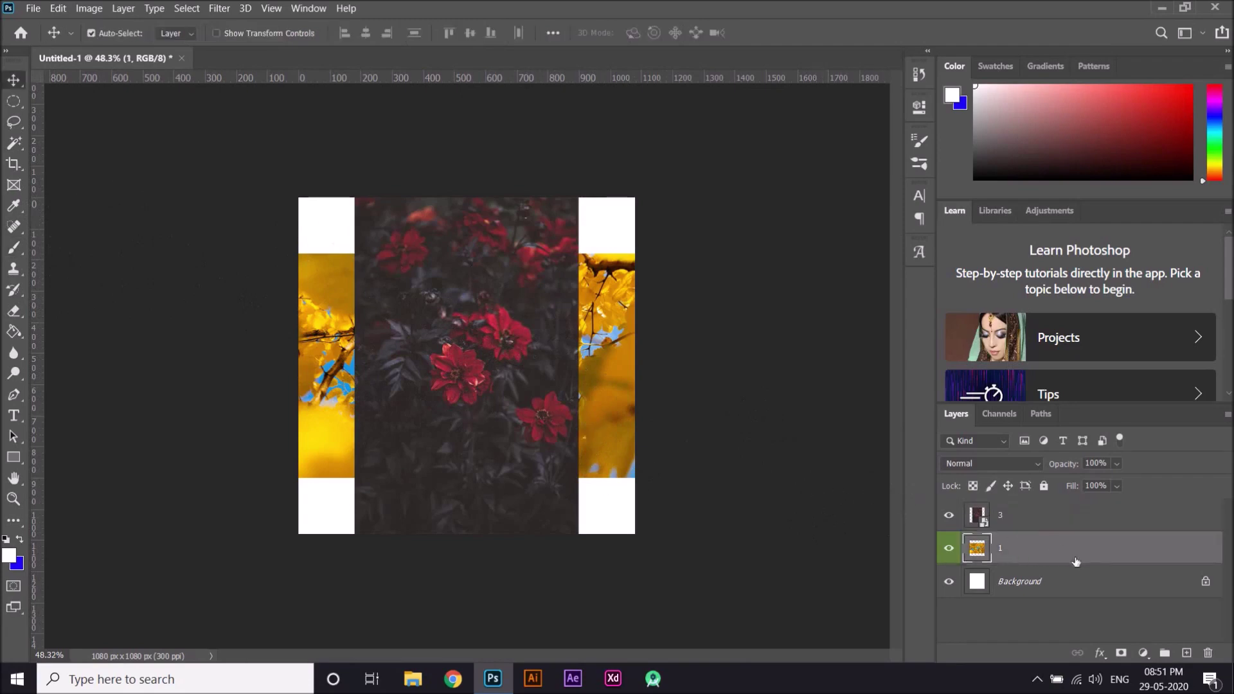
{"action": "right_click", "coordinate": [1037, 550]}
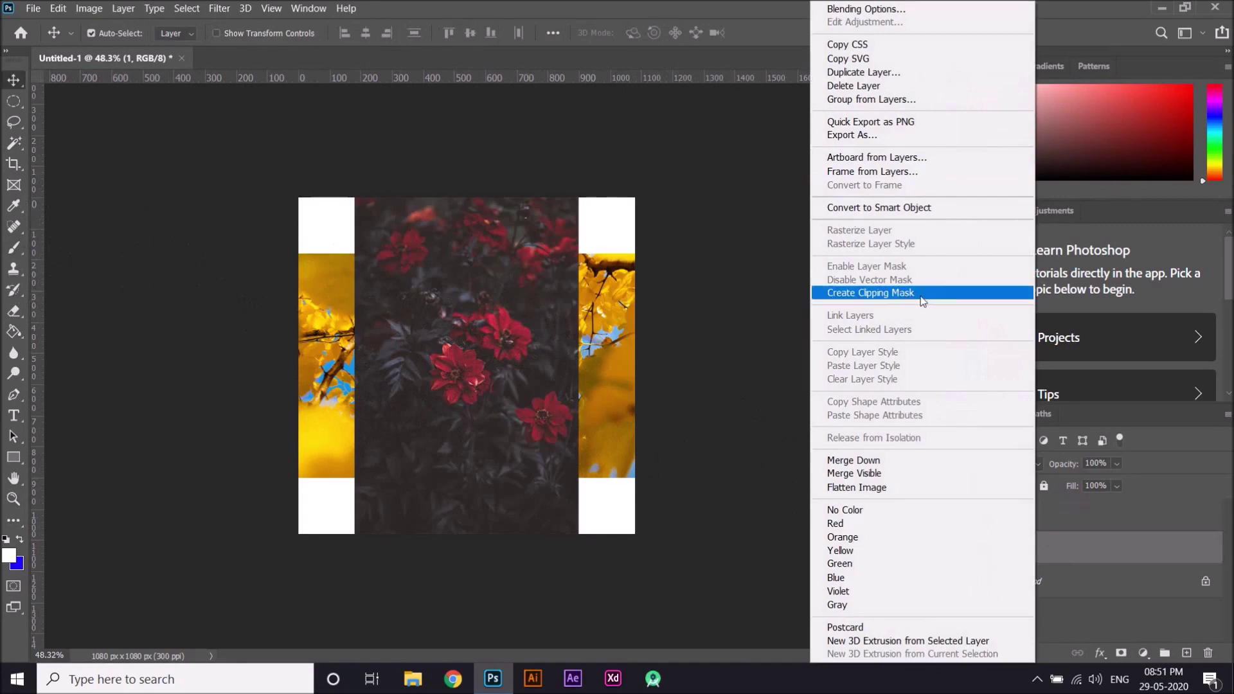
{"action": "left_click", "coordinate": [875, 294]}
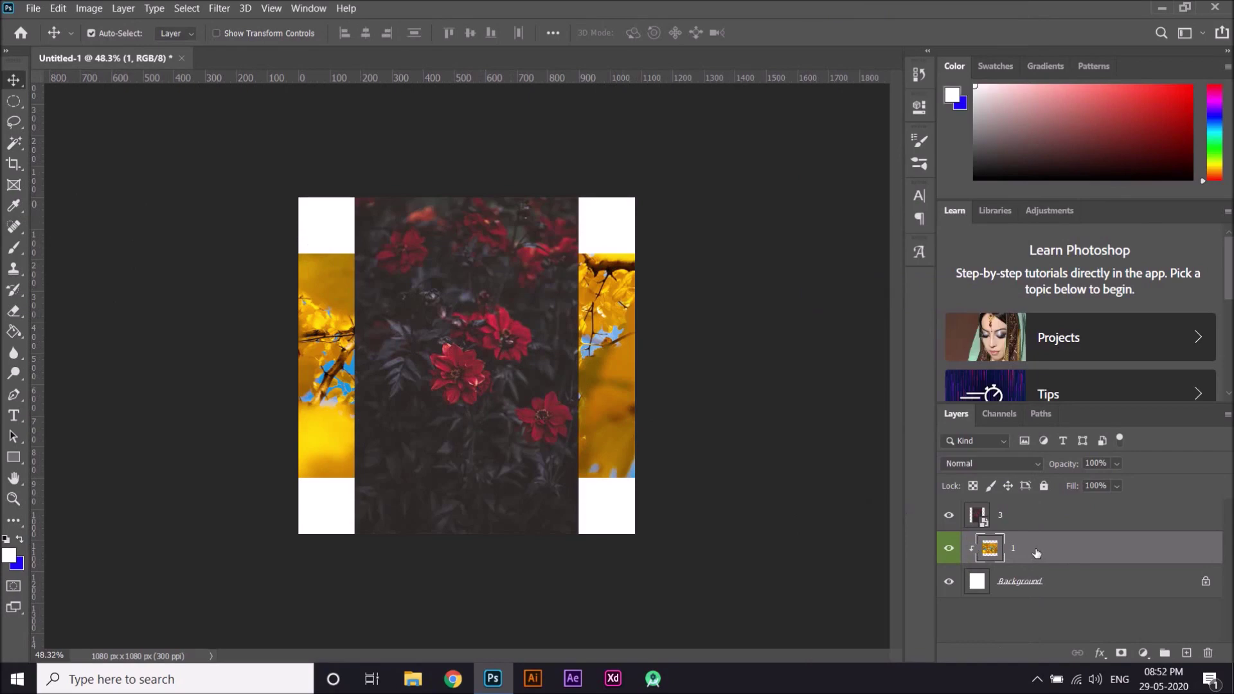
{"action": "key", "text": "ctrl+alt+g"}
- Hide layers 3 and 1, and add a wide horizontal text box reading HELLO across the middle of the canvas
{"action": "left_click", "coordinate": [953, 519]}
{"action": "left_click", "coordinate": [948, 547]}
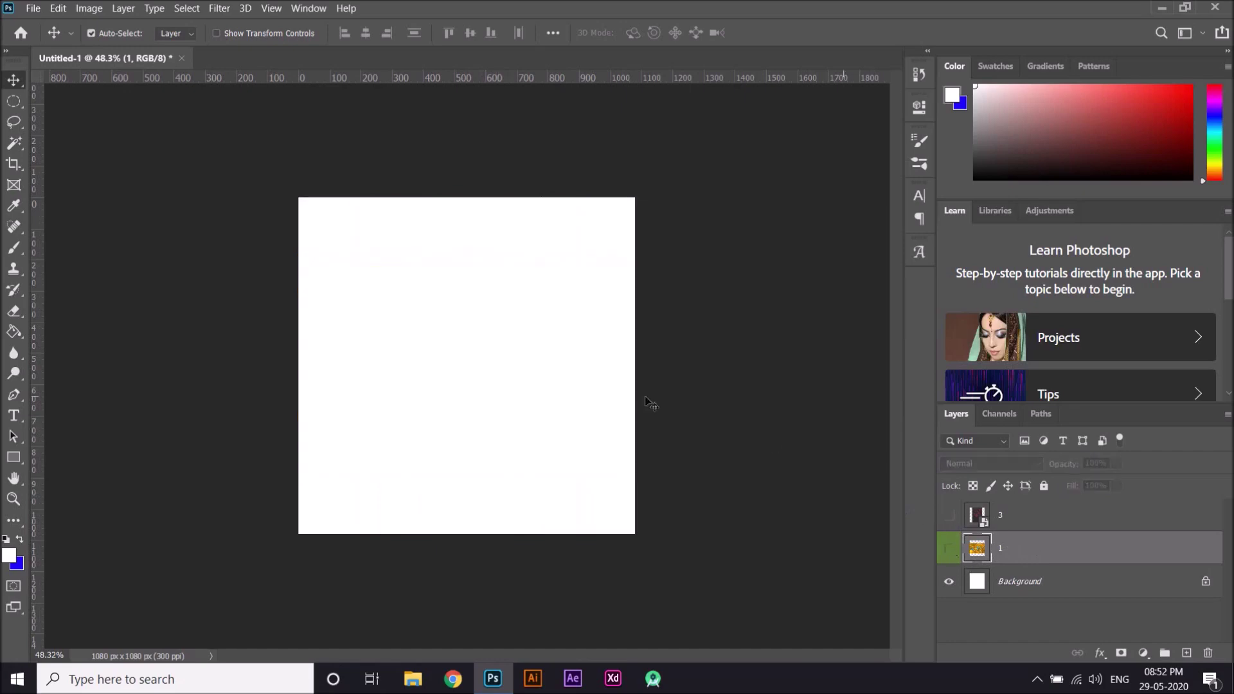
{"action": "scroll", "coordinate": [435, 389], "scroll_direction": "up", "scroll_amount": 2}
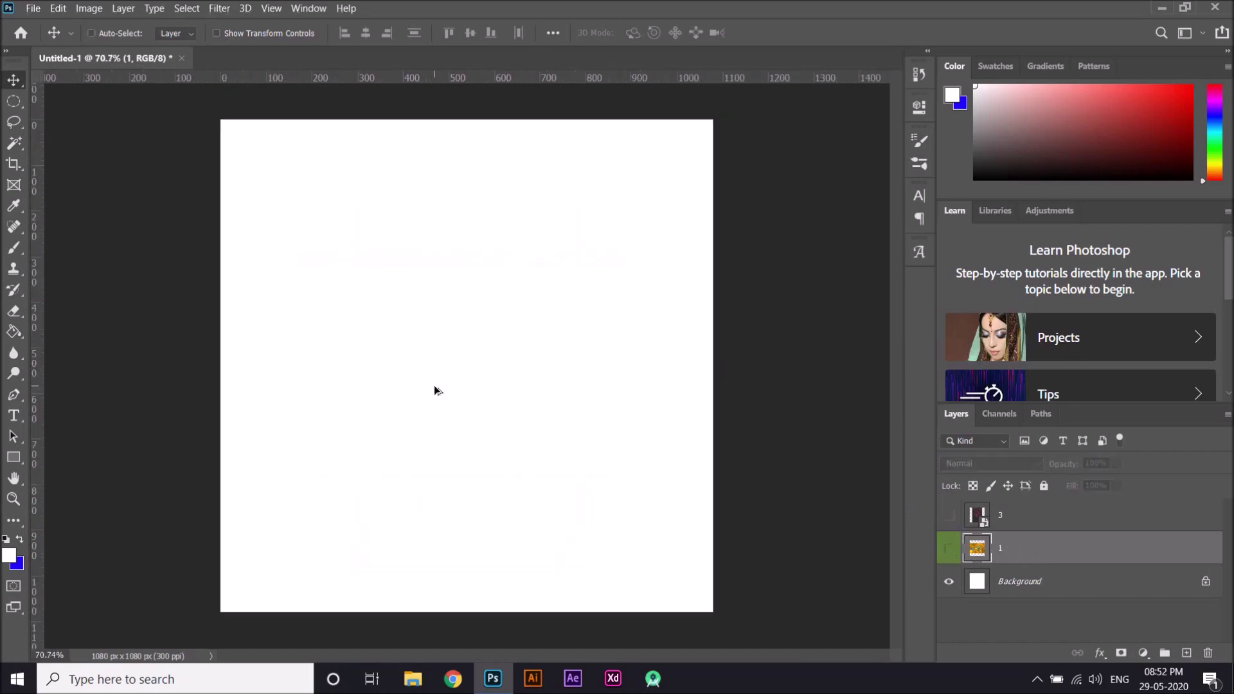
{"action": "scroll", "coordinate": [433, 384], "scroll_direction": "up", "scroll_amount": 1}
{"action": "left_click", "coordinate": [14, 415]}
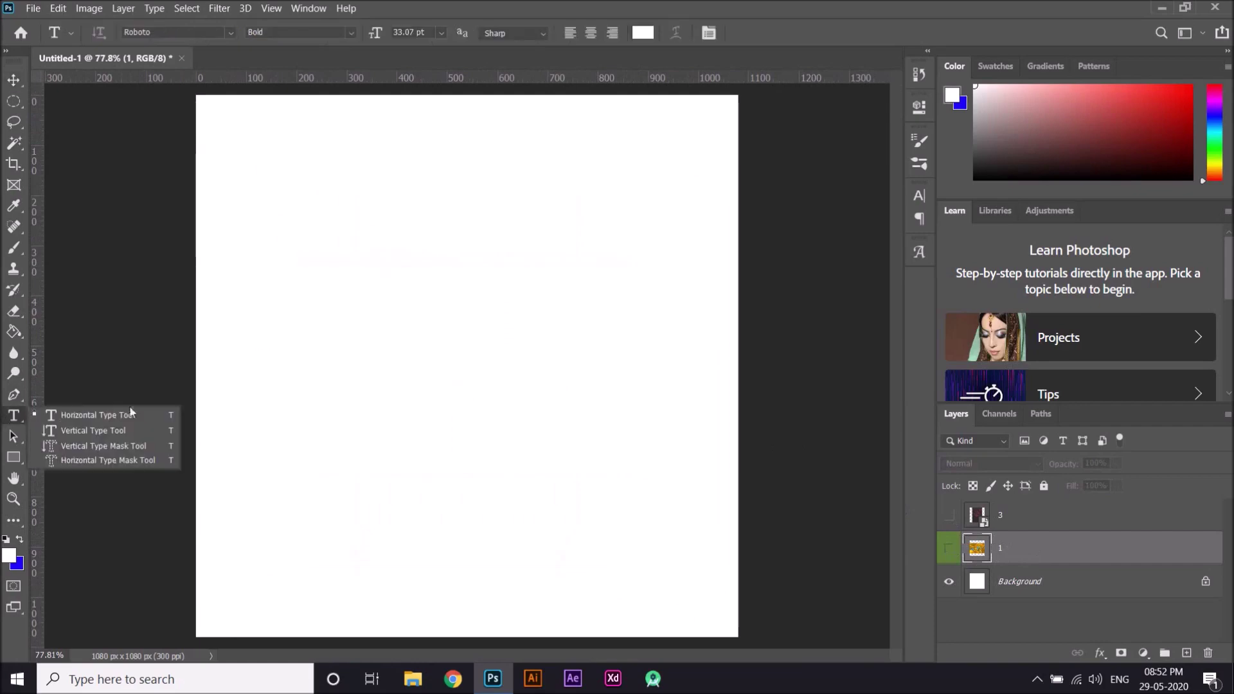
{"action": "left_click", "coordinate": [88, 418]}
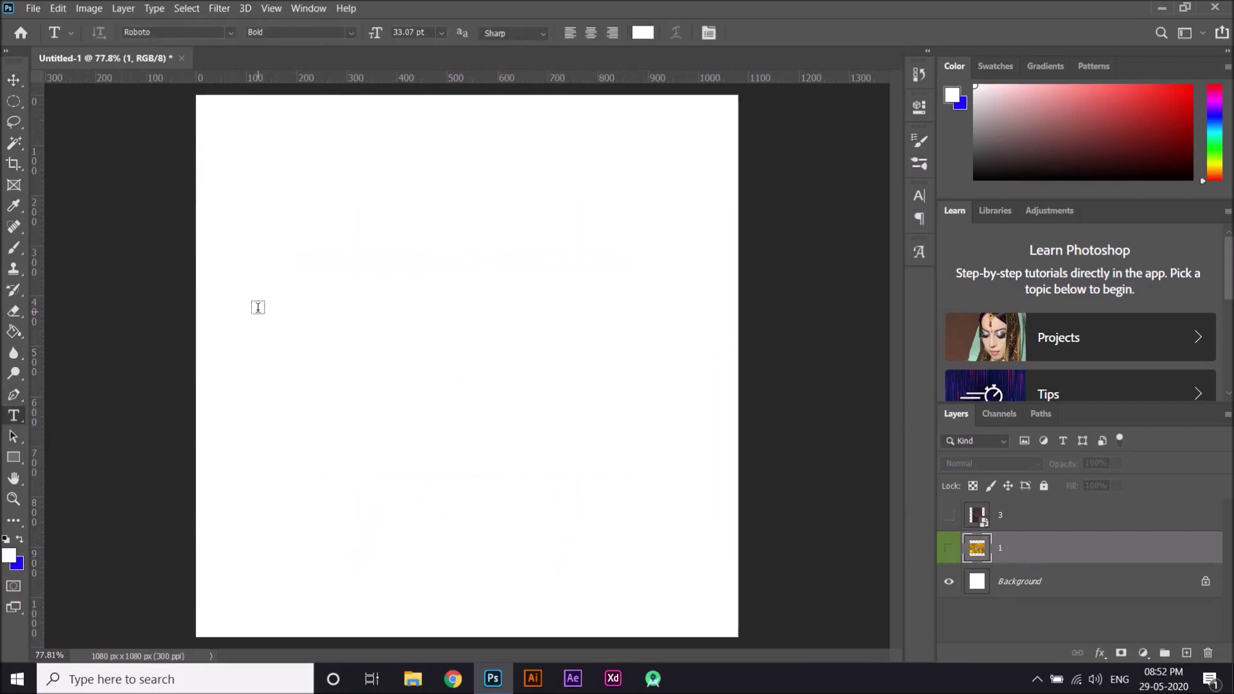
{"action": "left_click_drag", "start_coordinate": [234, 268], "coordinate": [696, 475]}
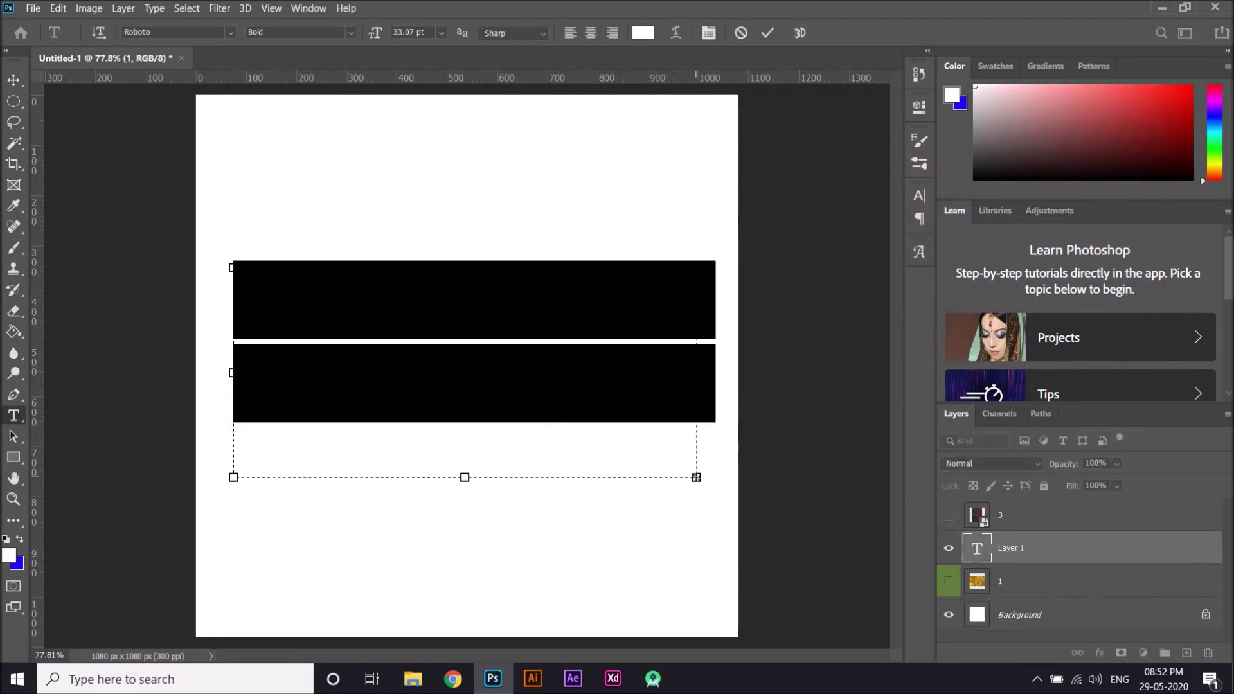
{"action": "type", "text": "HELLO"}
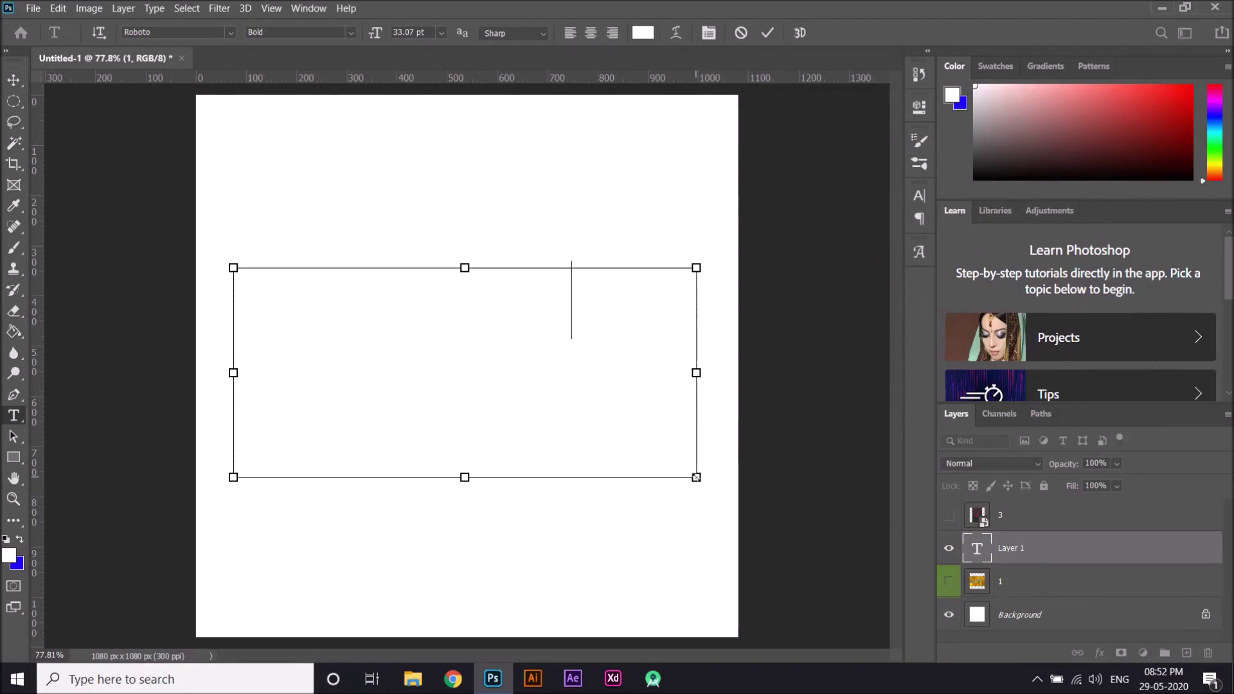
- Format the HELLO text in red ff0000 at 72 pt, and commit the text layer
{"action": "key", "text": "ctrl+a"}
{"action": "left_click", "coordinate": [643, 33]}
{"action": "type", "text": "ff0000"}
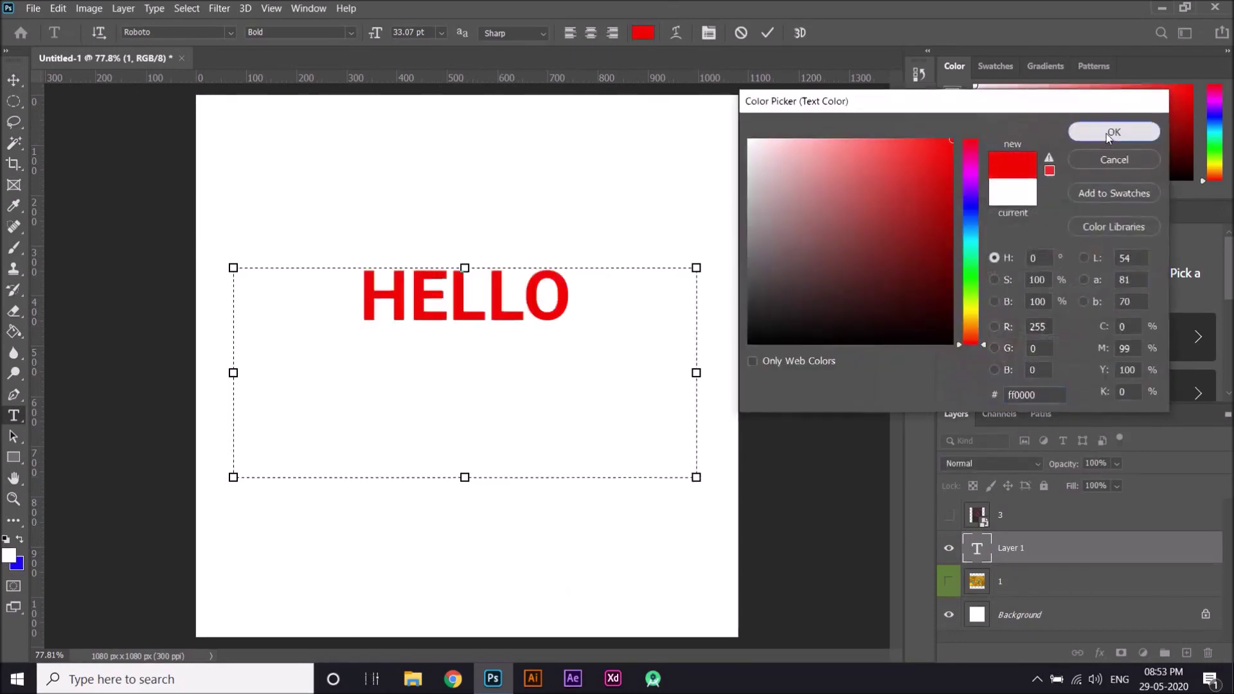
{"action": "left_click", "coordinate": [1114, 131]}
{"action": "left_click", "coordinate": [441, 33]}
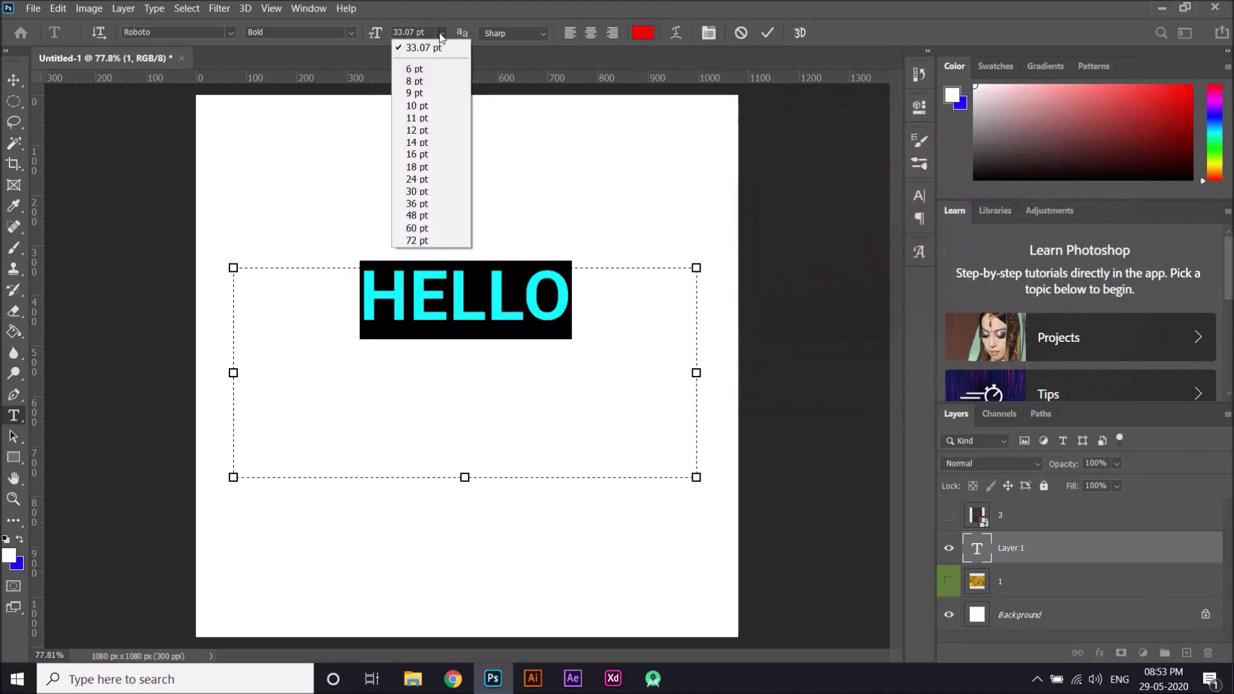
{"action": "left_click", "coordinate": [432, 241]}
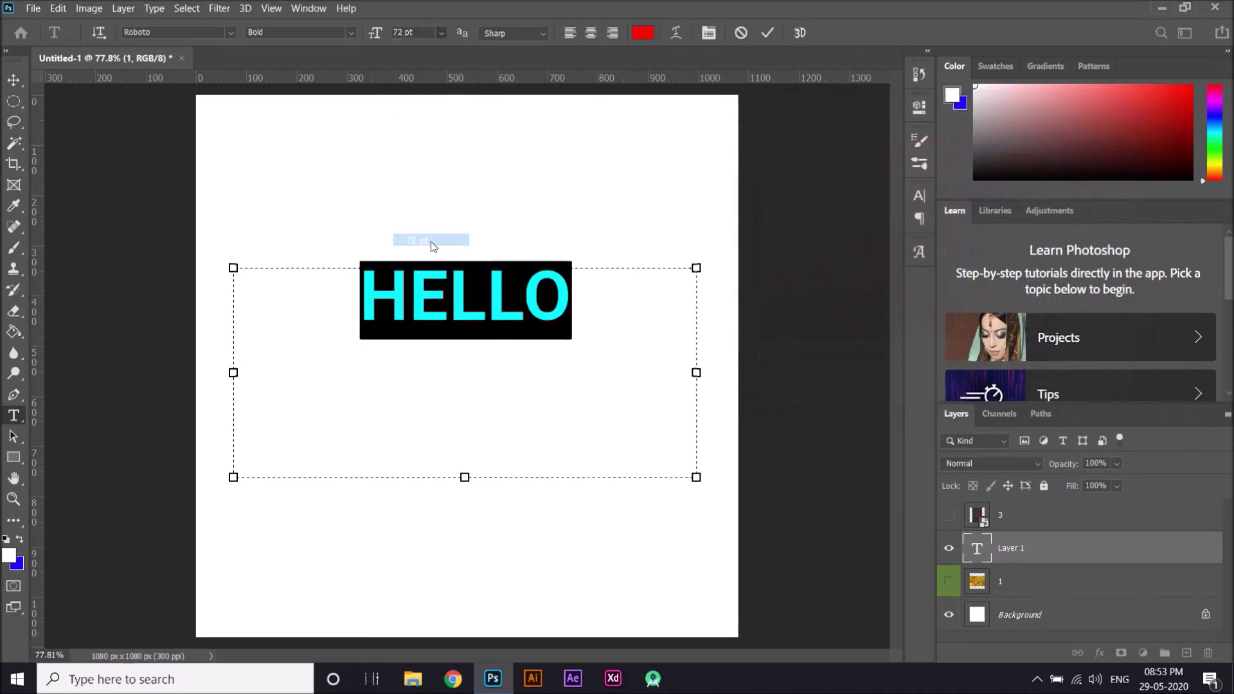
{"action": "key", "text": "ctrl+Return"}
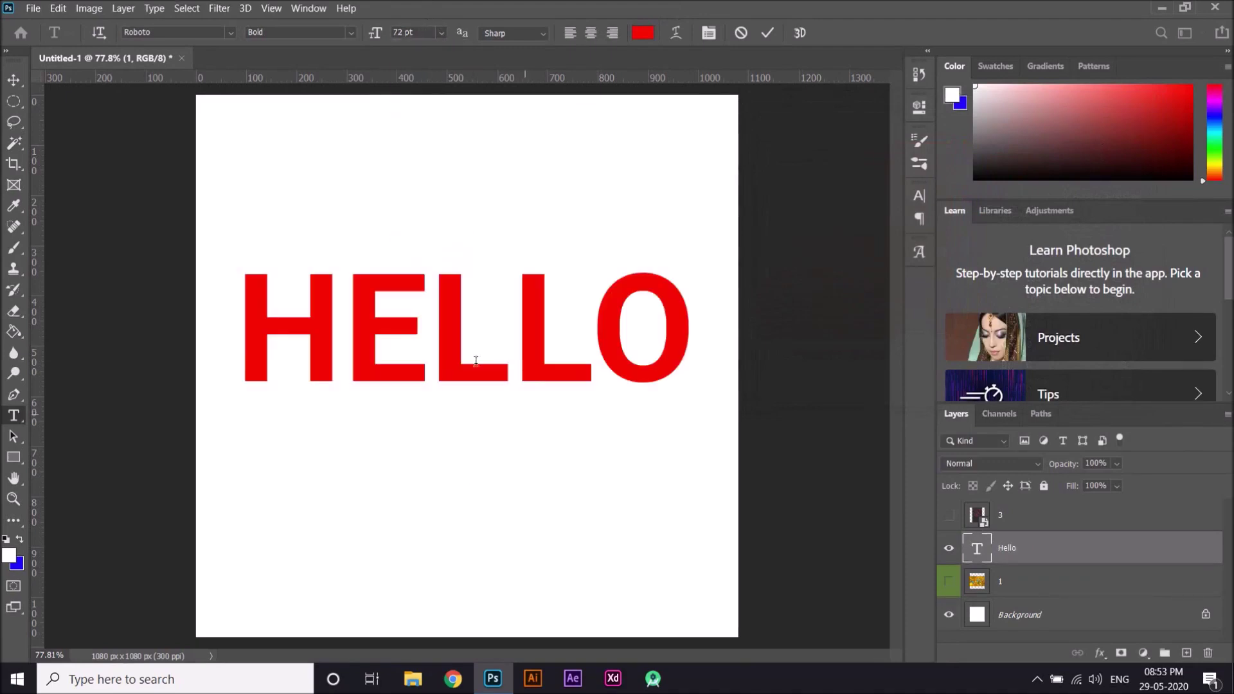
- Move the HELLO text down to about the vertical middle of the canvas
{"action": "left_click", "coordinate": [470, 370]}
{"action": "left_click_drag", "start_coordinate": [466, 468], "coordinate": [469, 384]}
{"action": "key", "text": "ctrl+Return"}
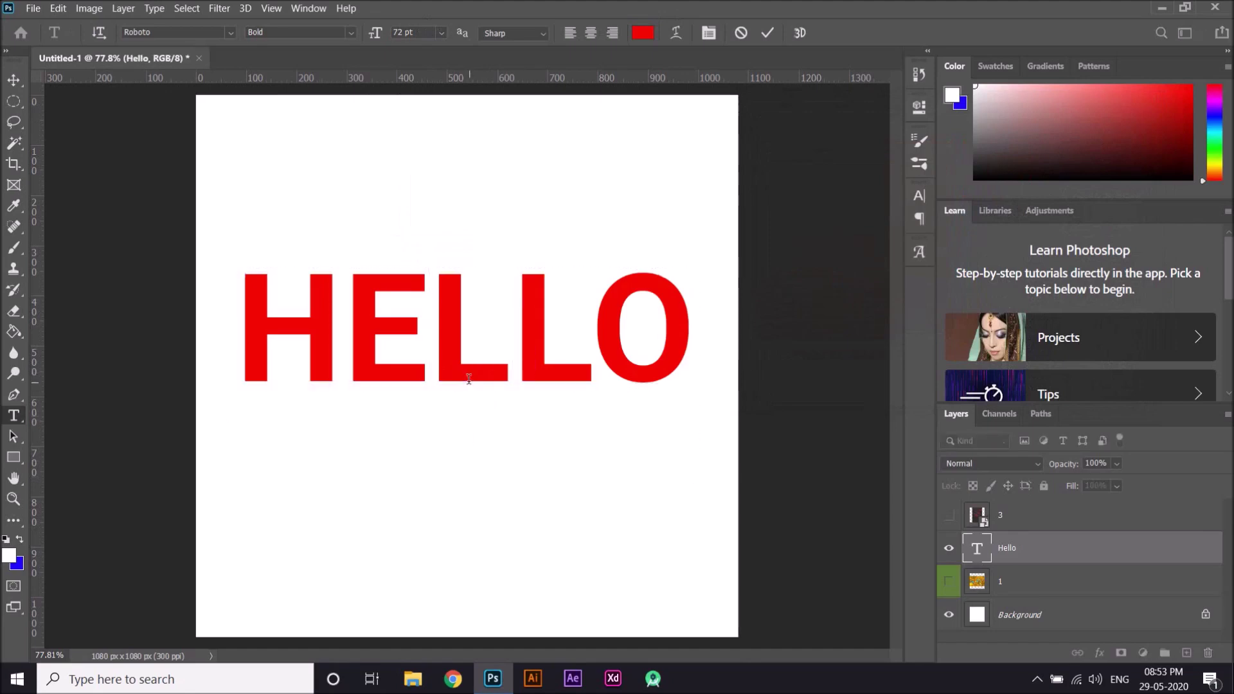
{"action": "key", "text": "v"}
{"action": "left_click_drag", "start_coordinate": [452, 335], "coordinate": [453, 374]}
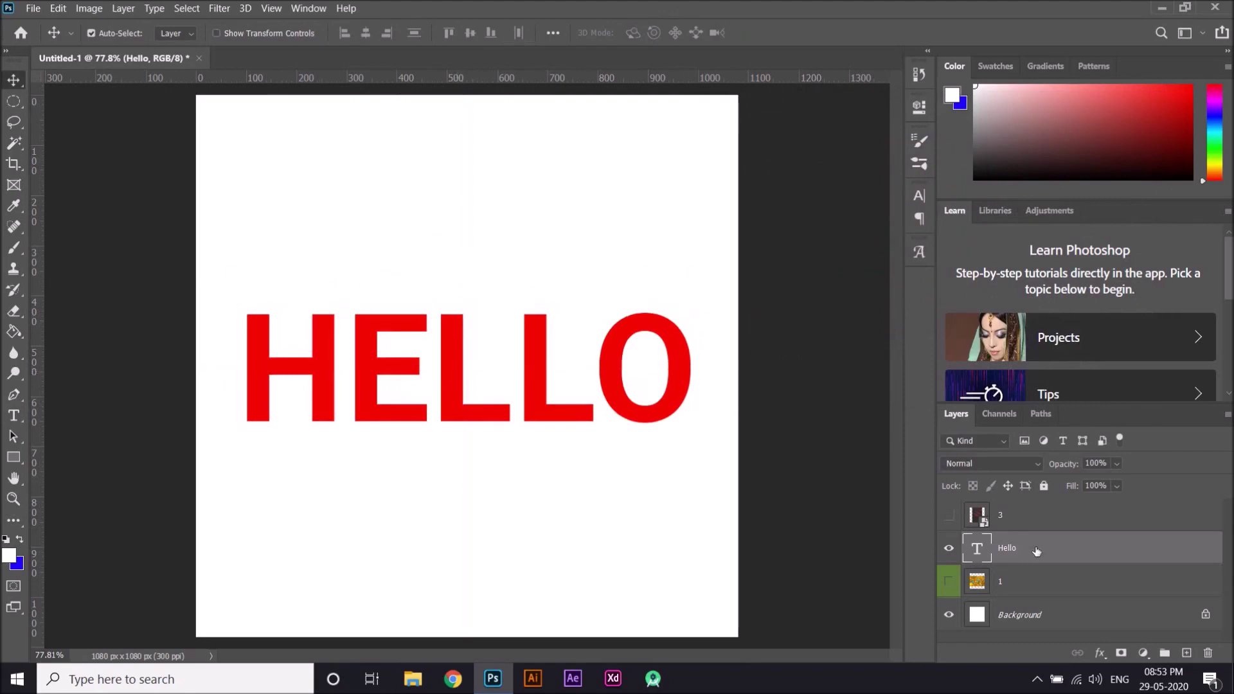
- Place layer 1 above the Hello text layer, show it, and clip it to the text with a clipping mask
{"action": "left_click", "coordinate": [1017, 590]}
{"action": "left_click_drag", "start_coordinate": [1034, 578], "coordinate": [1028, 535]}
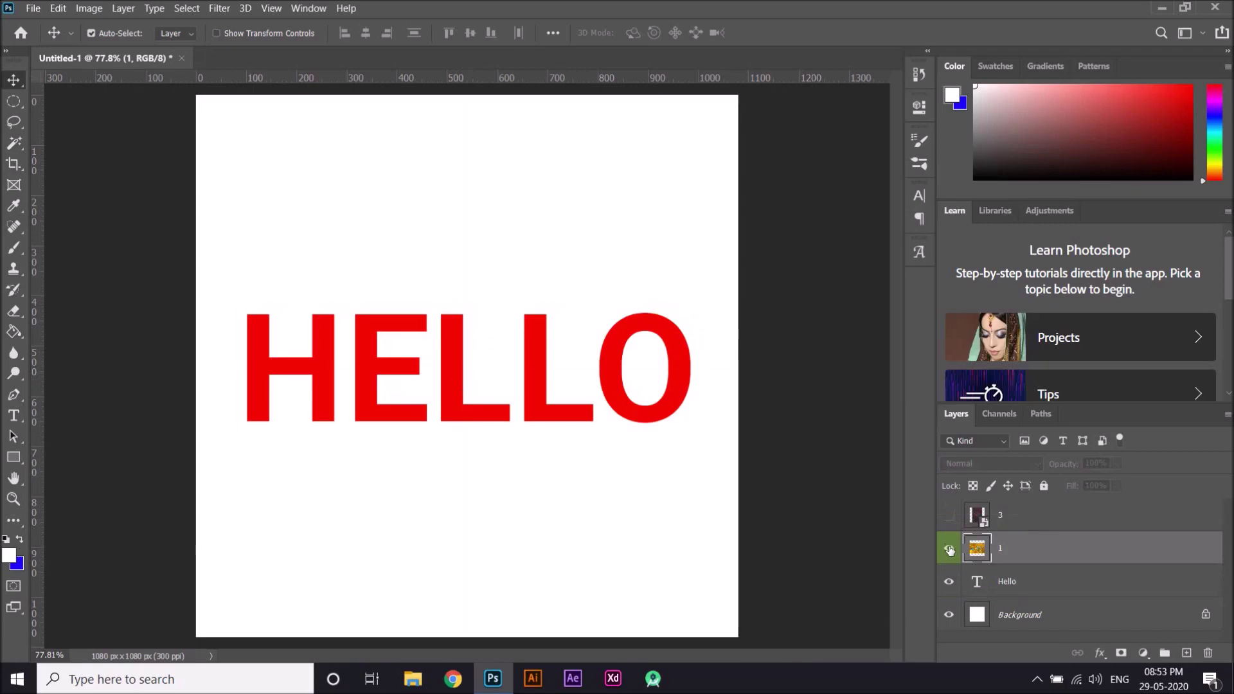
{"action": "left_click", "coordinate": [949, 550]}
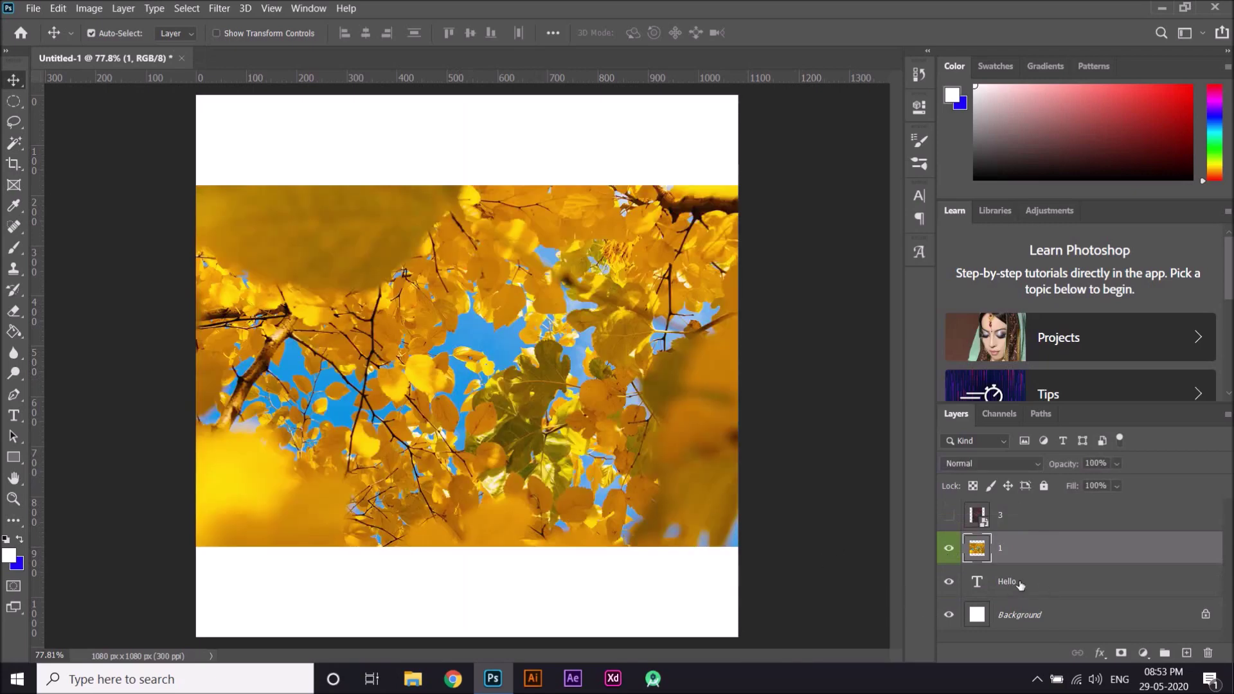
{"action": "right_click", "coordinate": [1036, 547]}
{"action": "left_click", "coordinate": [879, 293]}
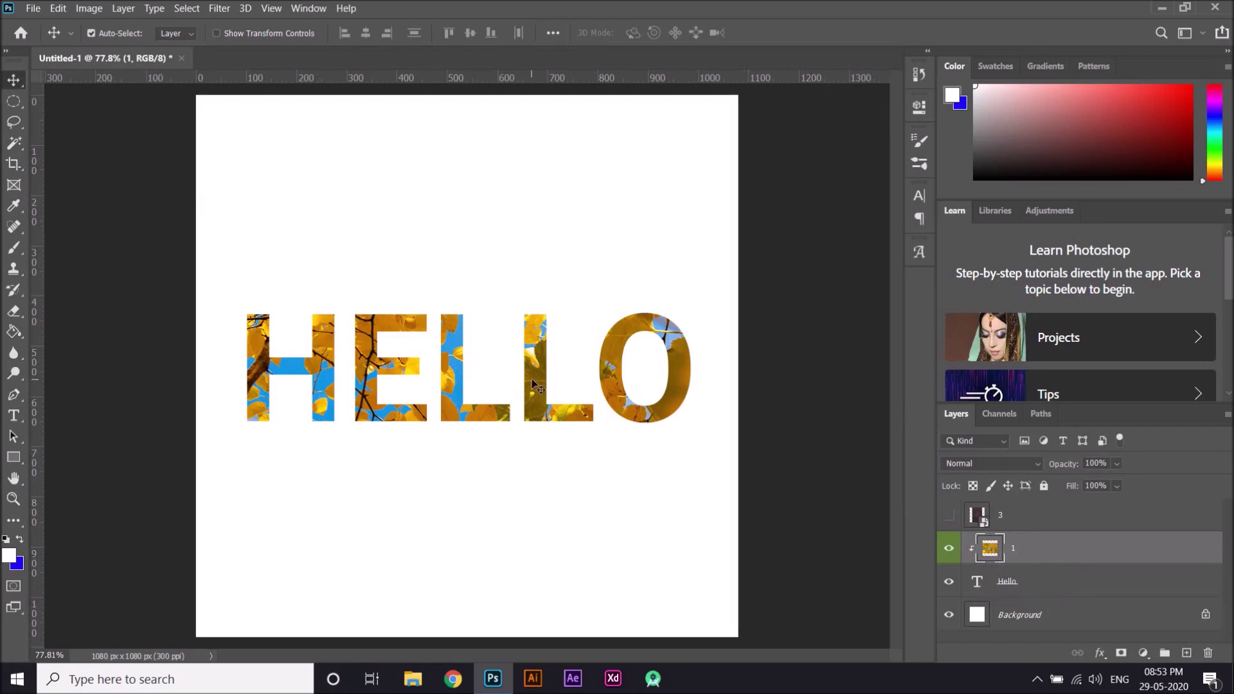
- Shift the clipped leaf image sideways inside the HELLO letters, and bring it back over the whole word
{"action": "left_click_drag", "start_coordinate": [601, 365], "coordinate": [815, 380]}
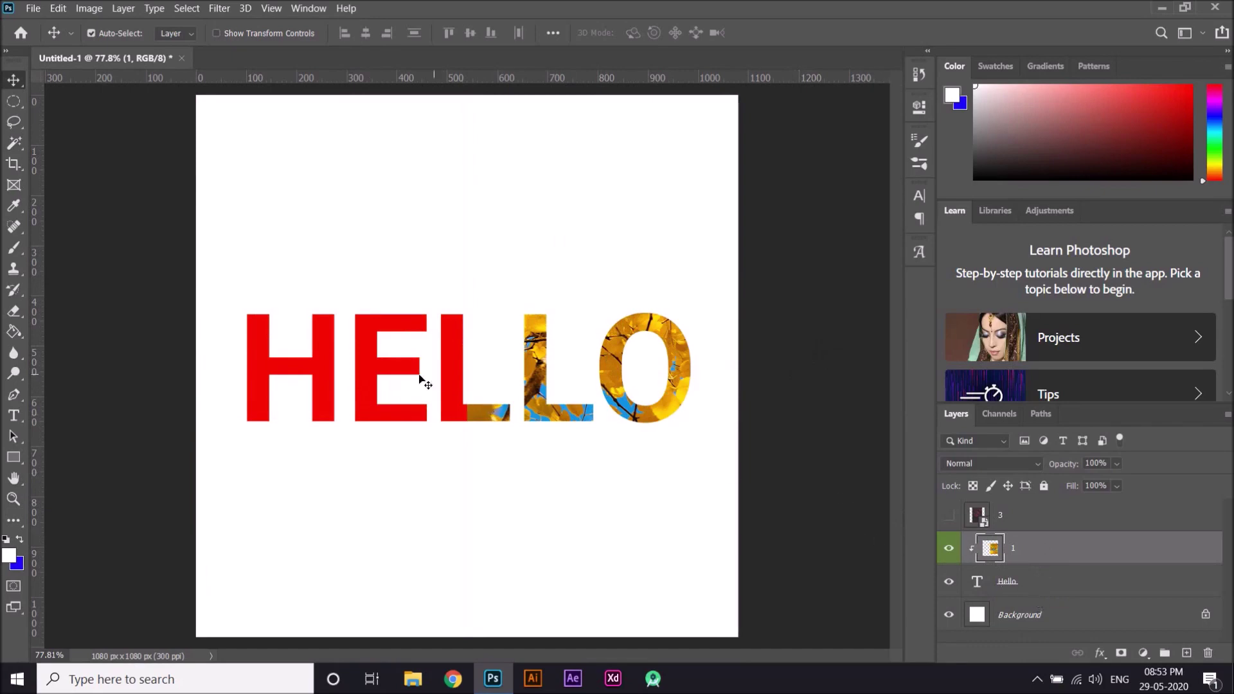
{"action": "left_click_drag", "start_coordinate": [679, 384], "coordinate": [425, 358]}
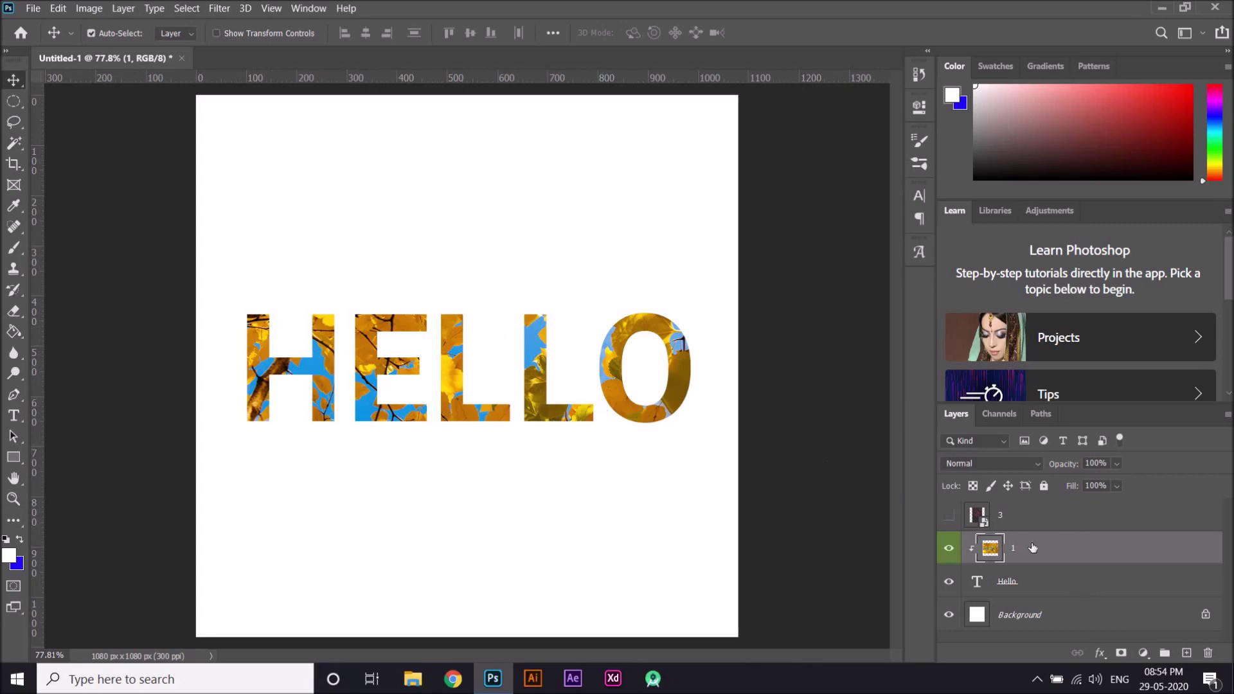
- Release layer 1 from its clipping mask on the HELLO text, keeping the leaf image visible
{"action": "key", "text": "ctrl+alt+g"}
{"action": "key", "text": "ctrl+comma"}
{"action": "key", "text": "ctrl"}
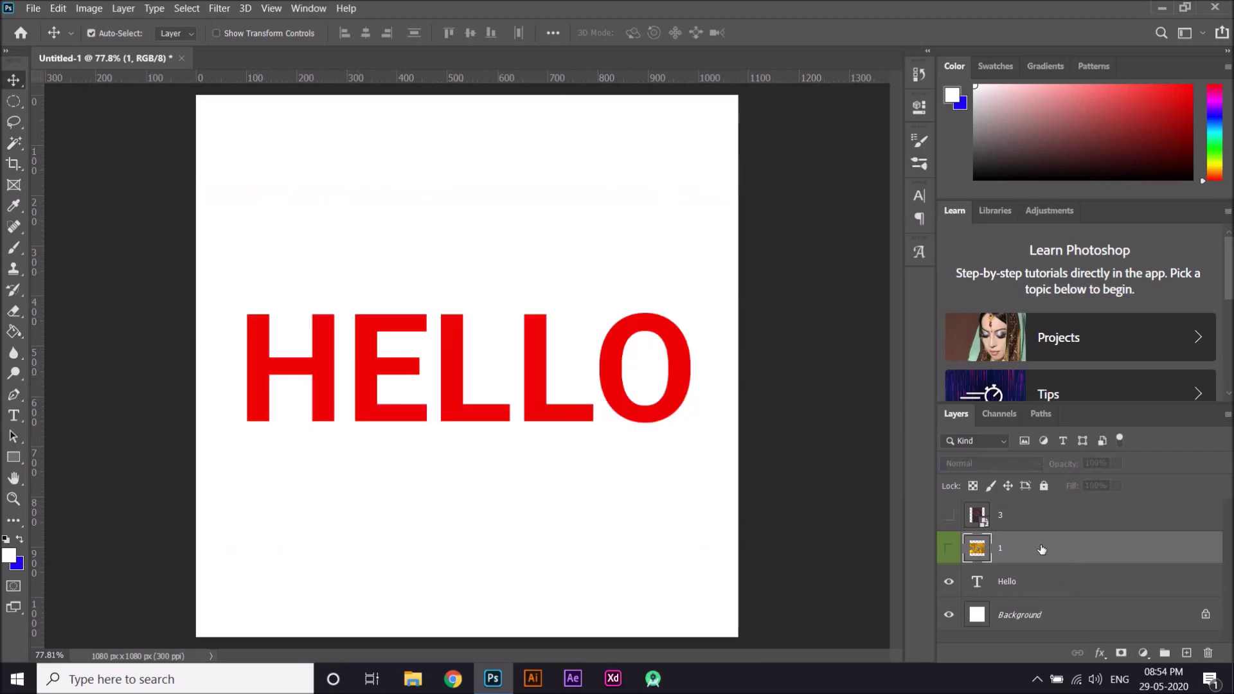
{"action": "left_click", "coordinate": [949, 551]}
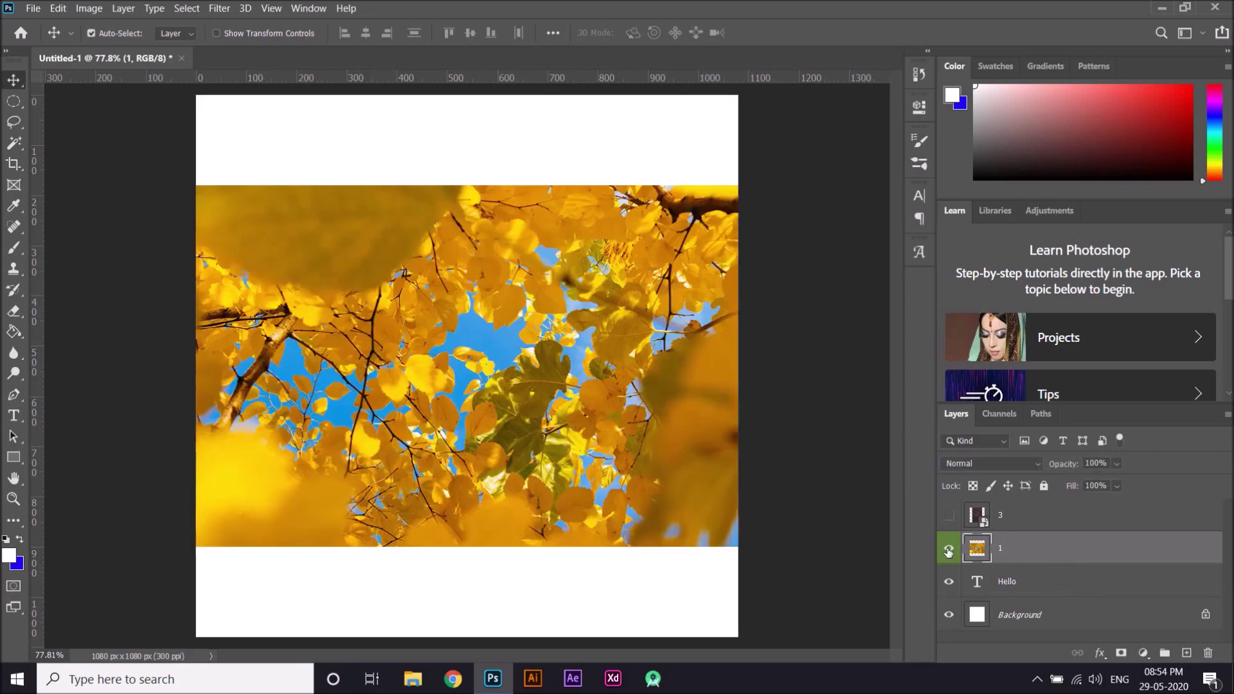
- Merge the visible layers, and unlock the merged background layer to try moving it
{"action": "right_click", "coordinate": [1031, 550]}
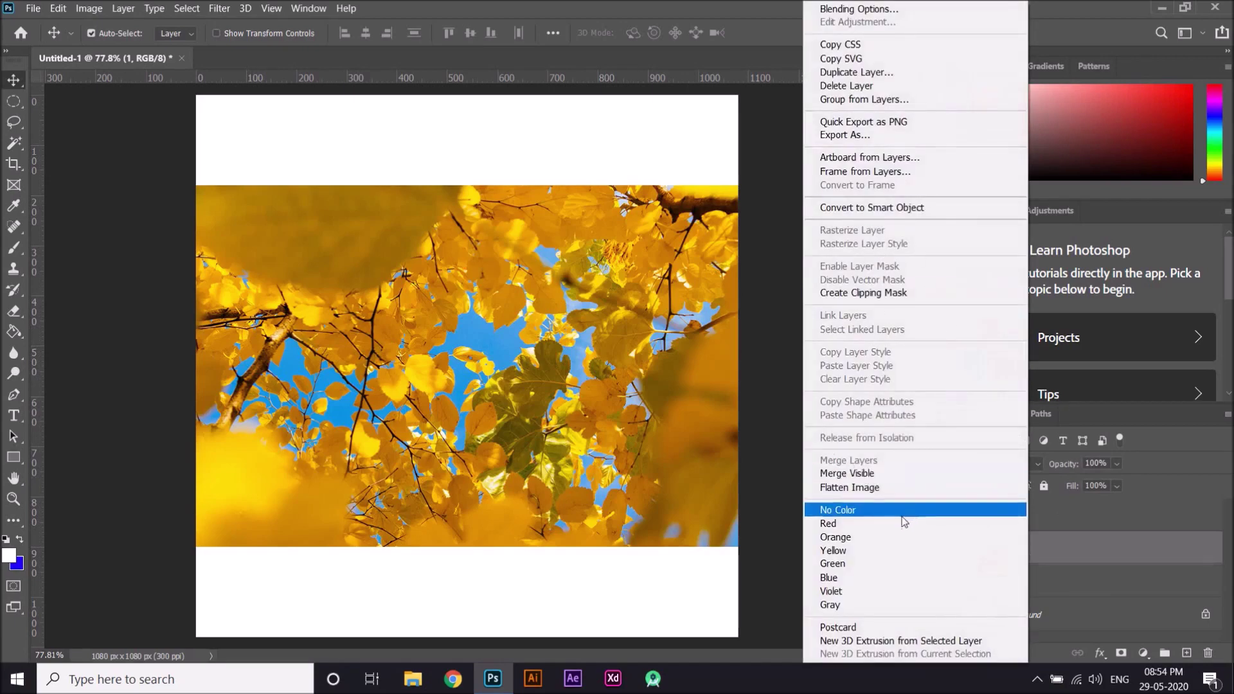
{"action": "left_click", "coordinate": [872, 475]}
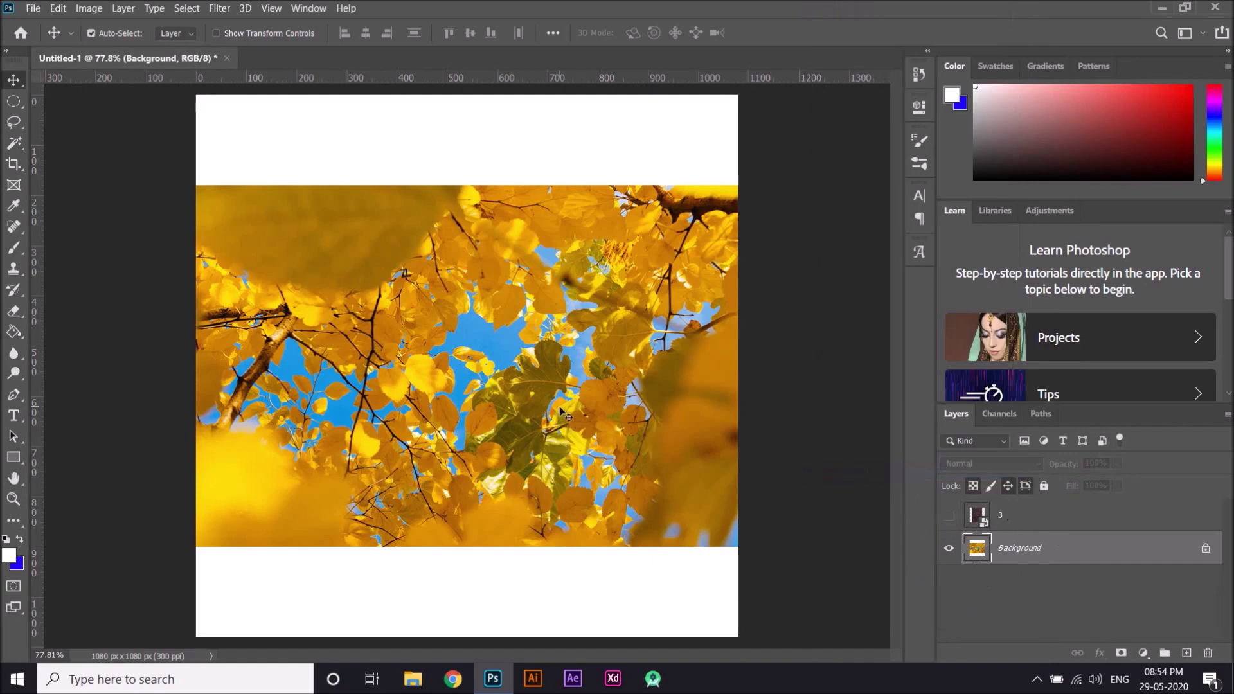
{"action": "left_click", "coordinate": [696, 405]}
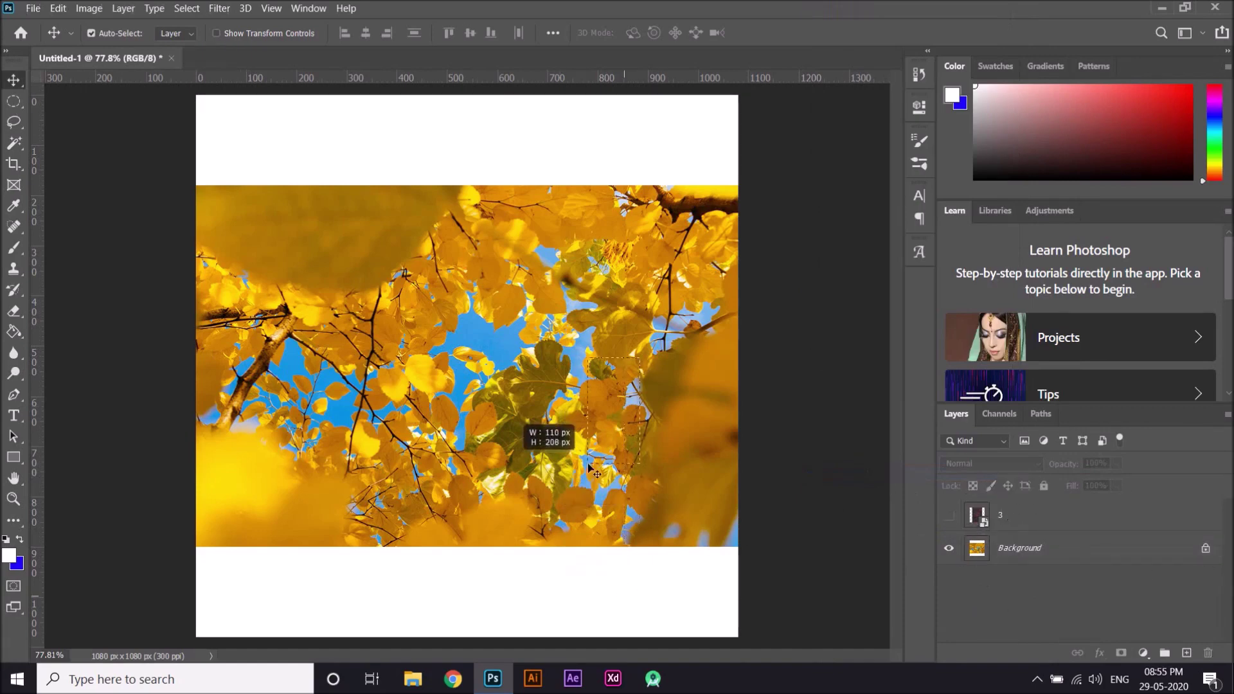
{"action": "left_click", "coordinate": [1206, 550]}
{"action": "left_click_drag", "start_coordinate": [518, 330], "coordinate": [543, 315]}
- Undo the move, the unlocking and the merge to bring back the separate layers
{"action": "key", "text": "ctrl+z"}
{"action": "key", "text": "ctrl+z"}
{"action": "key", "text": "ctrl+z"}
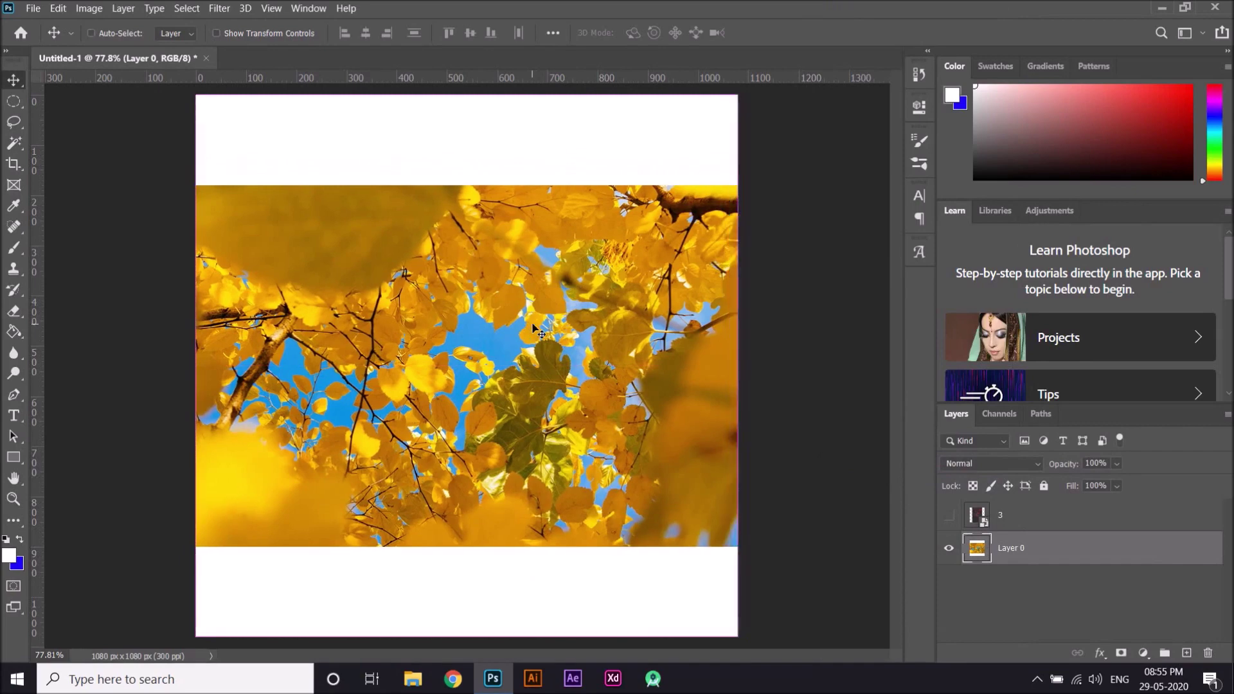
{"action": "key", "text": "ctrl"}
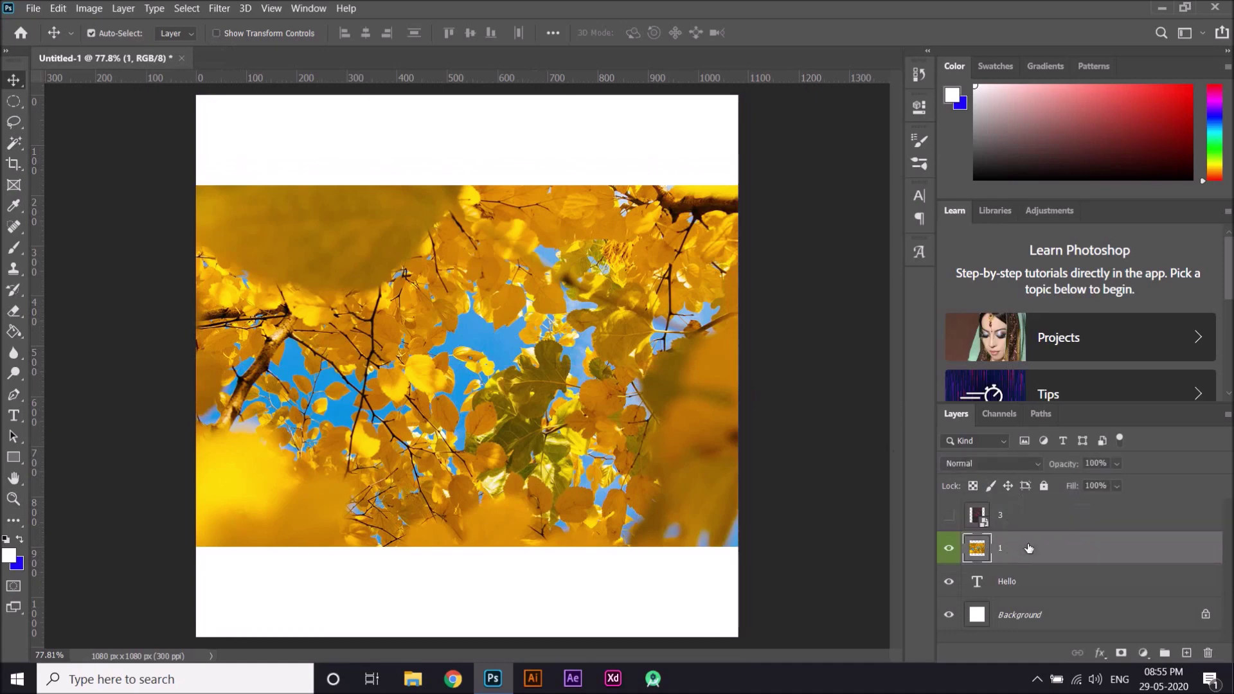
- Flatten the image from layer 3's commands, discarding hidden layers, and undo the flattening
{"action": "right_click", "coordinate": [1028, 551]}
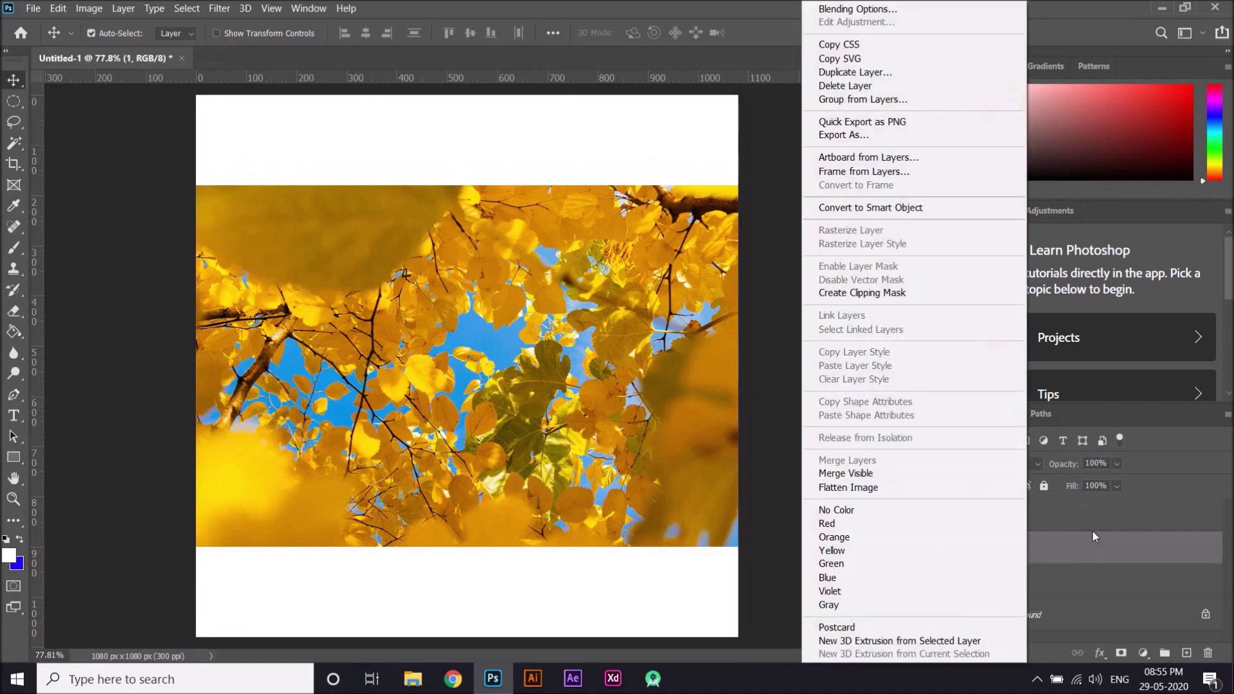
{"action": "left_click", "coordinate": [1090, 526]}
{"action": "left_click", "coordinate": [1038, 522]}
{"action": "right_click", "coordinate": [1040, 522]}
{"action": "left_click", "coordinate": [897, 502]}
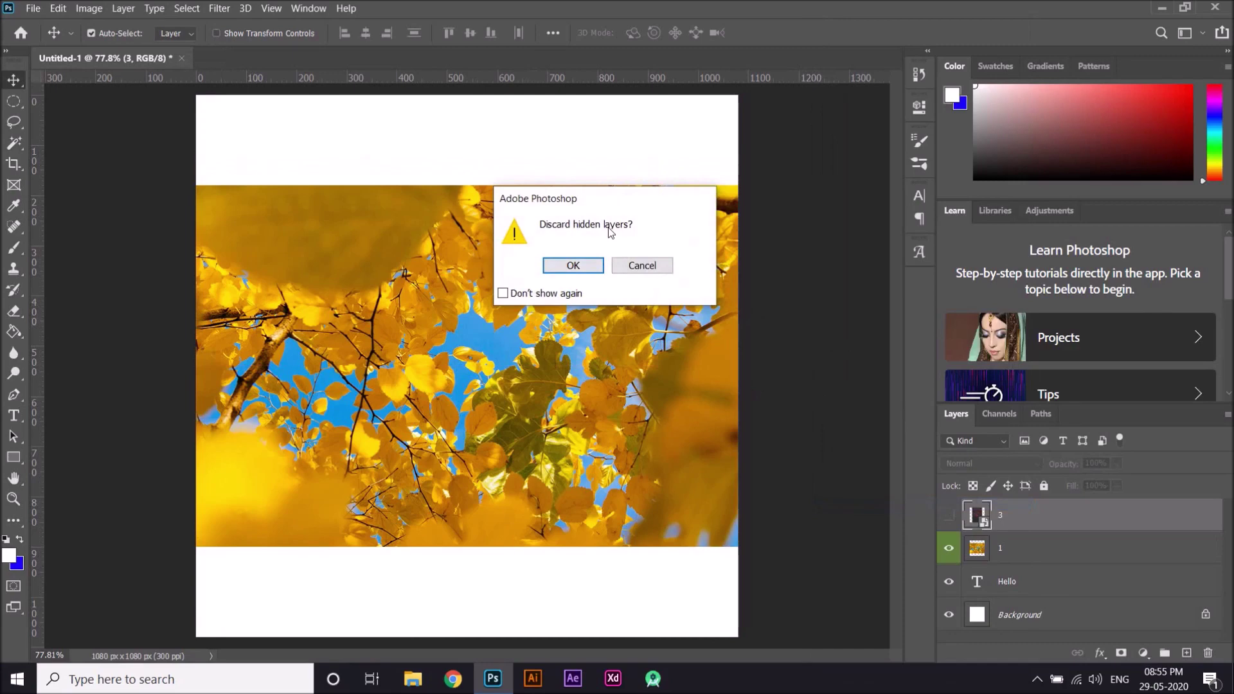
{"action": "left_click", "coordinate": [572, 266]}
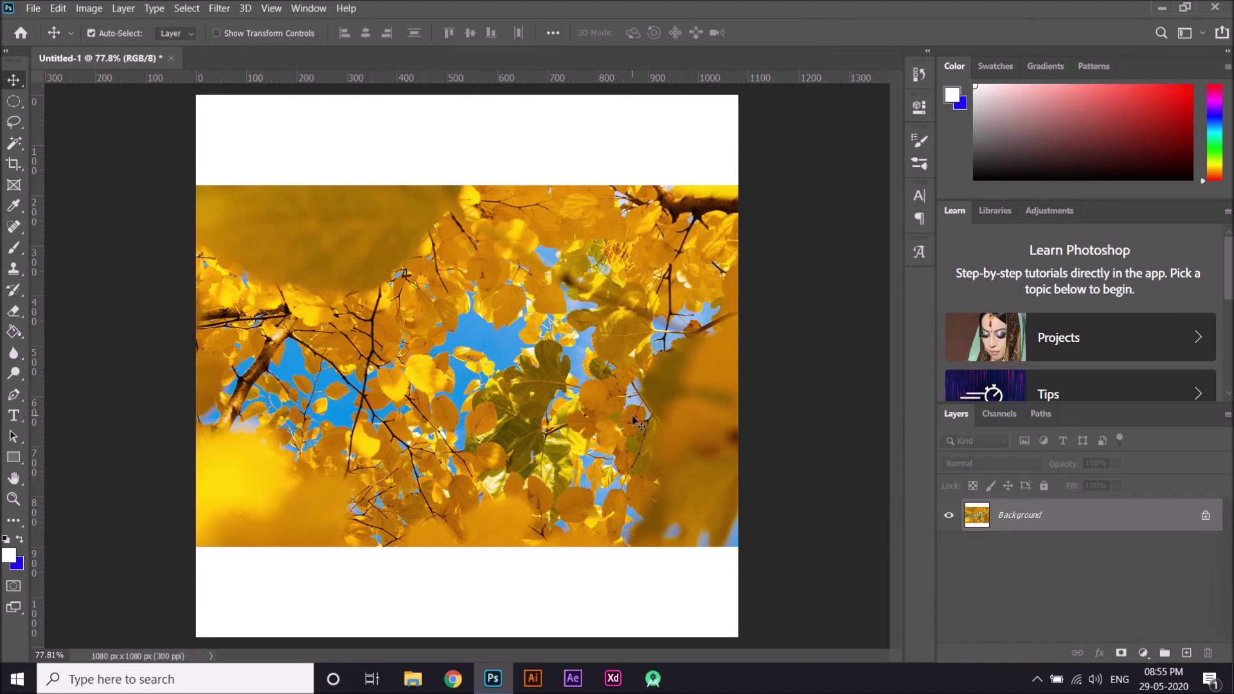
{"action": "key", "text": "ctrl+z"}
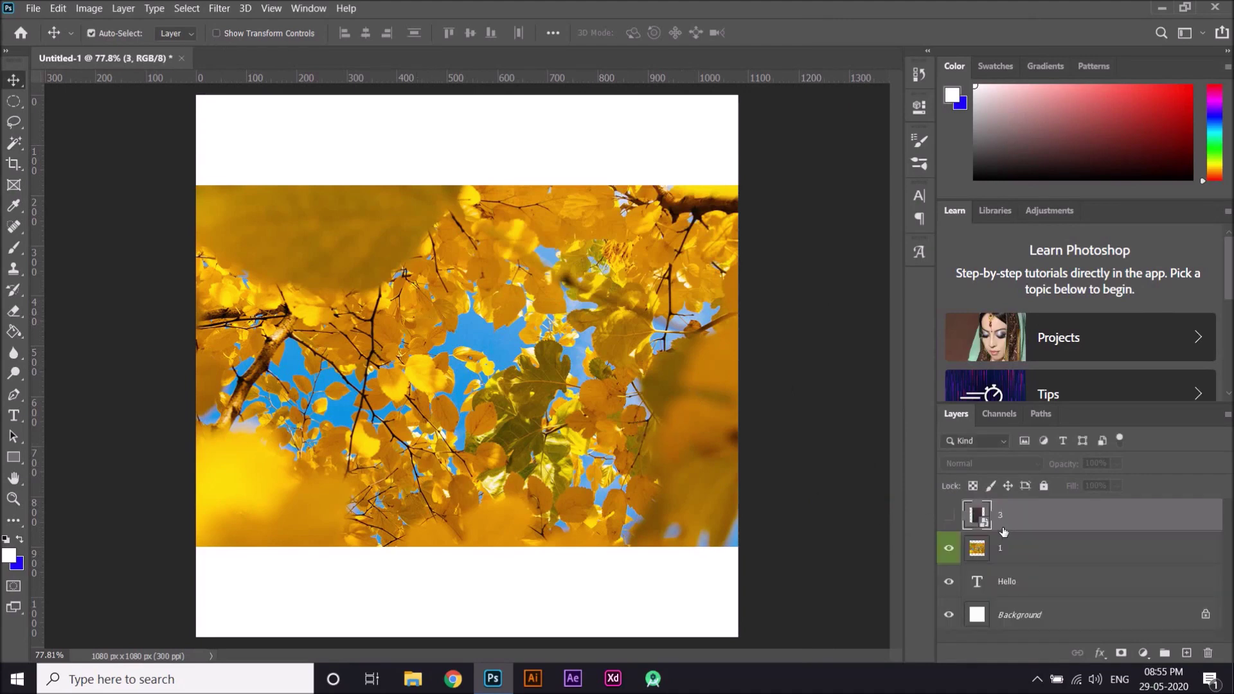
- Show layer 3 again, and delete the Hello text layer
{"action": "left_click", "coordinate": [1041, 551]}
{"action": "right_click", "coordinate": [1040, 547]}
{"action": "key", "text": "Escape"}
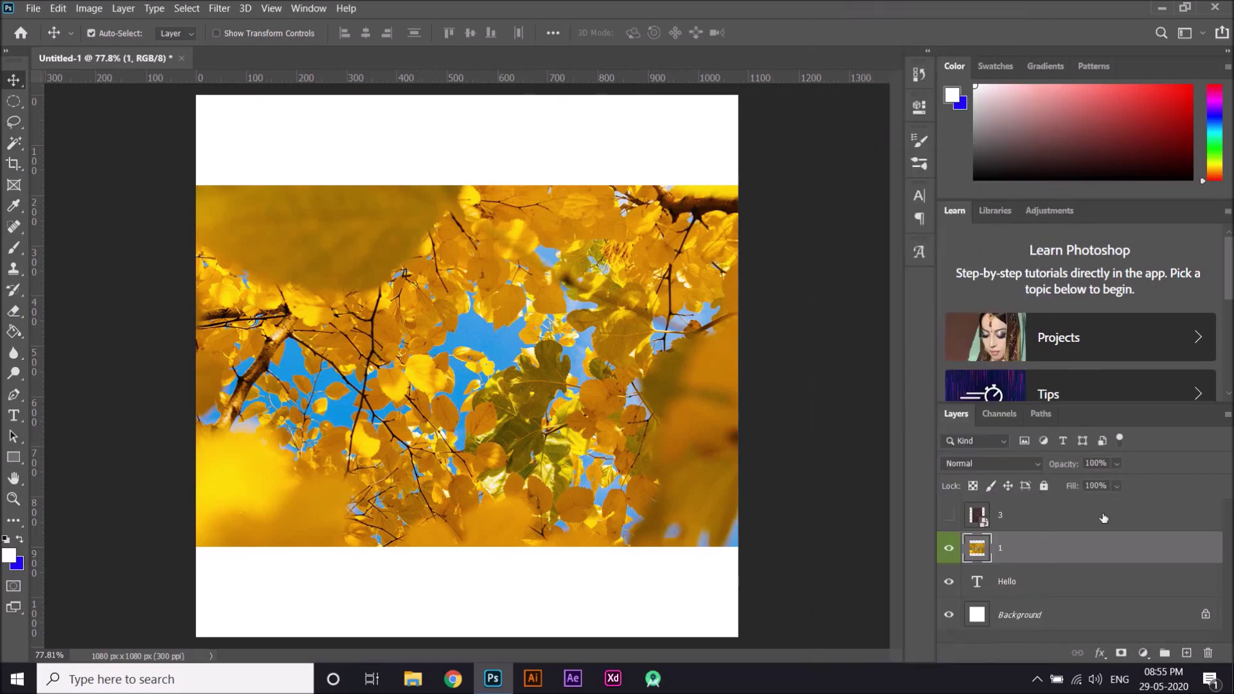
{"action": "left_click", "coordinate": [949, 516]}
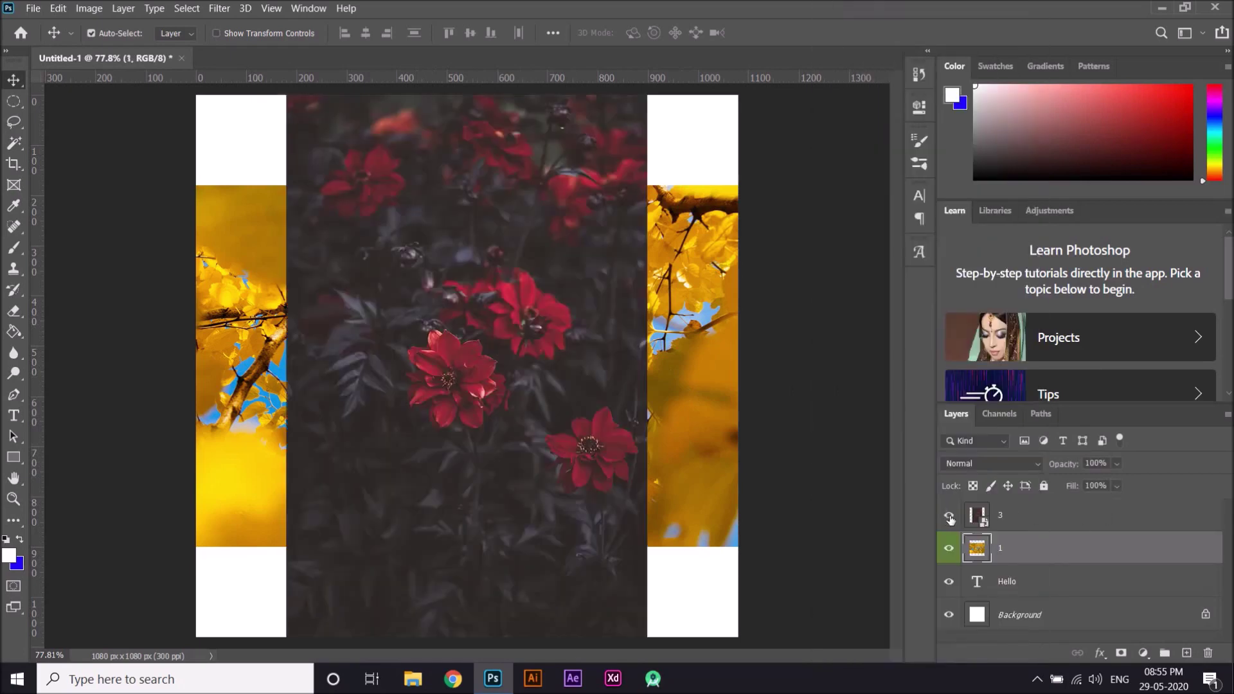
{"action": "left_click", "coordinate": [1029, 582]}
{"action": "key", "text": "Delete"}
- Merge layer 3 down into layer 1, and undo the merge to separate the two layers again
{"action": "left_click", "coordinate": [1013, 517]}
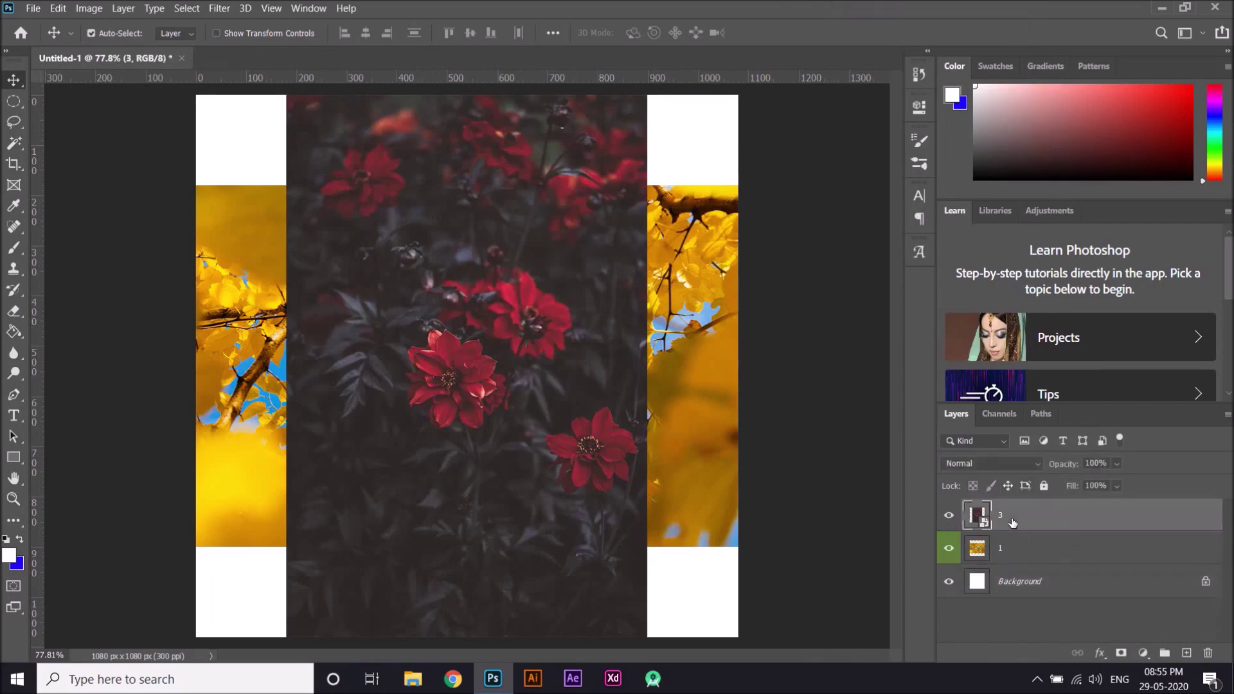
{"action": "right_click", "coordinate": [1012, 519]}
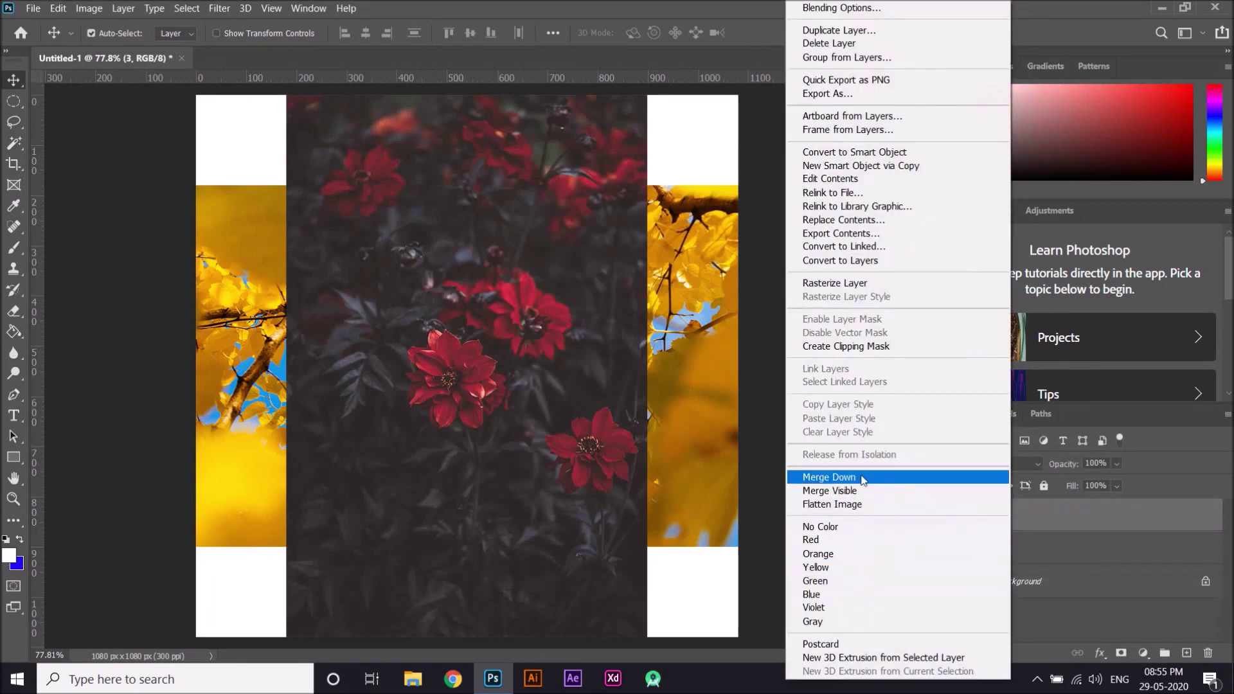
{"action": "left_click", "coordinate": [1036, 516]}
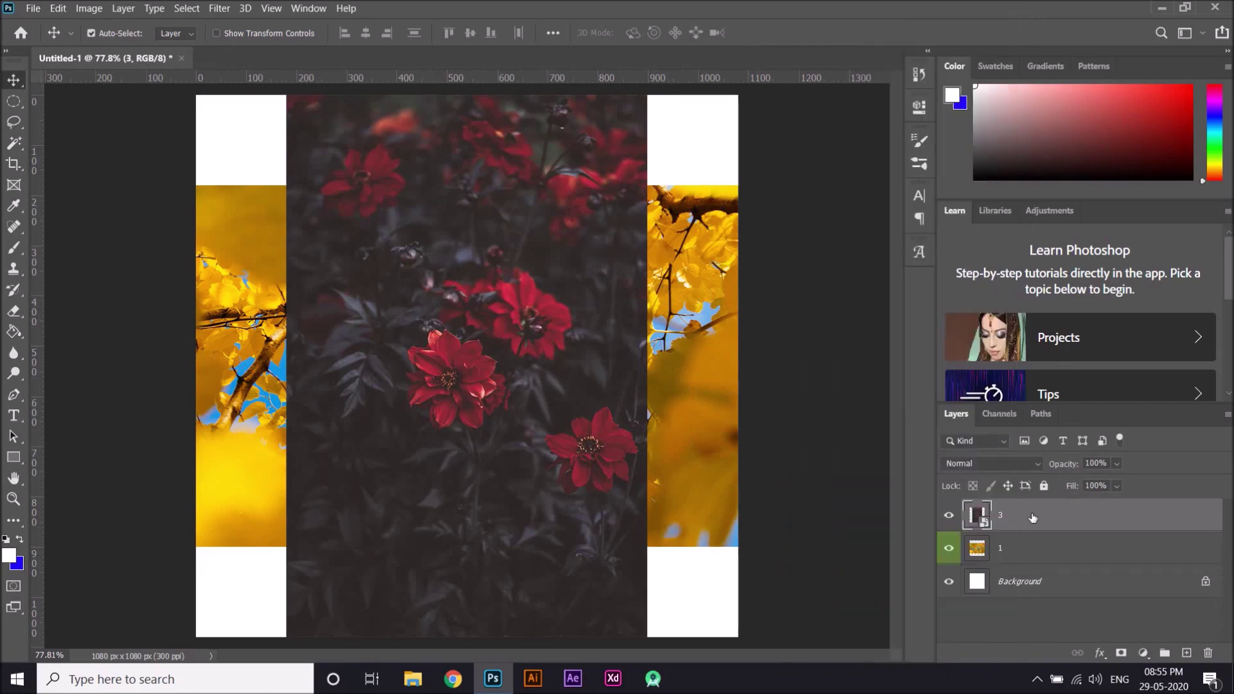
{"action": "right_click", "coordinate": [1033, 518]}
{"action": "left_click", "coordinate": [861, 477]}
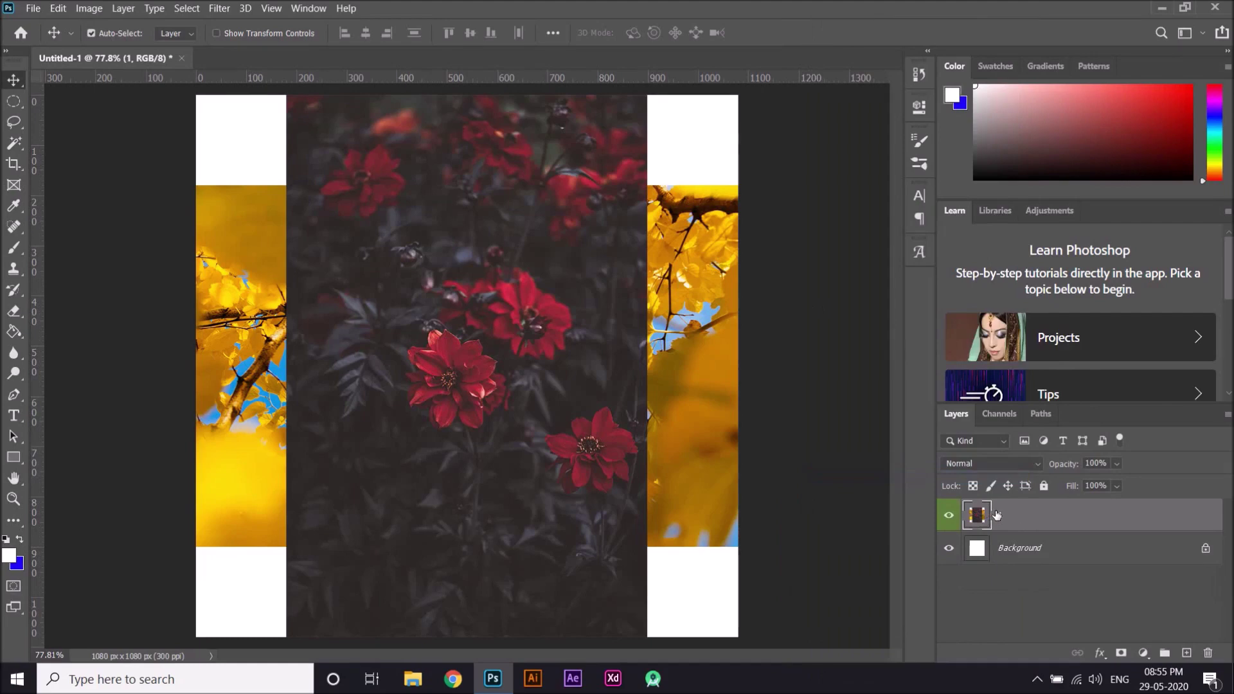
{"action": "mouse_move", "coordinate": [492, 362]}
{"action": "left_mouse_down"}
{"action": "mouse_move", "coordinate": [473, 351]}
{"action": "mouse_move", "coordinate": [504, 354]}
{"action": "mouse_move", "coordinate": [492, 361]}
{"action": "left_mouse_up"}
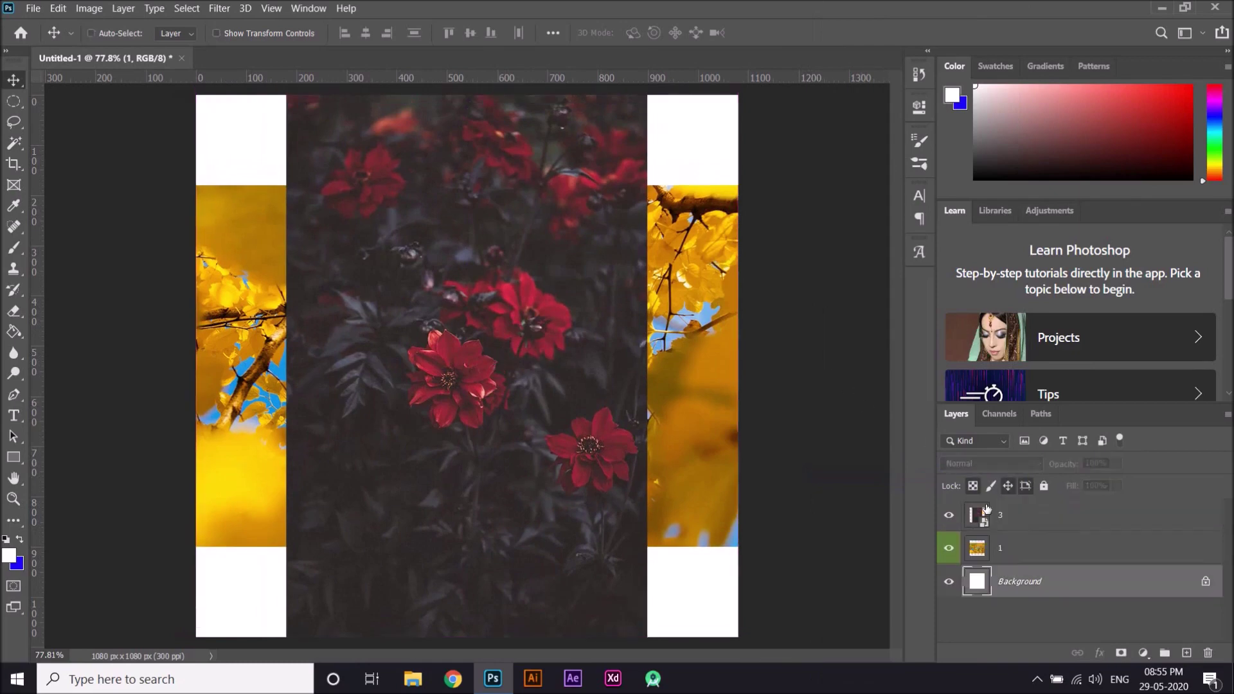
- Turn layer 3 into a 3D postcard, accepting the switch to the 3D workspace, and view the available workspaces
{"action": "right_click", "coordinate": [1041, 513]}
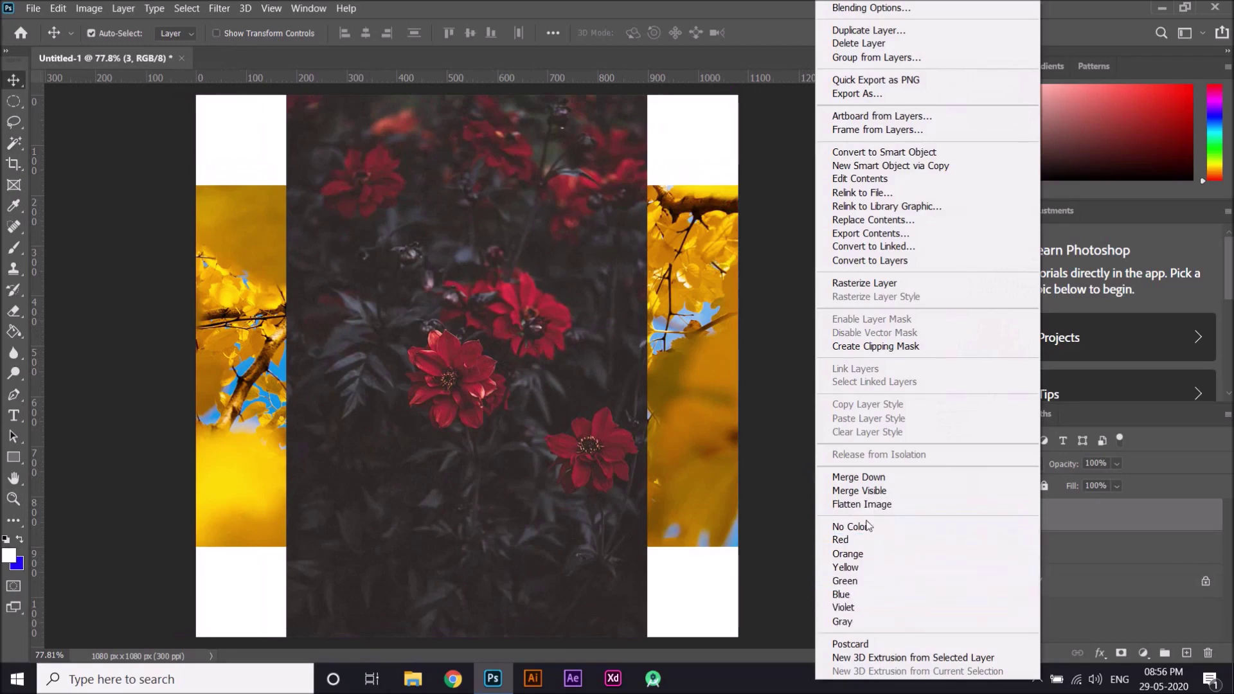
{"action": "left_click", "coordinate": [869, 645]}
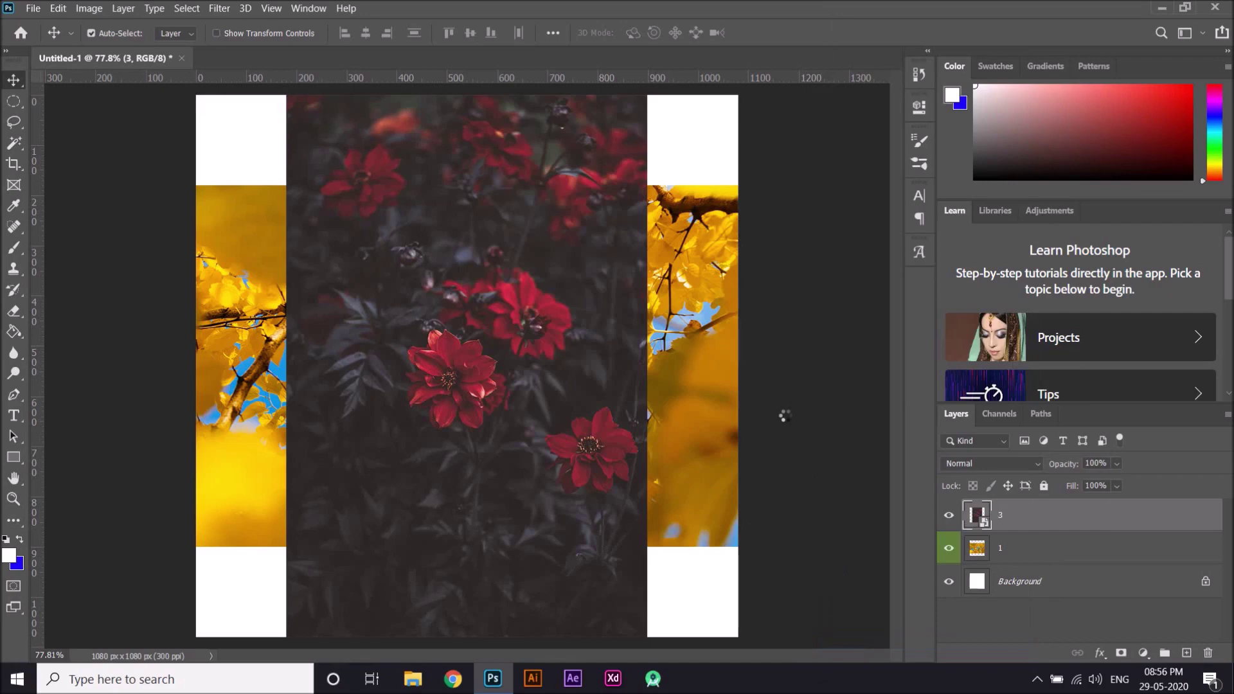
{"action": "key", "text": "Return"}
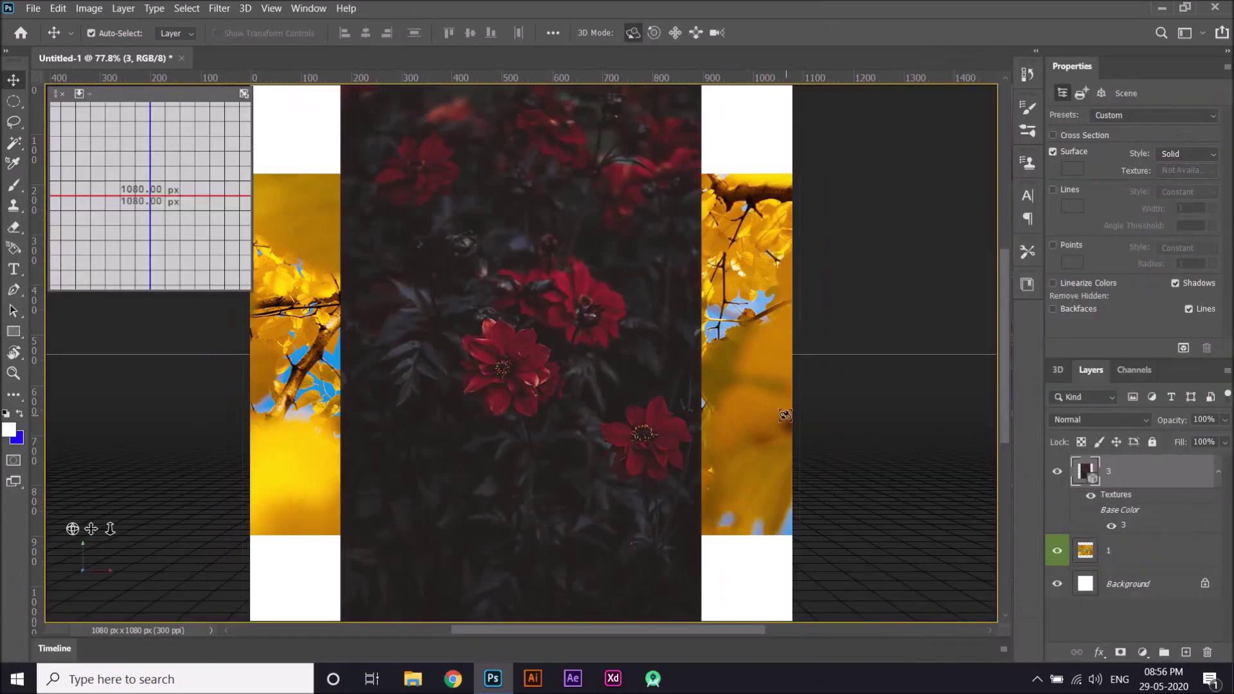
{"action": "left_click", "coordinate": [309, 8]}
{"action": "mouse_move", "coordinate": [393, 47]}
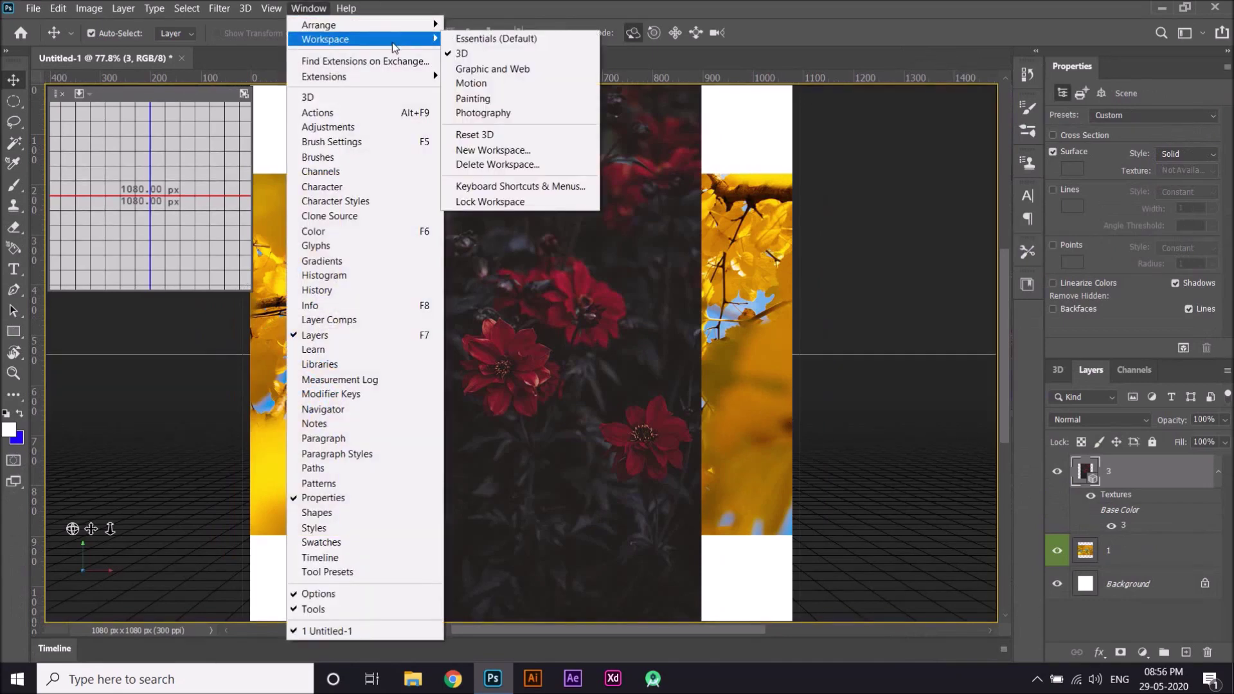
{"action": "left_click", "coordinate": [556, 338]}
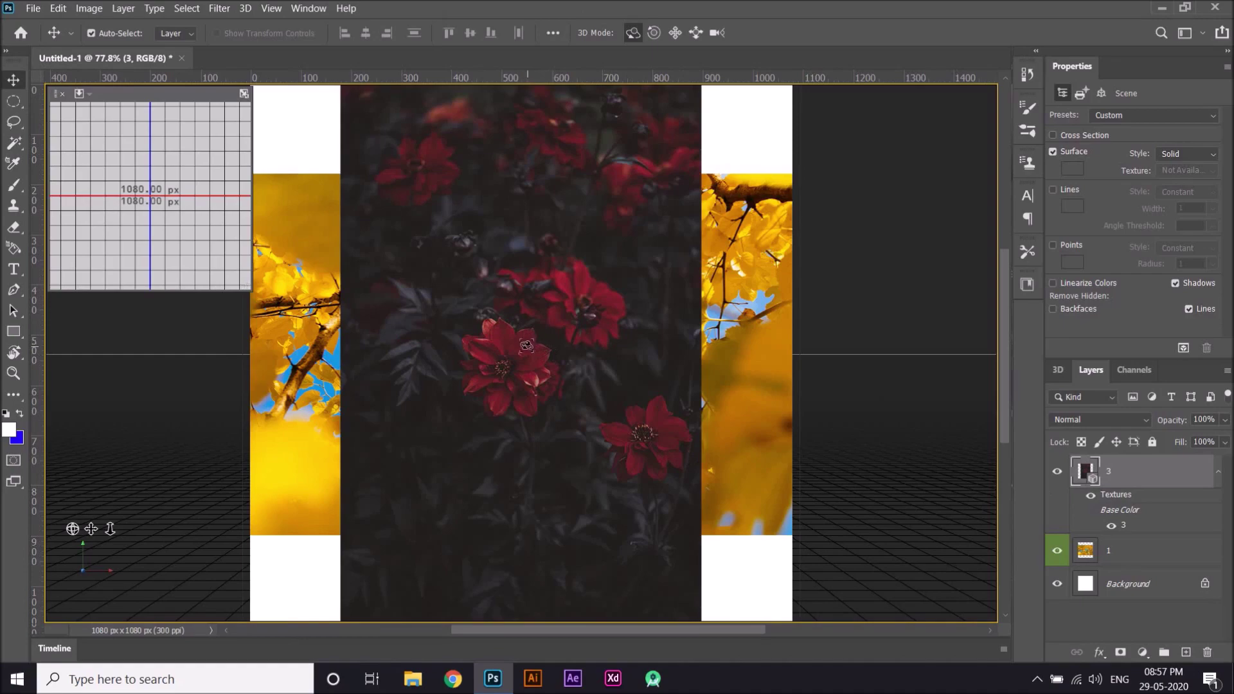
- Rotate layer 3's postcard in 3D, view it with layer 1 selected, and undo the rotation and the postcard conversion
{"action": "left_click_drag", "start_coordinate": [526, 345], "coordinate": [608, 343]}
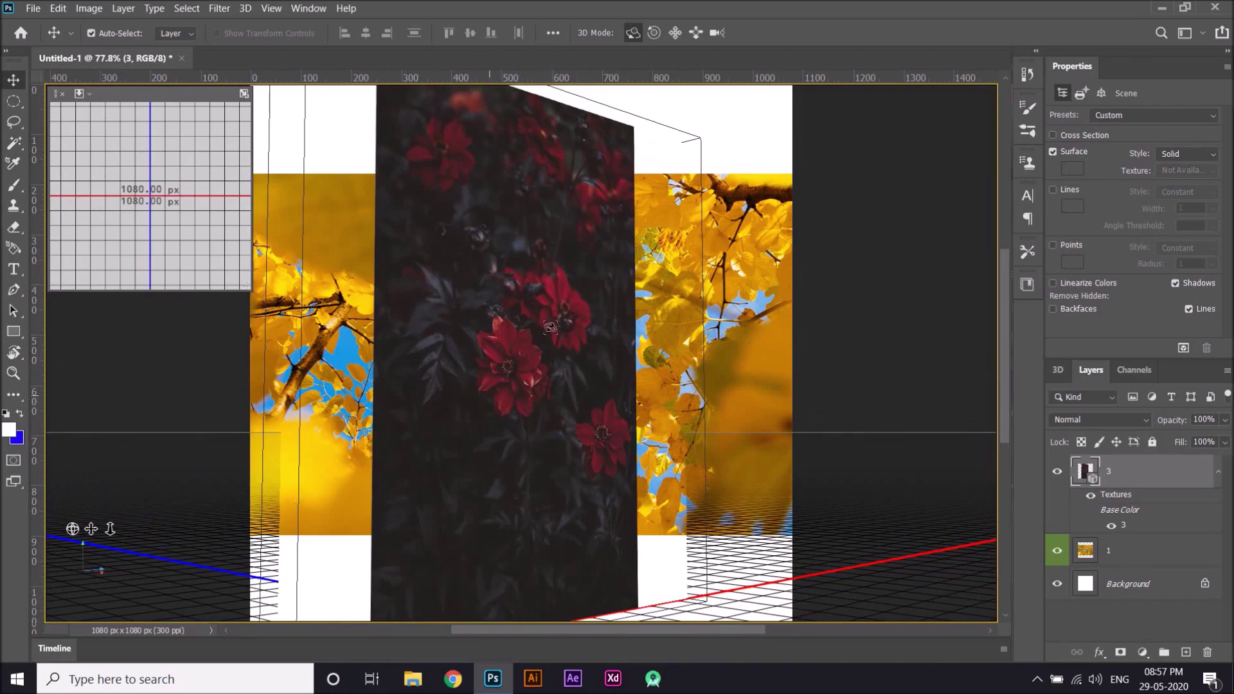
{"action": "left_click_drag", "start_coordinate": [521, 355], "coordinate": [499, 337]}
{"action": "left_click_drag", "start_coordinate": [563, 269], "coordinate": [528, 304]}
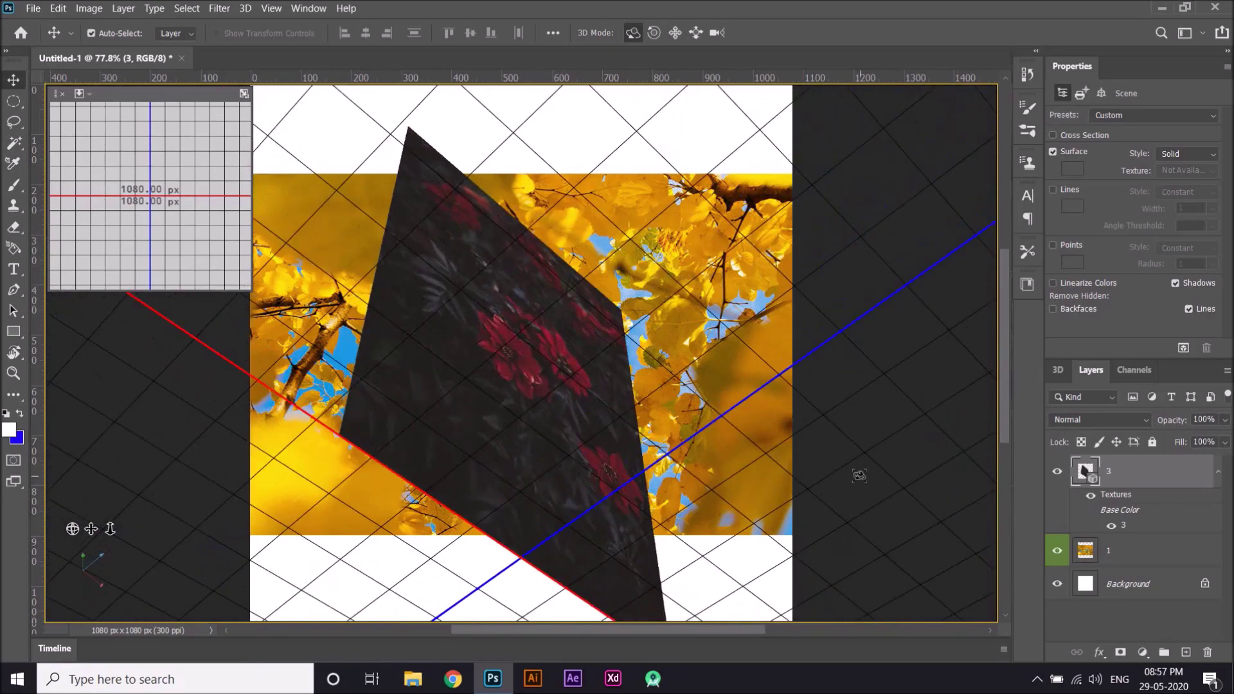
{"action": "left_click", "coordinate": [1165, 558]}
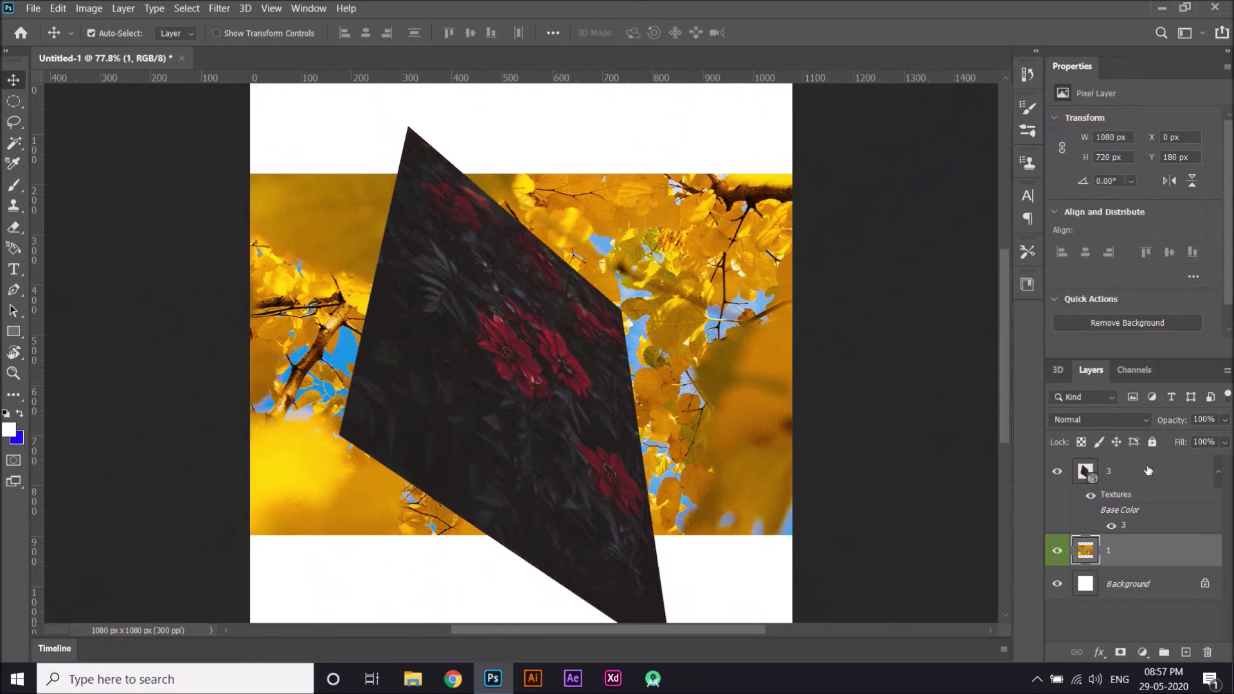
{"action": "left_click", "coordinate": [1149, 472]}
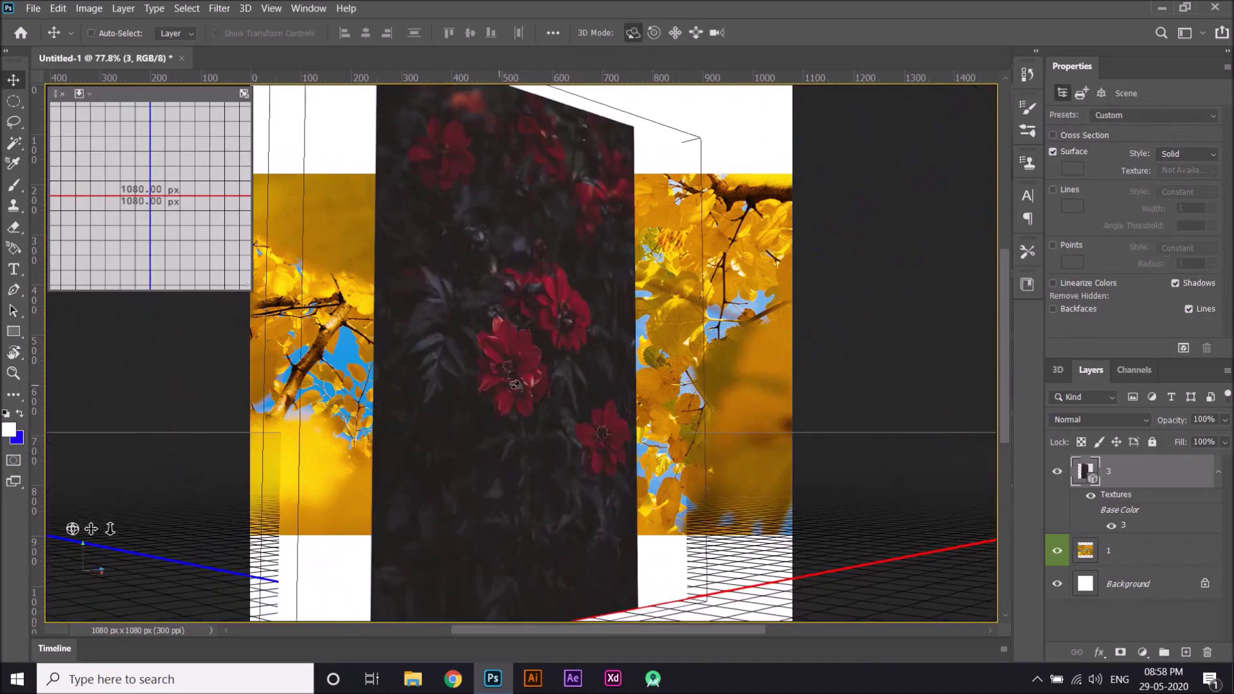
{"action": "key", "text": "alt+comma"}
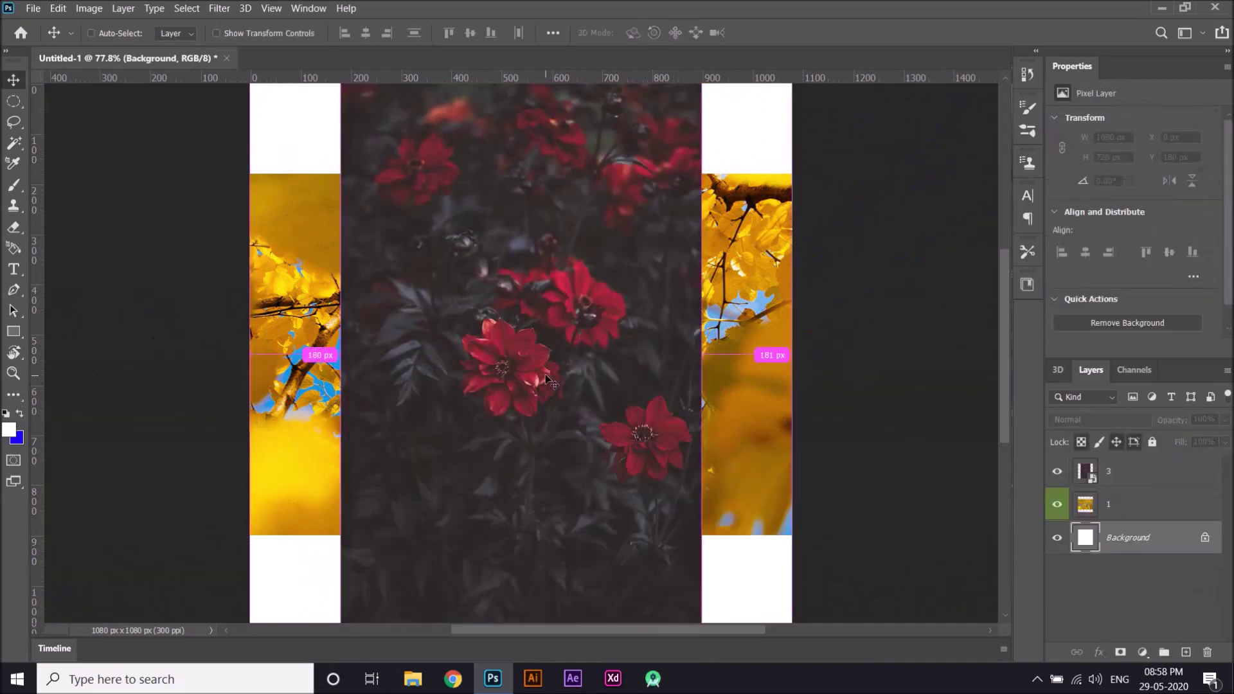
- Add the paragraph text Hello in a box about 868 by 318 px across the picture's middle, and place its layer above layer 3
{"action": "left_click", "coordinate": [14, 270]}
{"action": "left_click_drag", "start_coordinate": [306, 269], "coordinate": [741, 426]}
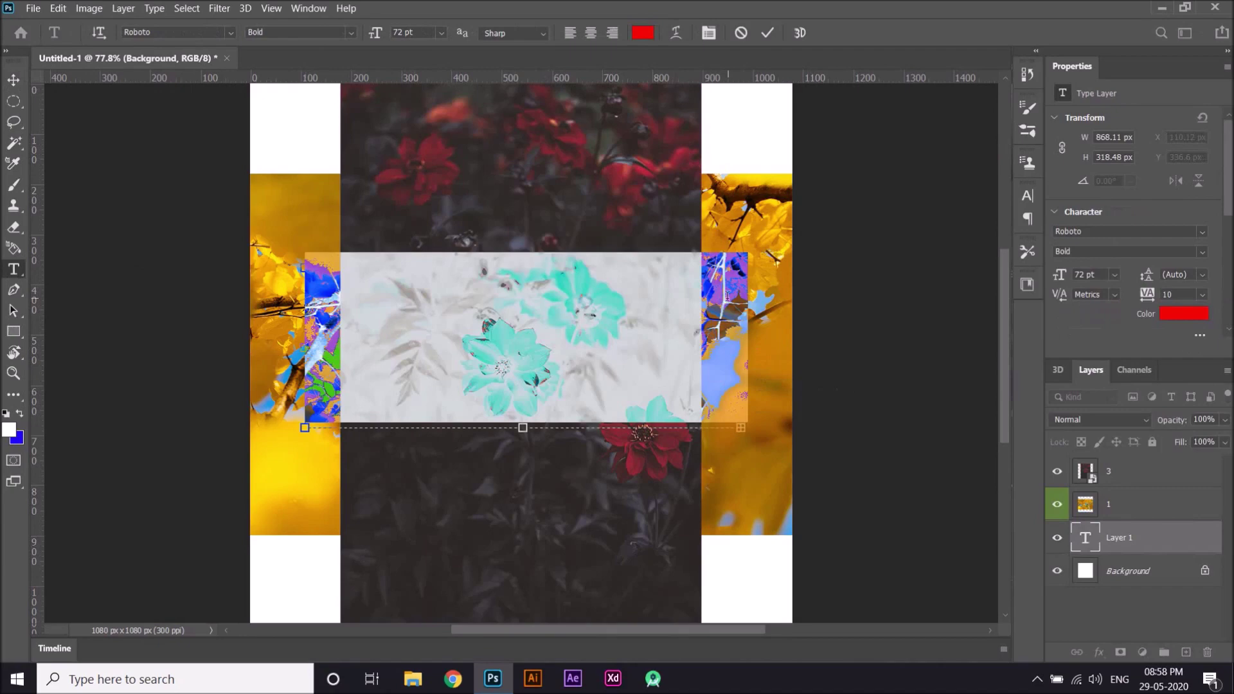
{"action": "key", "text": "ctrl+Return"}
{"action": "key", "text": "v"}
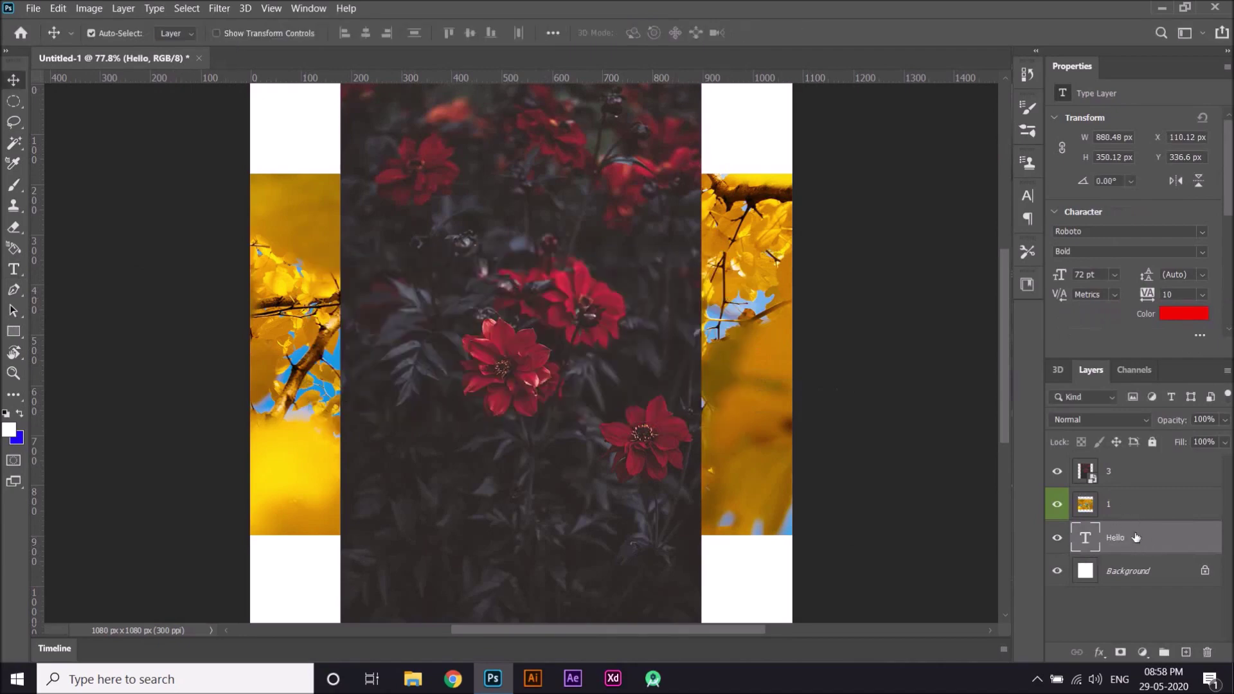
{"action": "left_click_drag", "start_coordinate": [1159, 541], "coordinate": [1151, 461]}
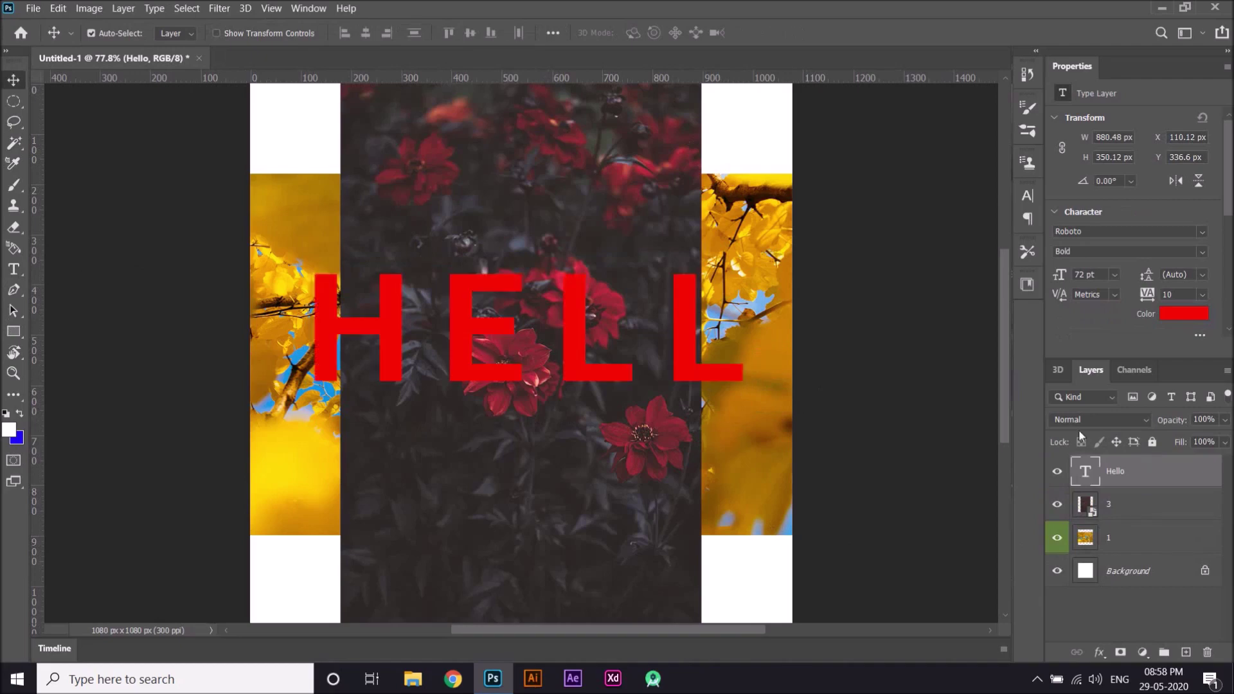
- Replace the wording of the Hello text layer with HI, and return to the Move tool
{"action": "double_click", "coordinate": [692, 344]}
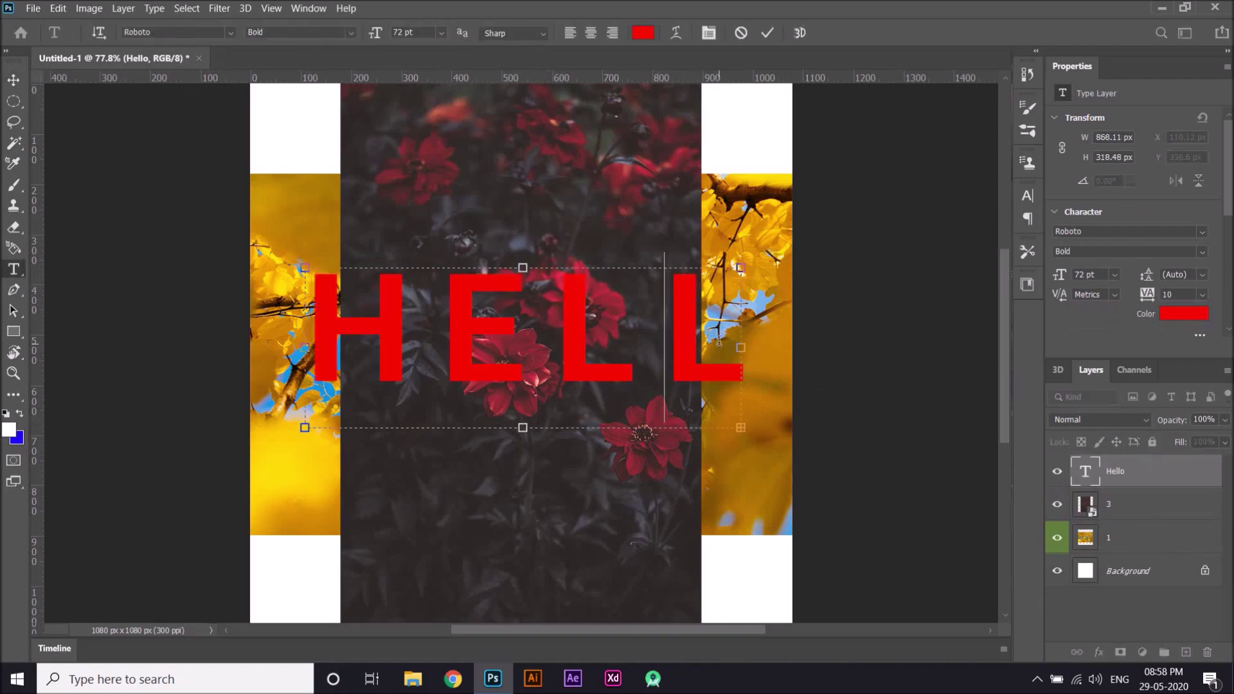
{"action": "key", "text": "ctrl+a"}
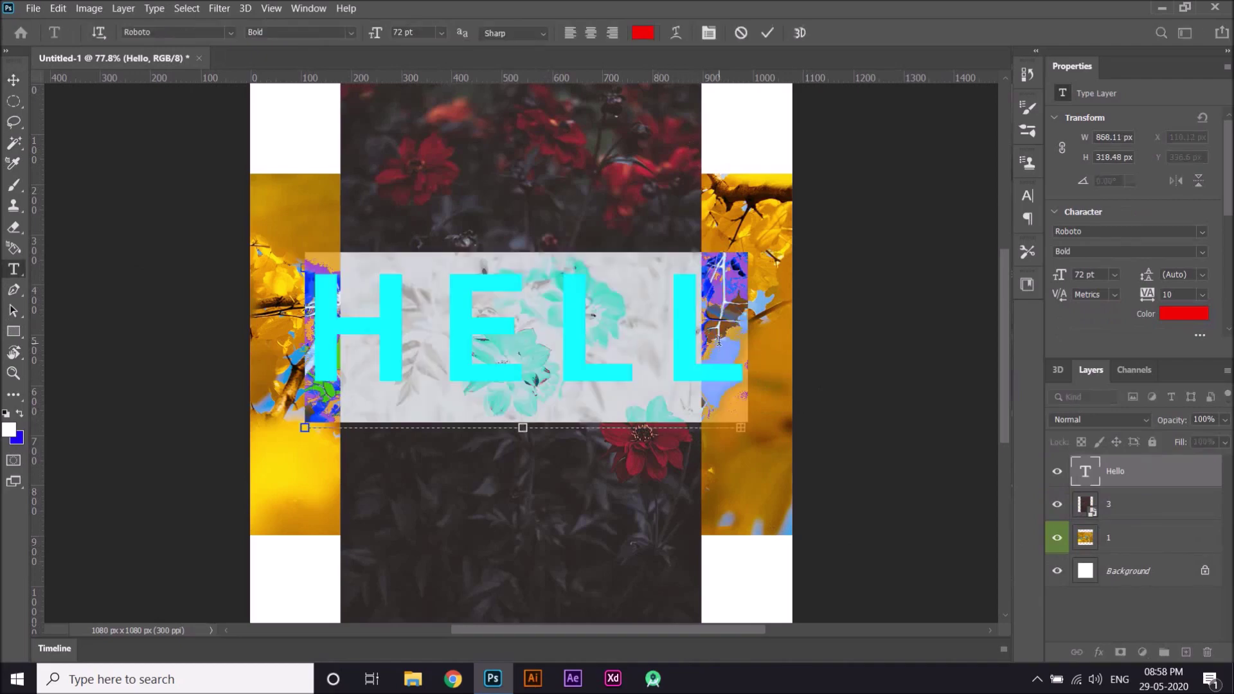
{"action": "type", "text": "HI"}
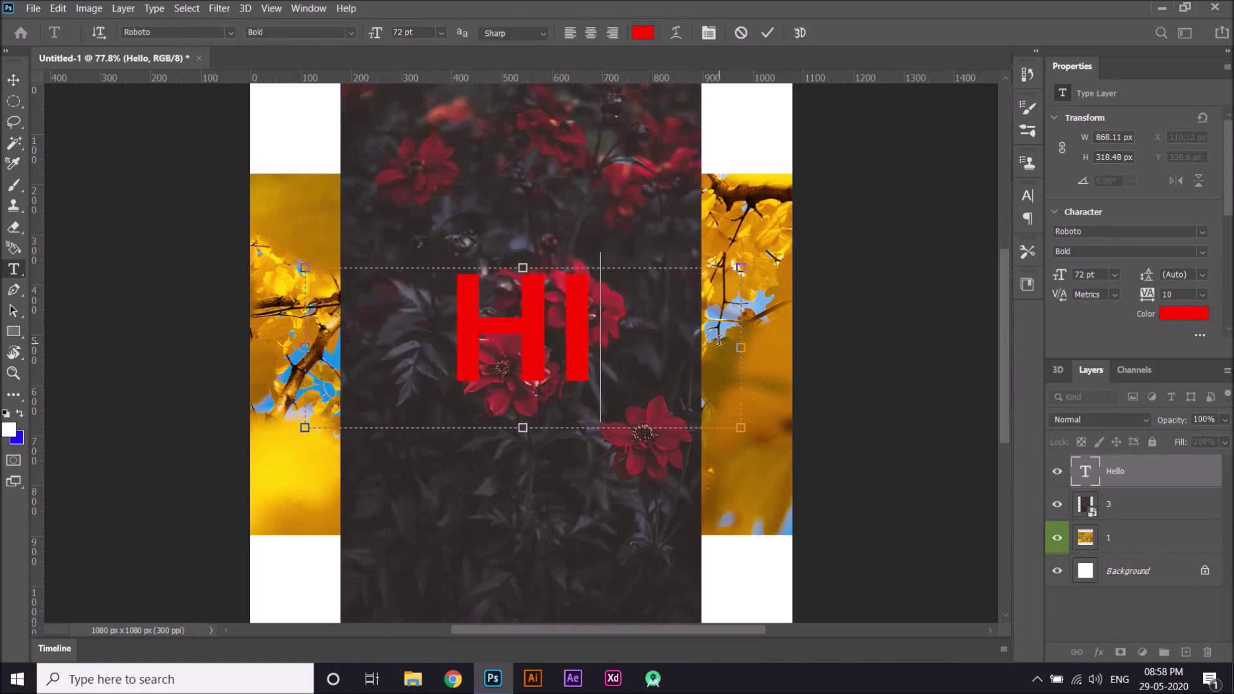
{"action": "key", "text": "ctrl+Return"}
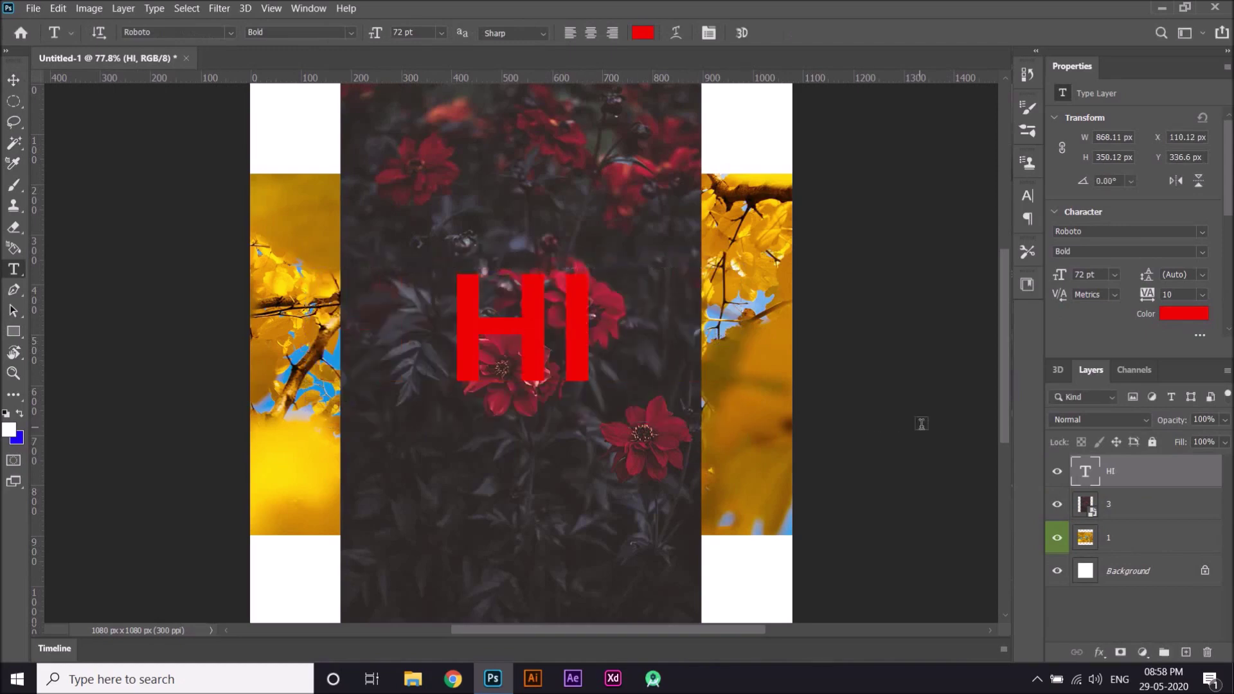
{"action": "key", "text": "v"}
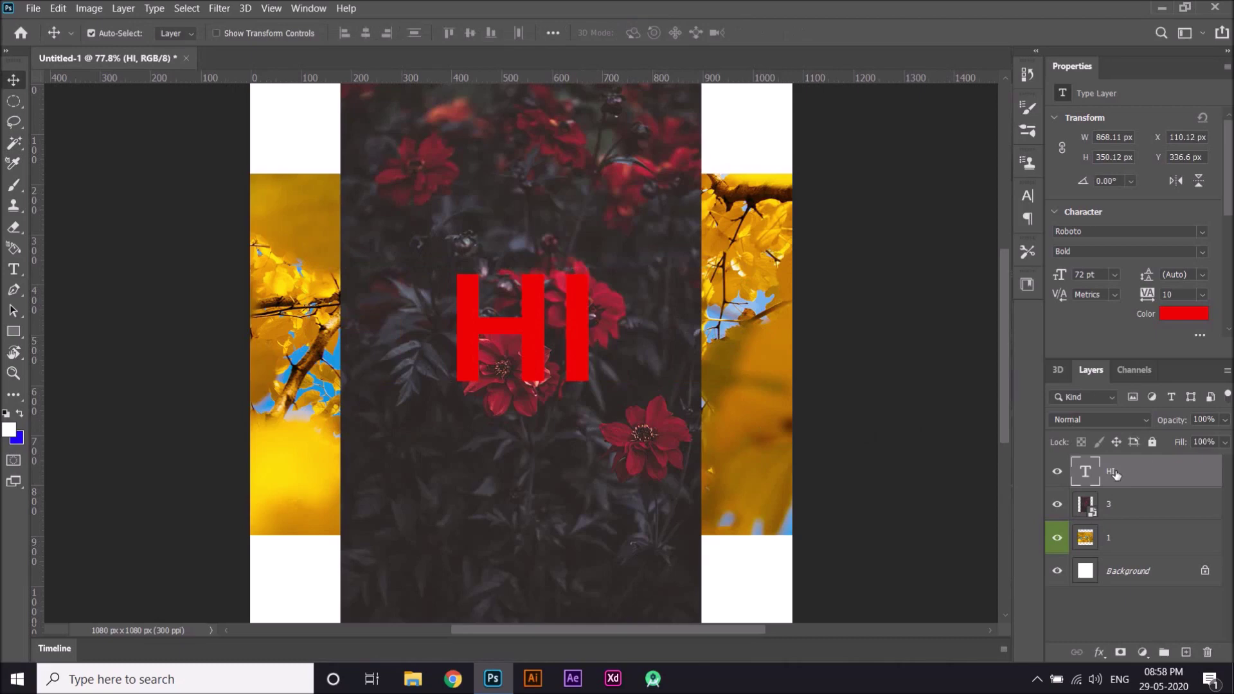
- Turn the HI text layer into a 3D postcard, and rotate it to a slanted view
{"action": "right_click", "coordinate": [1116, 474]}
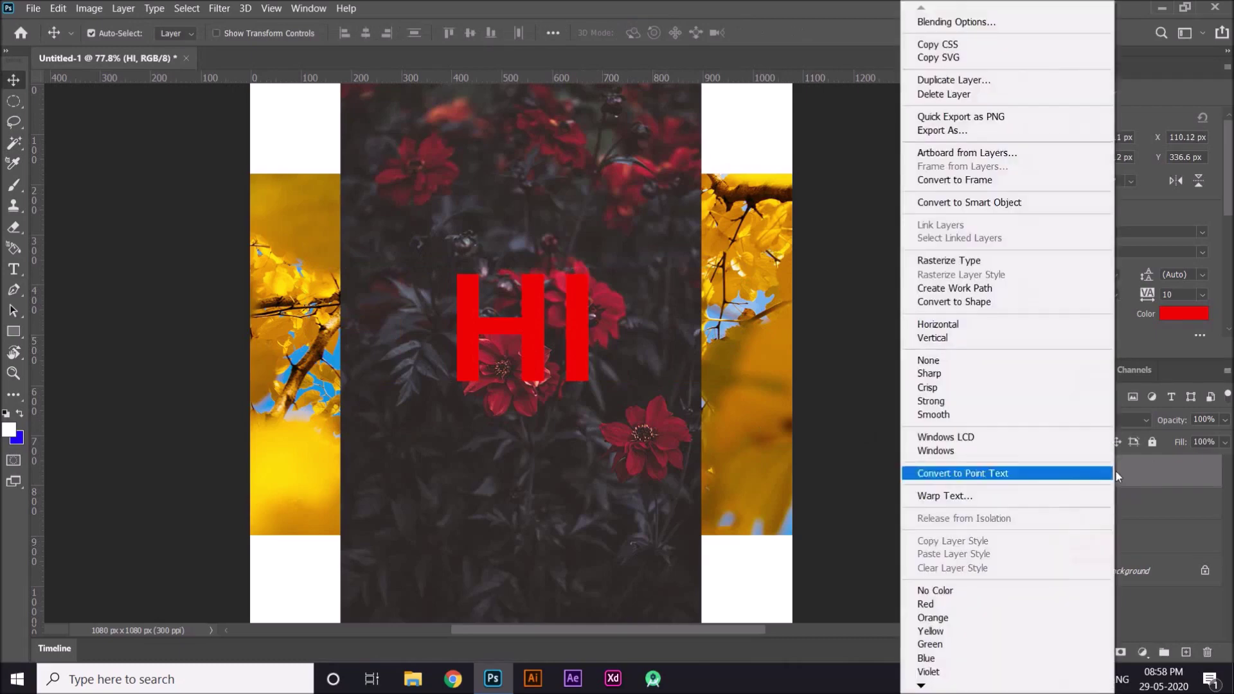
{"action": "mouse_move", "coordinate": [923, 688]}
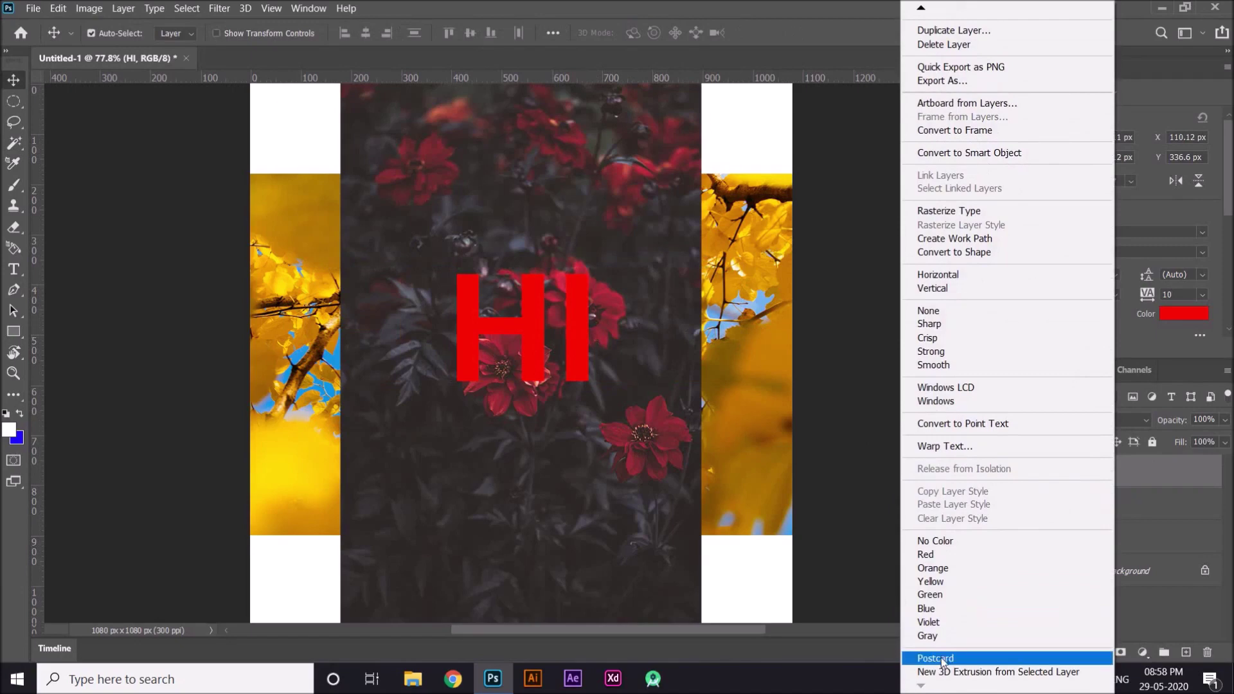
{"action": "left_click", "coordinate": [936, 659]}
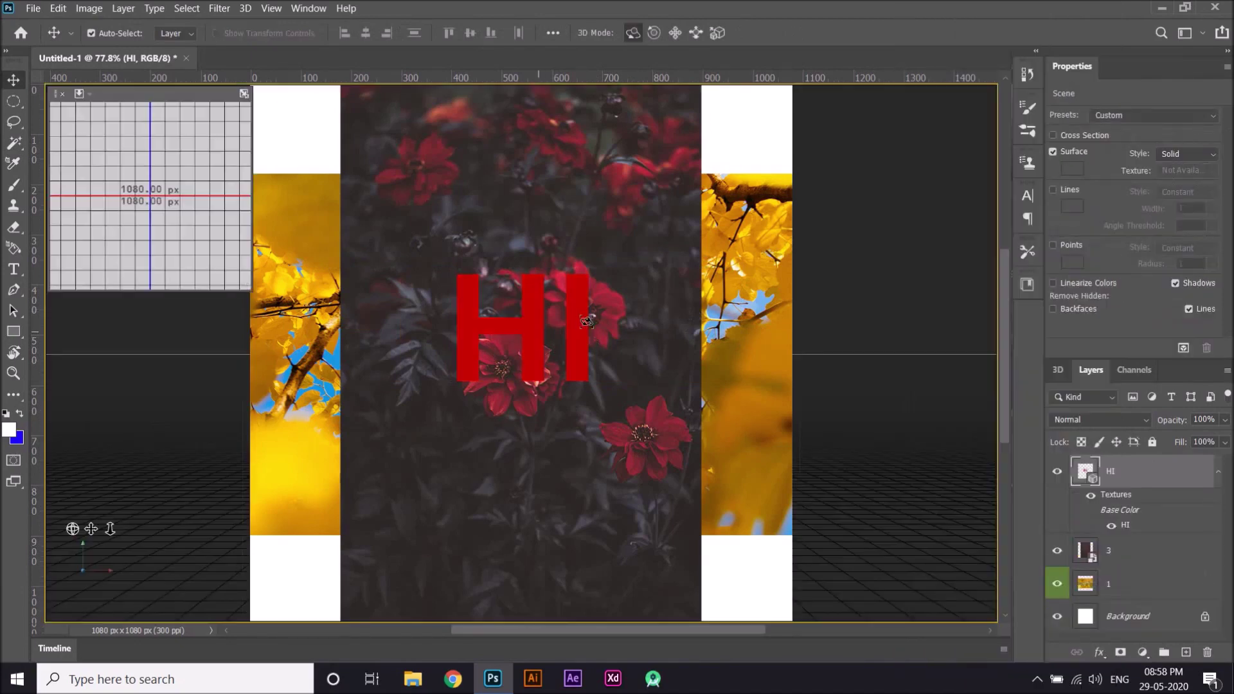
{"action": "left_click_drag", "start_coordinate": [574, 330], "coordinate": [470, 367]}
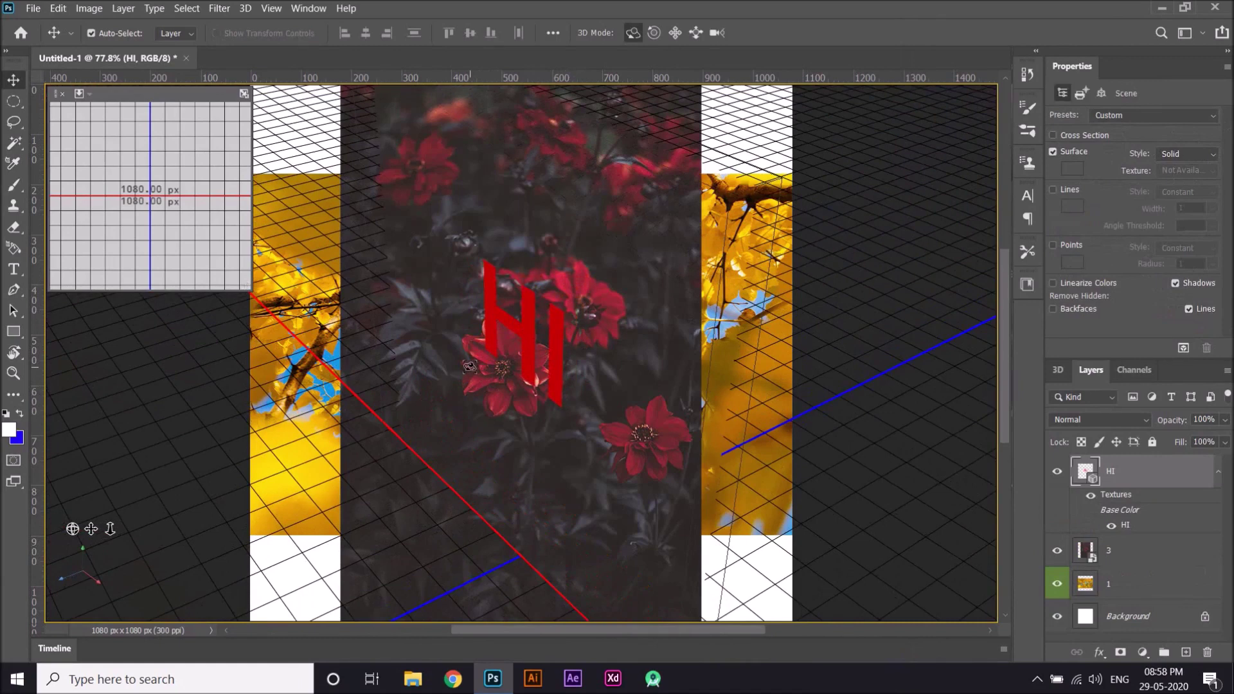
- Hide layer 3, and view the layer commands available for the HI postcard
{"action": "left_click", "coordinate": [1131, 559]}
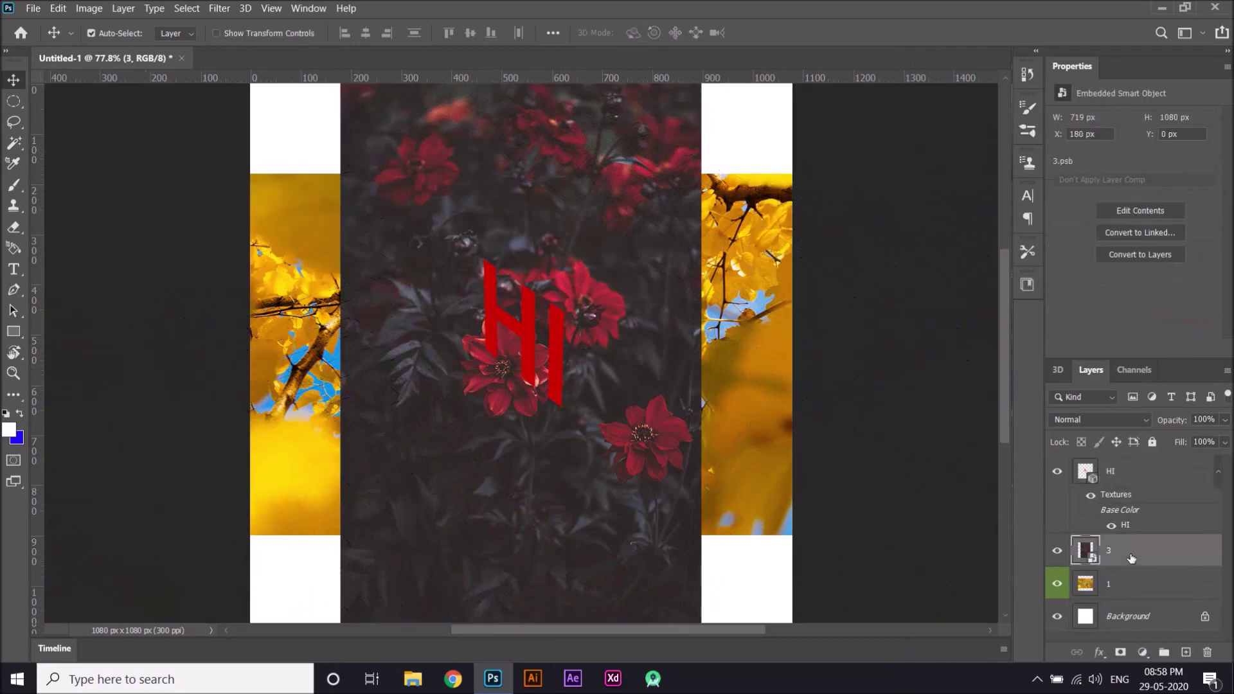
{"action": "left_click", "coordinate": [1057, 551]}
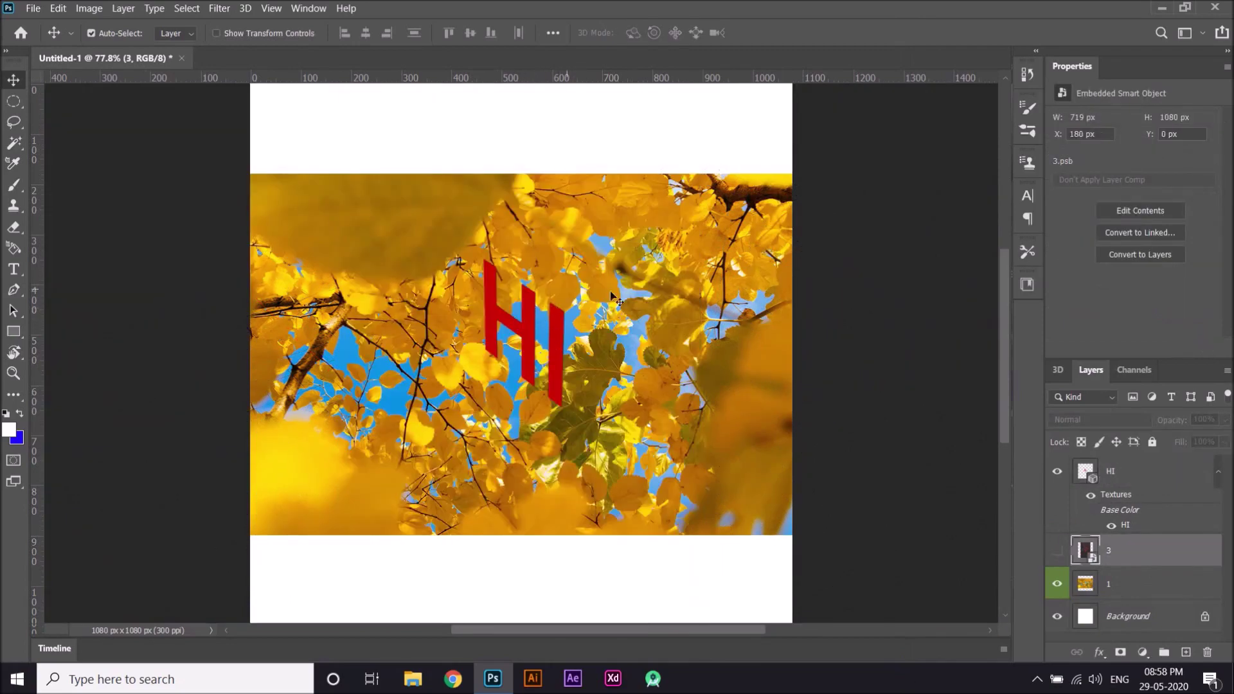
{"action": "left_click", "coordinate": [1152, 476]}
{"action": "right_click", "coordinate": [1151, 476]}
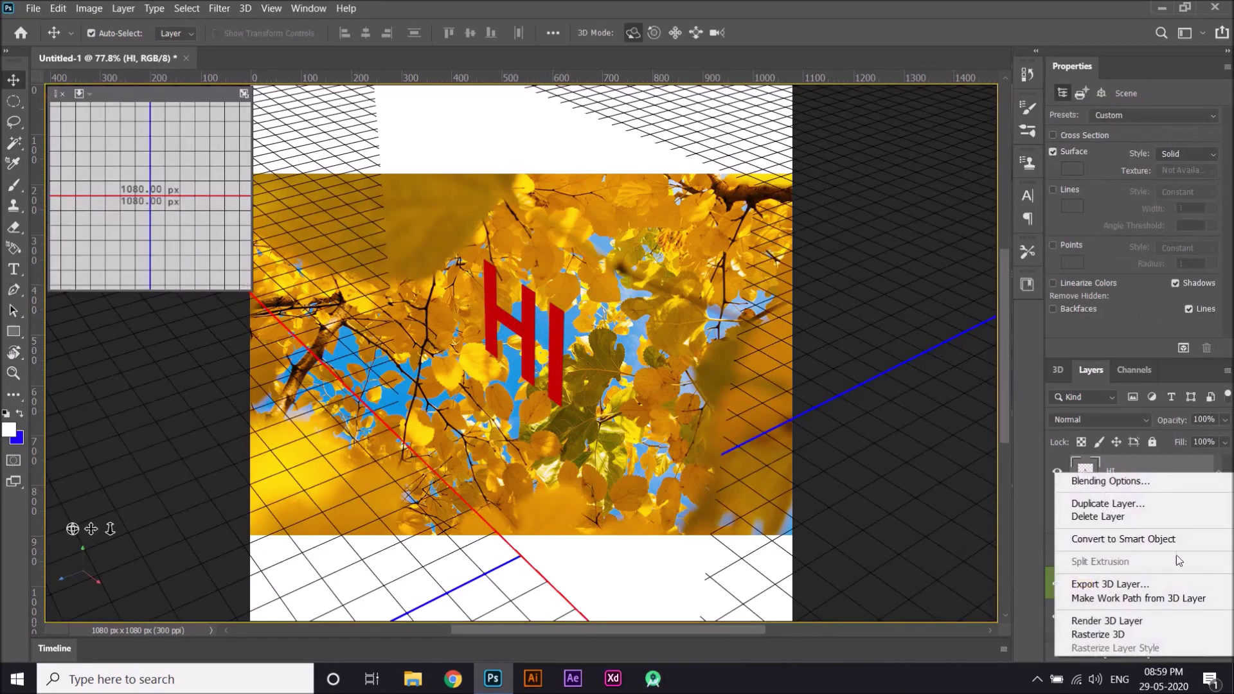
{"action": "left_click", "coordinate": [1131, 464]}
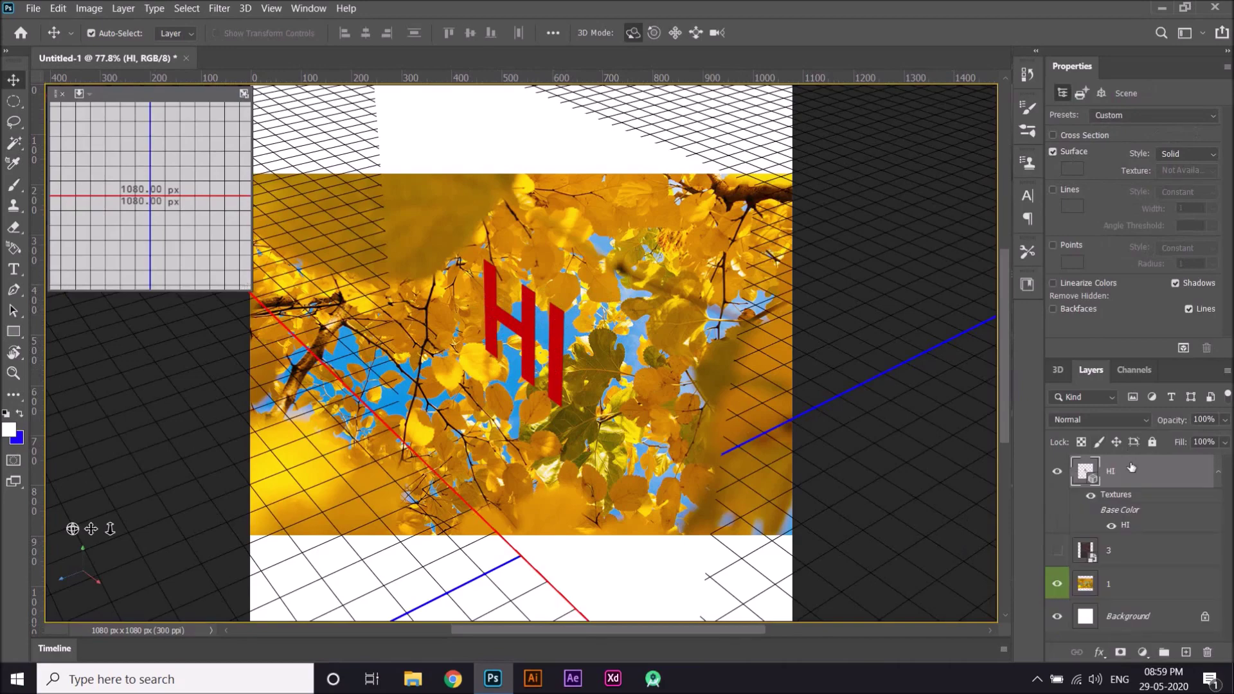
- Undo the HI postcard's rotation and the hiding of layer 3
{"action": "left_click", "coordinate": [315, 8]}
{"action": "mouse_move", "coordinate": [375, 43]}
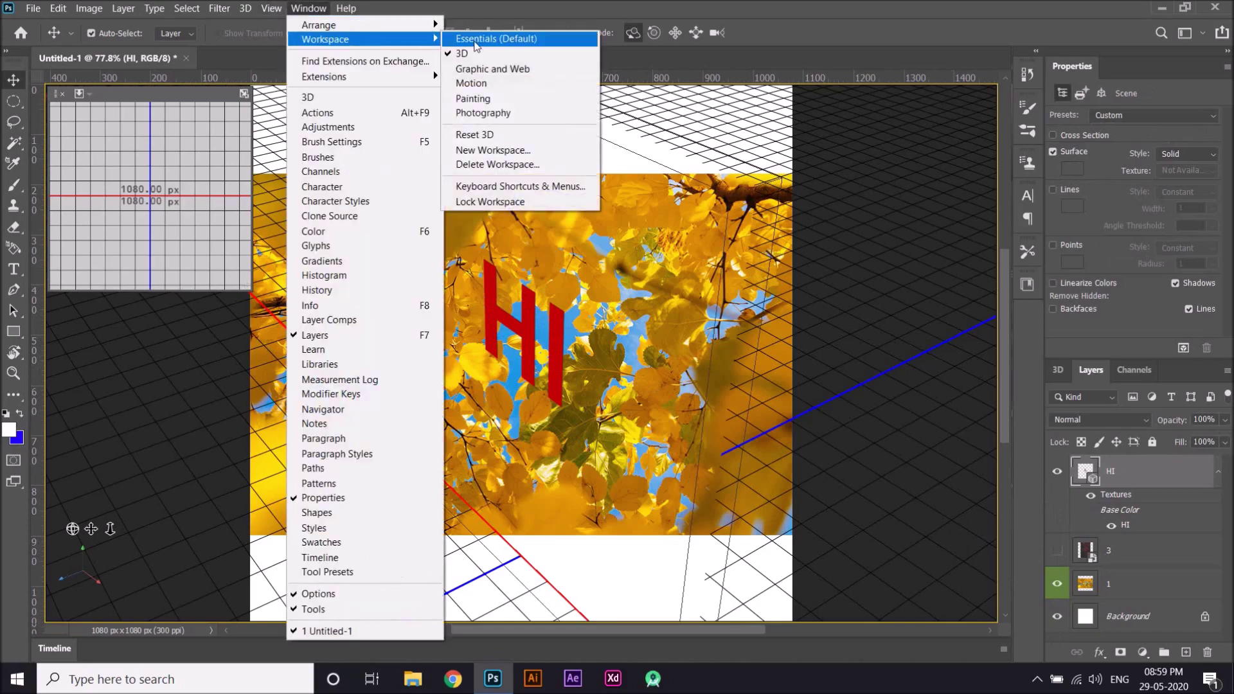
{"action": "left_click", "coordinate": [662, 562]}
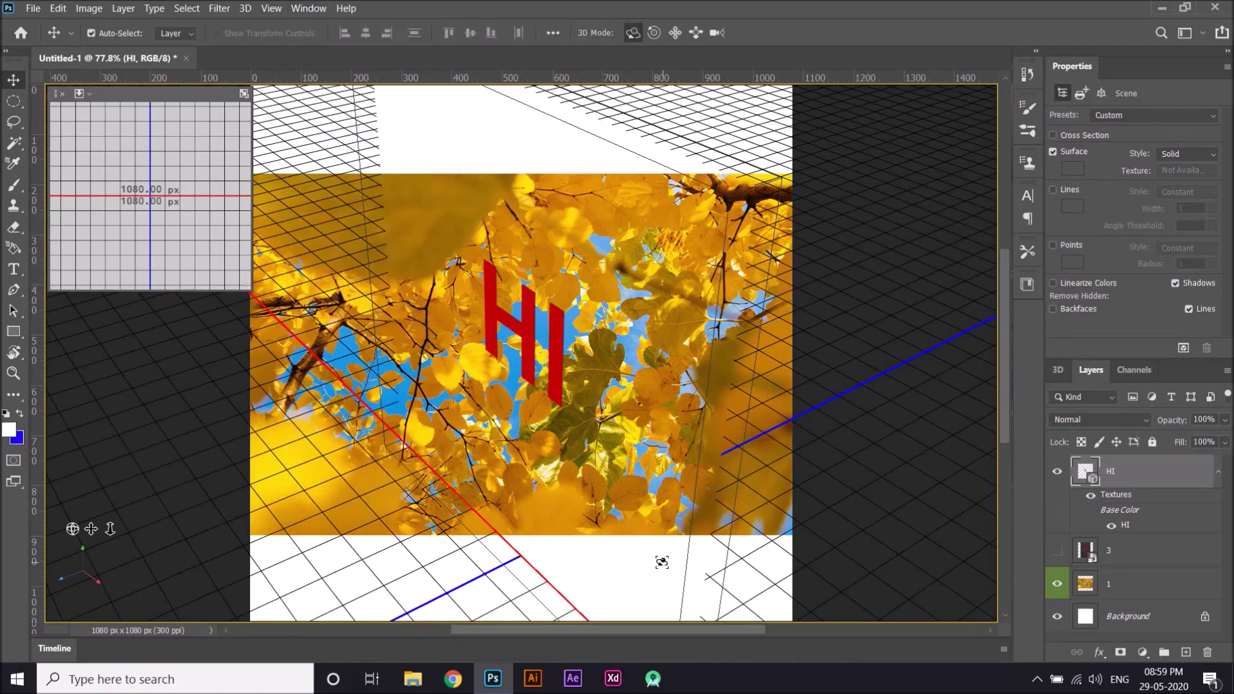
{"action": "key", "text": "ctrl+comma"}
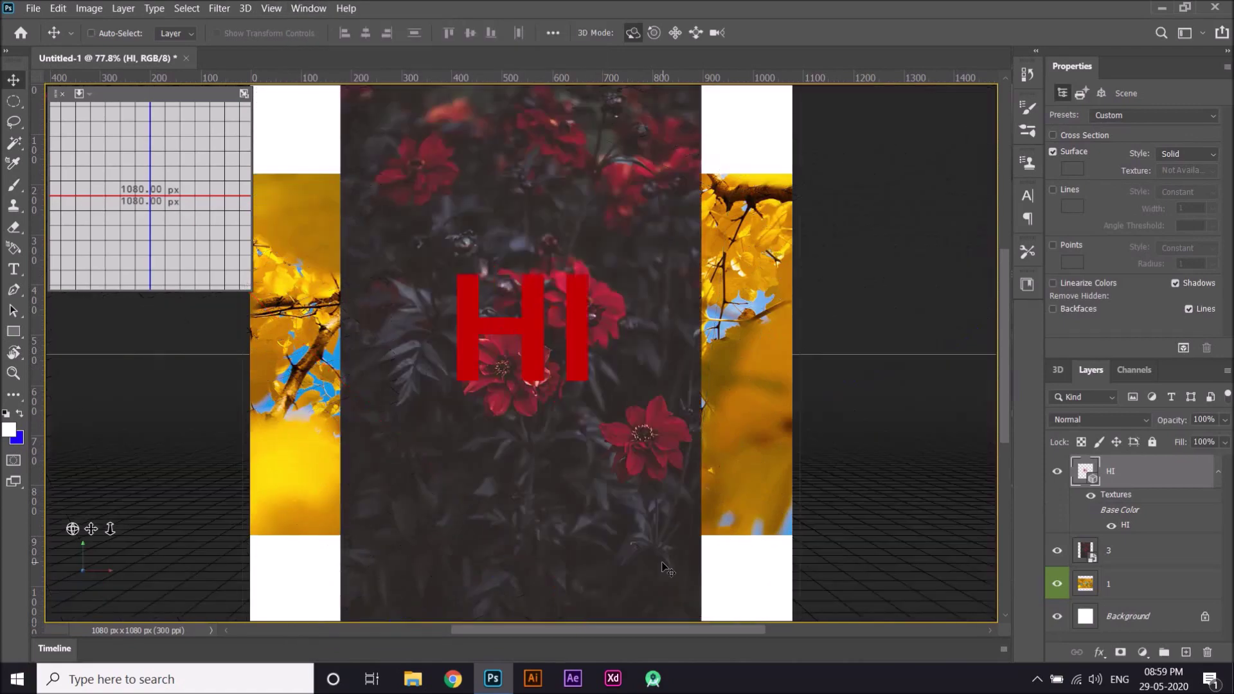
- Switch to the Essentials workspace, and undo the HI layer's conversion to a 3D postcard
{"action": "left_click", "coordinate": [310, 7]}
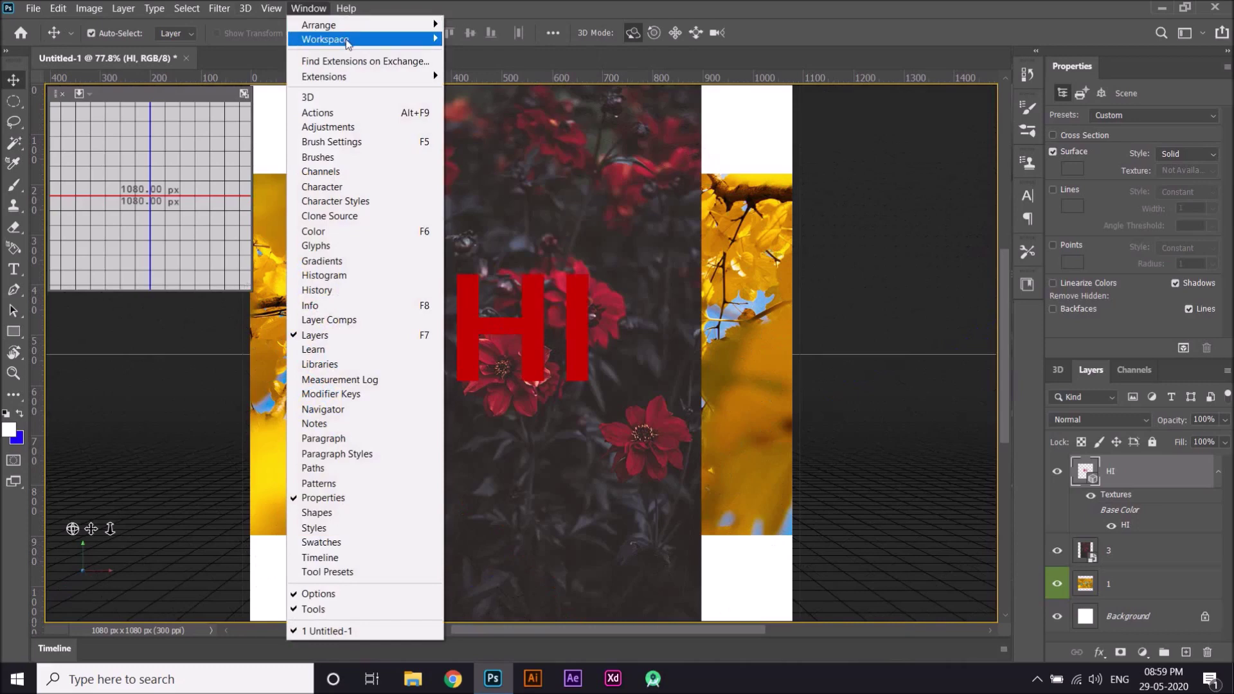
{"action": "mouse_move", "coordinate": [339, 37]}
{"action": "left_click", "coordinate": [468, 40]}
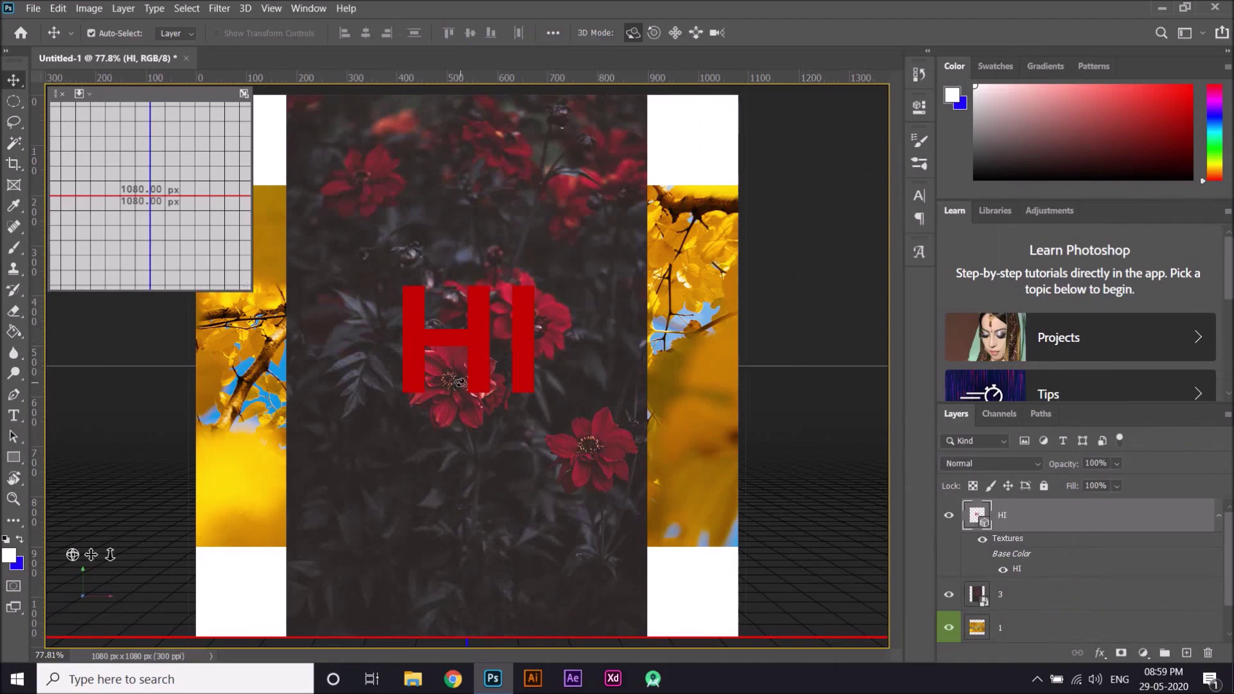
{"action": "key", "text": "ctrl"}
{"action": "key", "text": "ctrl+z"}
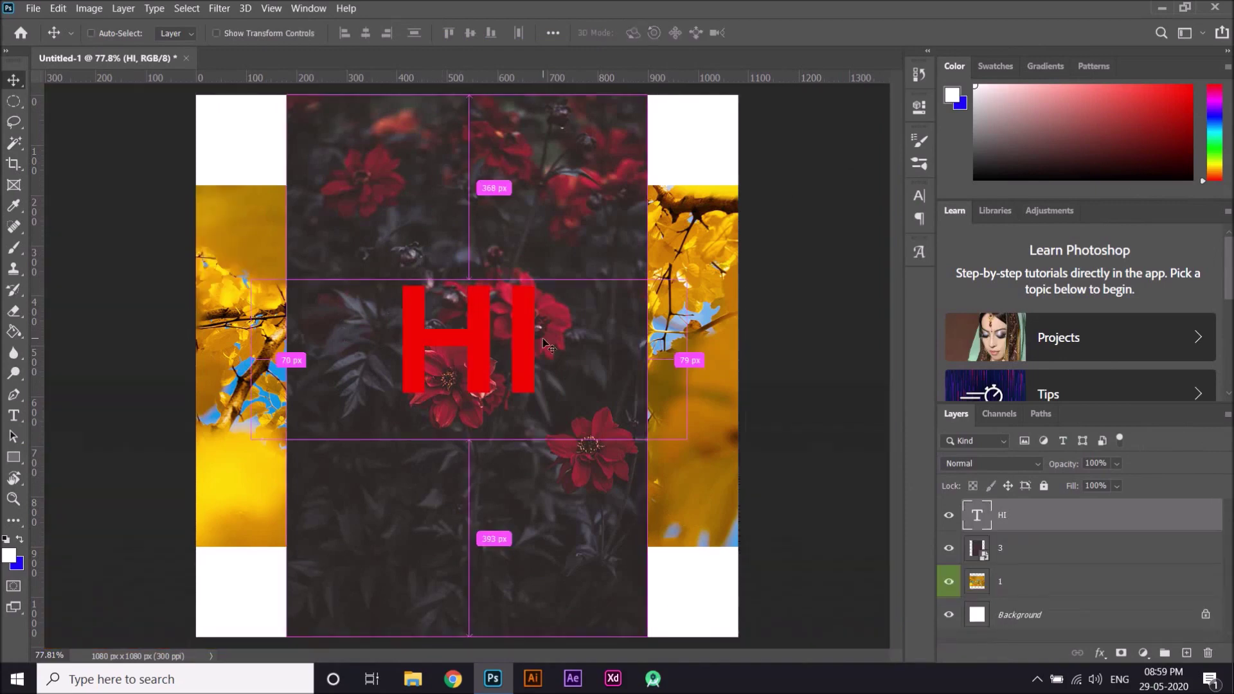
- Try to create a new 3D extrusion from layer 3, accepting the switch to the 3D workspace
{"action": "right_click", "coordinate": [1054, 515]}
{"action": "left_click", "coordinate": [1058, 556]}
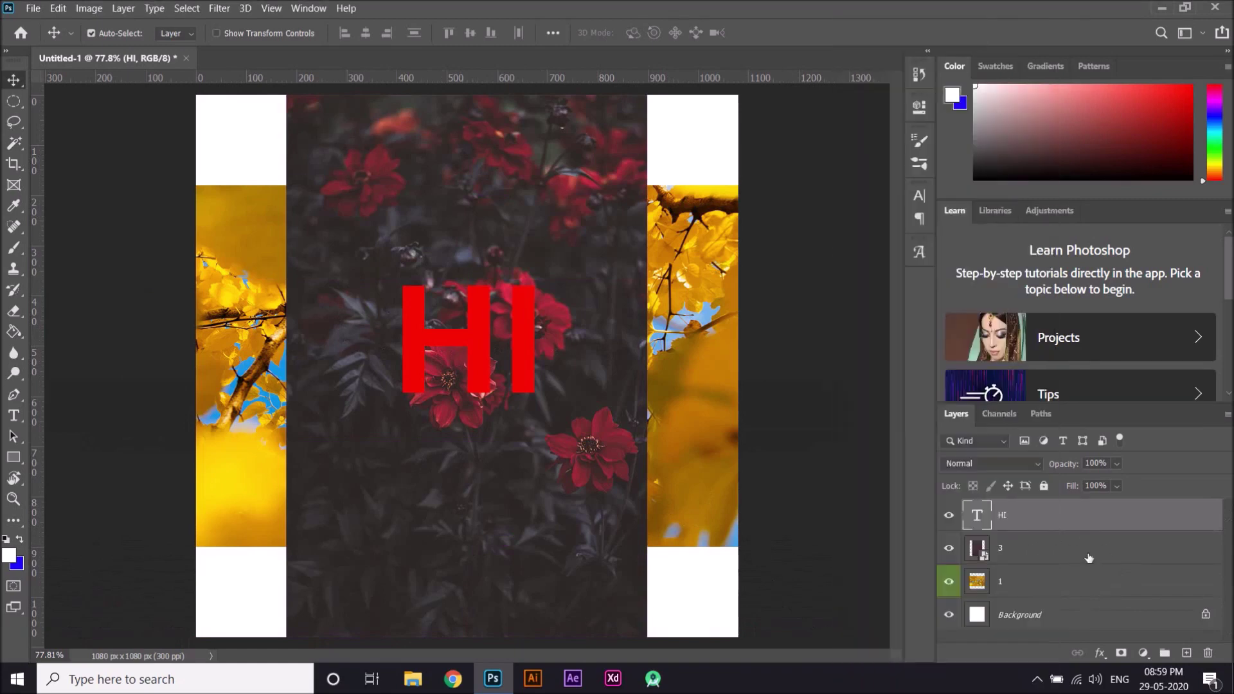
{"action": "left_click", "coordinate": [1029, 552]}
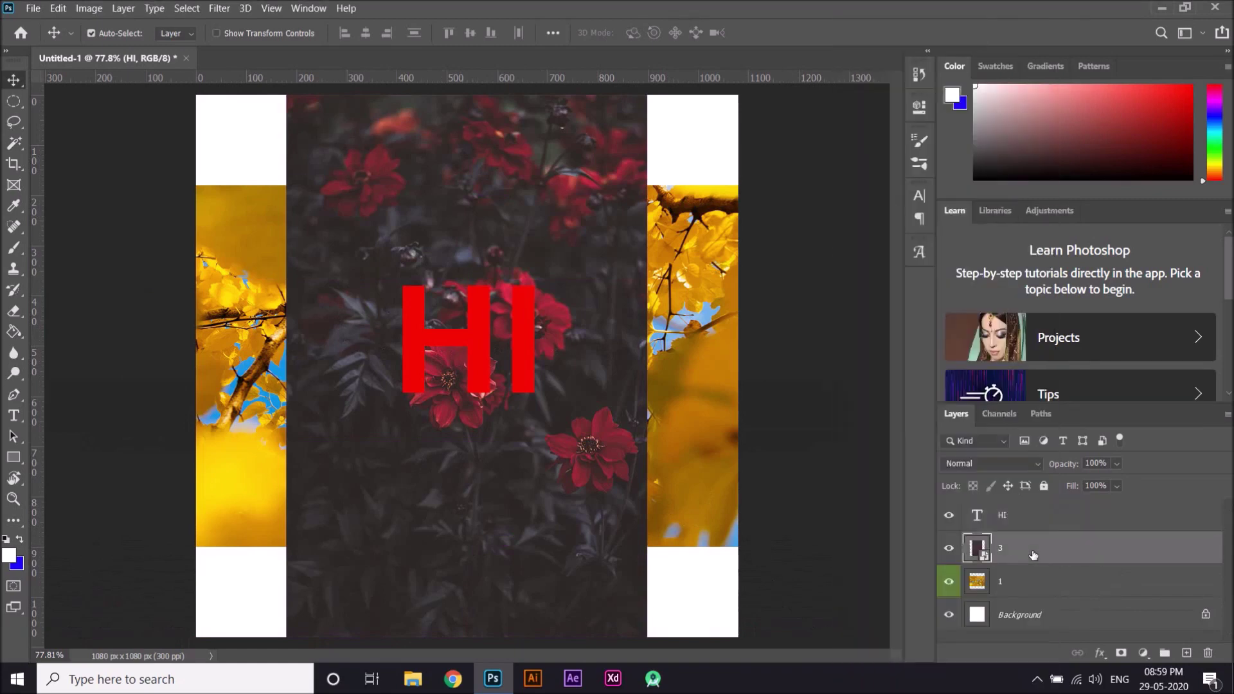
{"action": "right_click", "coordinate": [1031, 551]}
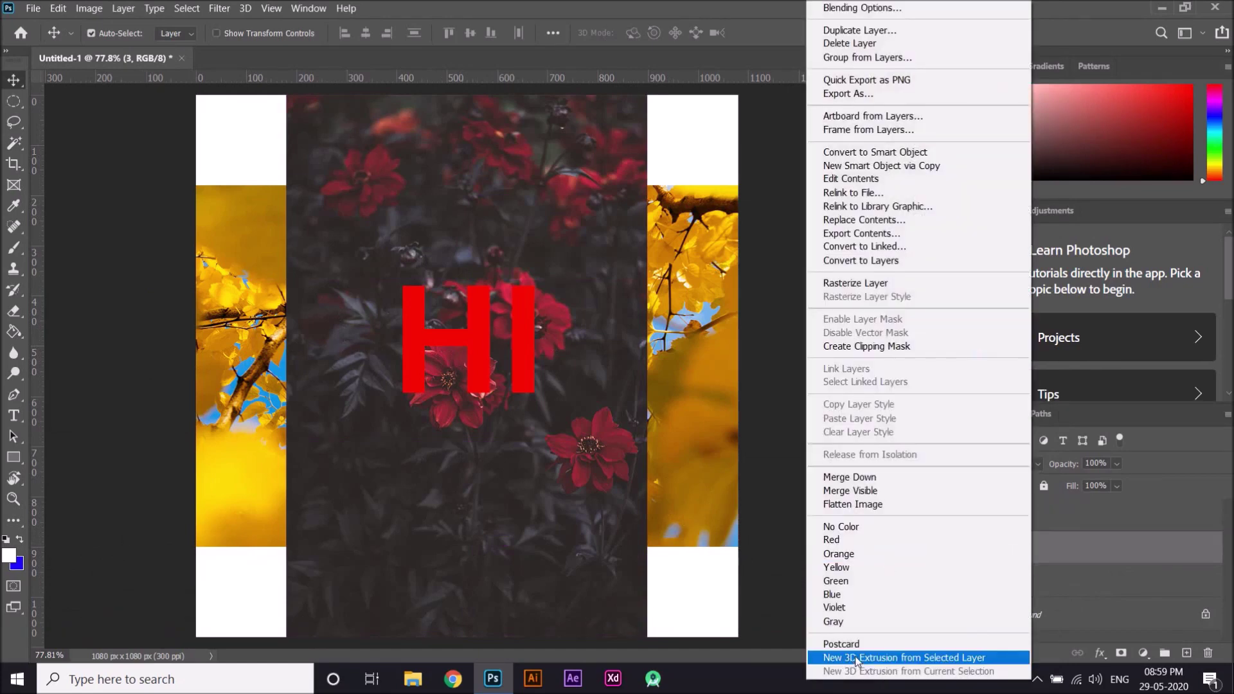
{"action": "left_click", "coordinate": [857, 659]}
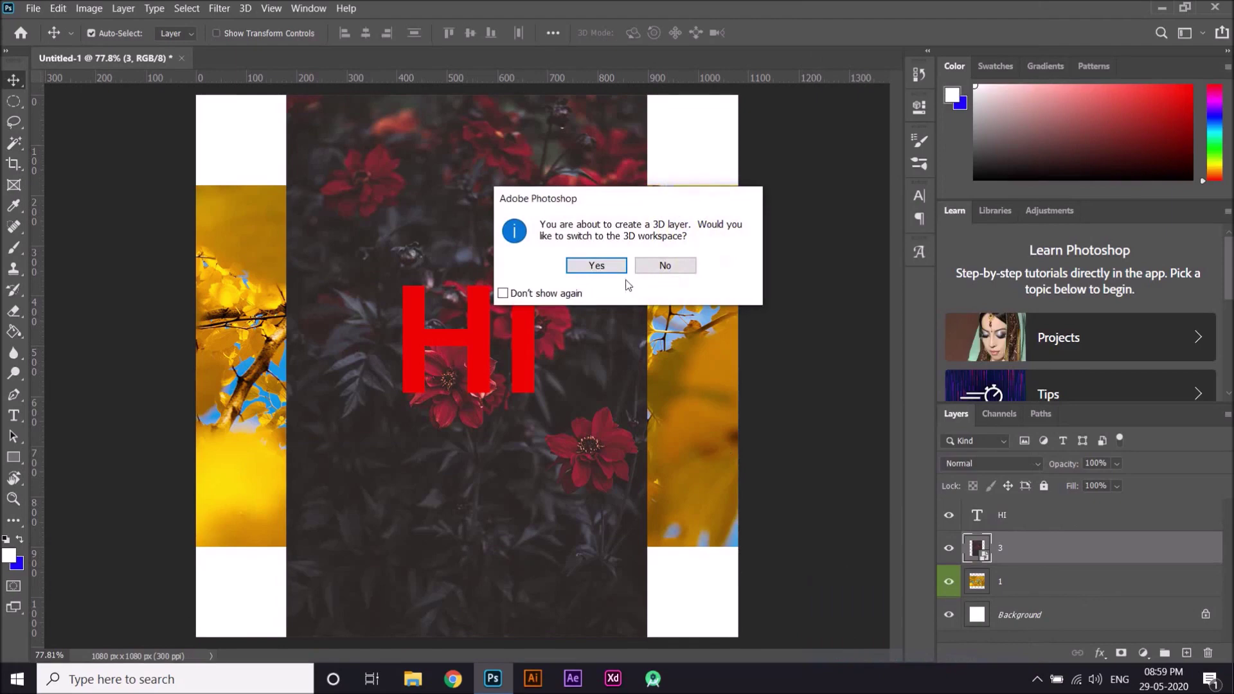
{"action": "left_click", "coordinate": [580, 266]}
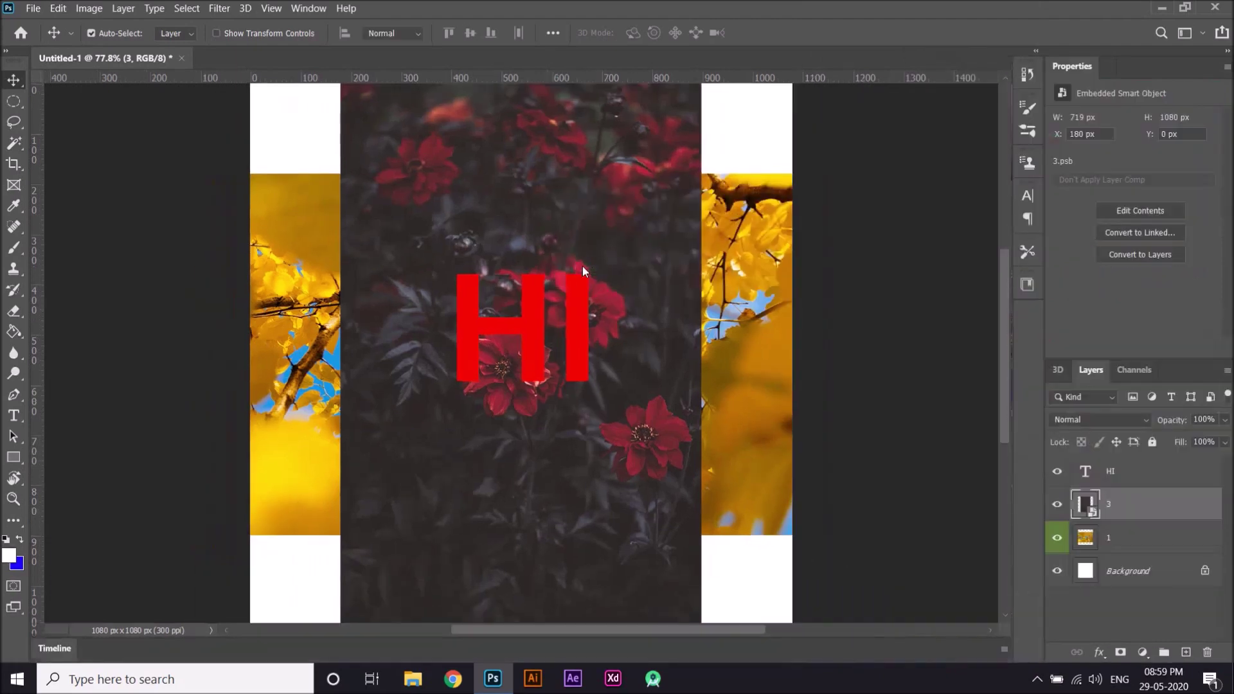
- Extrude the HI text layer into a 3D object, and try moving it along the Z axis
{"action": "left_click_drag", "start_coordinate": [542, 346], "coordinate": [512, 565]}
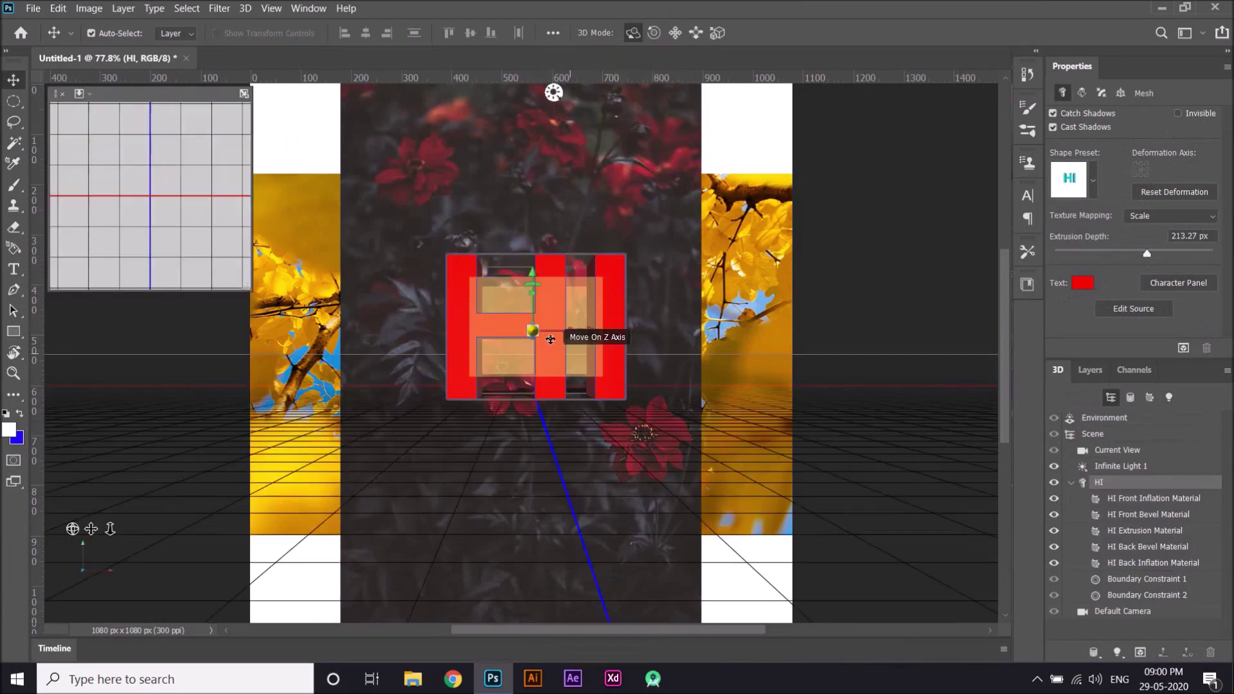
{"action": "left_click_drag", "start_coordinate": [533, 329], "coordinate": [890, 331]}
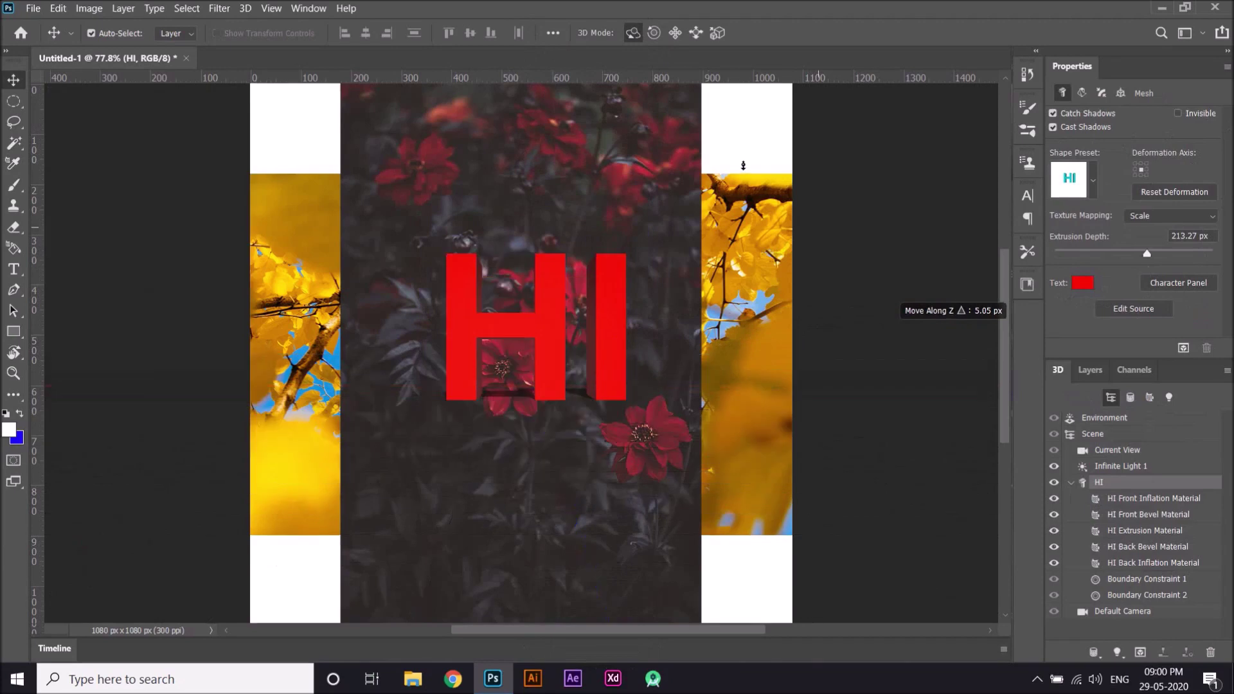
{"action": "left_click", "coordinate": [537, 393]}
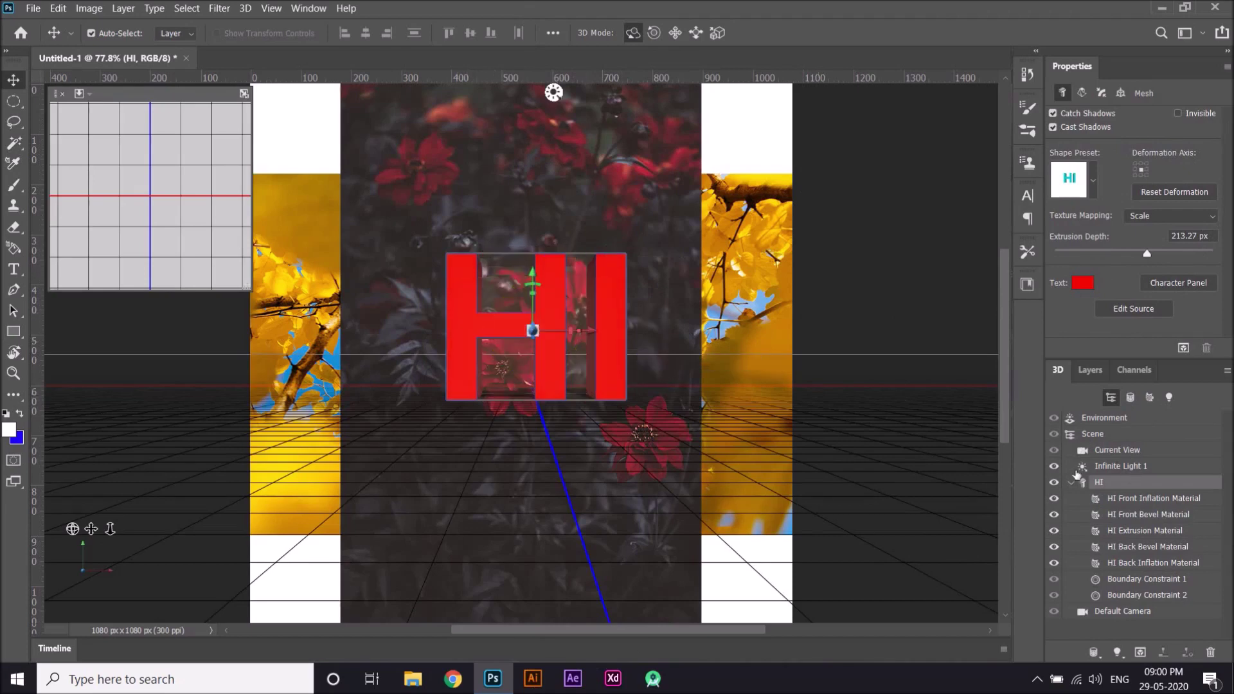
- Collapse the HI mesh in the 3D scene, return to the layer list, and shift the extruded HI slightly down and left
{"action": "left_click", "coordinate": [1071, 482]}
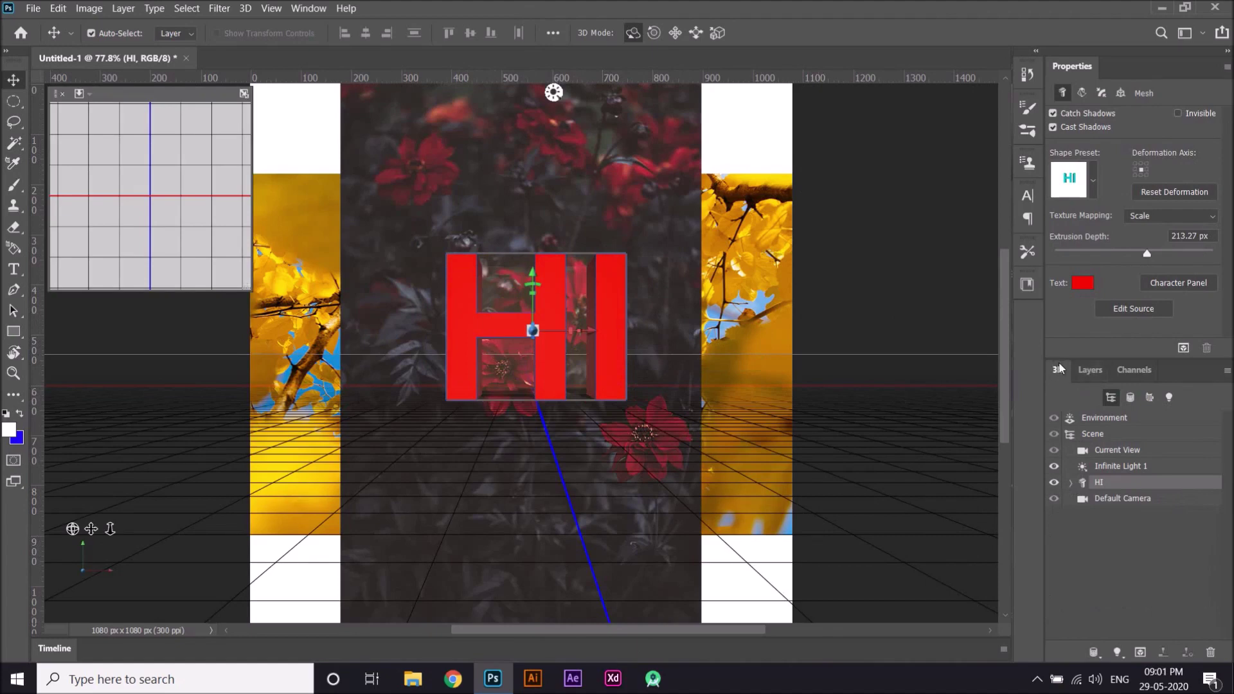
{"action": "left_click", "coordinate": [1089, 372]}
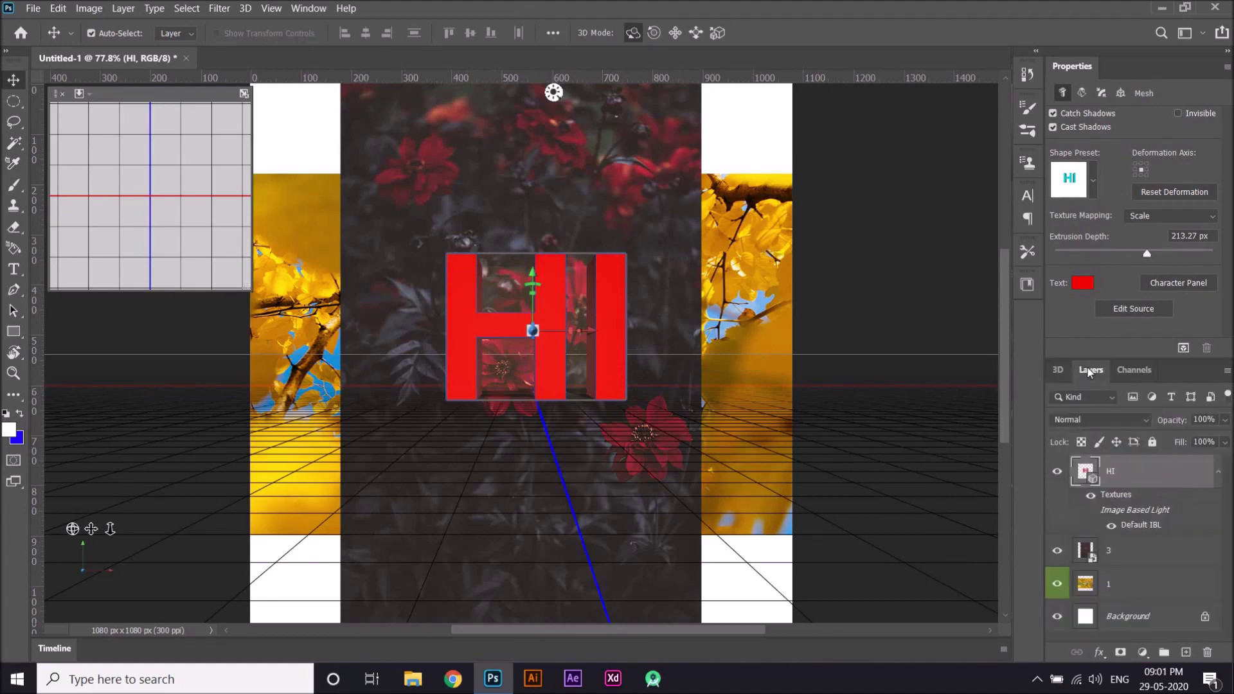
{"action": "left_click", "coordinate": [1135, 563]}
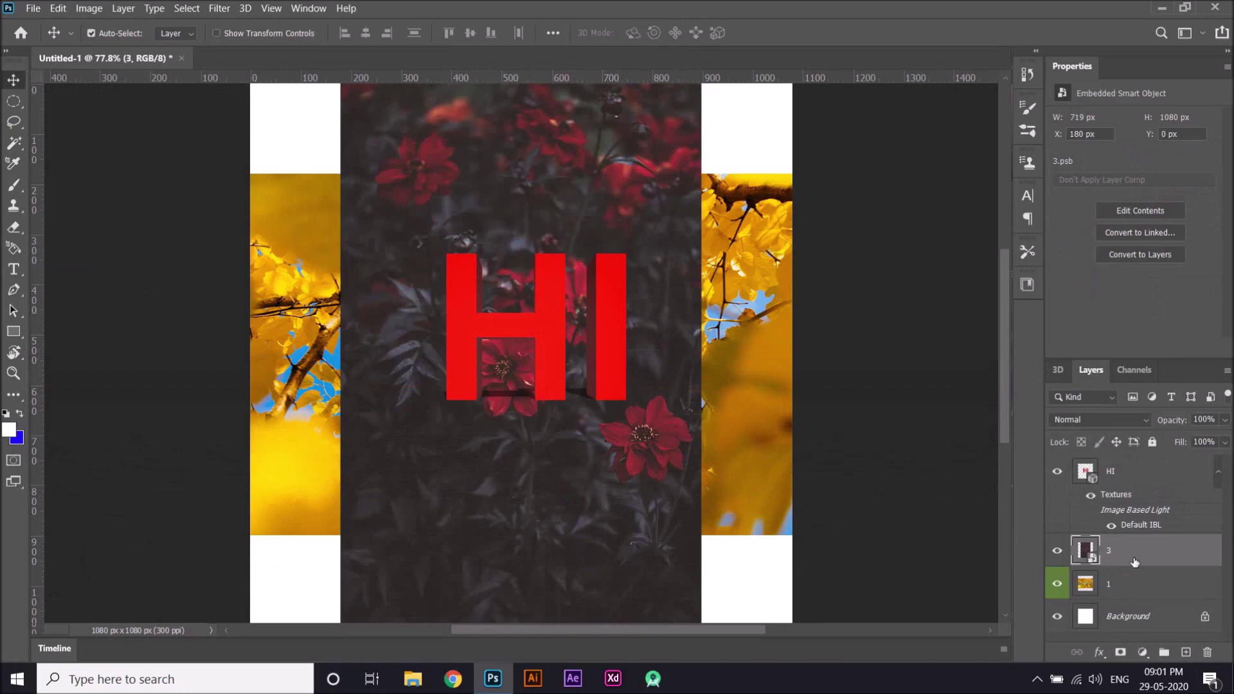
{"action": "mouse_move", "coordinate": [550, 357]}
{"action": "left_mouse_down"}
{"action": "mouse_move", "coordinate": [466, 360]}
{"action": "mouse_move", "coordinate": [450, 408]}
{"action": "mouse_move", "coordinate": [561, 386]}
{"action": "mouse_move", "coordinate": [543, 369]}
{"action": "left_mouse_up"}
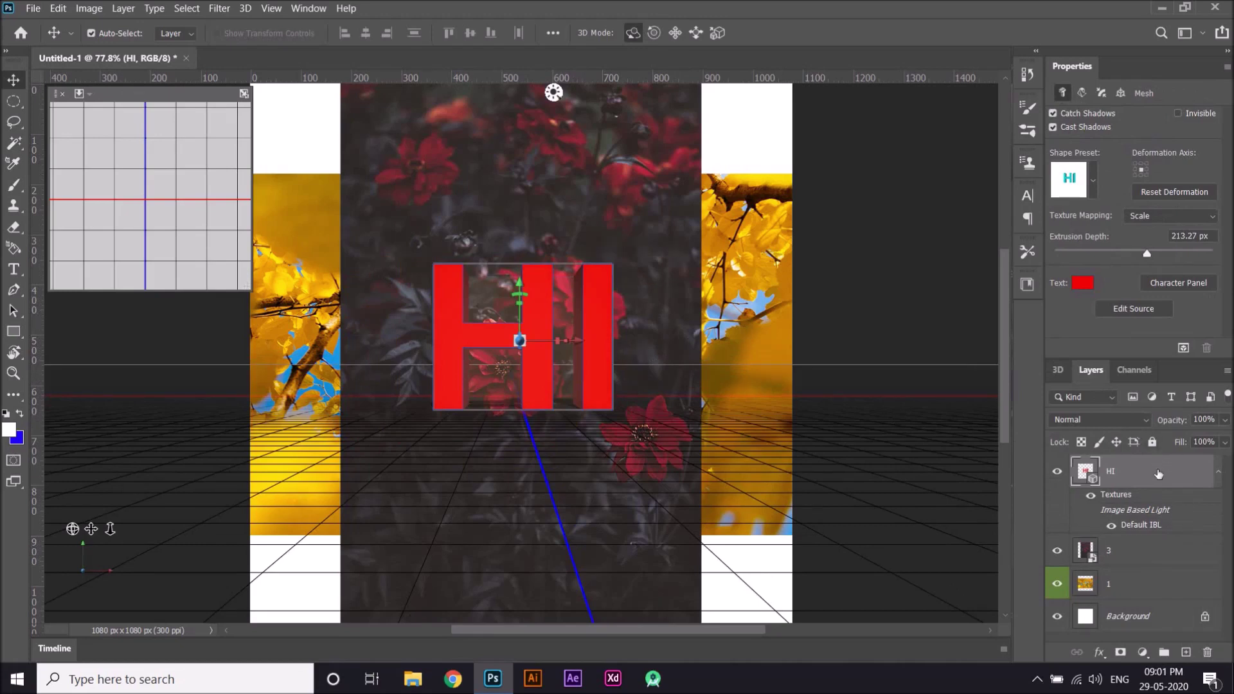
- Switch back to the Essentials workspace, and undo the 3D extrusion of the HI layer
{"action": "left_click", "coordinate": [309, 8]}
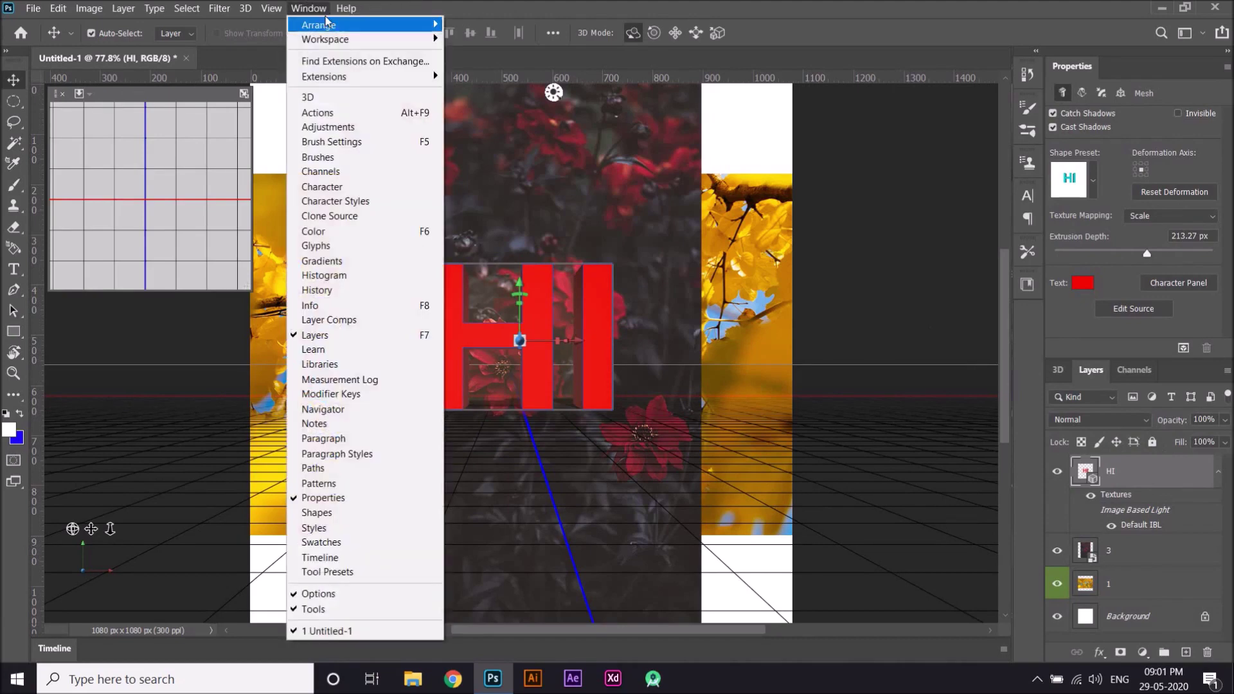
{"action": "mouse_move", "coordinate": [328, 40]}
{"action": "left_click", "coordinate": [488, 39]}
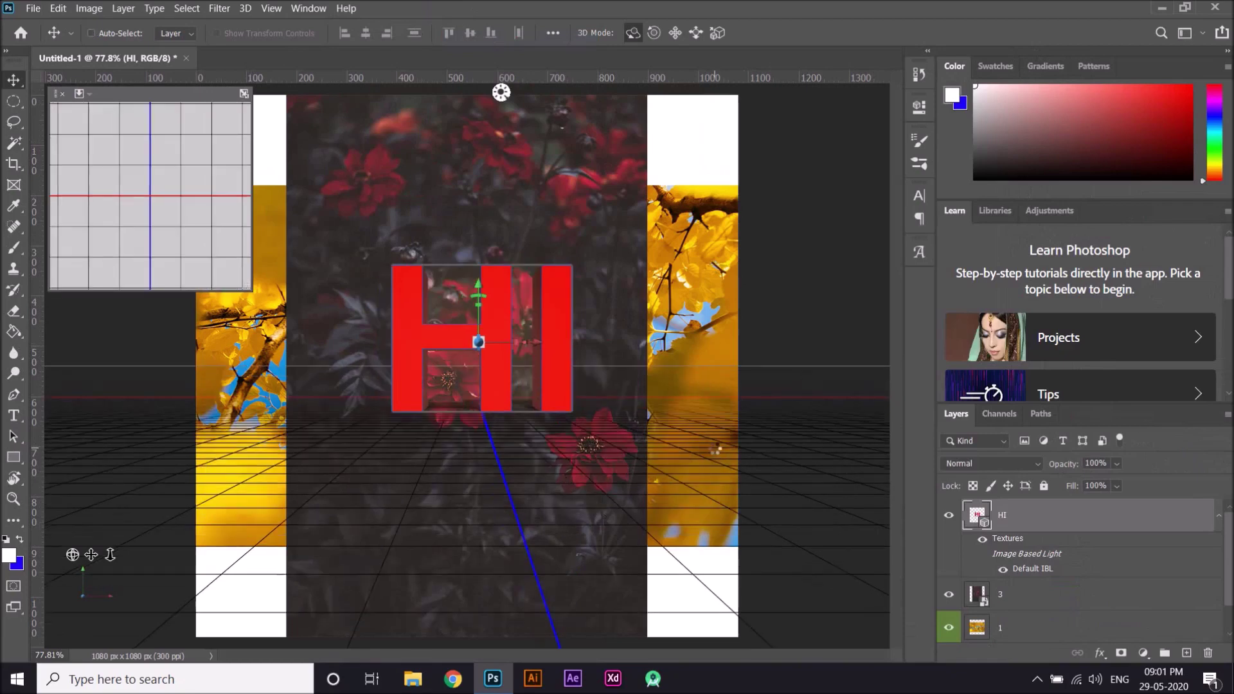
{"action": "key", "text": "z"}
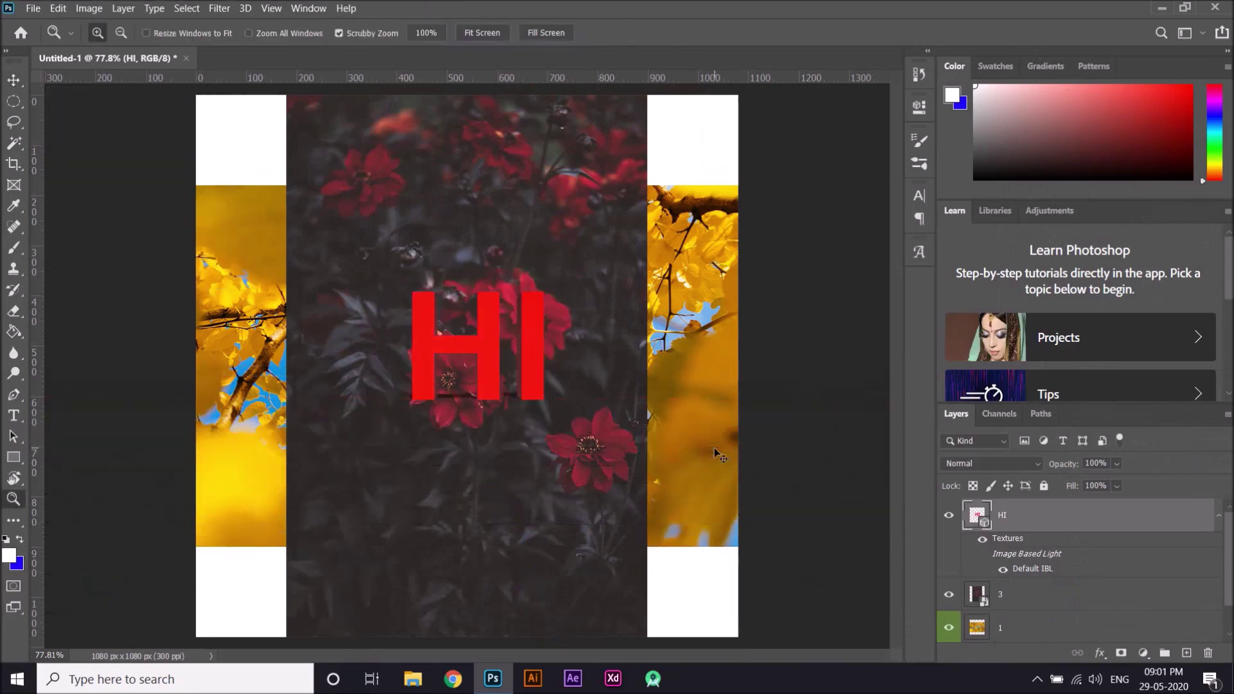
{"action": "key", "text": "ctrl+z"}
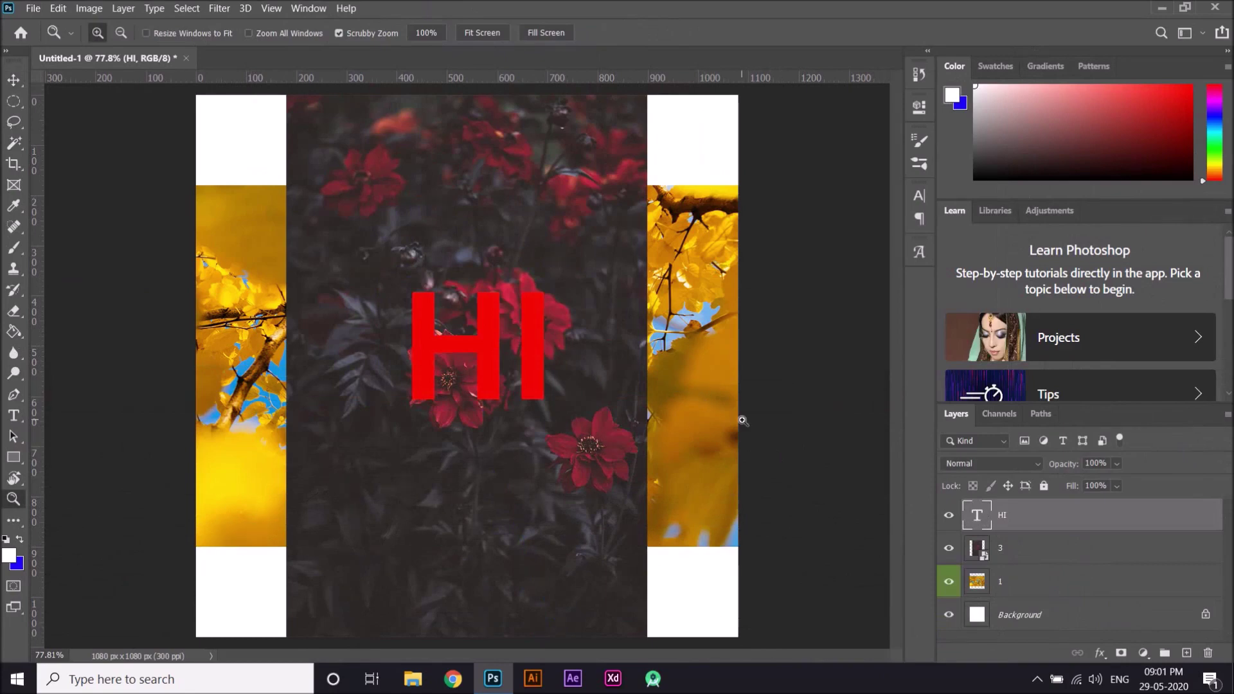
- Return to the Move tool, and review the layer commands available for the HI text layer
{"action": "key", "text": "v"}
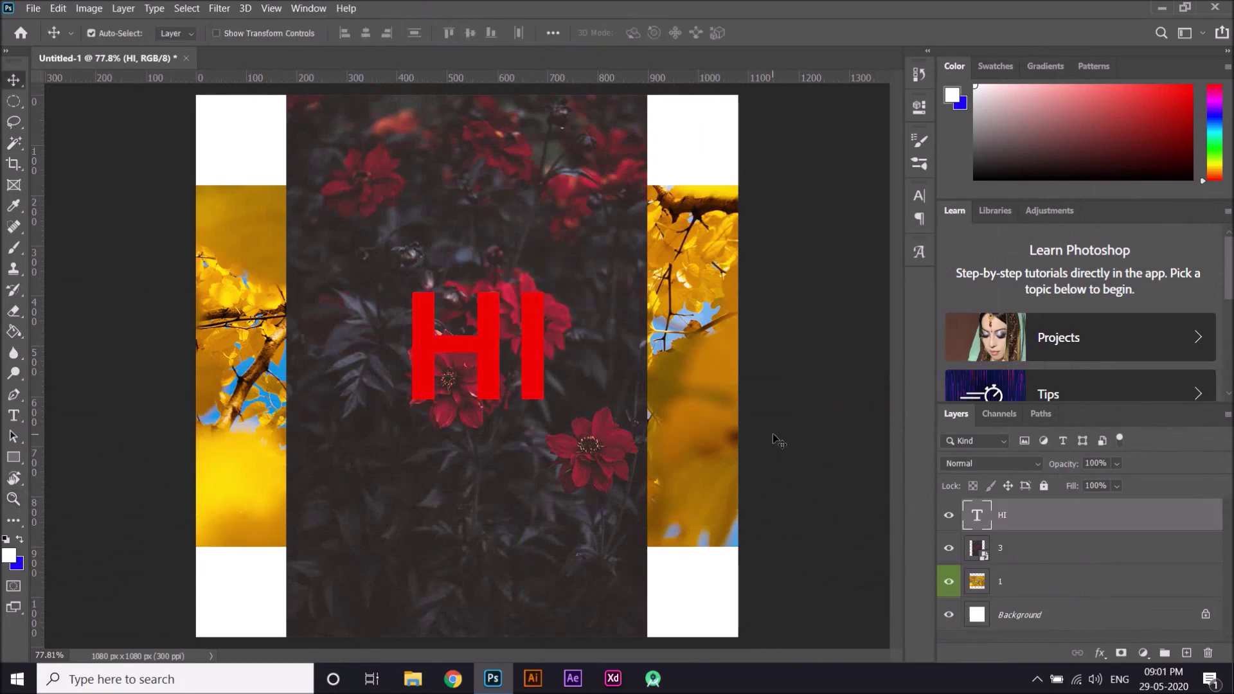
{"action": "right_click", "coordinate": [1047, 516]}
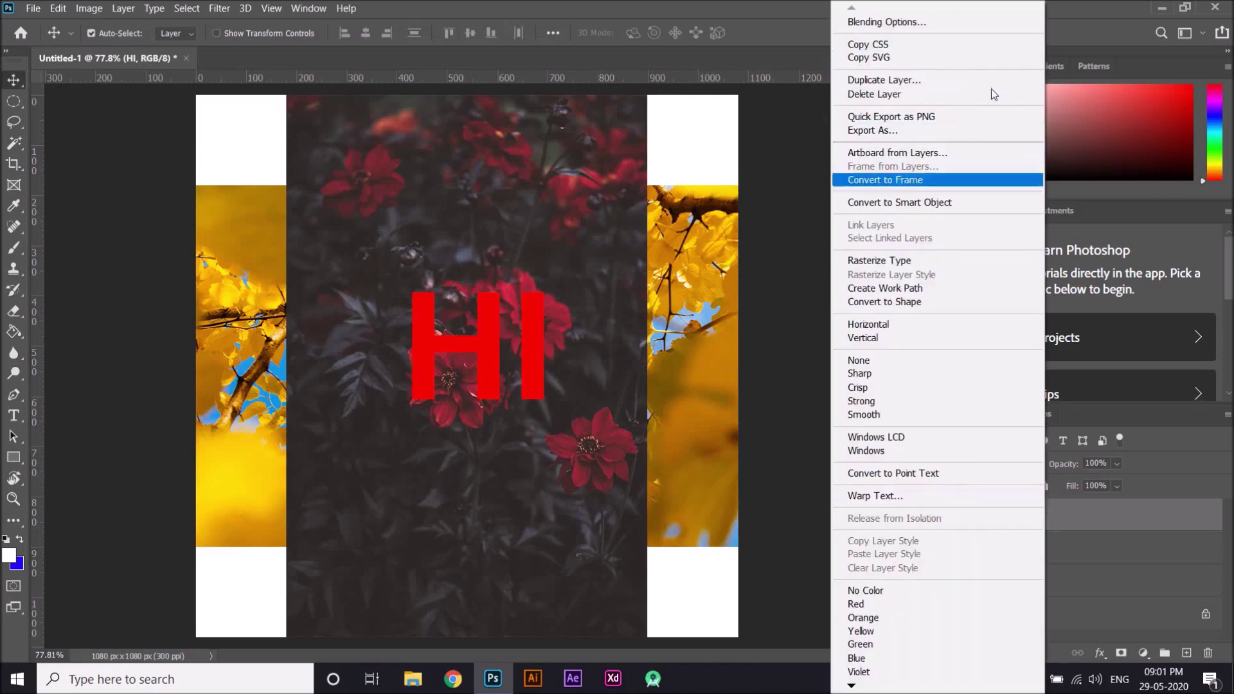
{"action": "left_click", "coordinate": [1116, 514]}
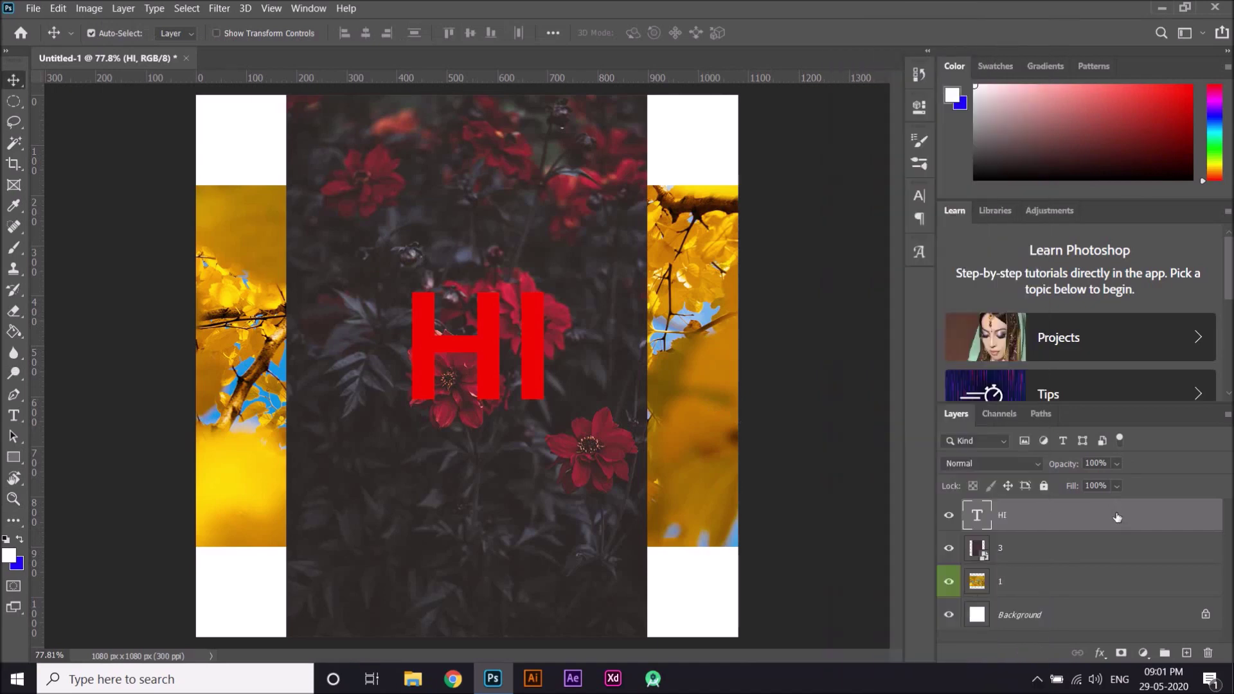